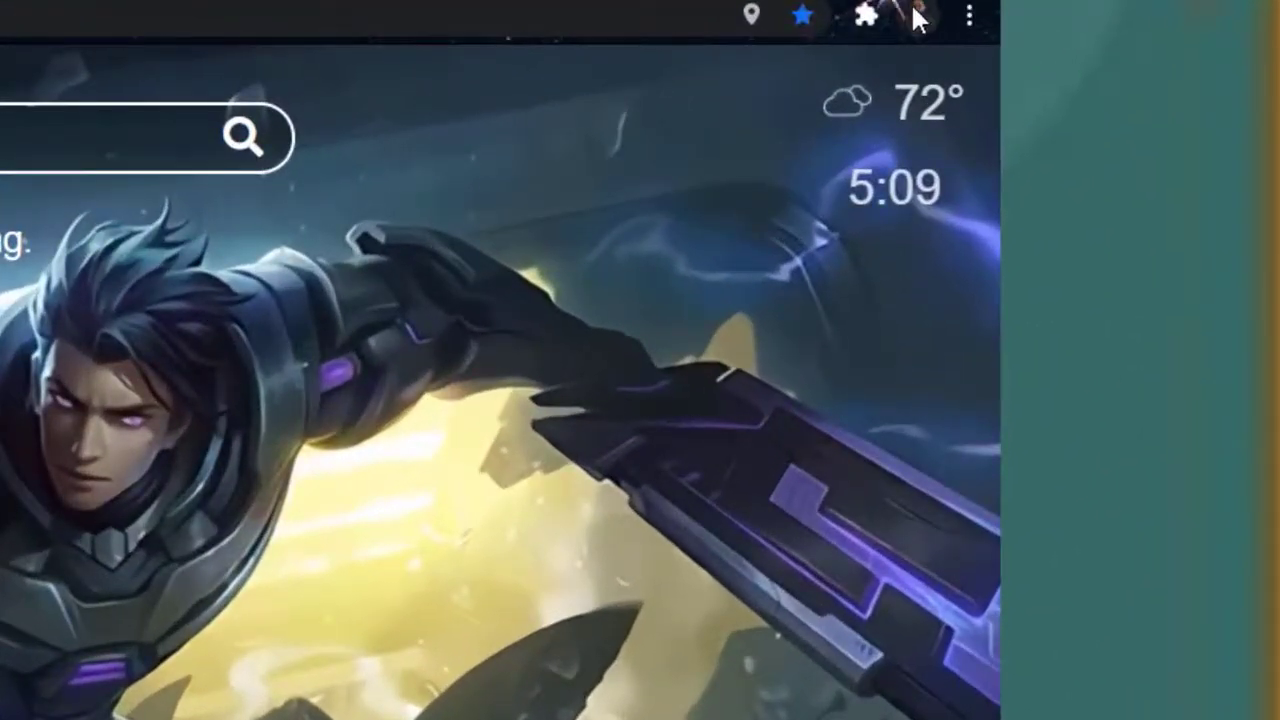
Check and close the Chrome profile menu, then launch Google Drive from the new tab shortcuts
click(918, 17)
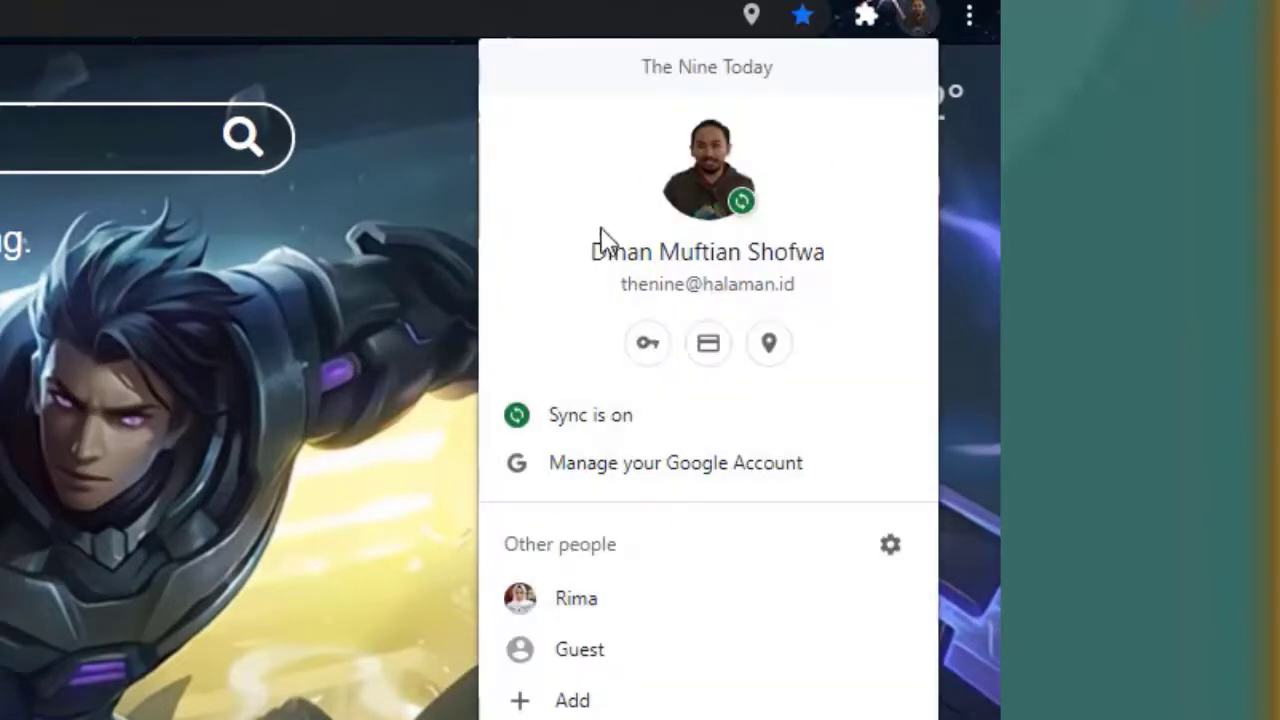
click(917, 18)
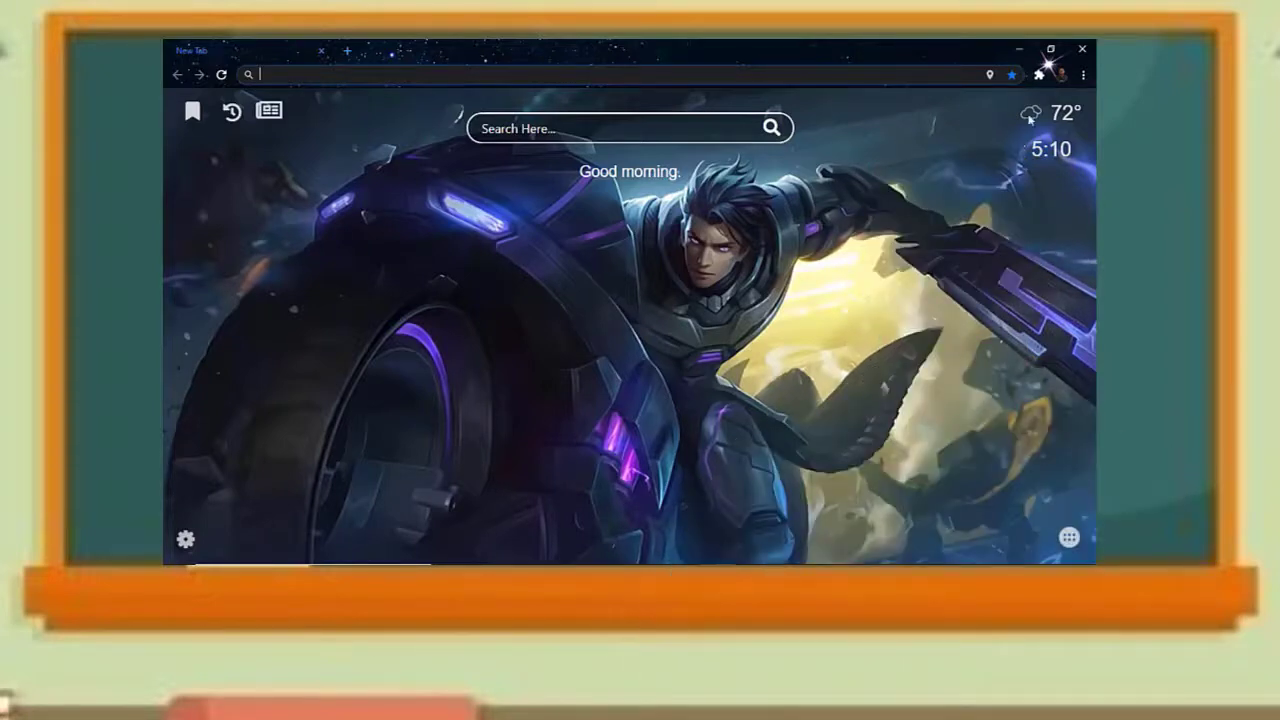
mouse_move(1028, 111)
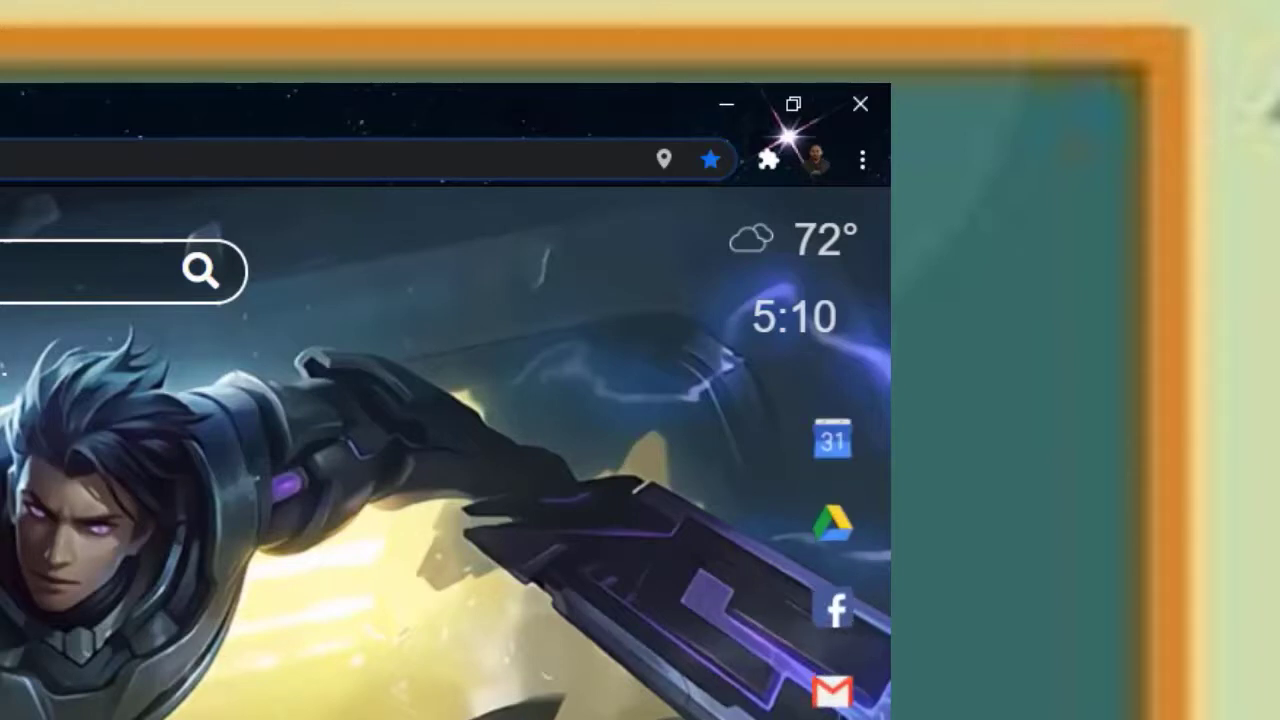
click(830, 518)
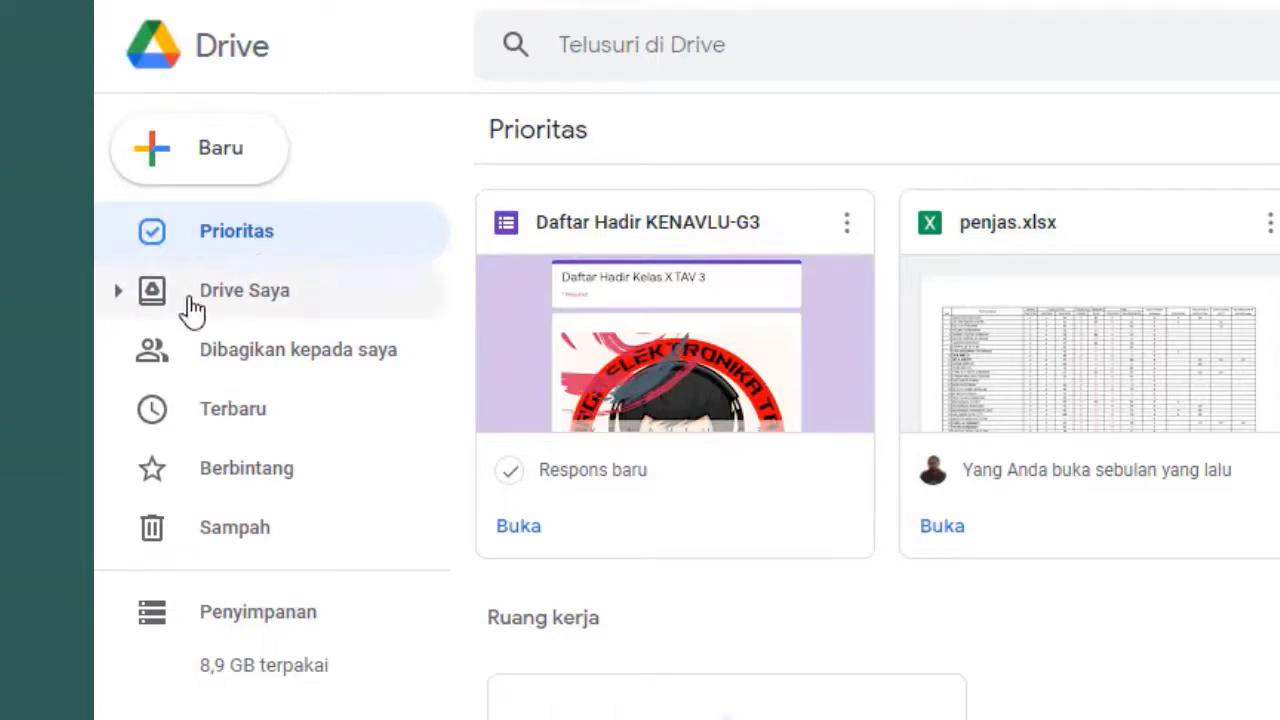
Show Drive Saya and scroll through its folders and files
click(243, 290)
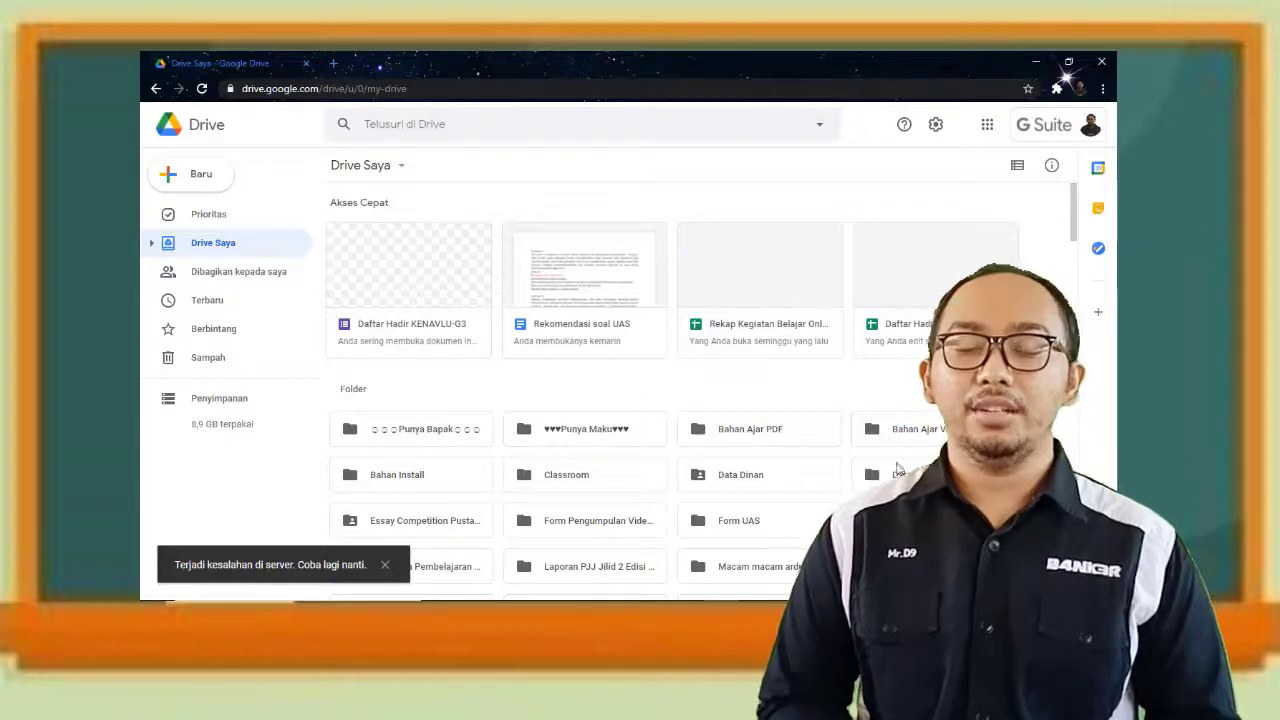
mouse_move(722, 596)
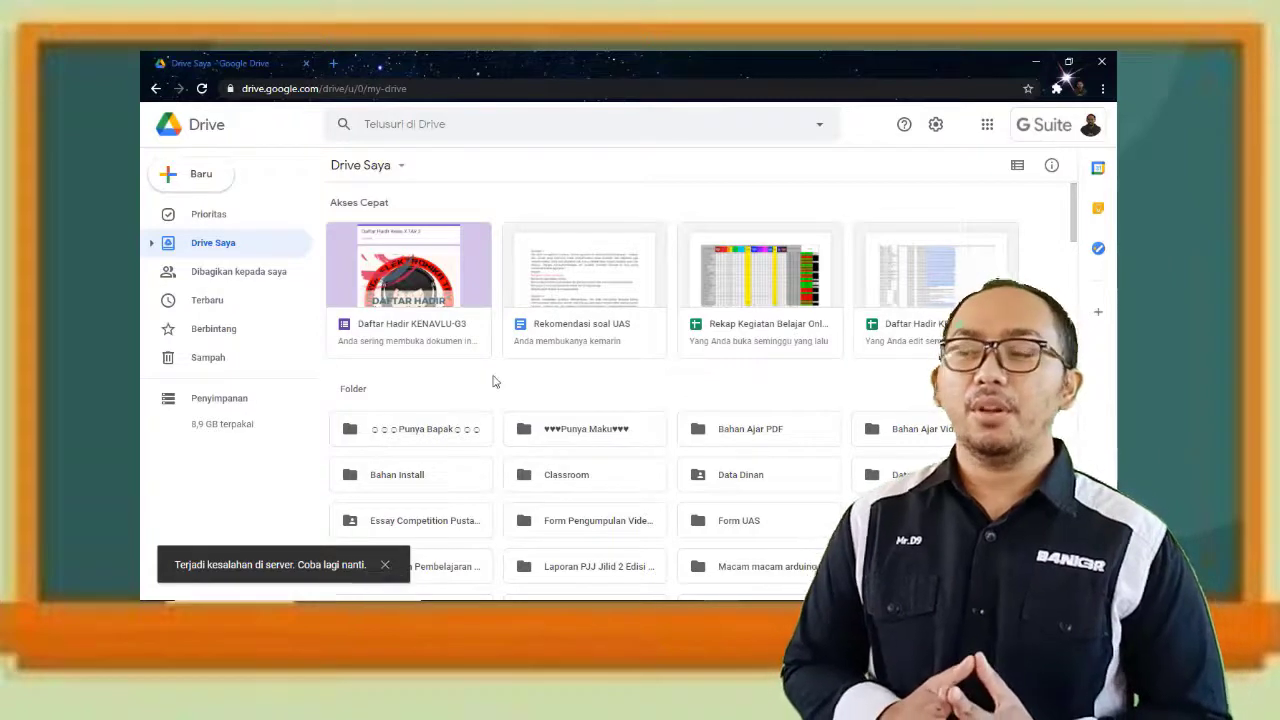
scroll(614, 358, down, 1)
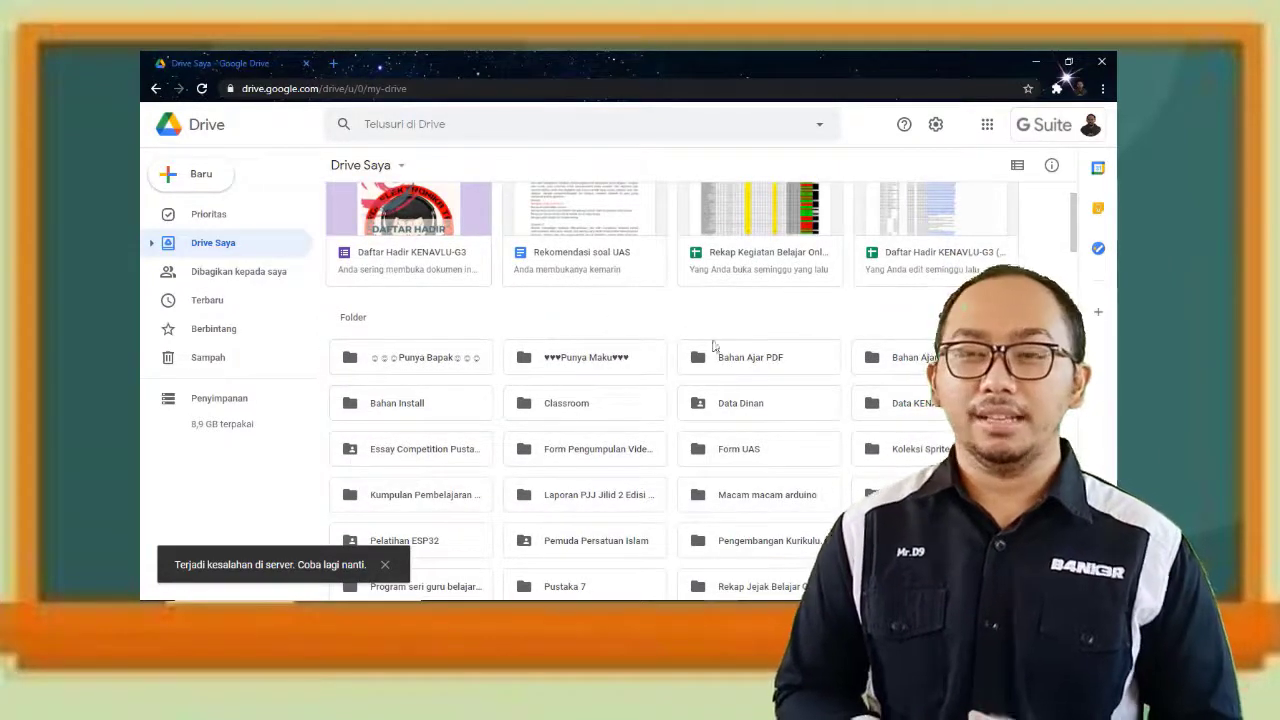
scroll(581, 285, down, 2)
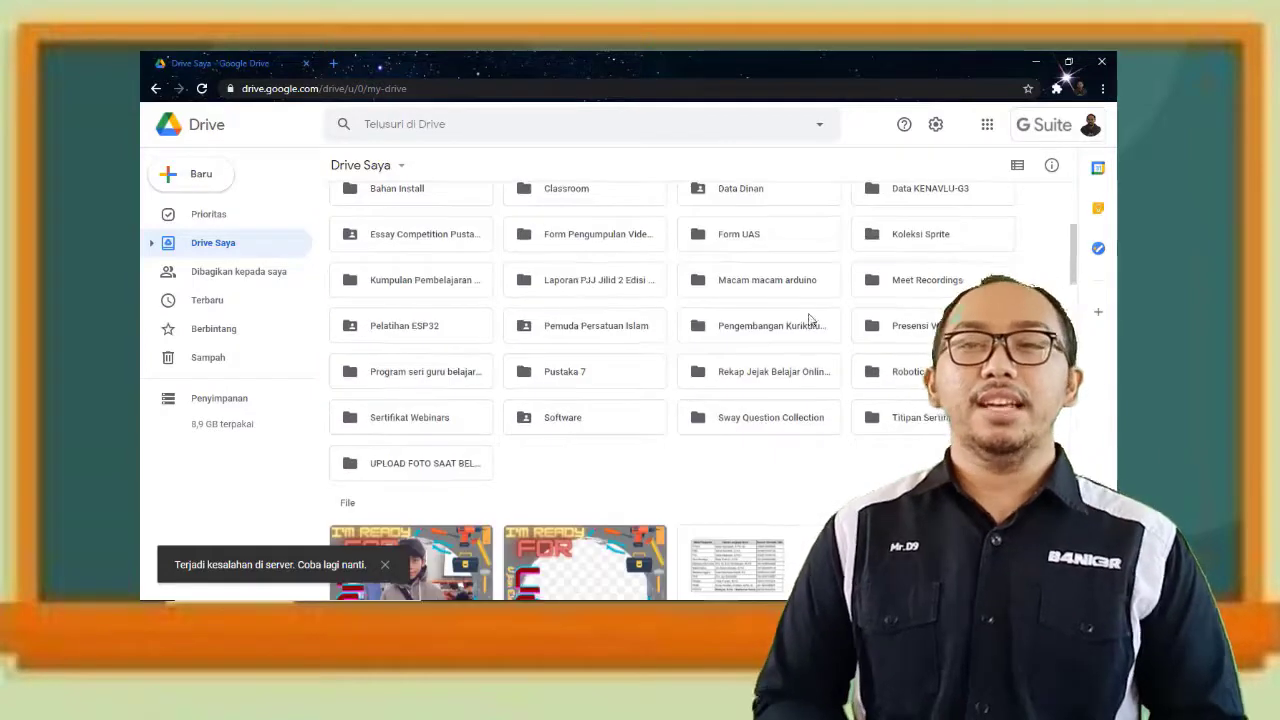
scroll(808, 318, up, 1)
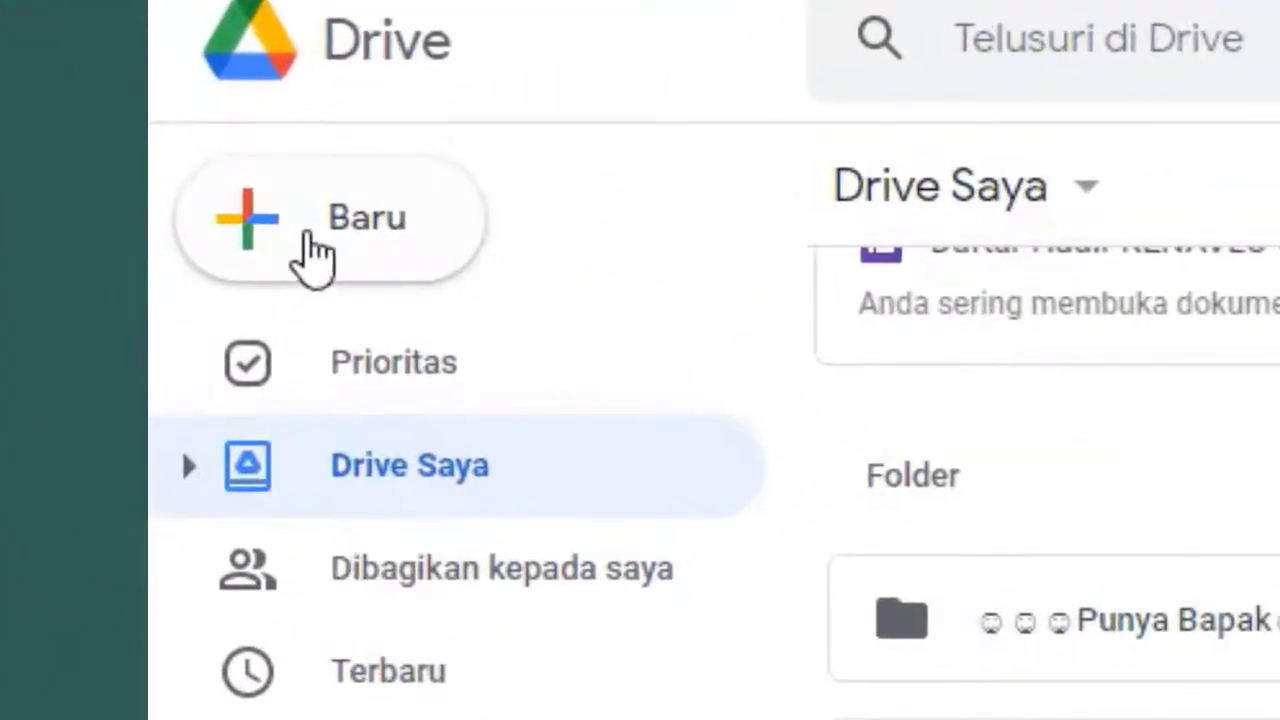
click(313, 255)
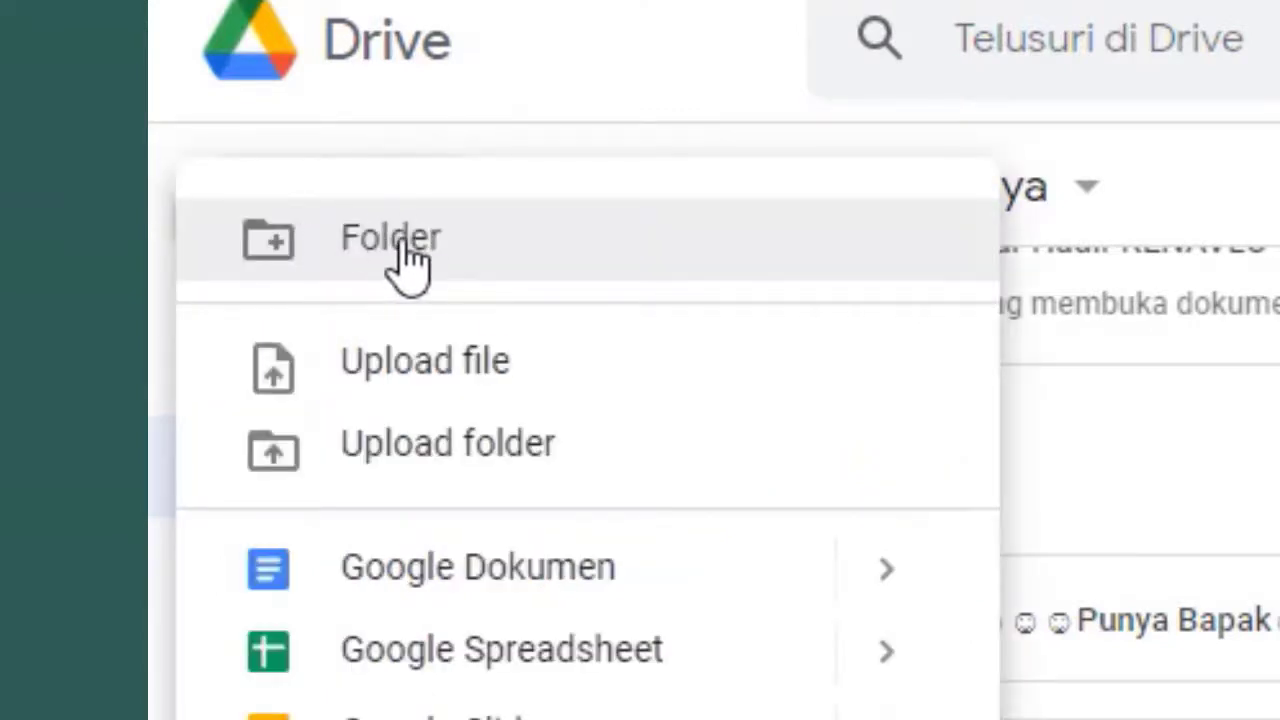
click(408, 262)
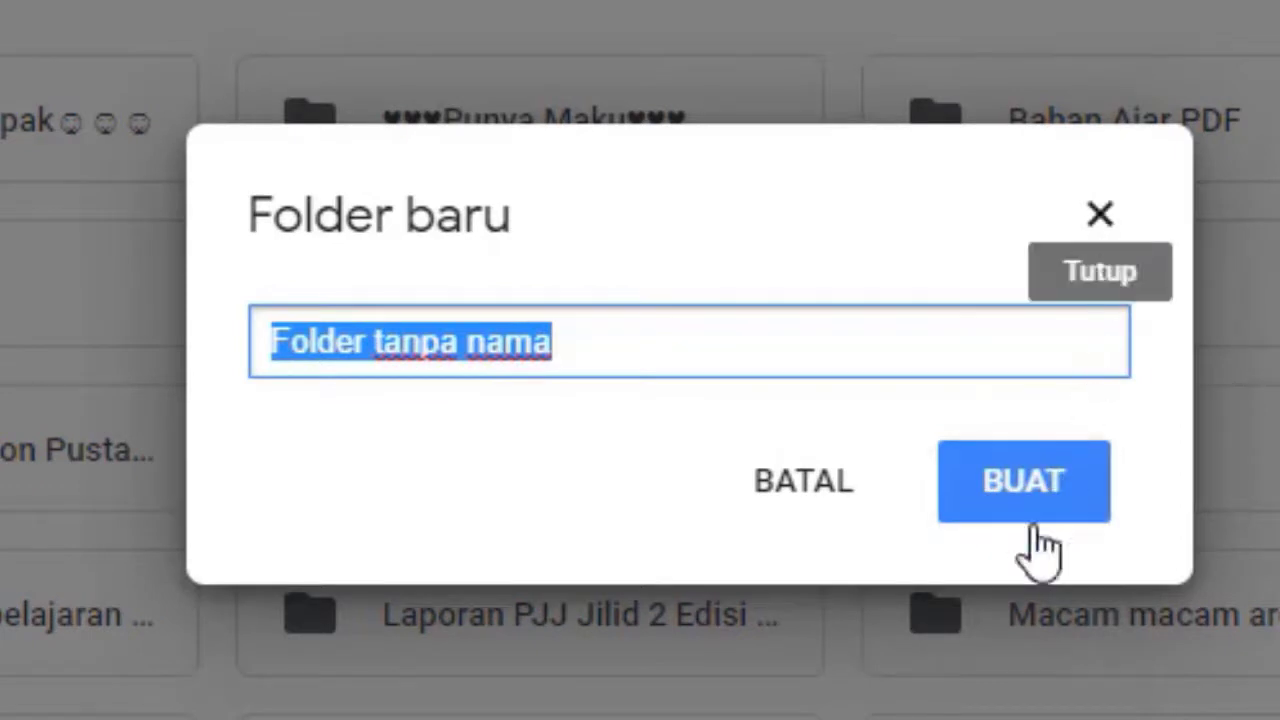
click(1104, 220)
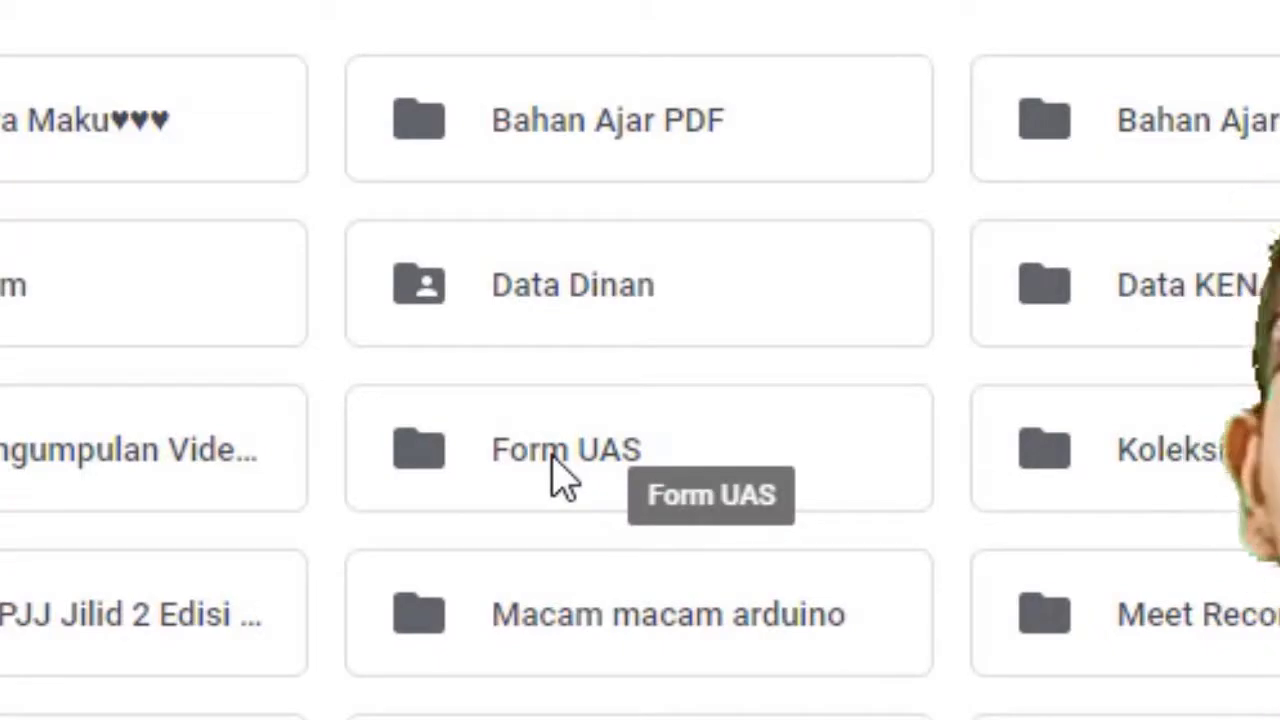
Open the Form UAS folder and create a blank form via Baru > Google Formulir > Formulir kosong
click(558, 476)
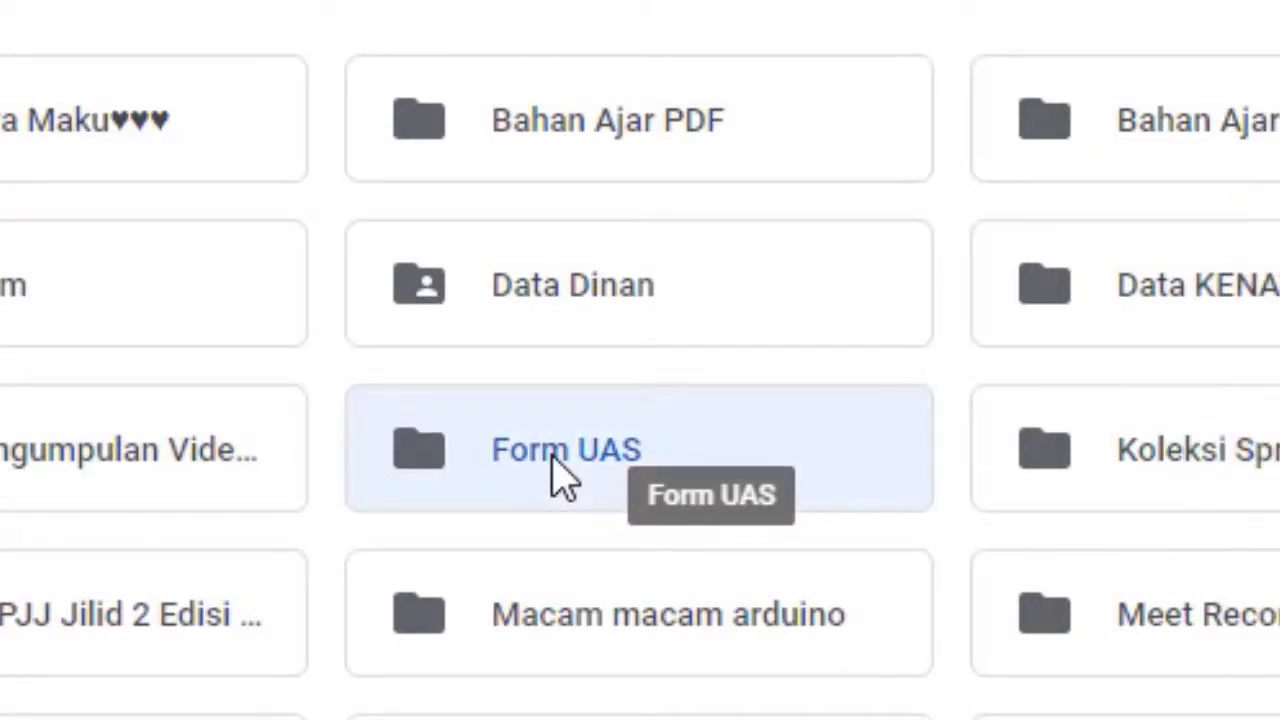
double_click(560, 478)
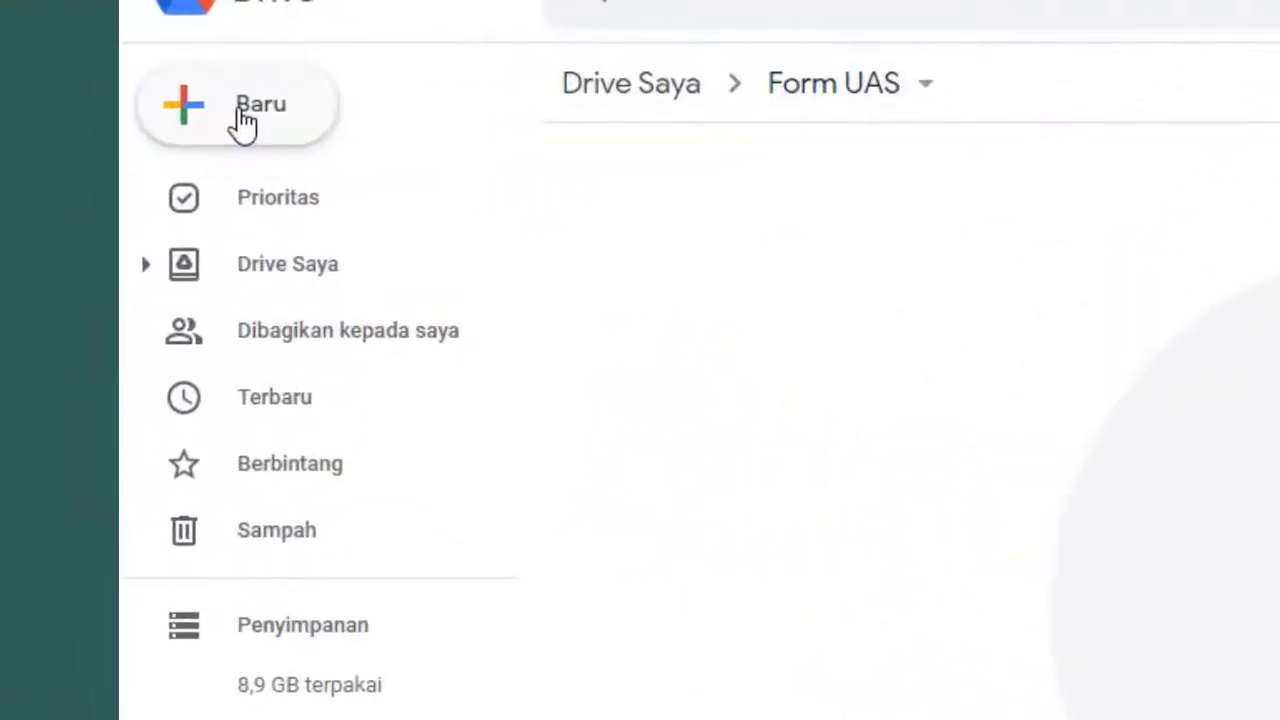
click(244, 120)
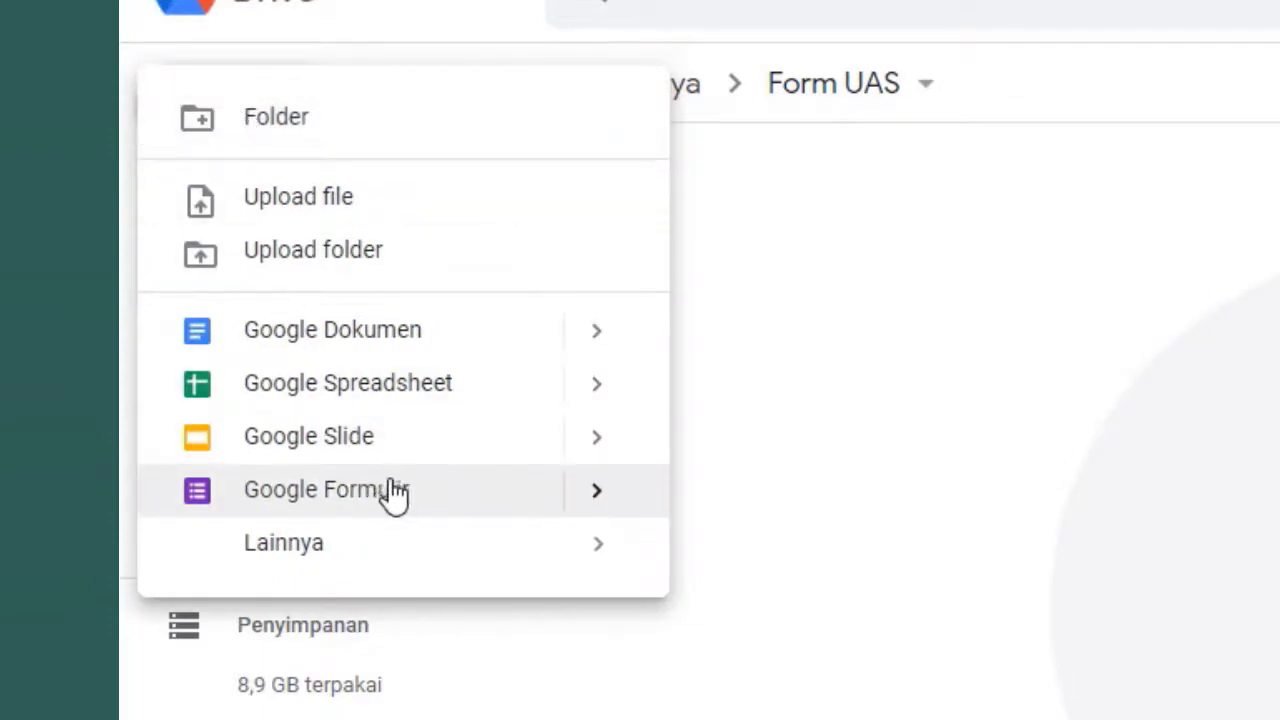
click(592, 505)
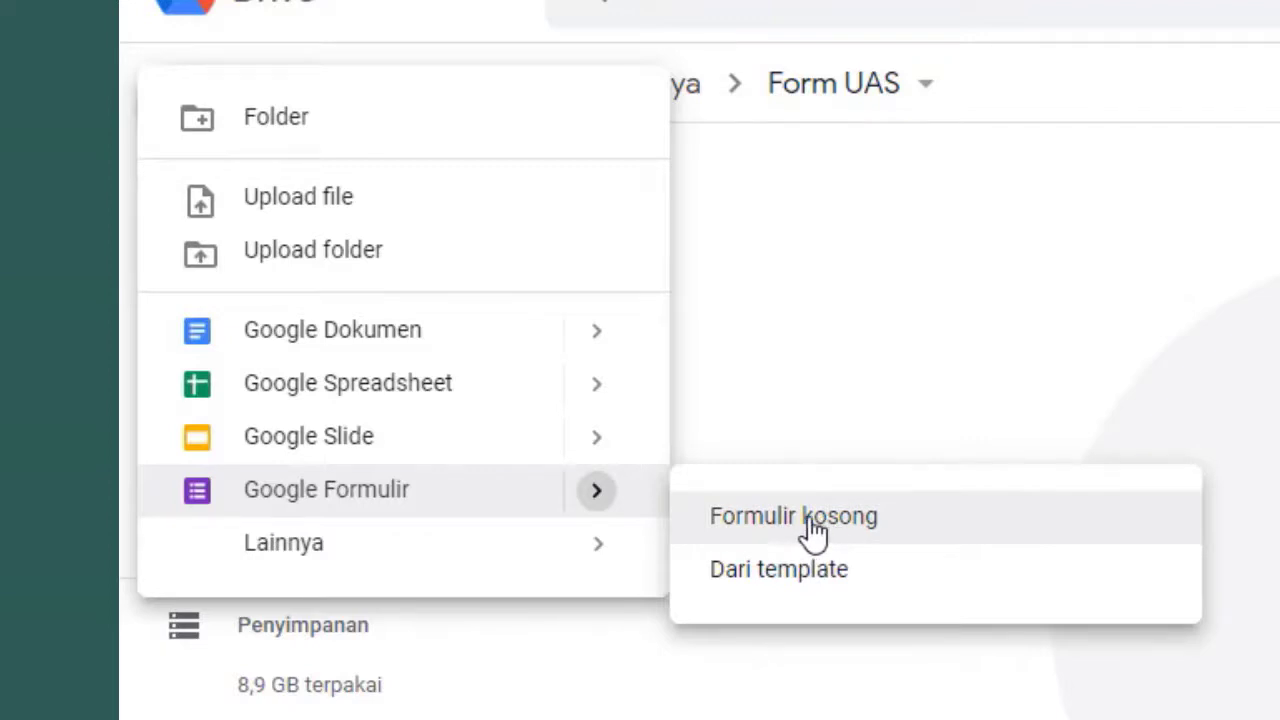
click(865, 516)
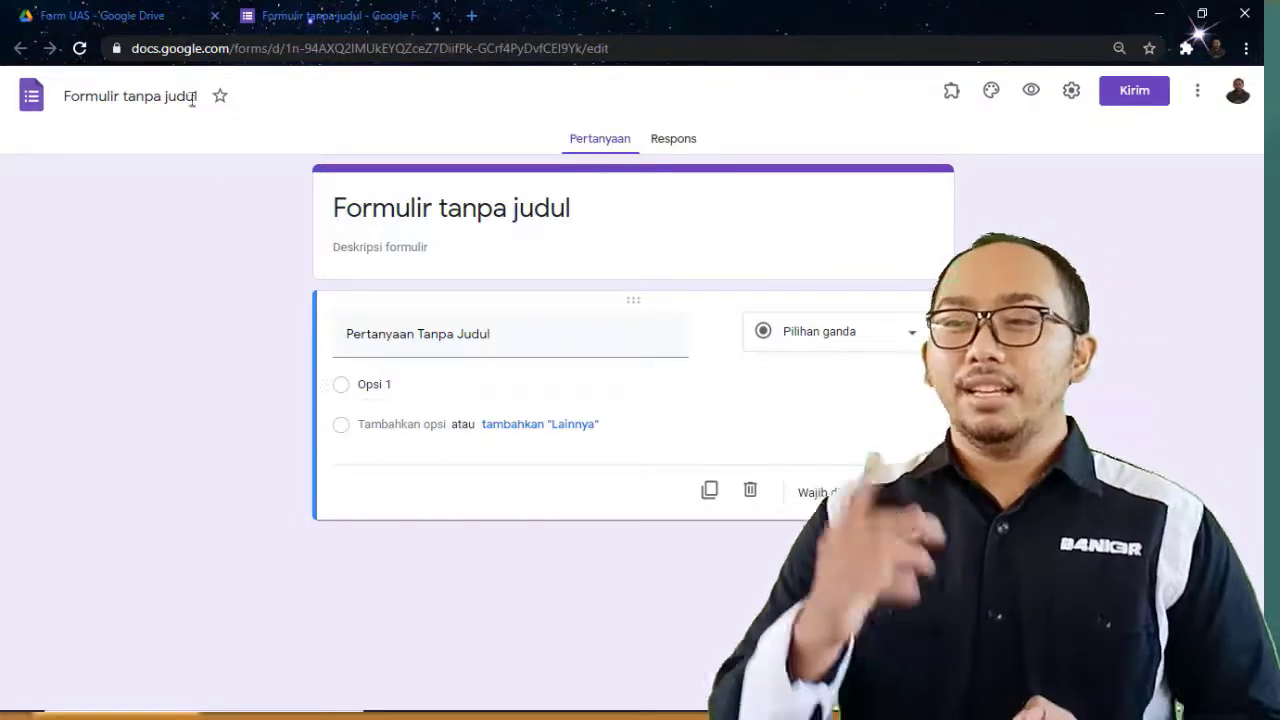
Name the form 'UAS Mapel Mikroprosessor dan Mikrokontroler'
click(267, 190)
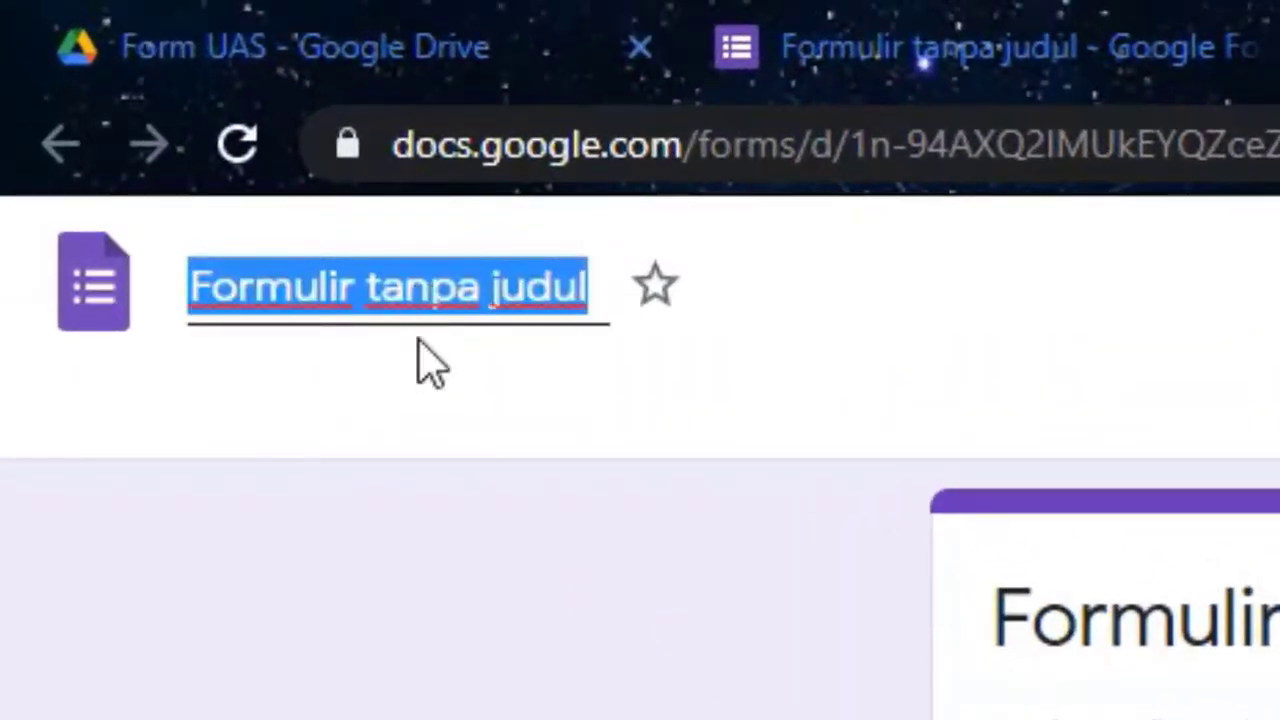
text(UAS )
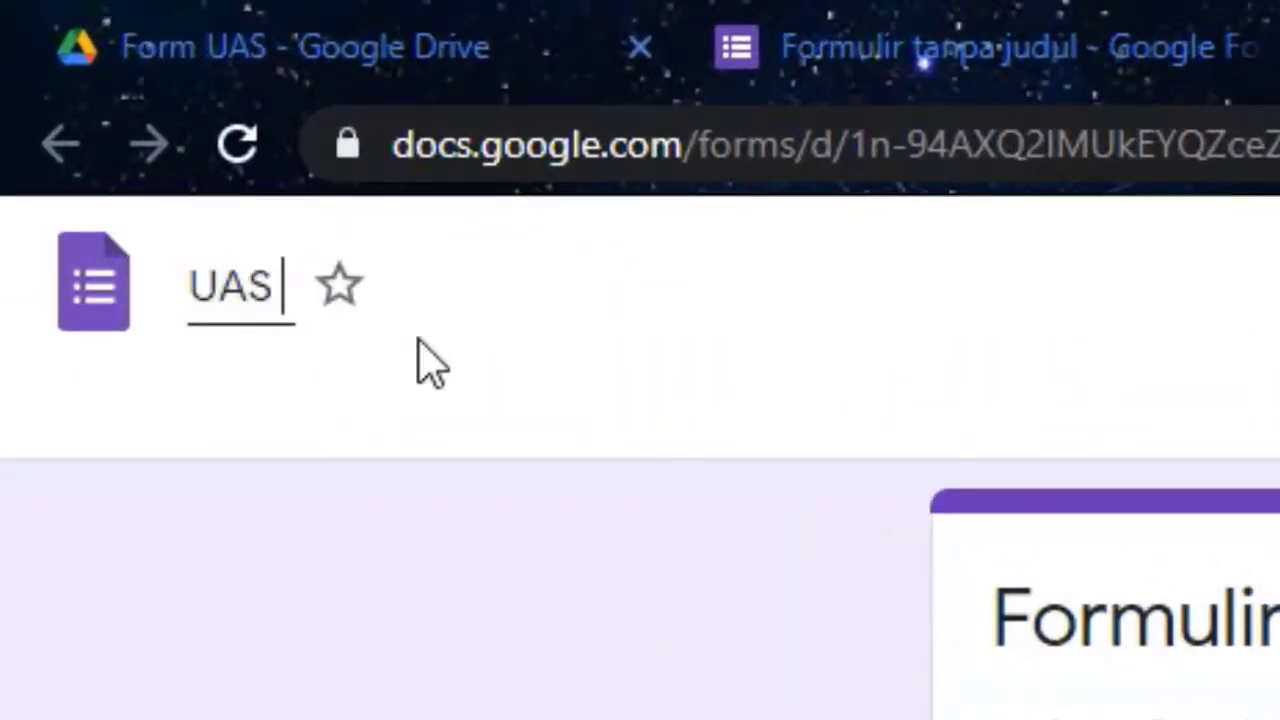
text(Mapel )
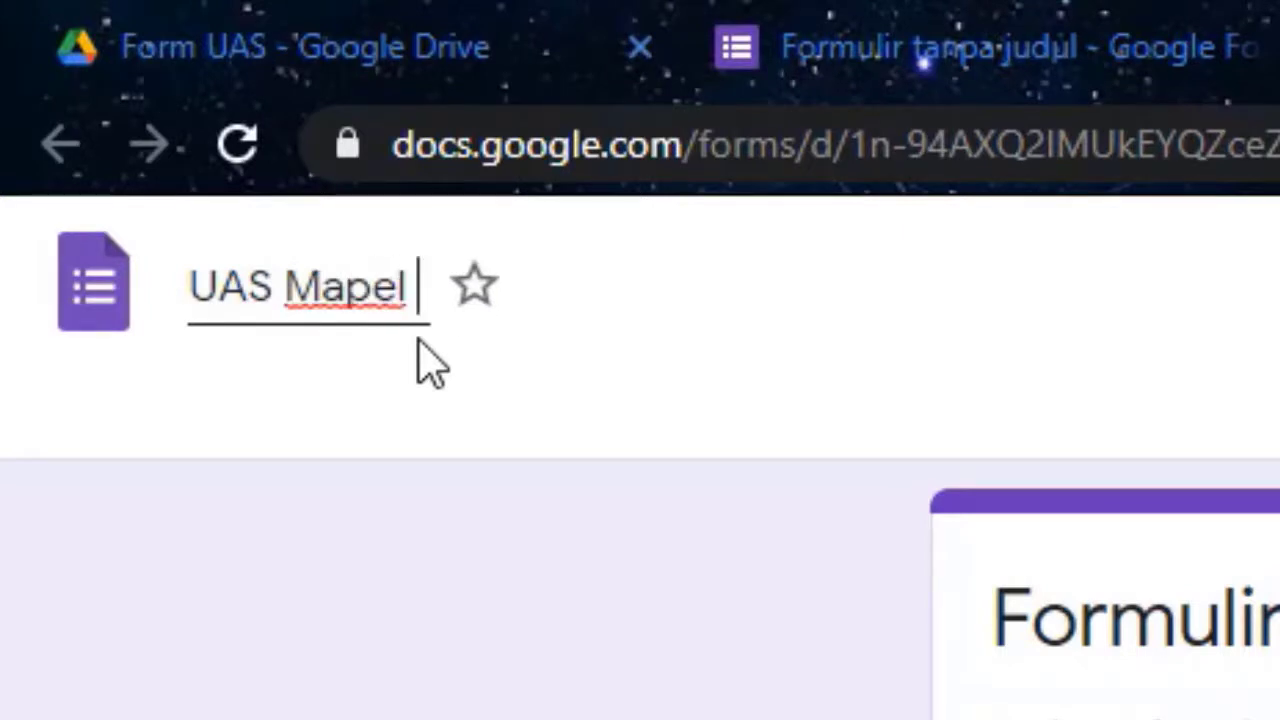
text(Mikrop)
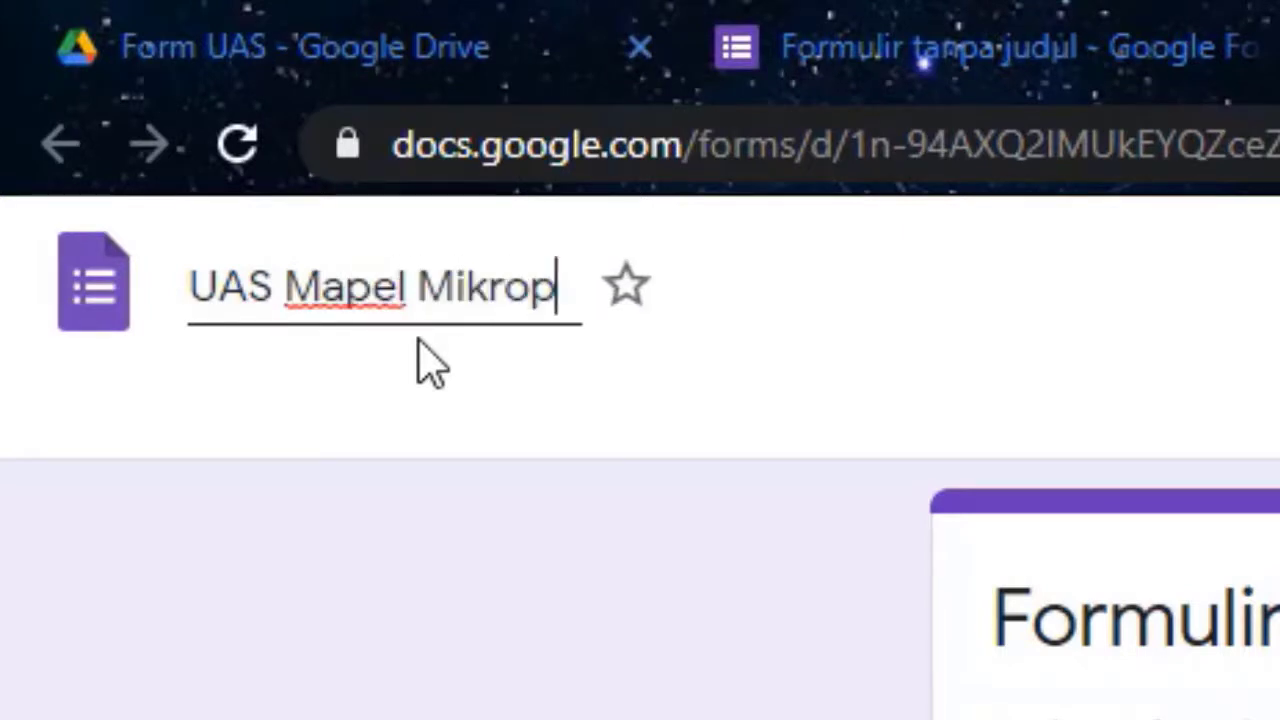
text(rosessor )
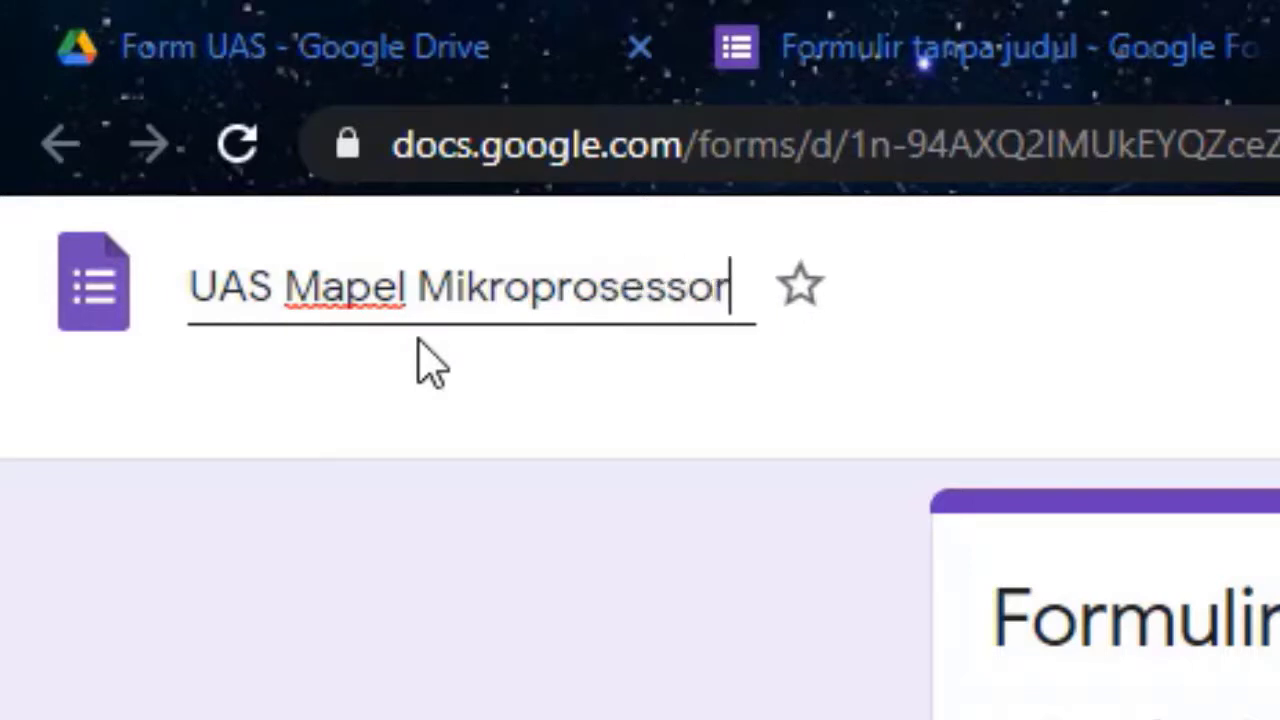
text(dan Mikro)
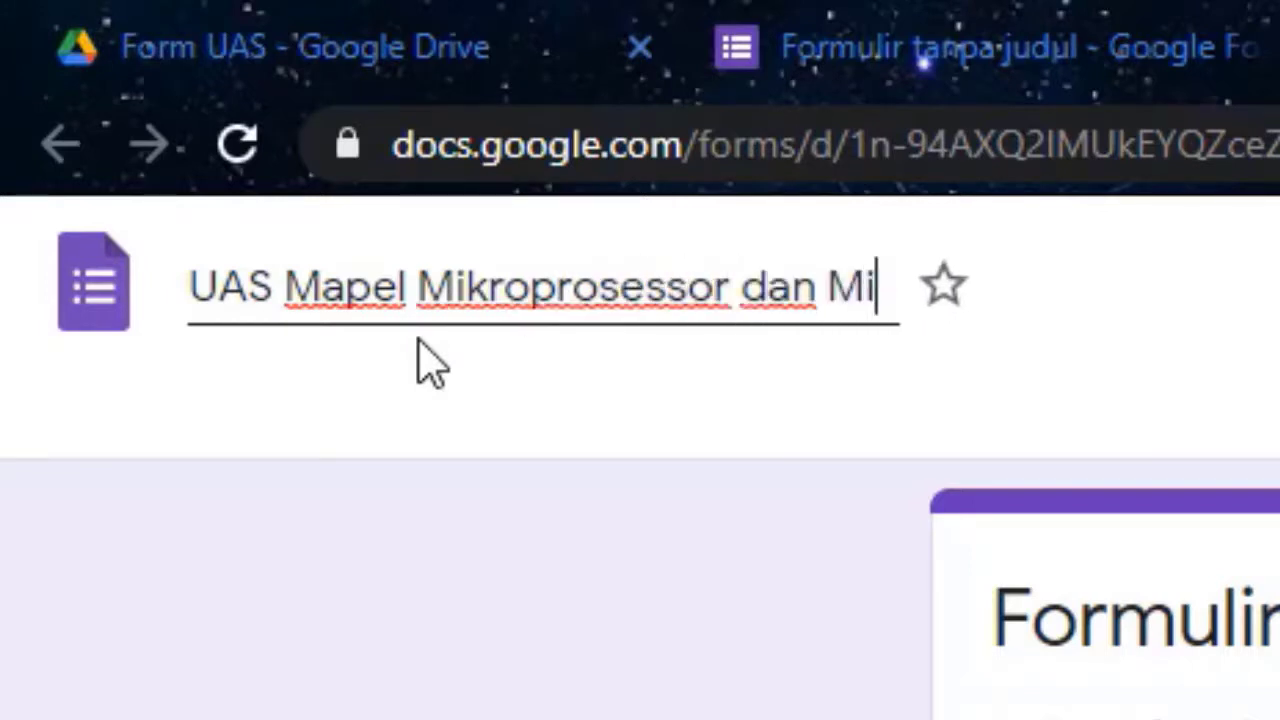
text(kontroler)
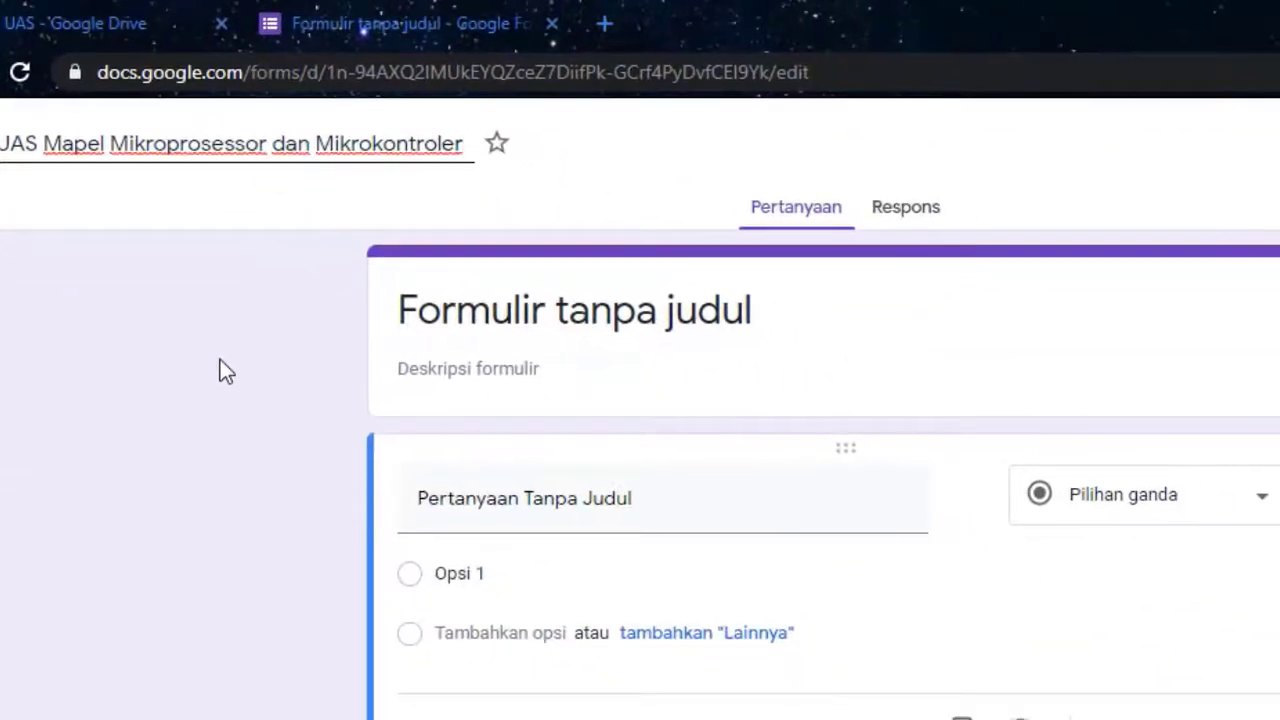
click(957, 341)
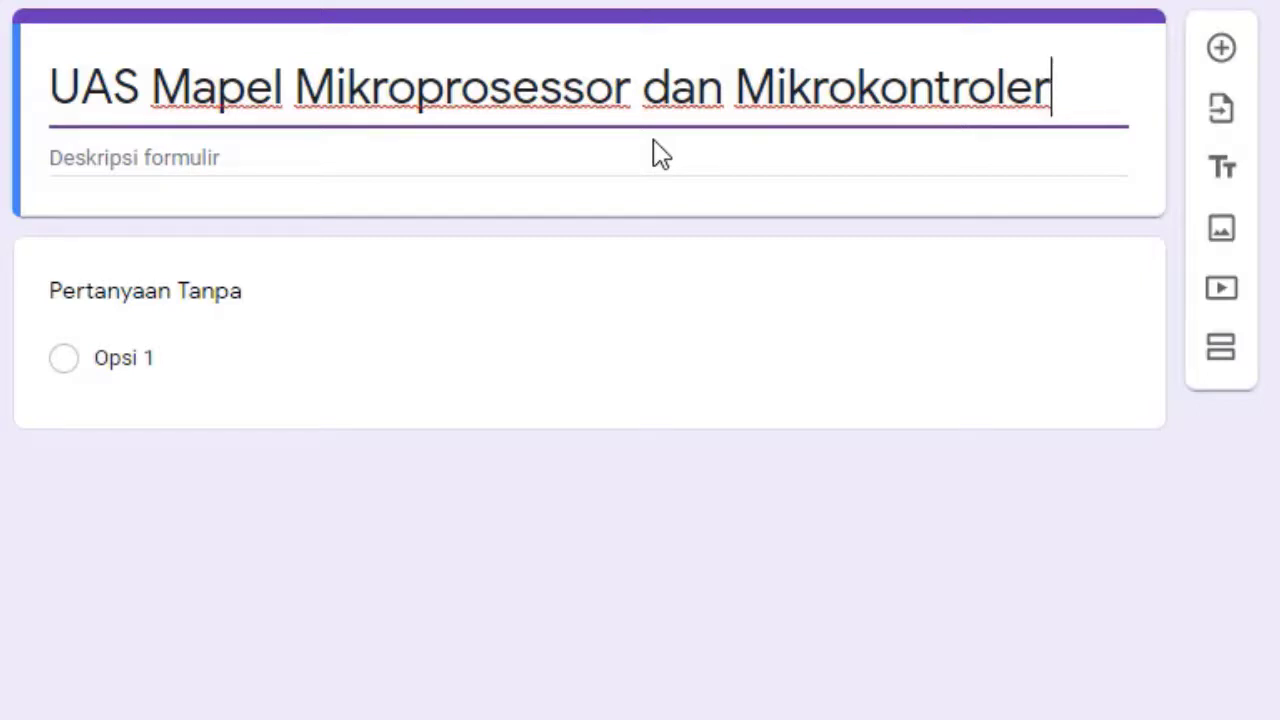
Enter 'Silahkan isi data dibawah ini dengan lengkap !' as the form description
click(585, 166)
text(S)
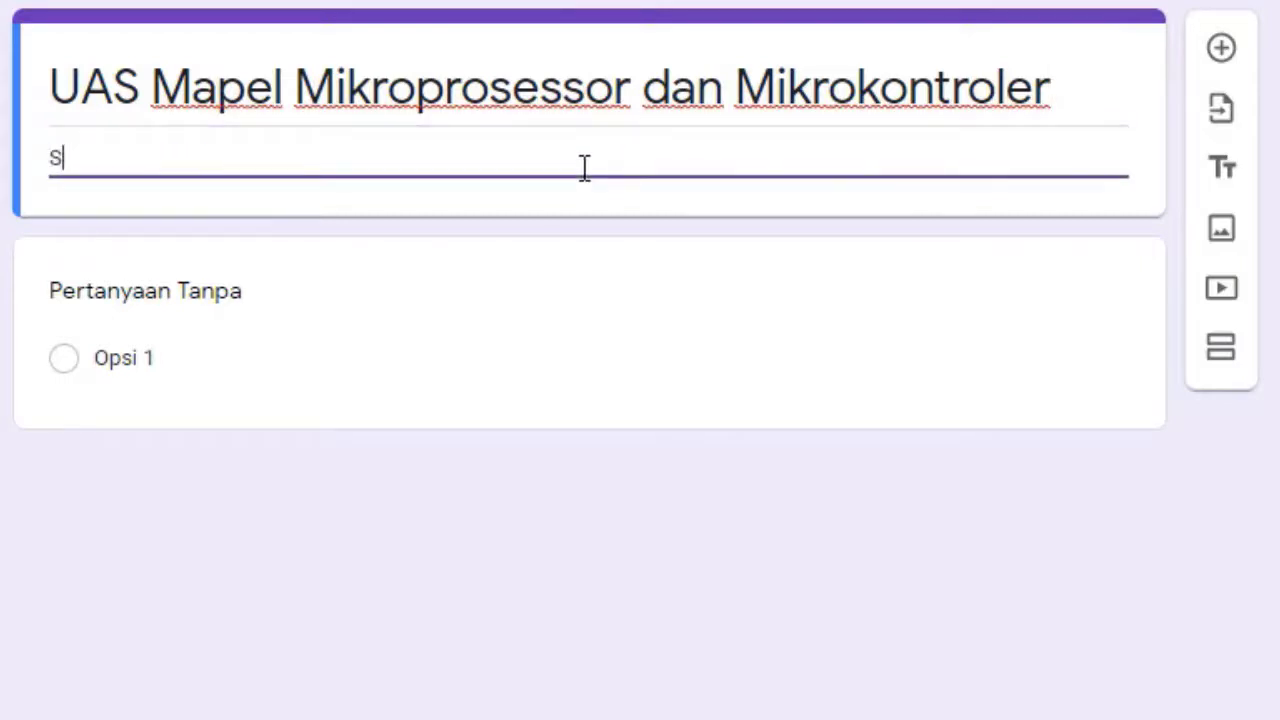
text(ilahkan isi data)
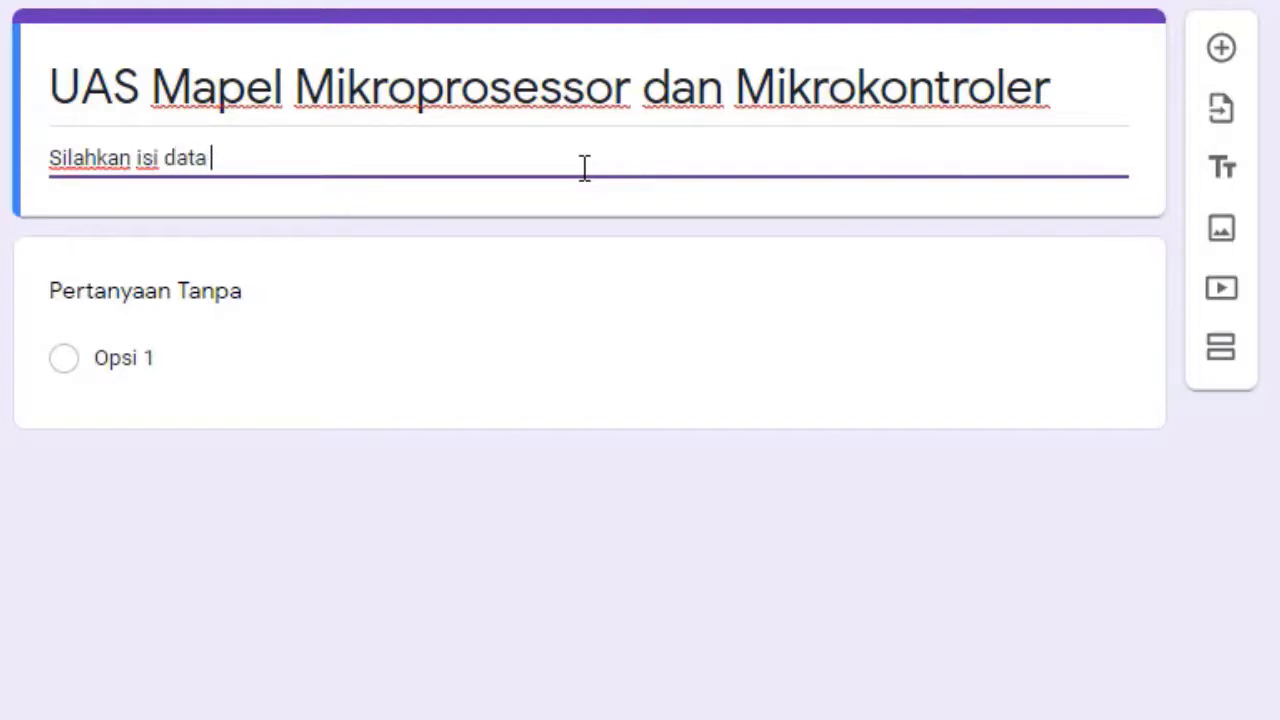
text( dibawah ini)
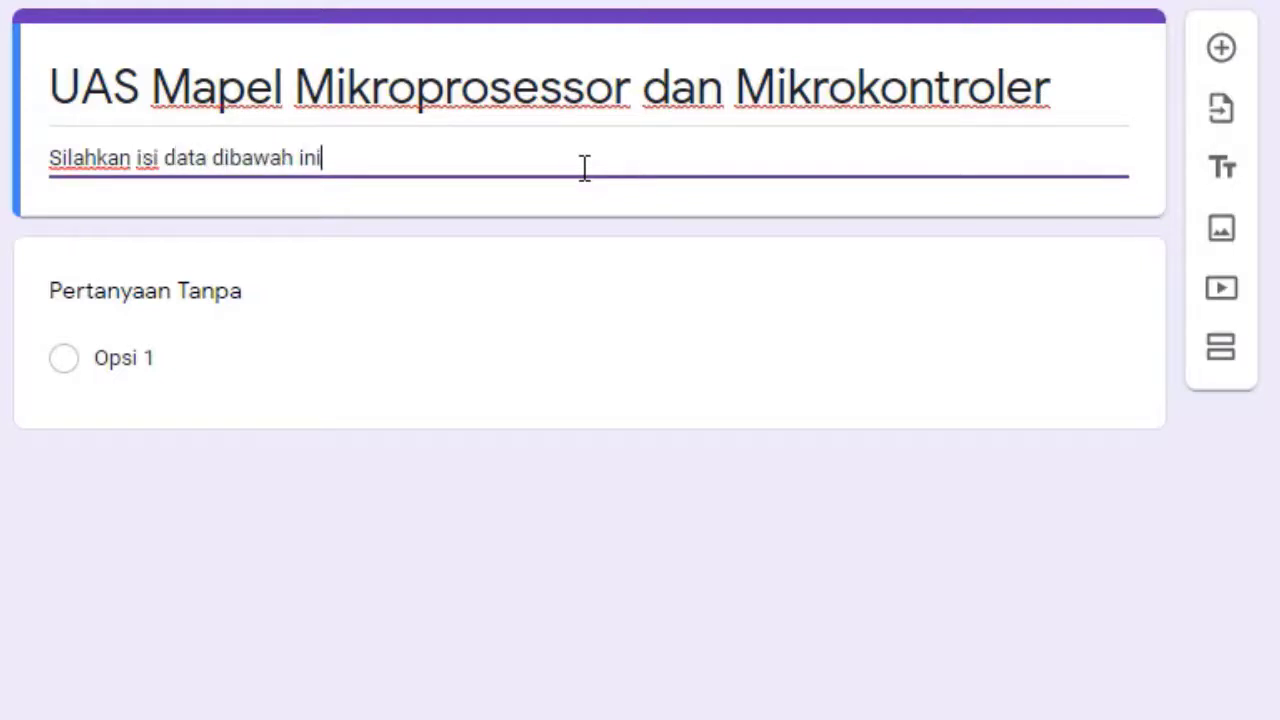
text( dengan l)
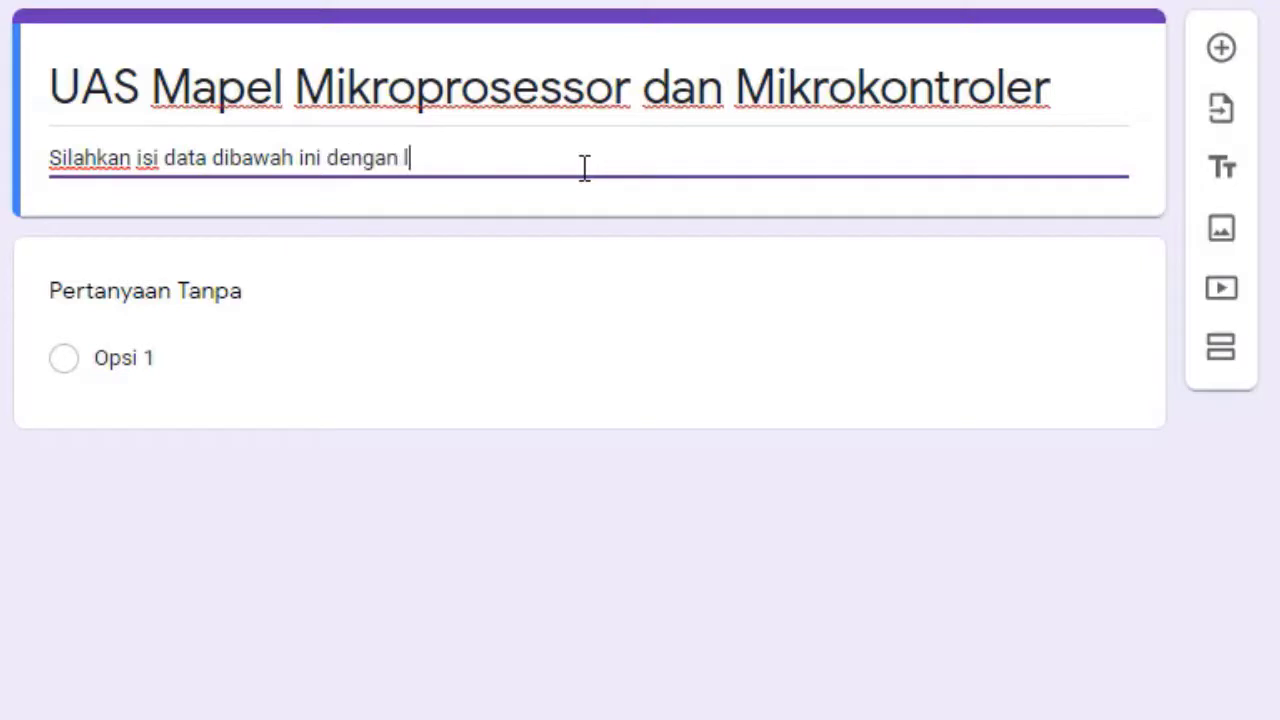
text(engkap !)
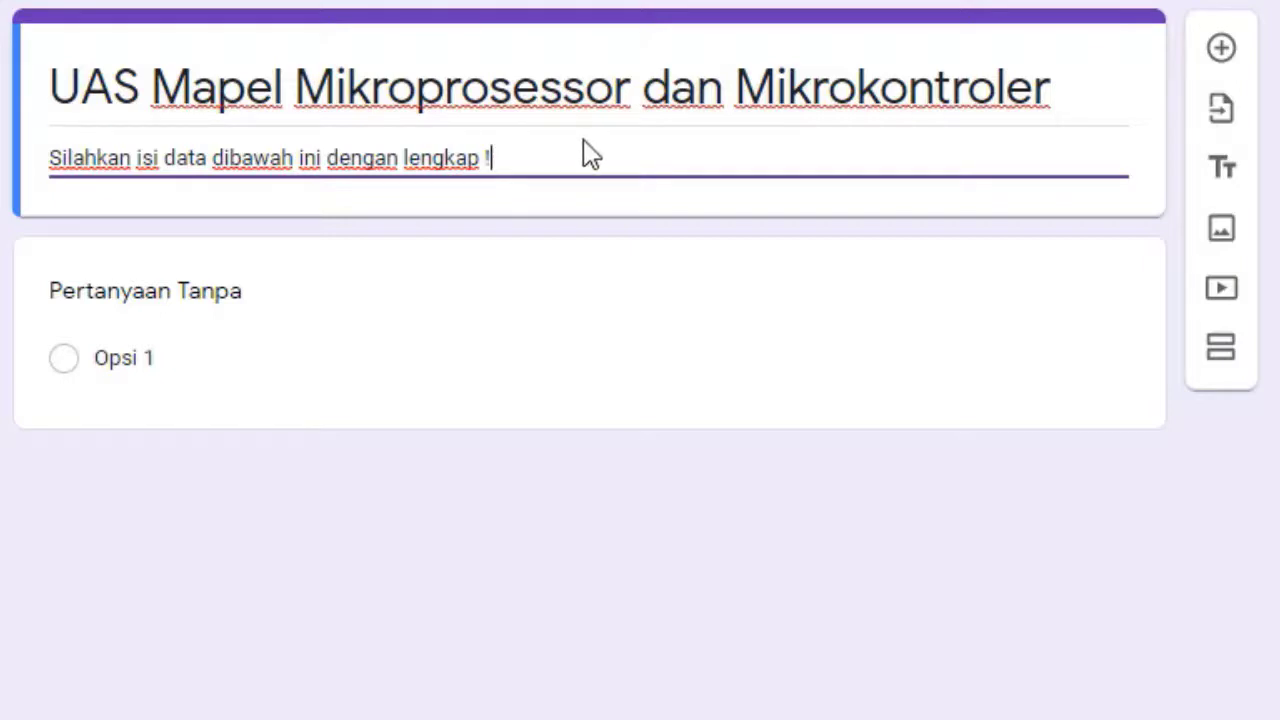
Retitle the first question 'Nama Lengkap (Gunakan huruf kapital)', make it required, and add another question
click(254, 295)
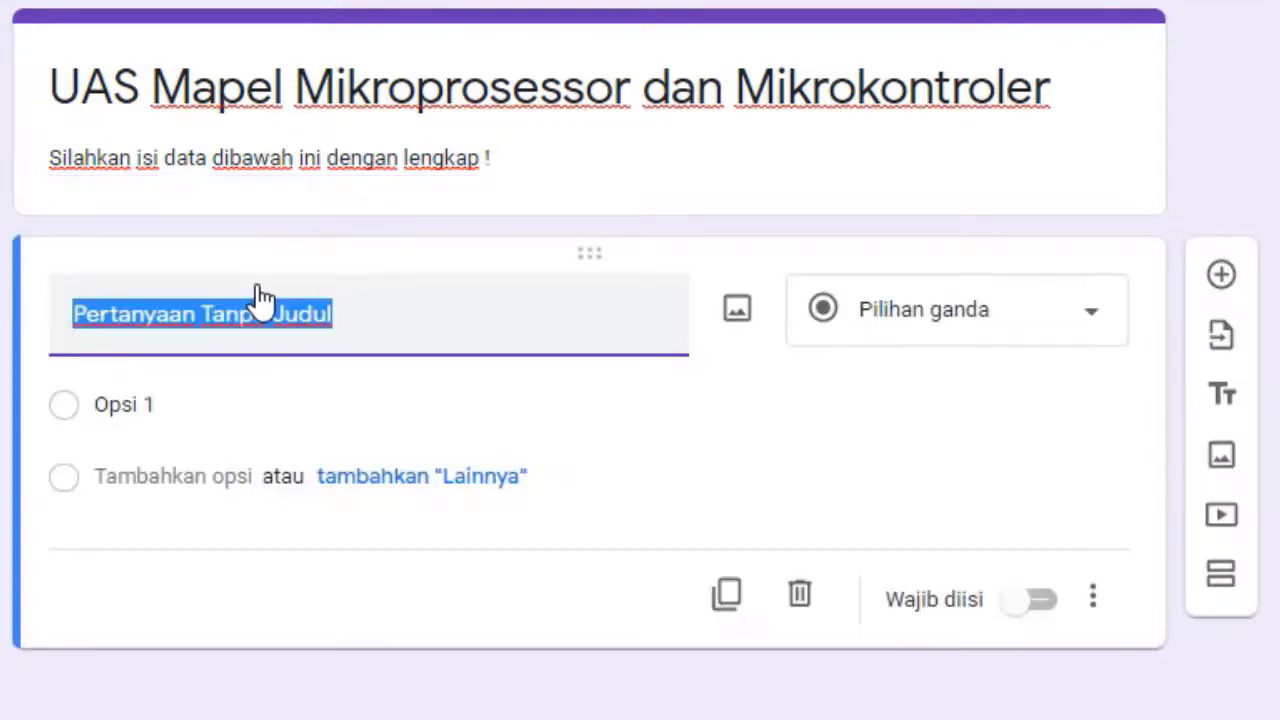
text(Nama )
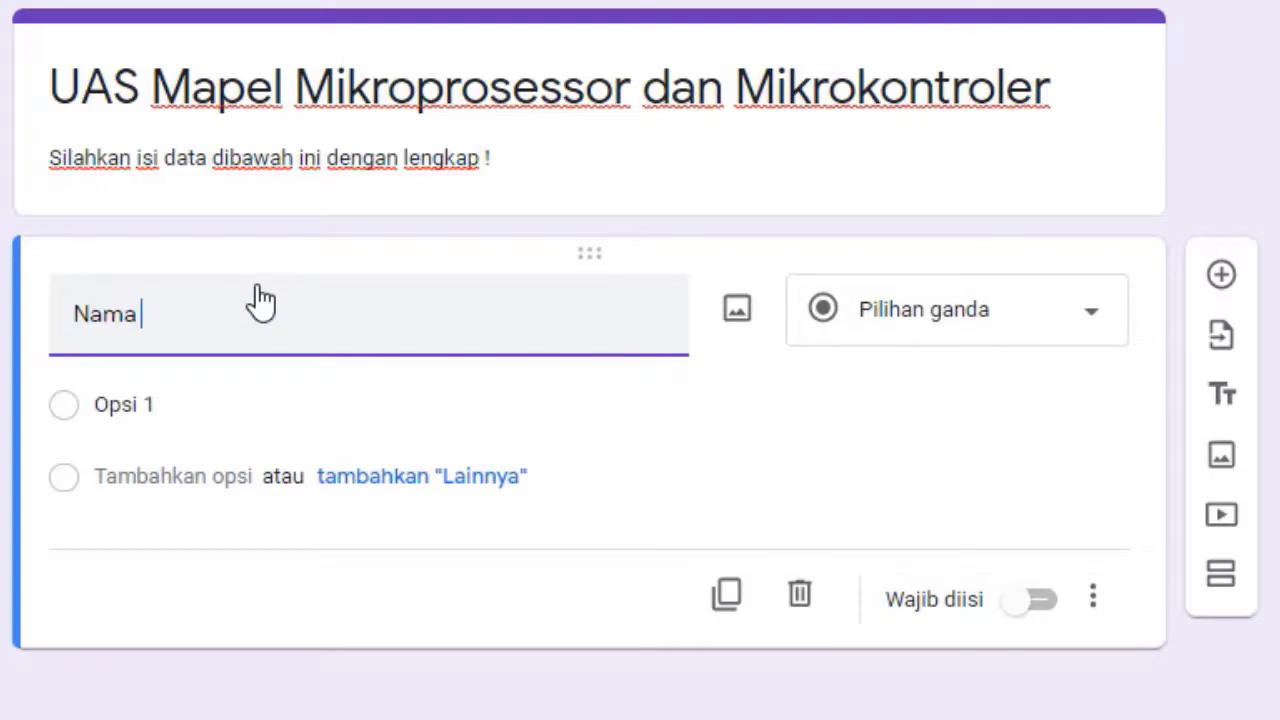
text(Lengkap )
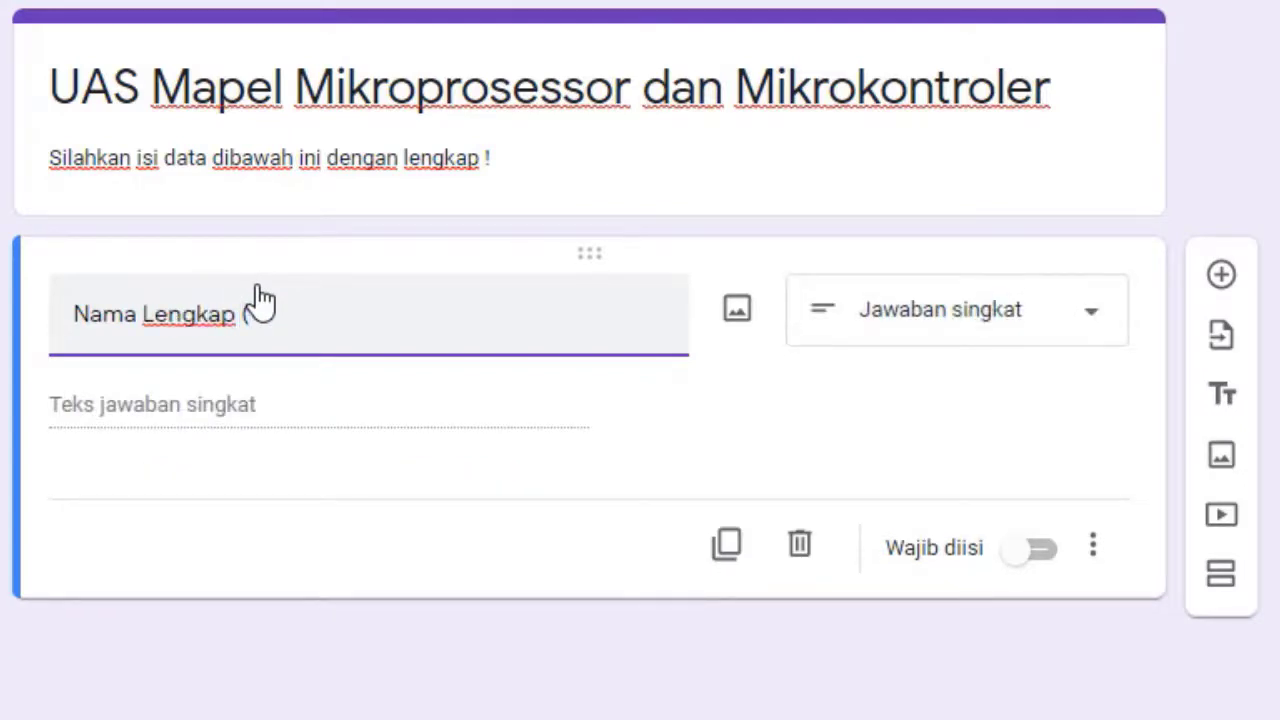
text((Gunakan)
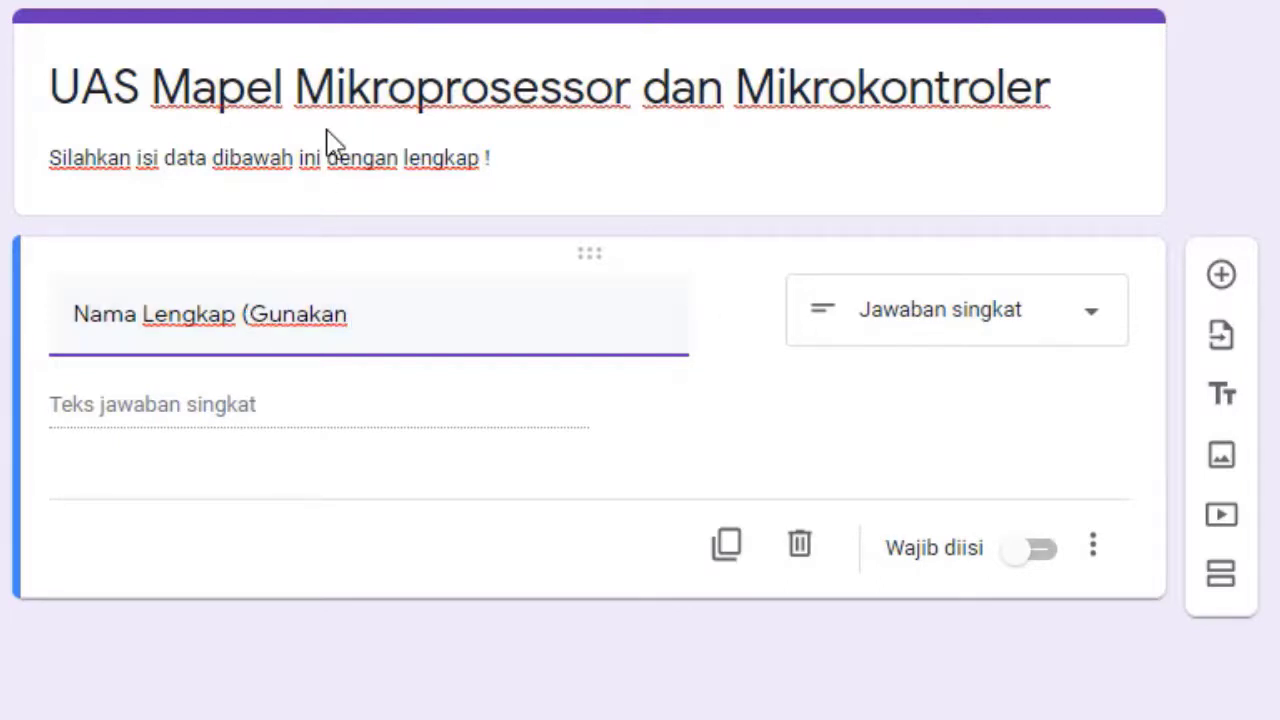
text( huruf kapital)
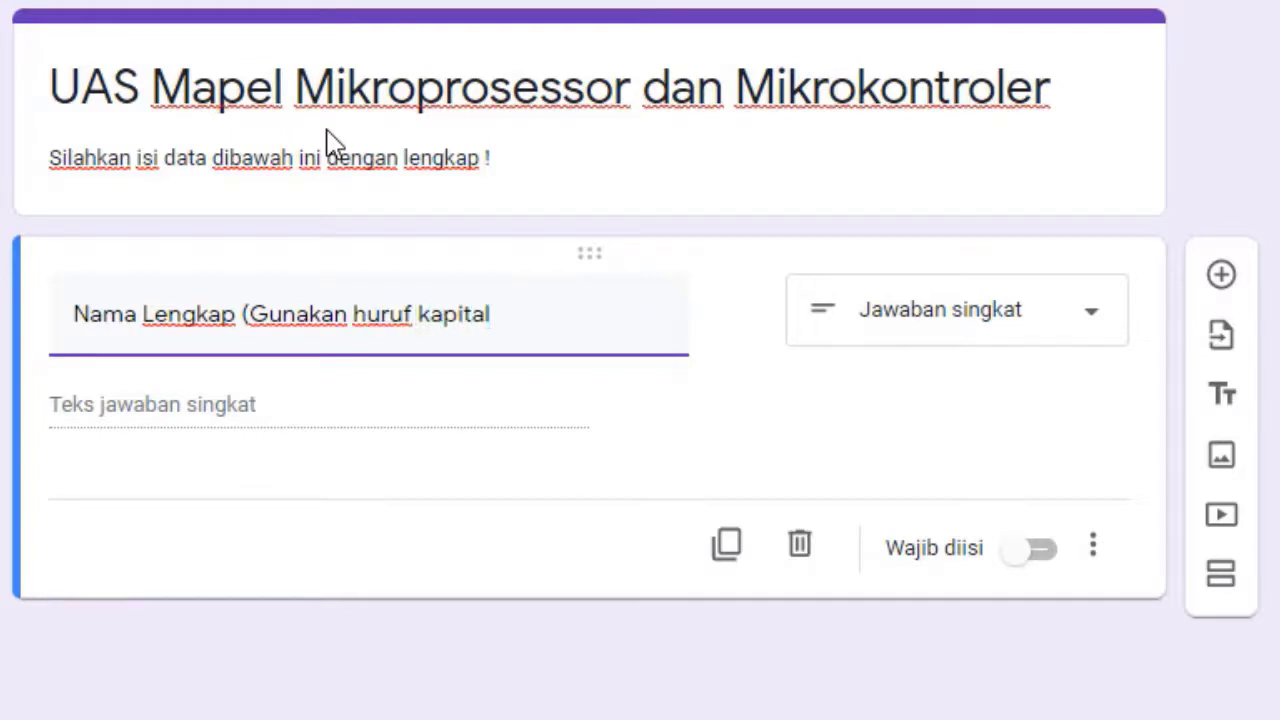
text())
click(954, 420)
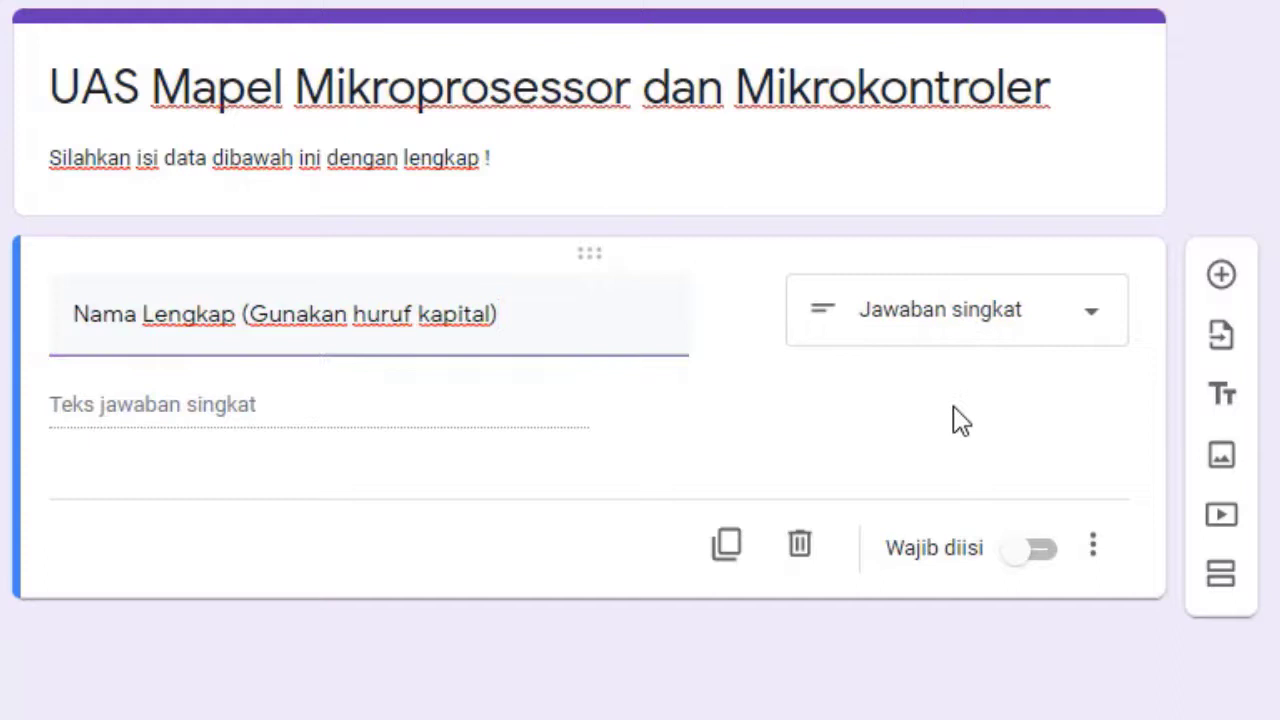
click(1040, 552)
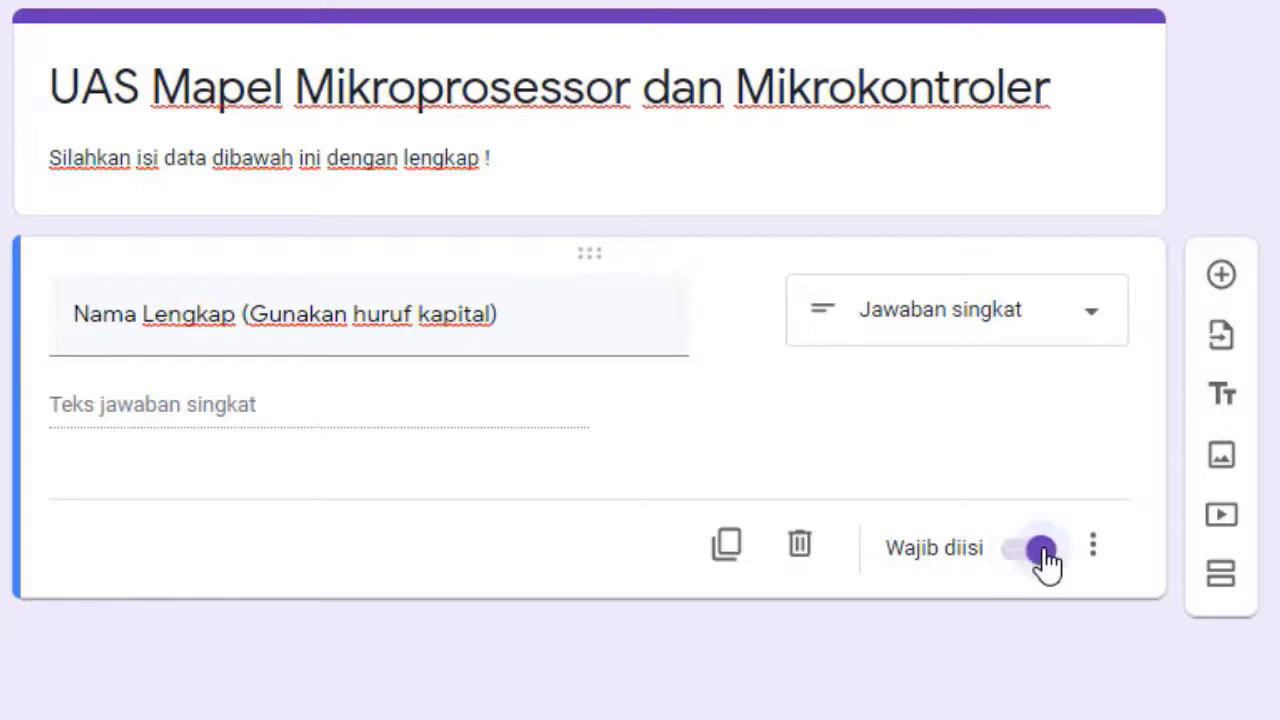
click(1224, 278)
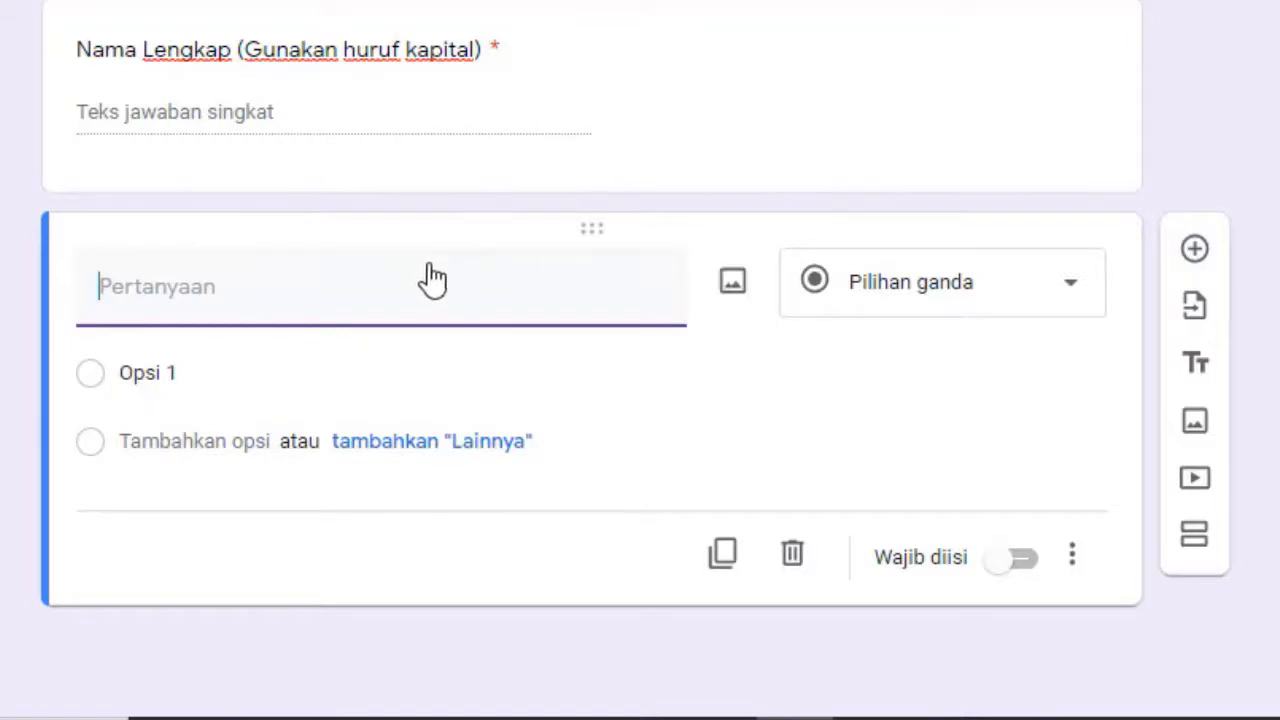
Make a required 'Kelas' drop-down with options XI TAV 1, XI TAV 2 and XI TAV 3
text(Kelas)
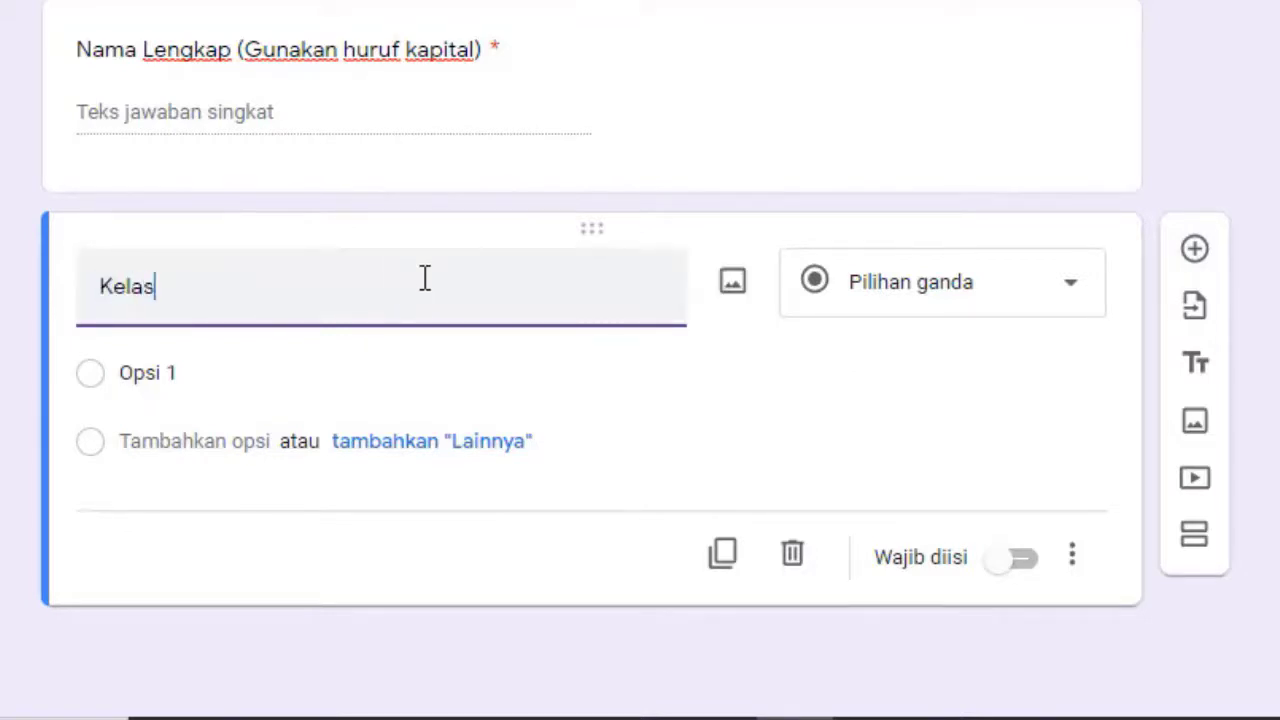
click(1058, 297)
click(920, 171)
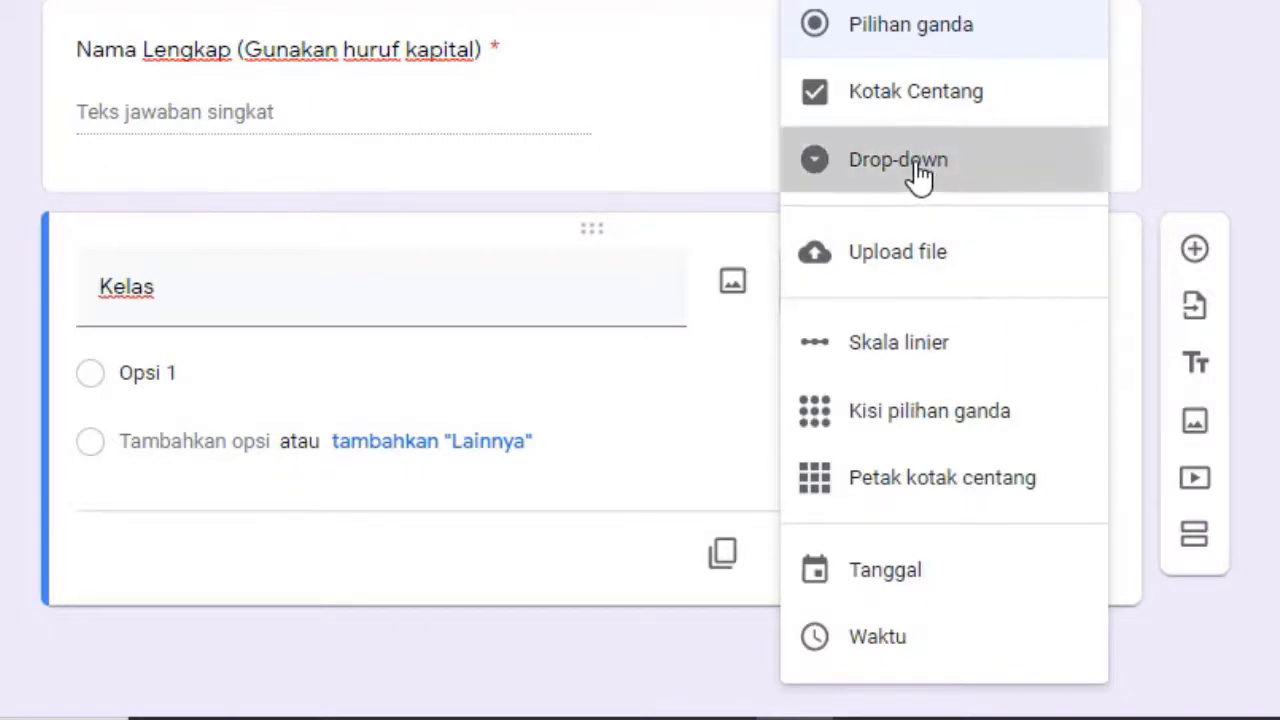
click(170, 374)
text(X)
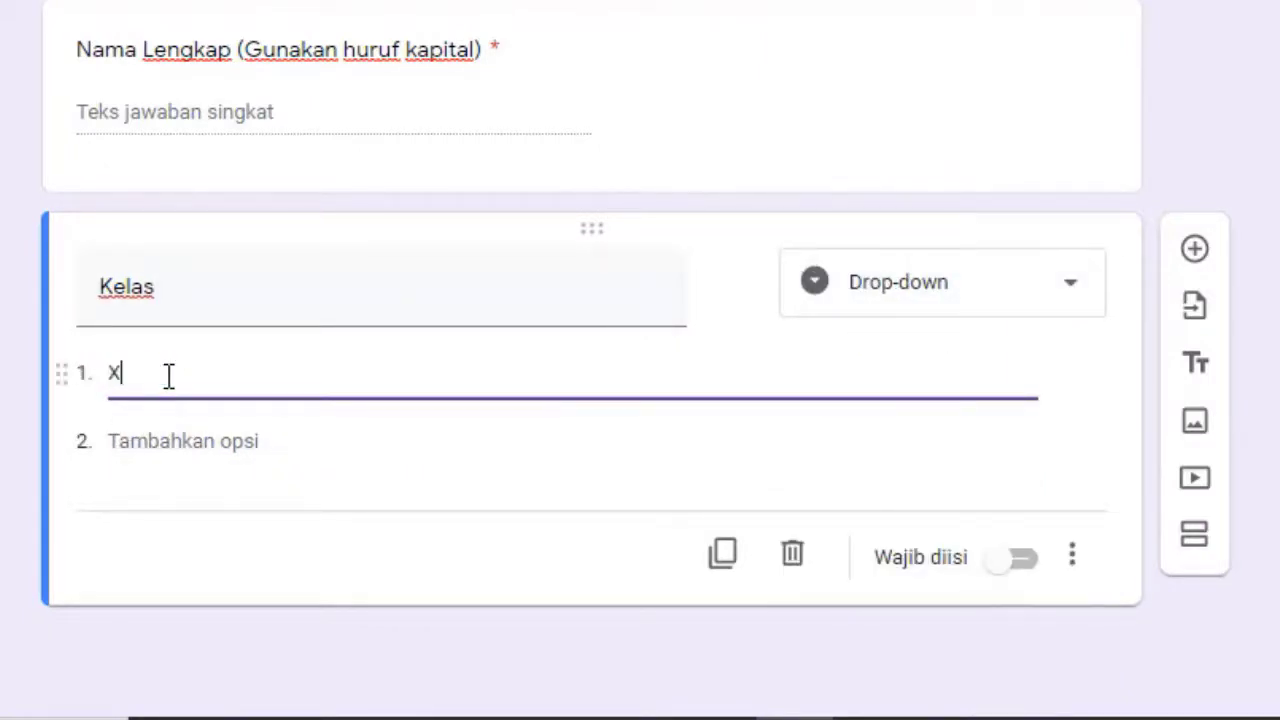
text(I TAV1)
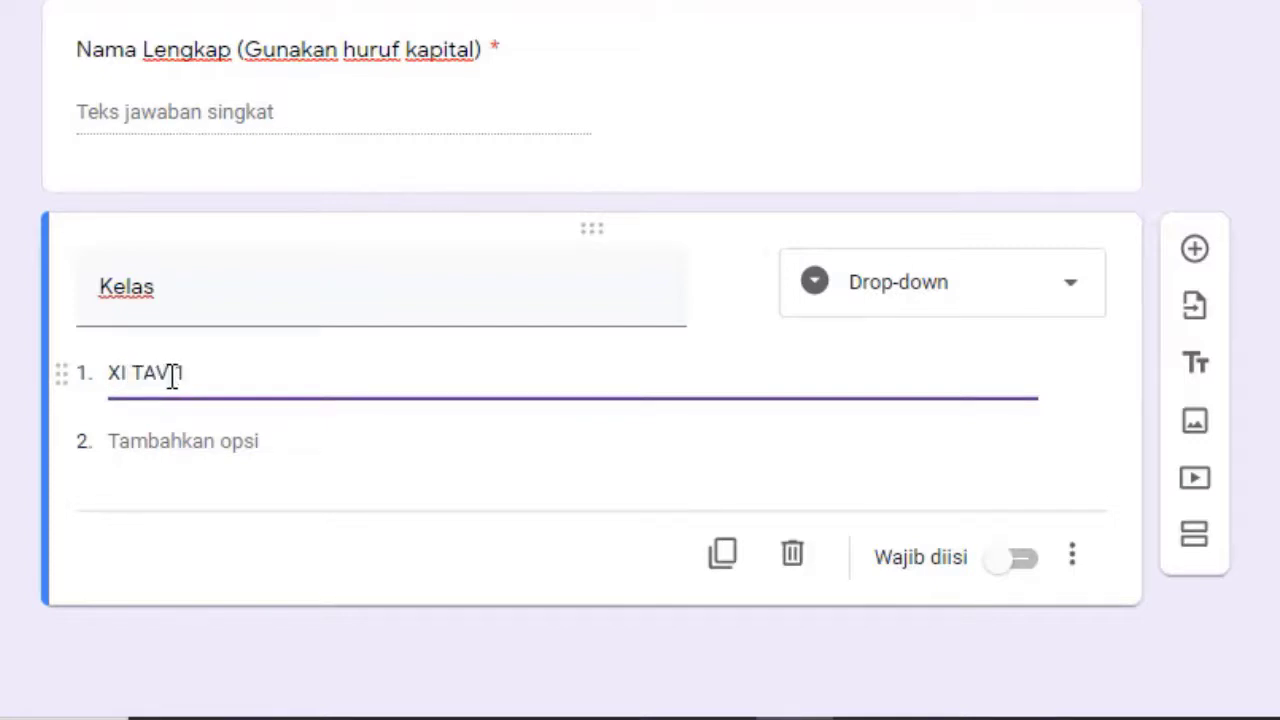
key(Return)
text(XI )
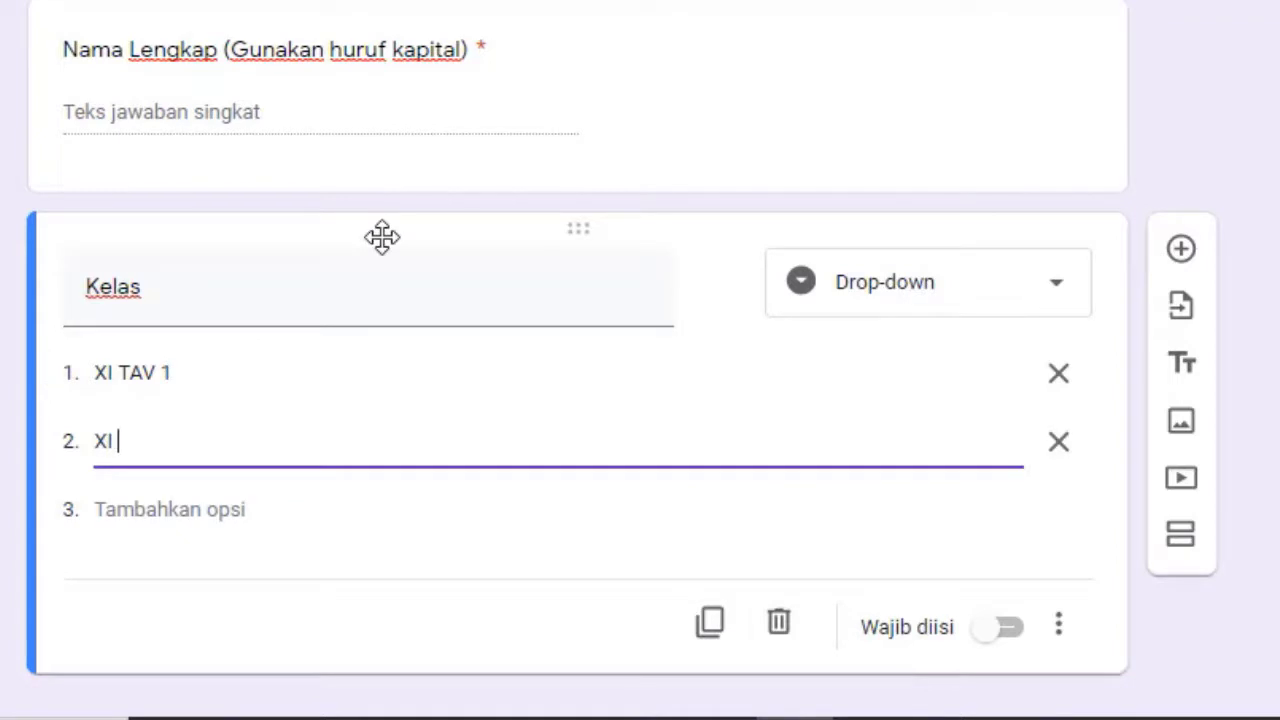
text(TAV 2)
key(Return)
text(XI )
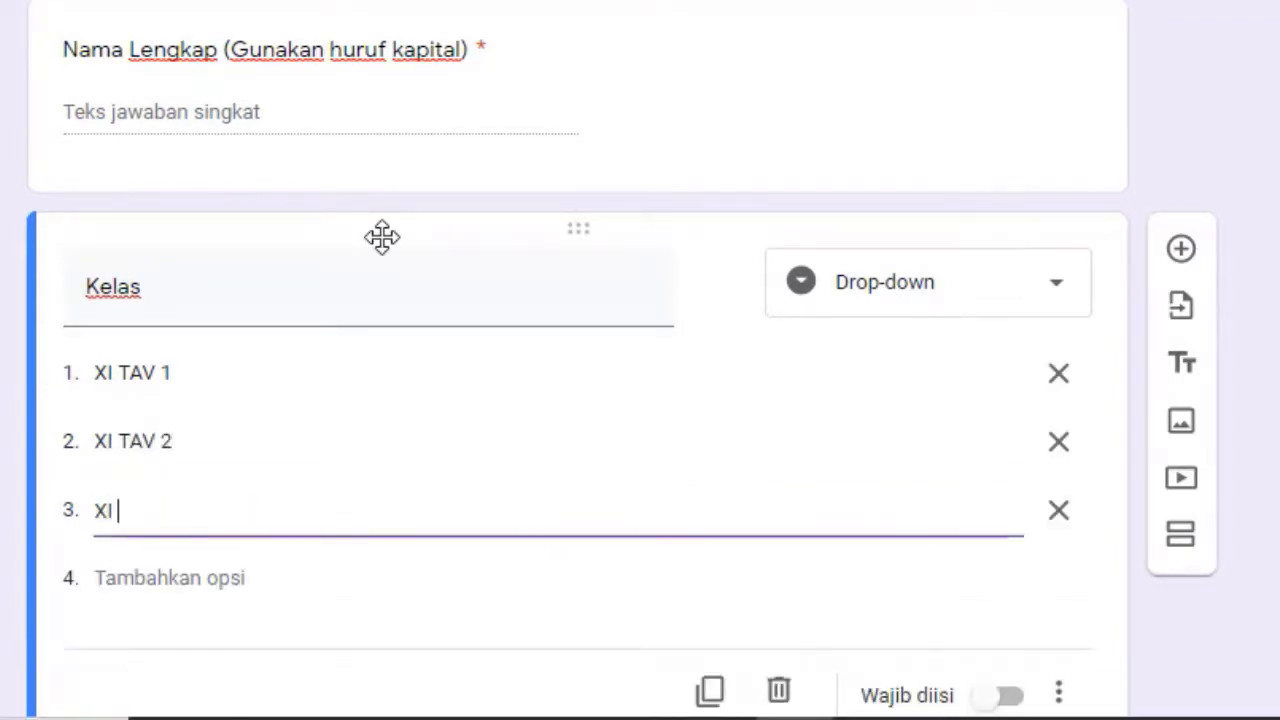
text(TAV 3)
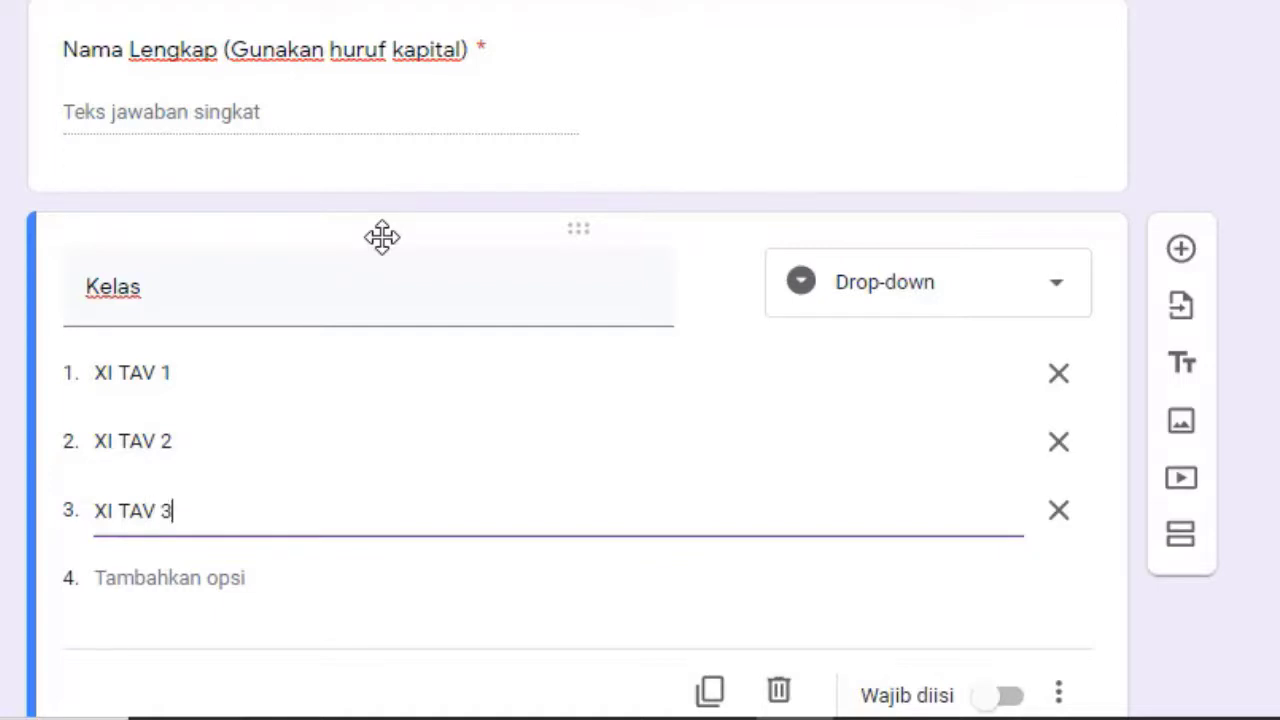
scroll(622, 363, down, 2)
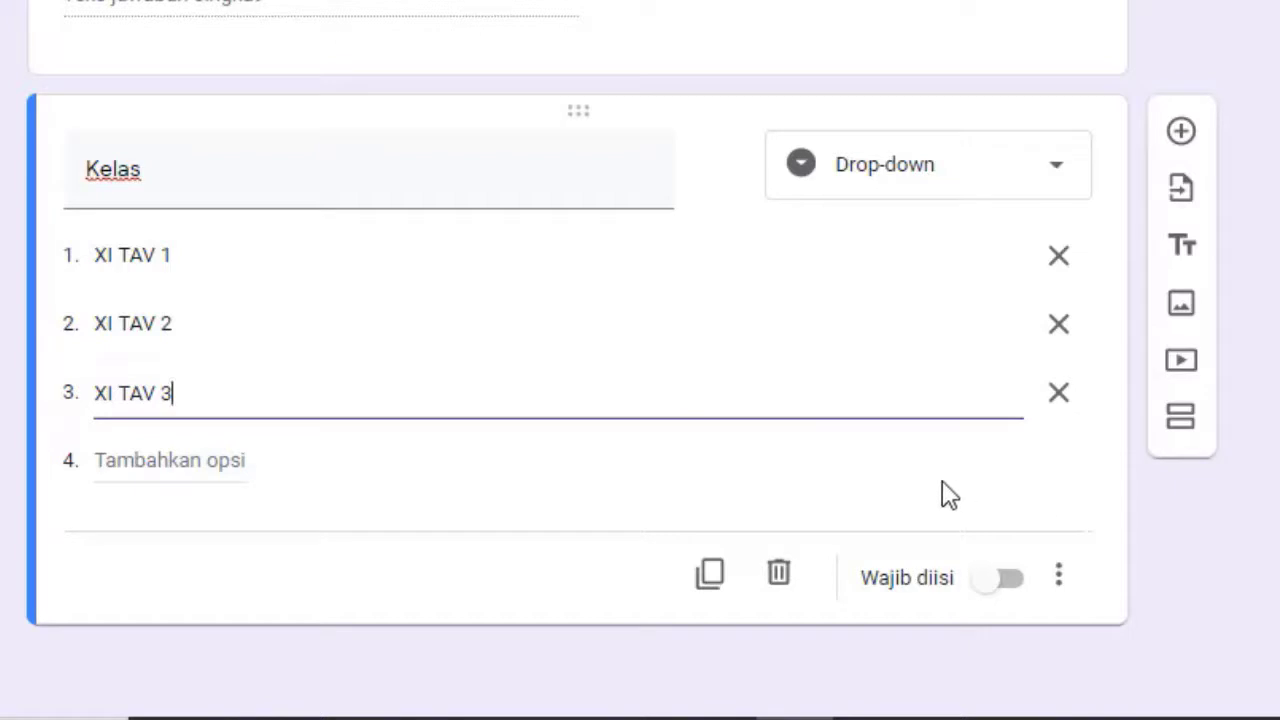
click(1010, 582)
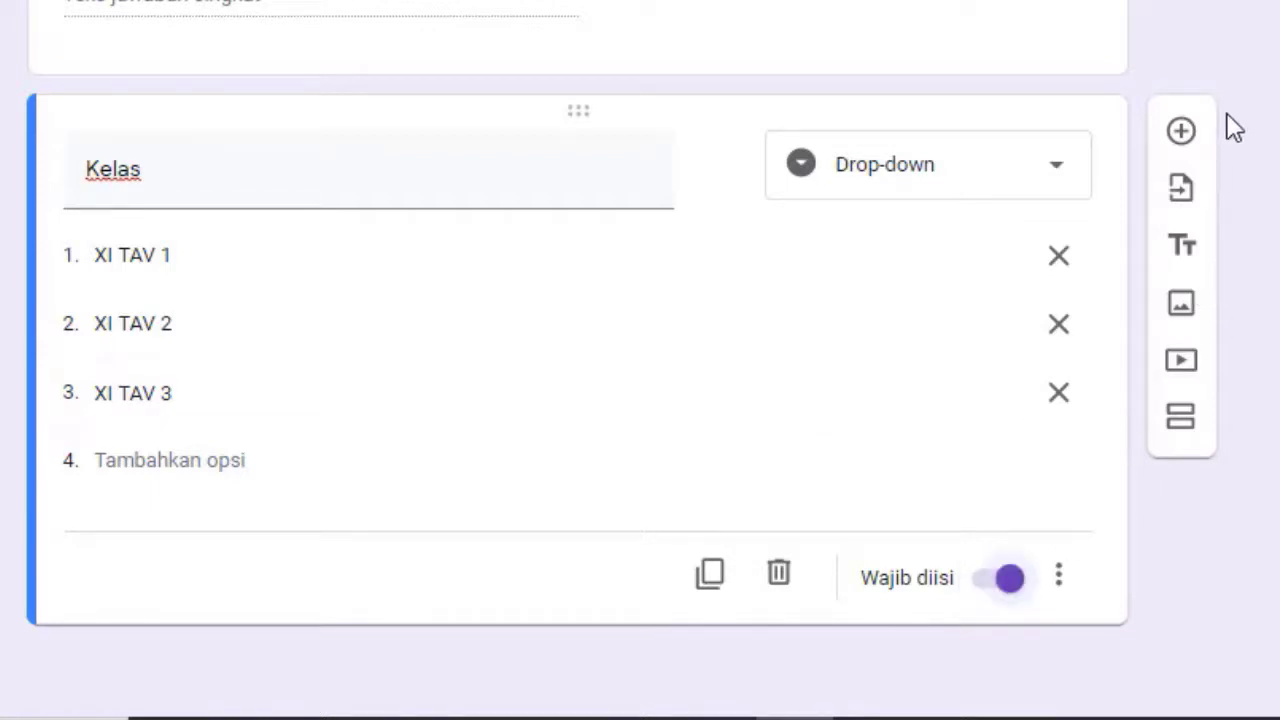
Add a Jawaban singkat question titled 'Masukkan Passwordnya disini !'
click(1184, 136)
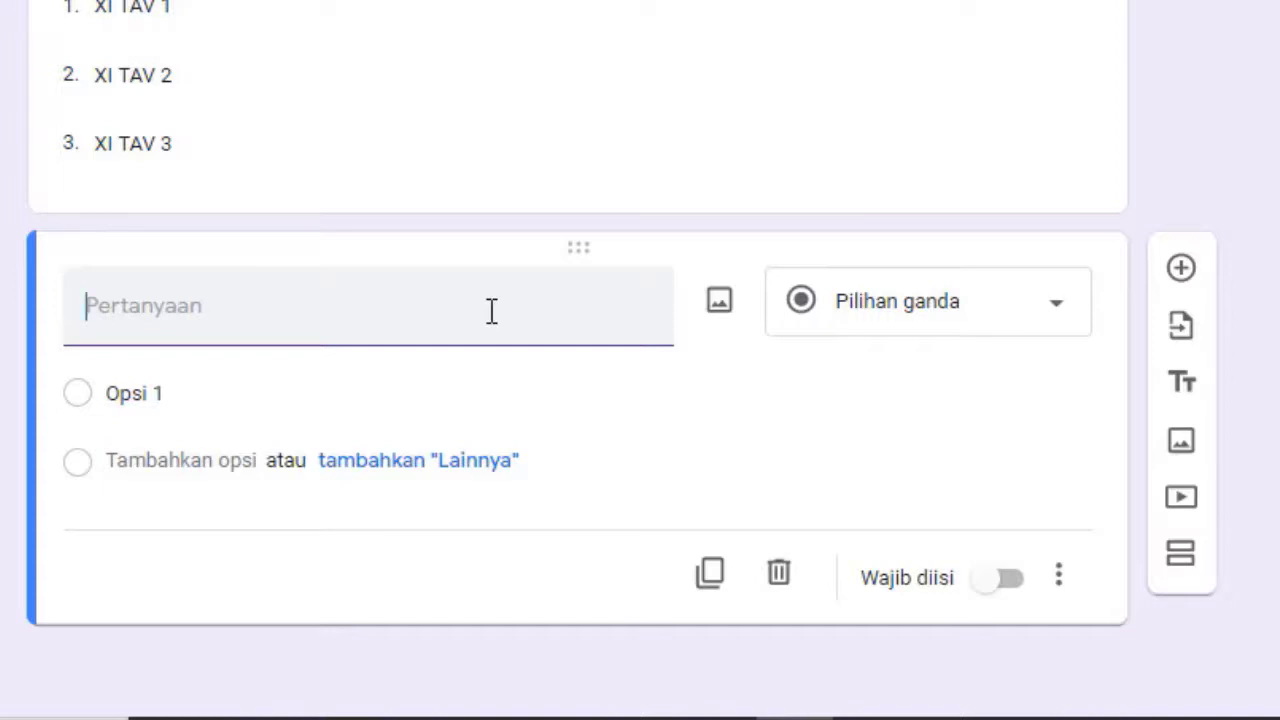
text(Masukkan)
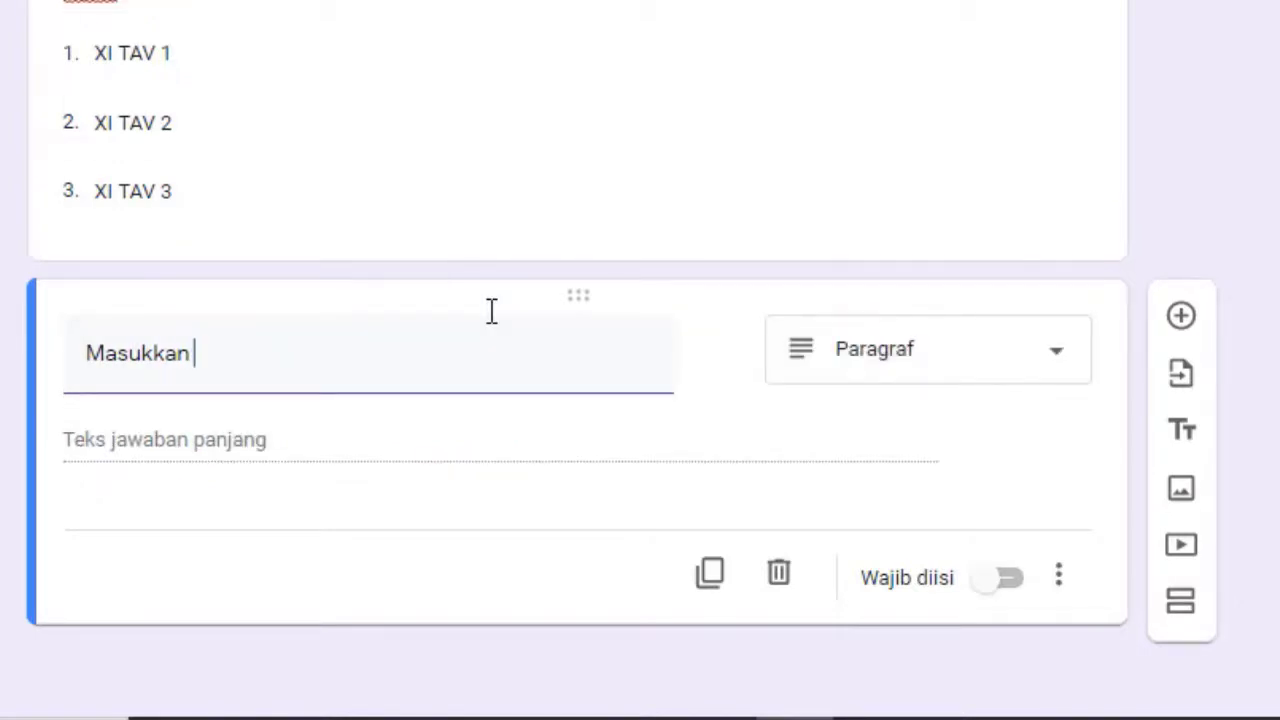
text(Password )
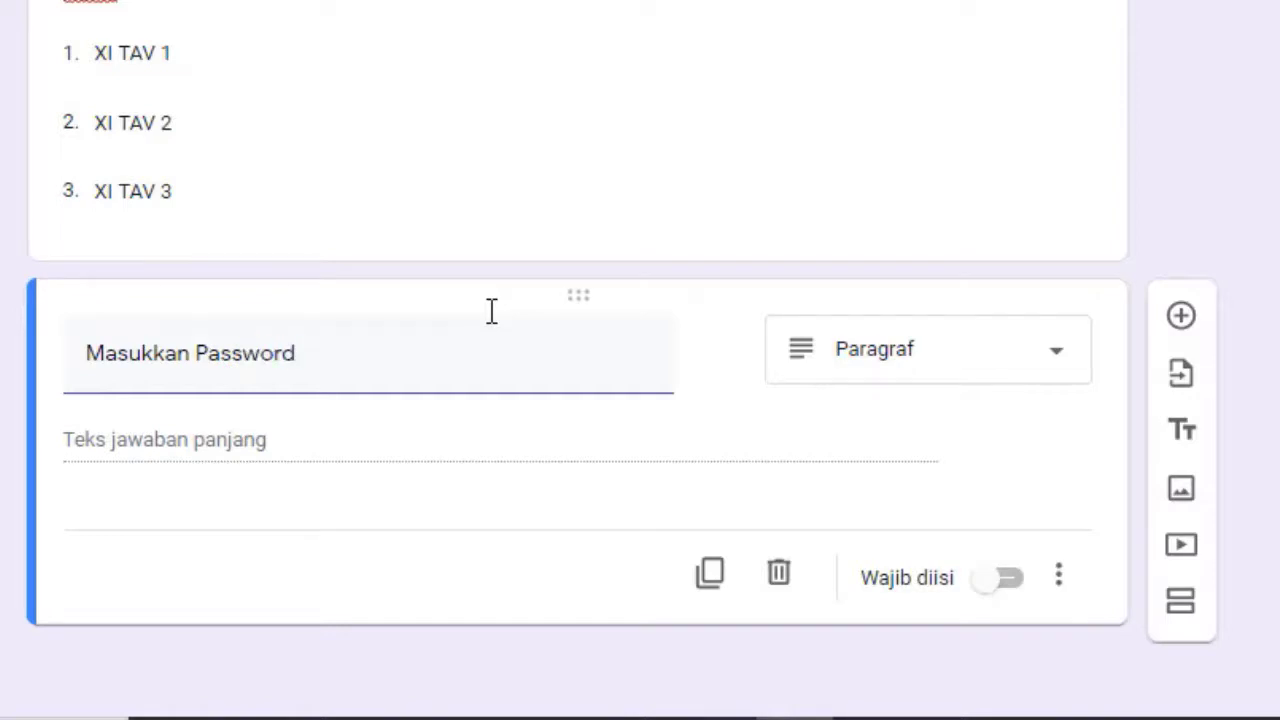
text(d)
key(BackSpace)
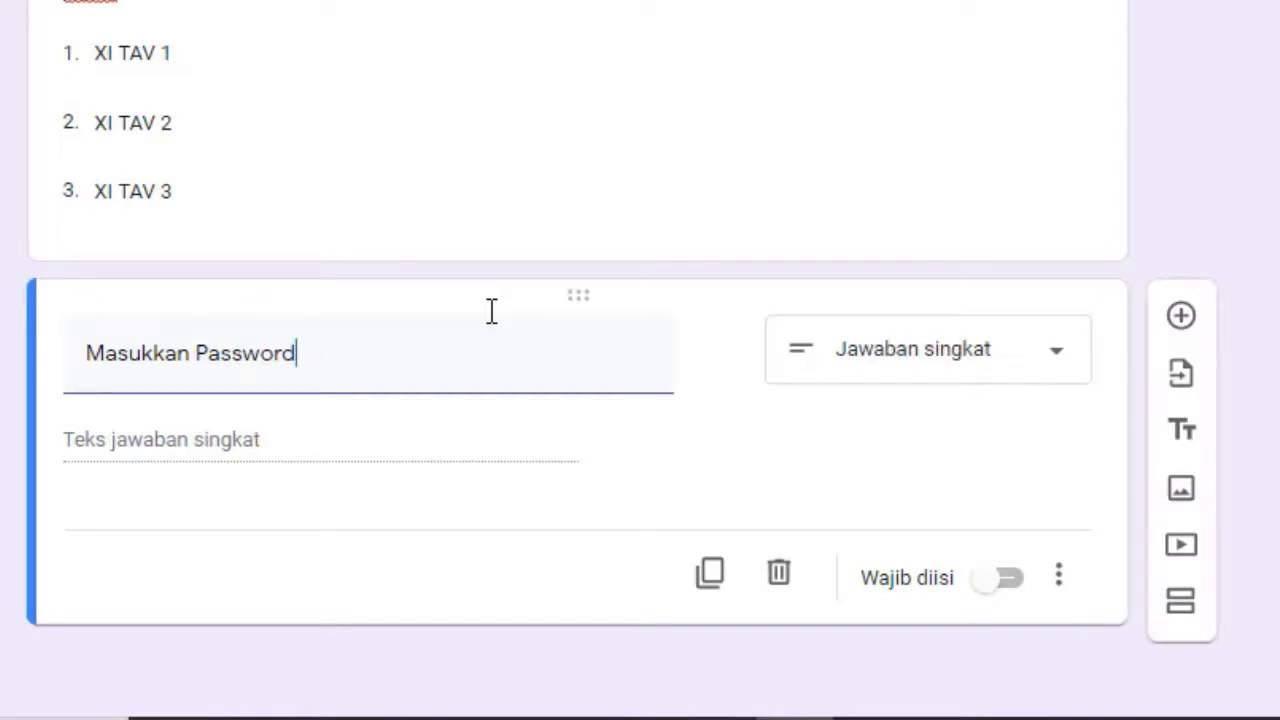
text(nya disin)
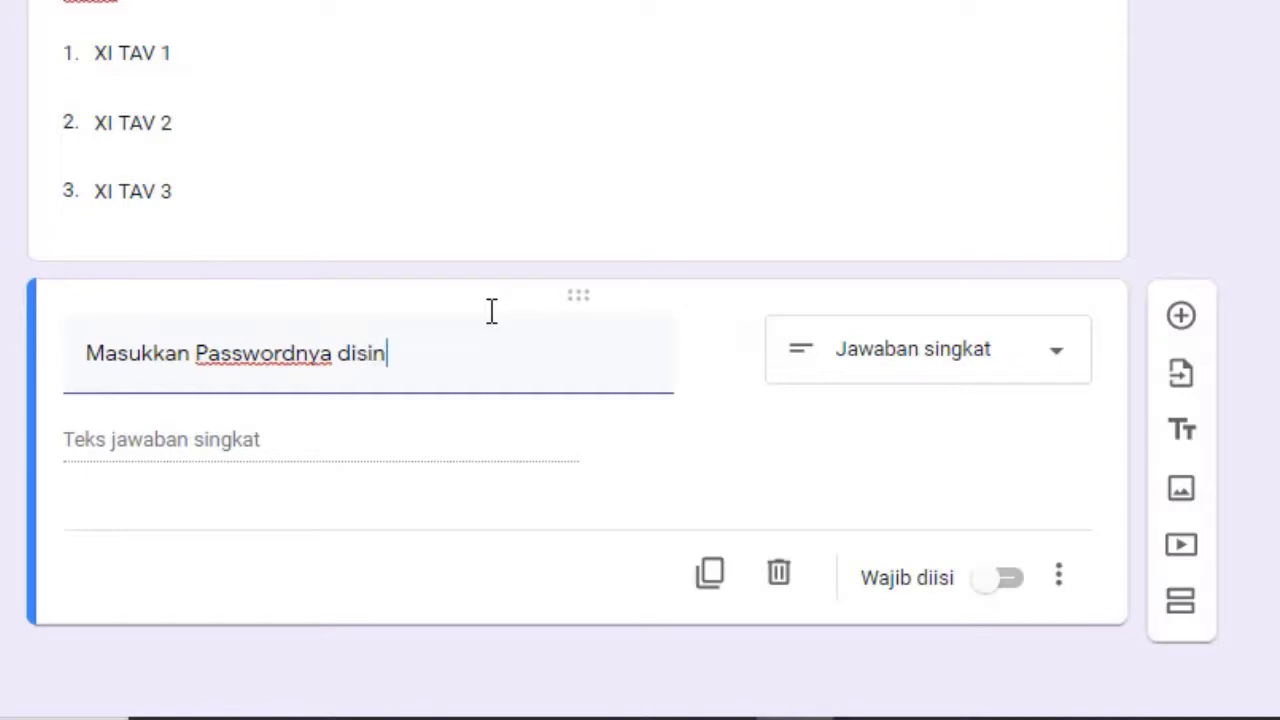
text(i !)
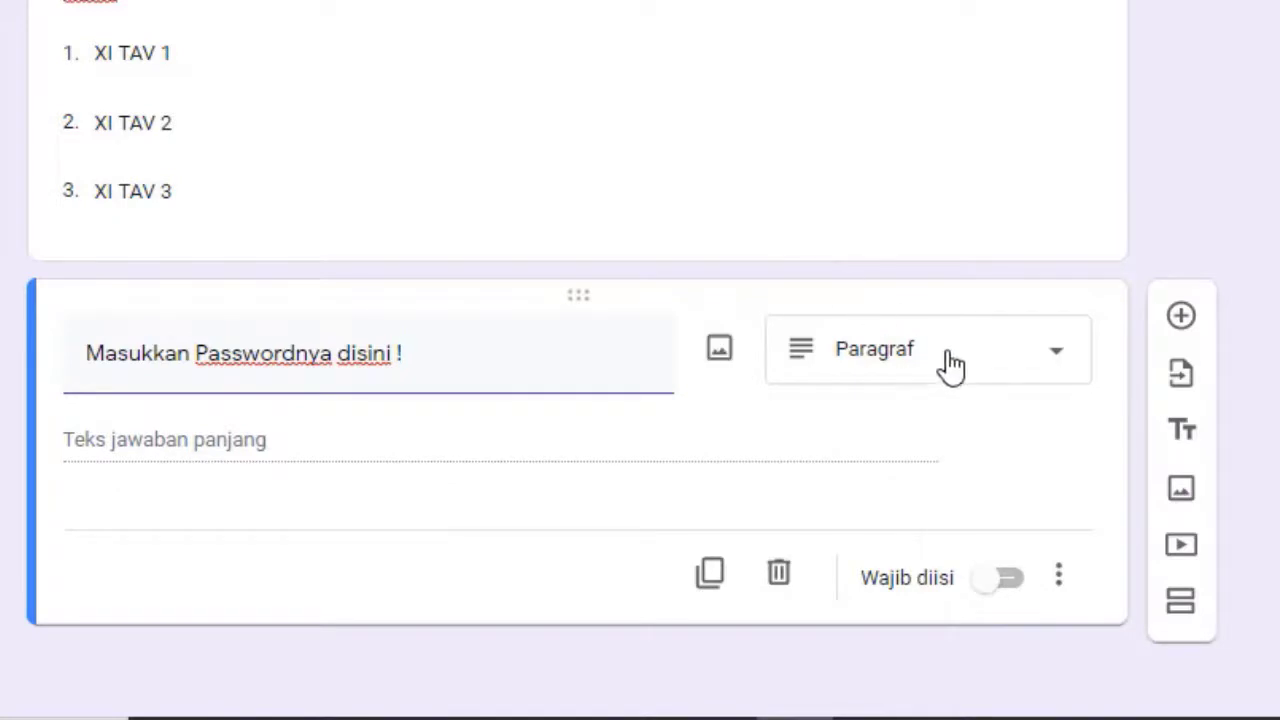
click(985, 361)
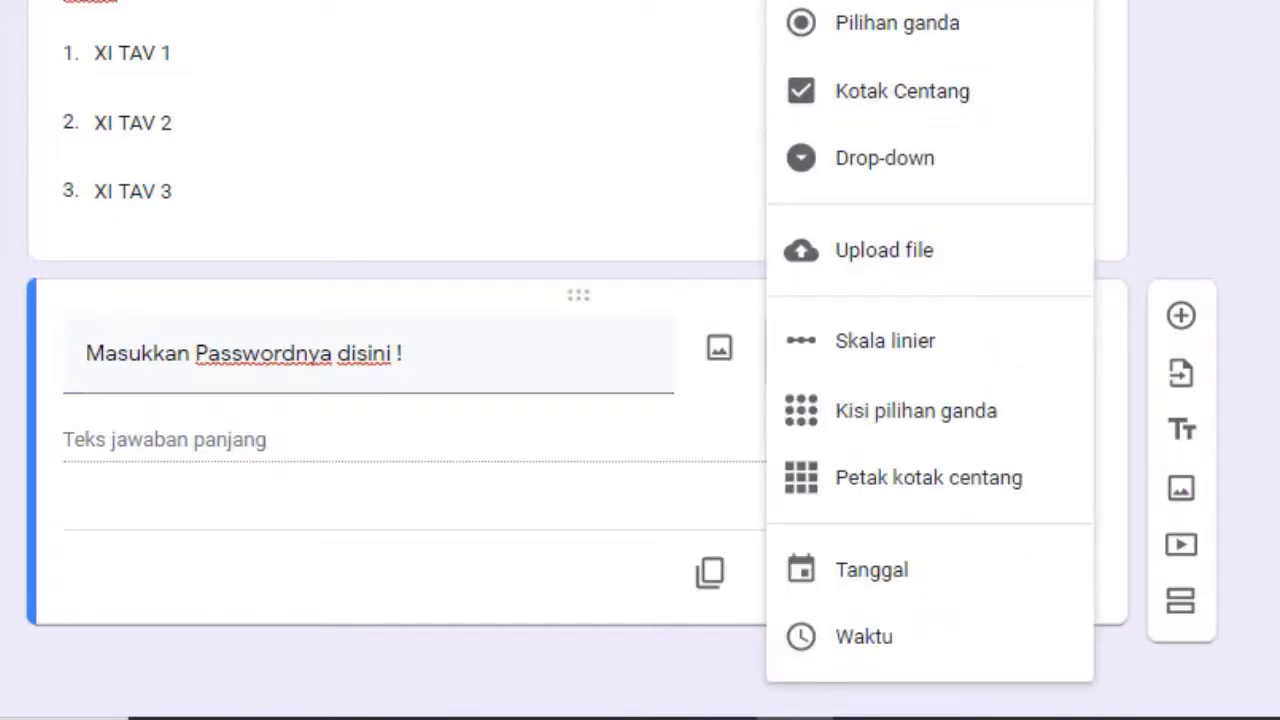
click(900, 2)
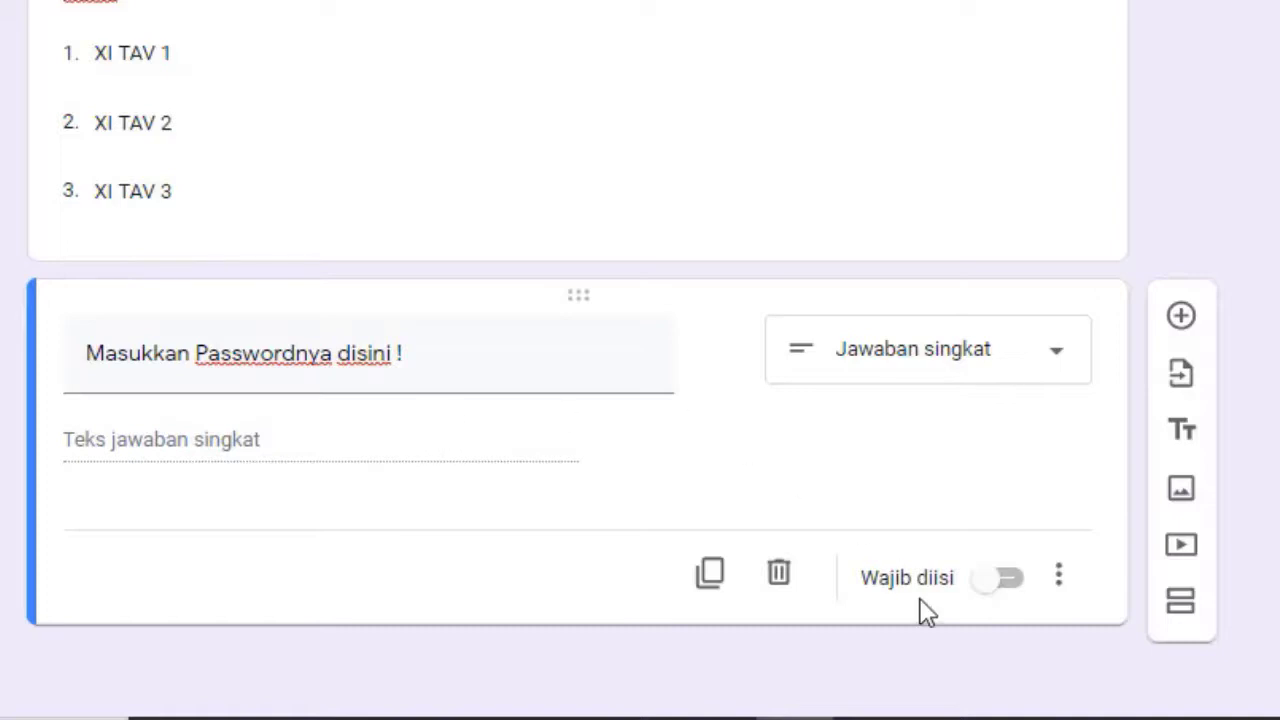
Make the password question required and turn on response validation
click(1003, 598)
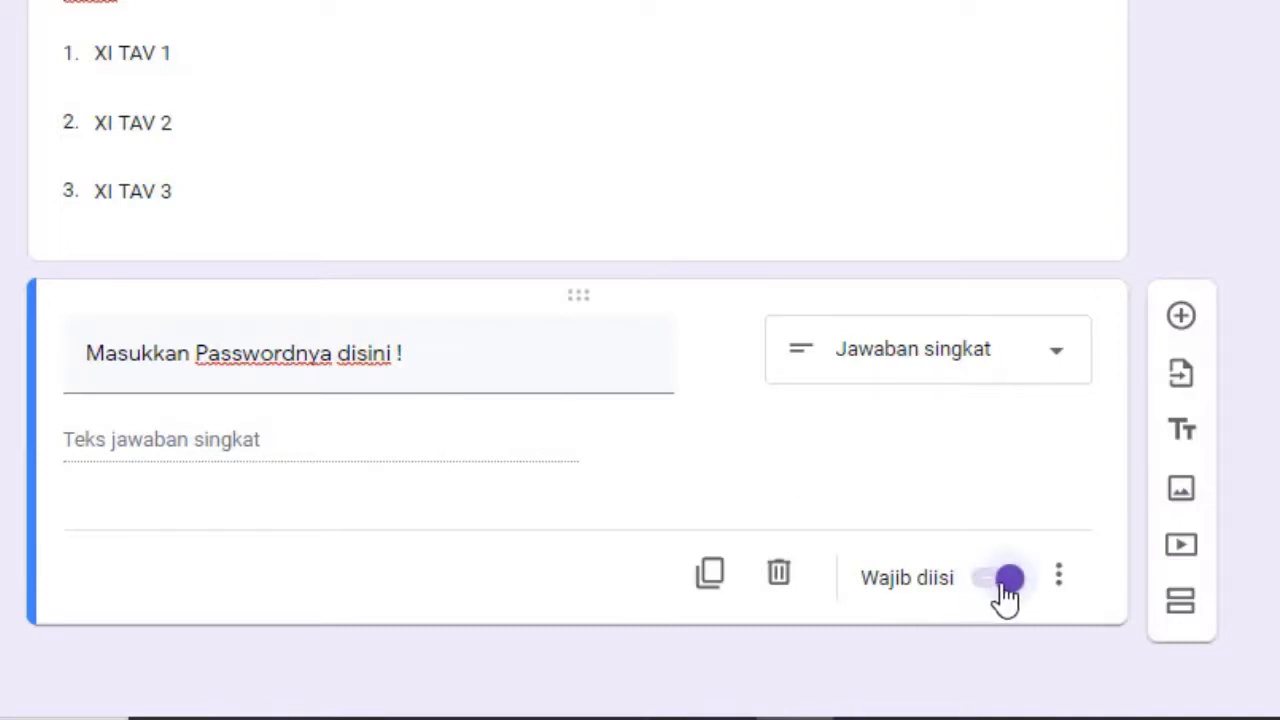
click(1059, 585)
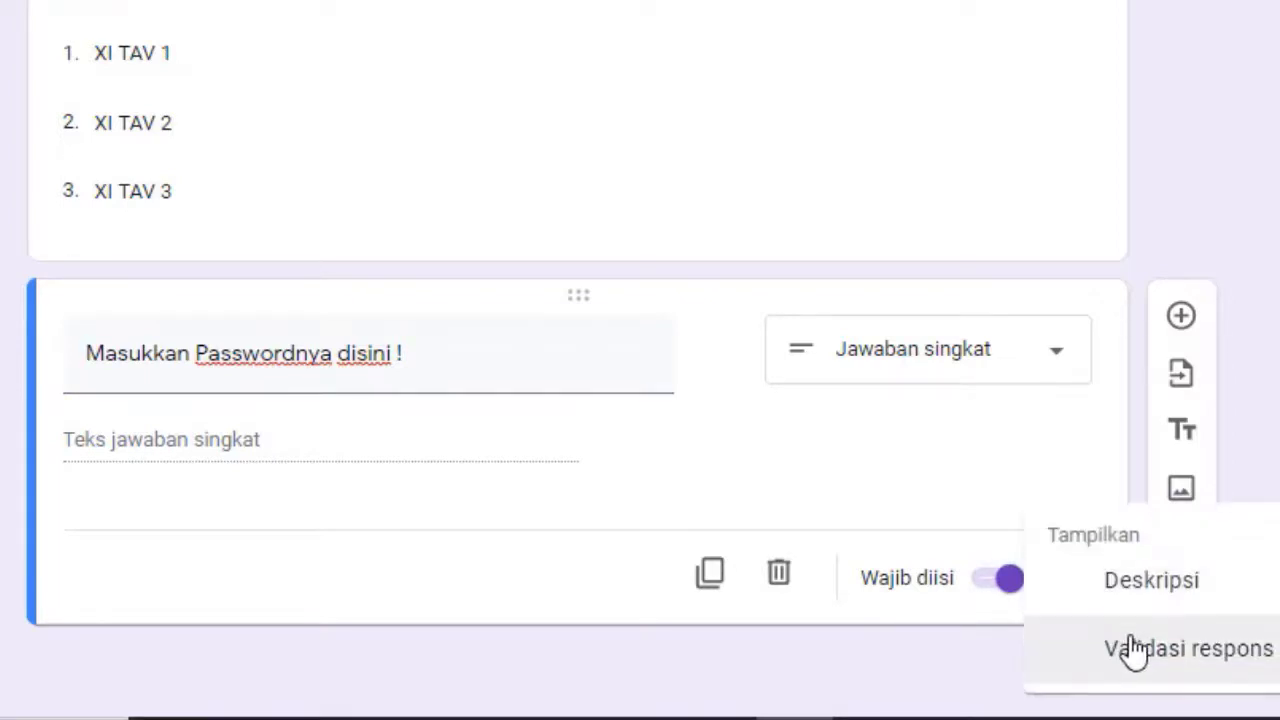
click(1134, 650)
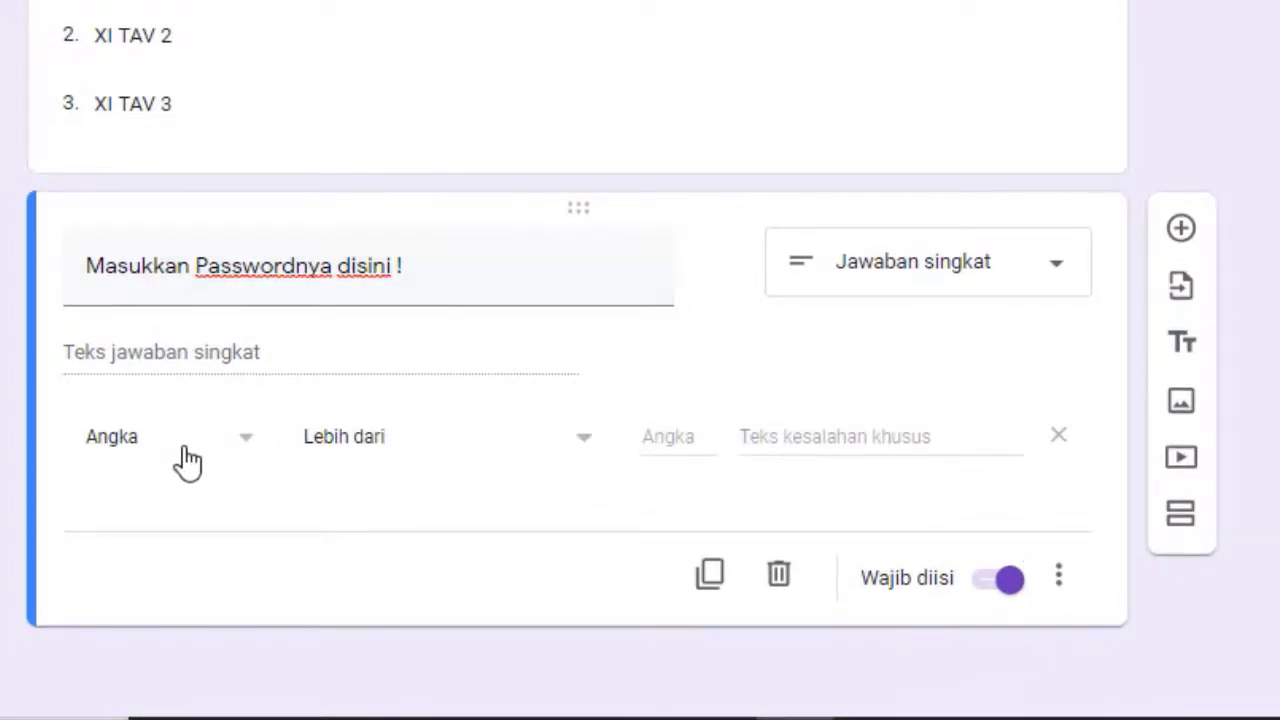
Set the validation rule to Teks with the Berisi condition
click(249, 450)
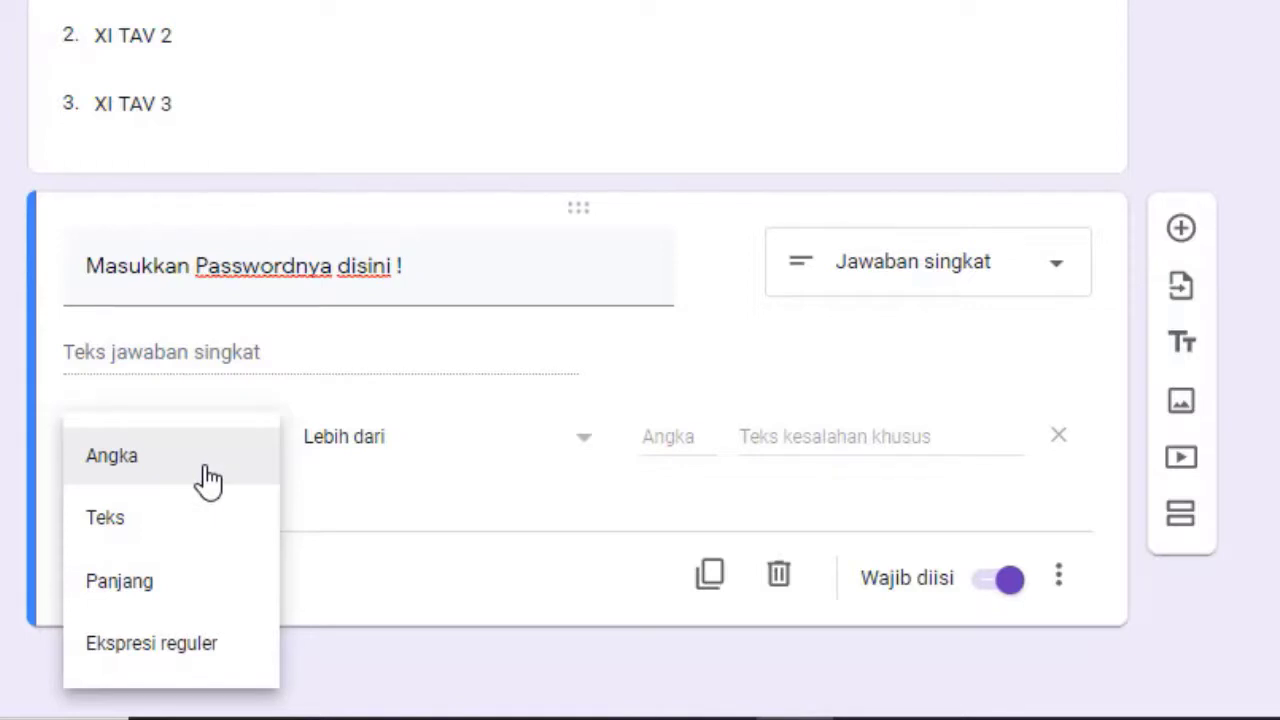
click(208, 480)
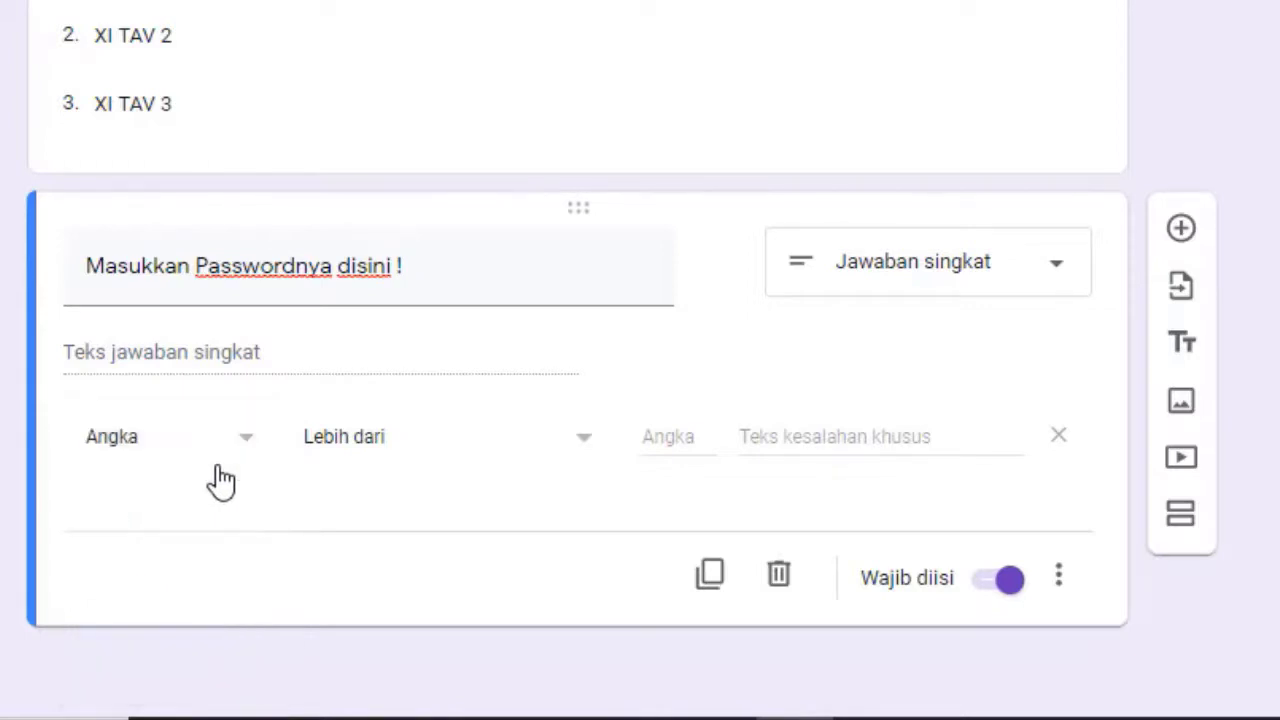
click(582, 457)
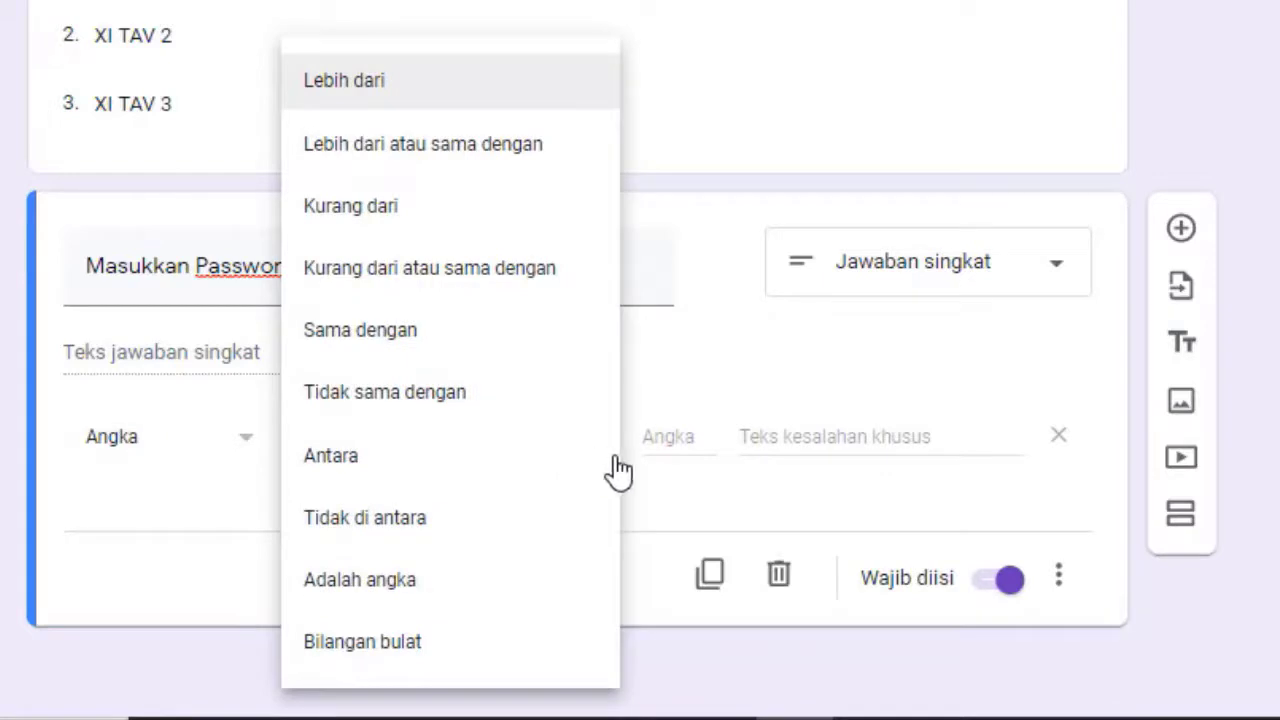
click(655, 514)
click(248, 442)
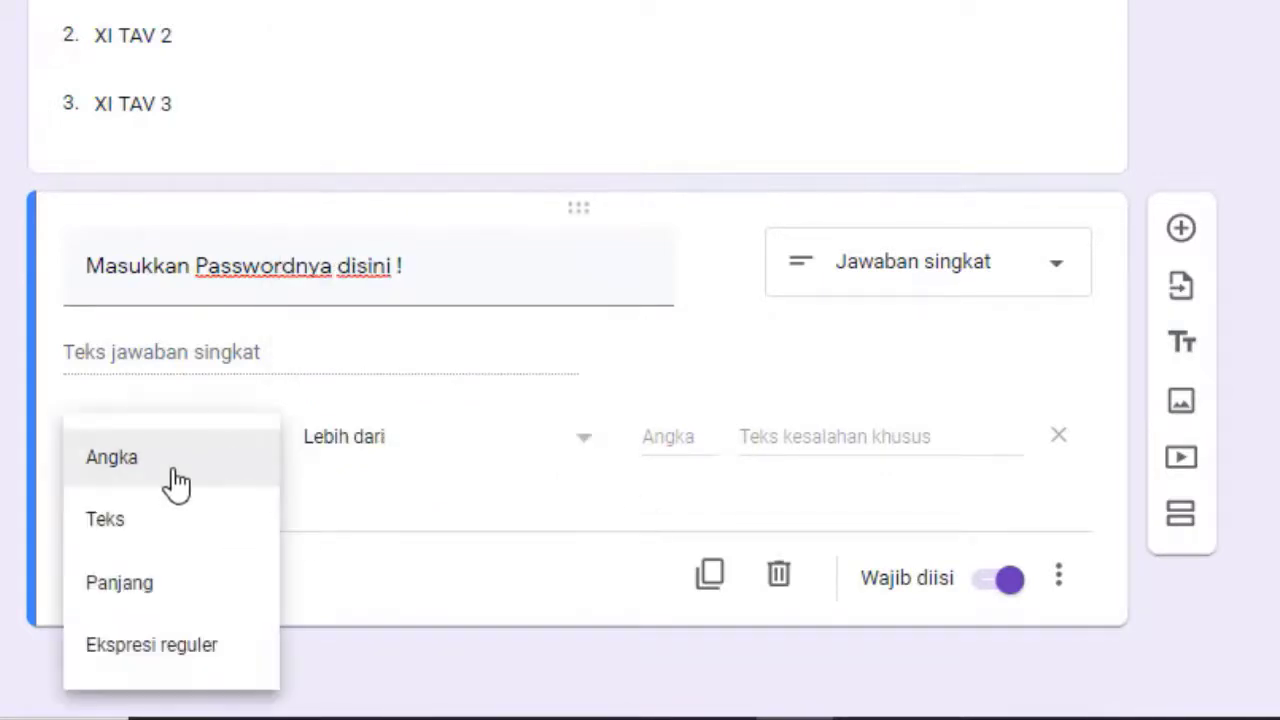
click(143, 517)
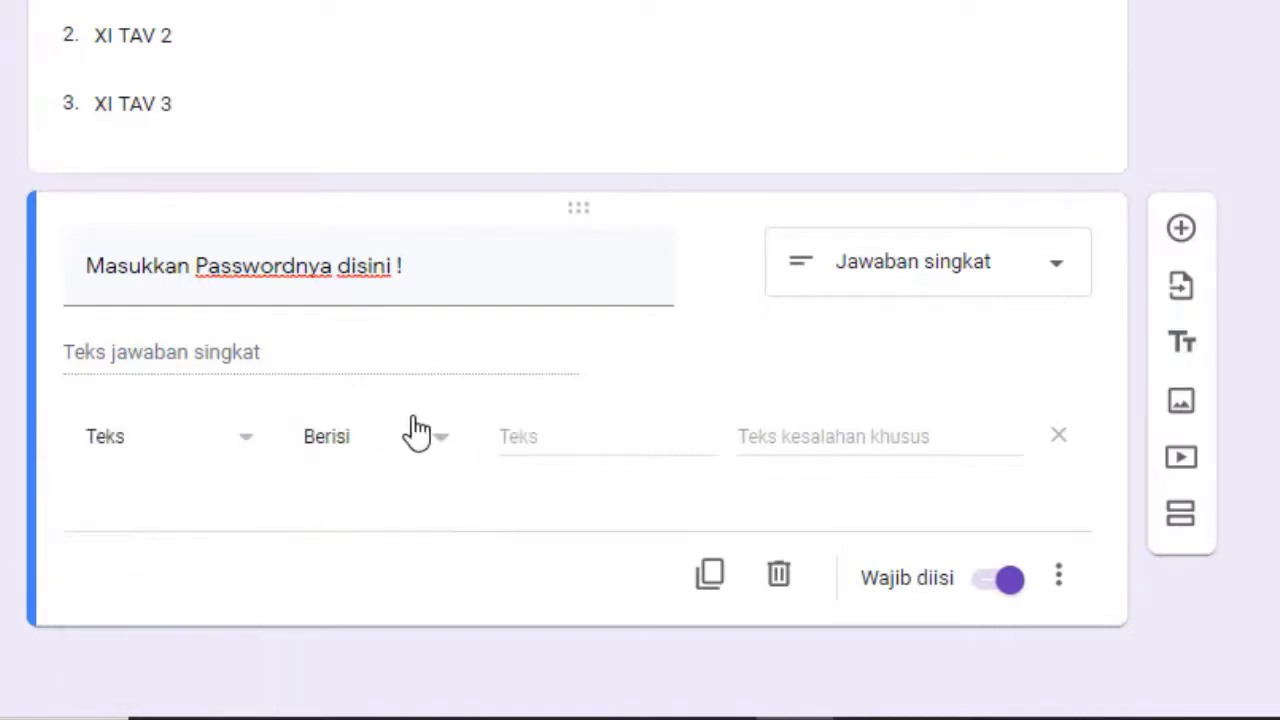
click(446, 438)
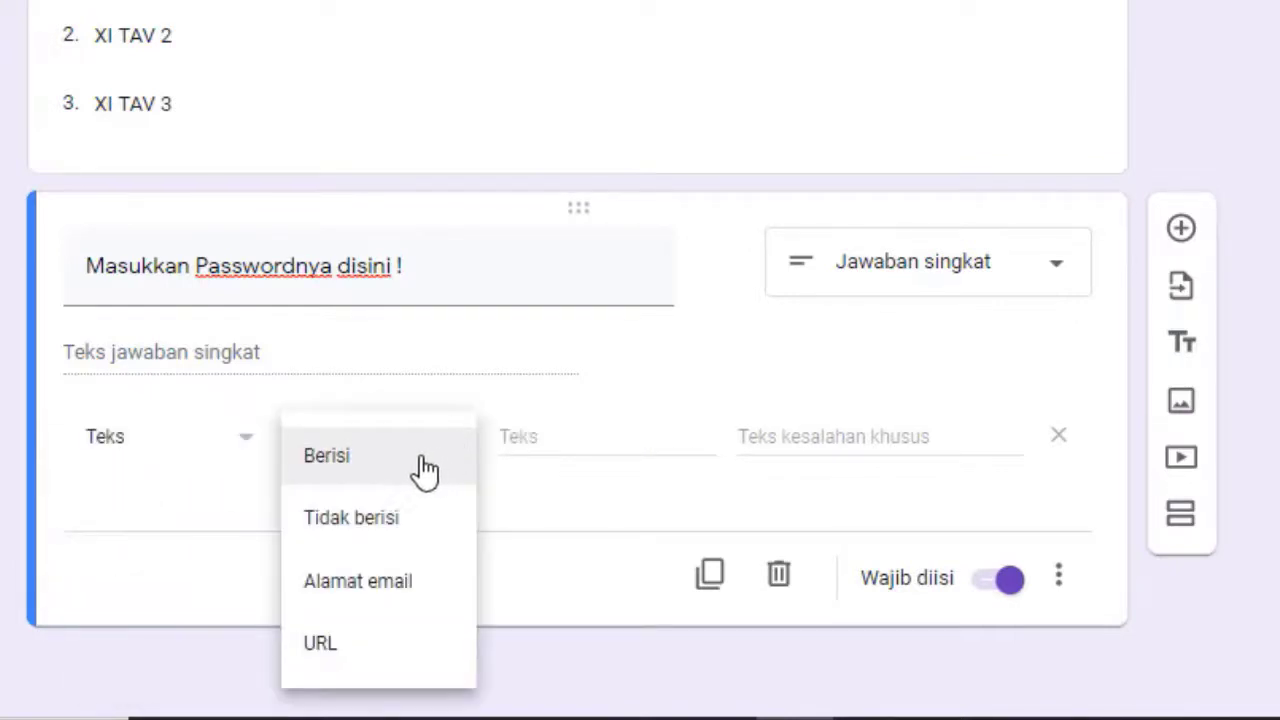
click(422, 468)
click(557, 437)
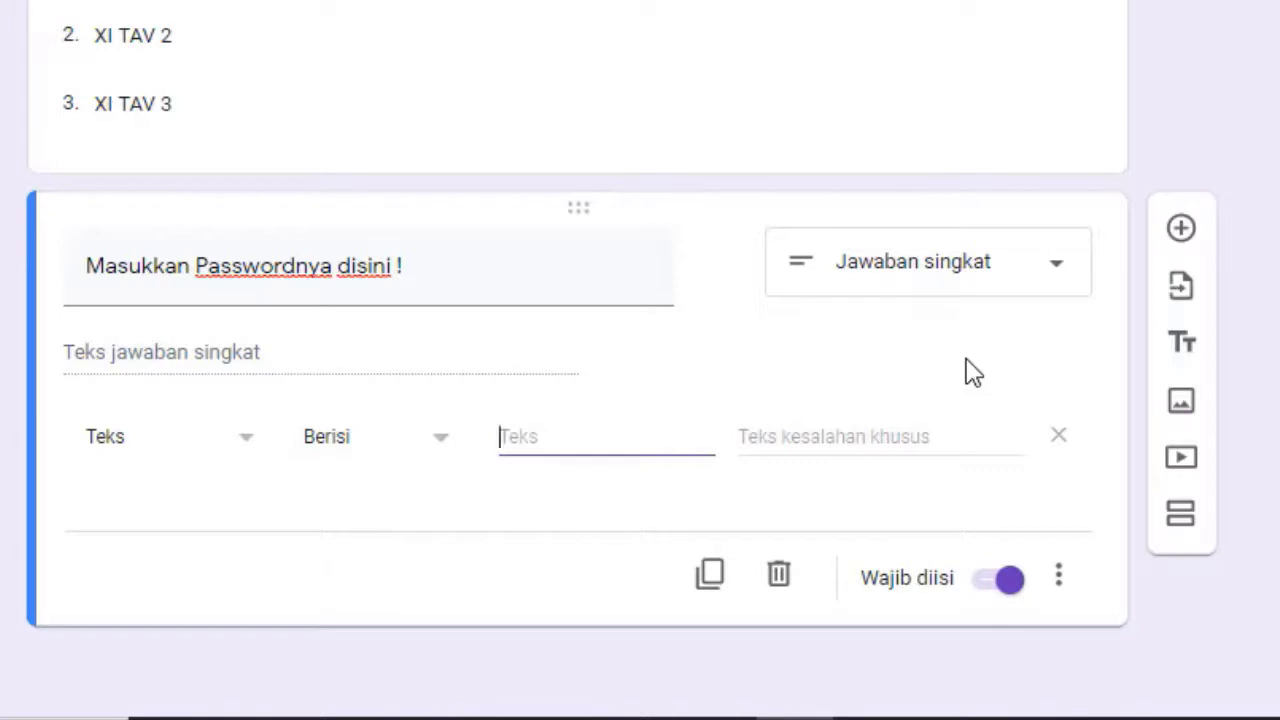
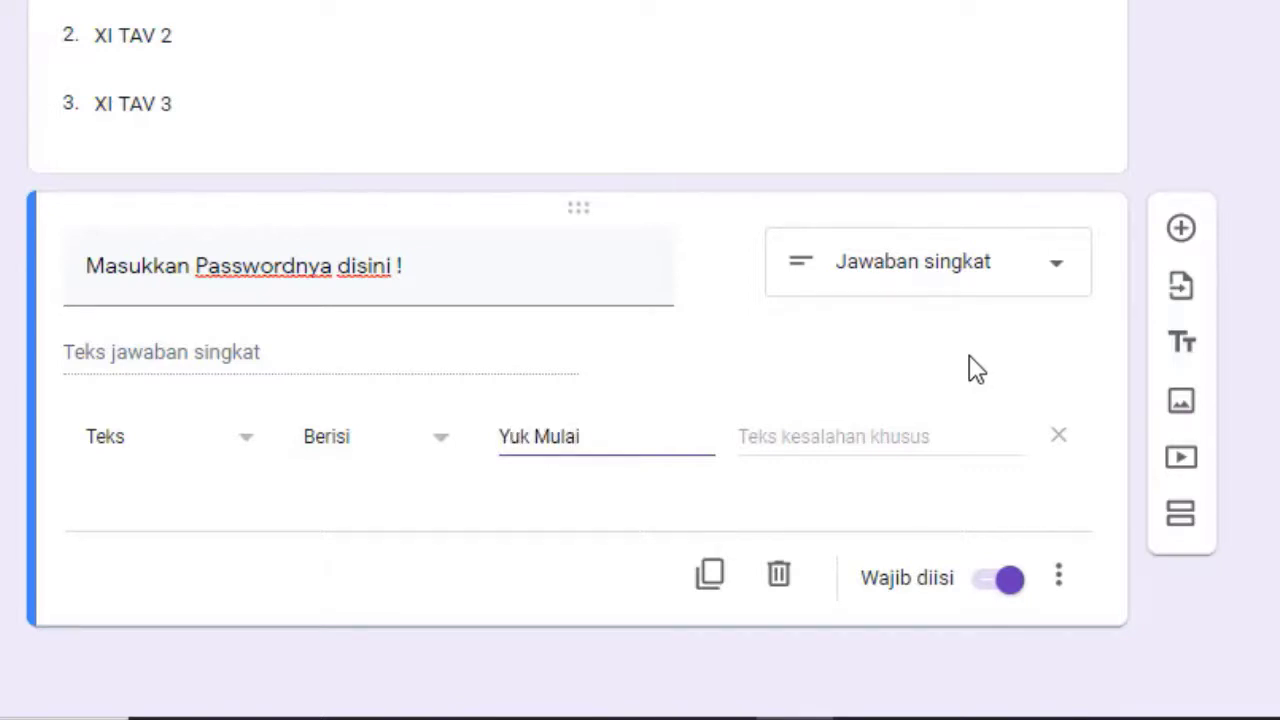
Enter the expected password and the custom 'Maaf password yang kamu masukkan salah…' error message
click(780, 437)
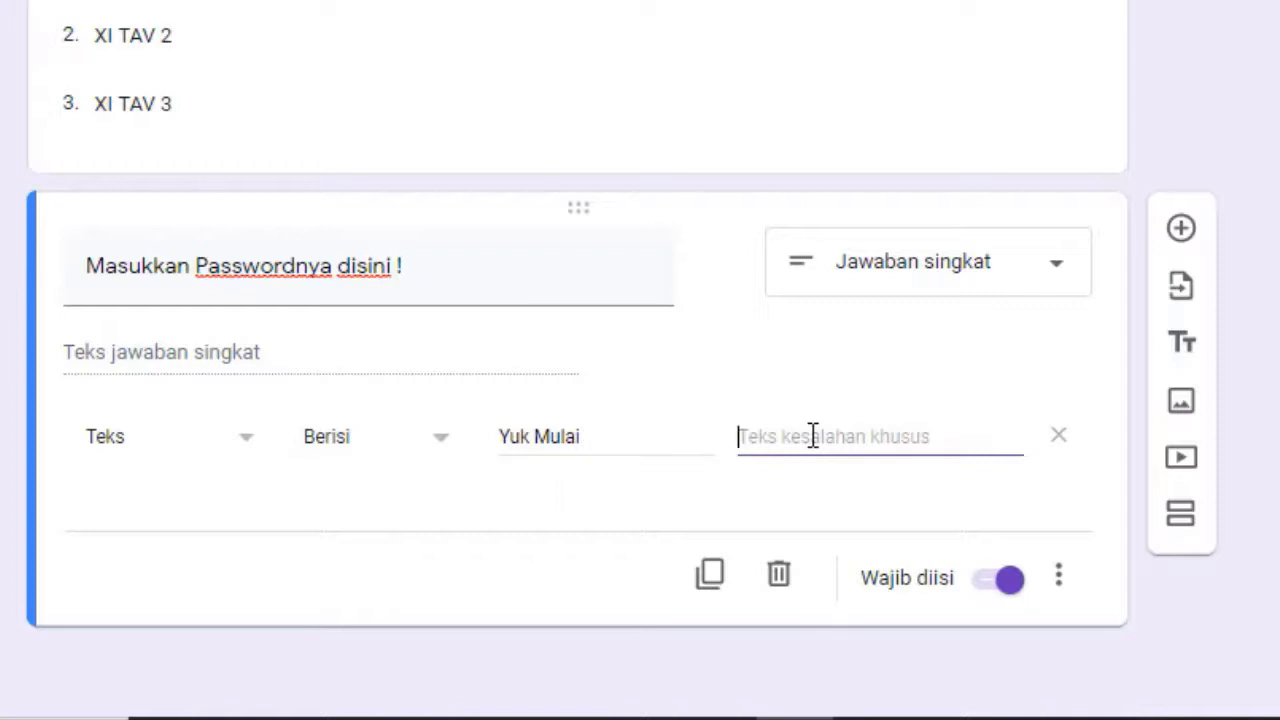
text(Maa)
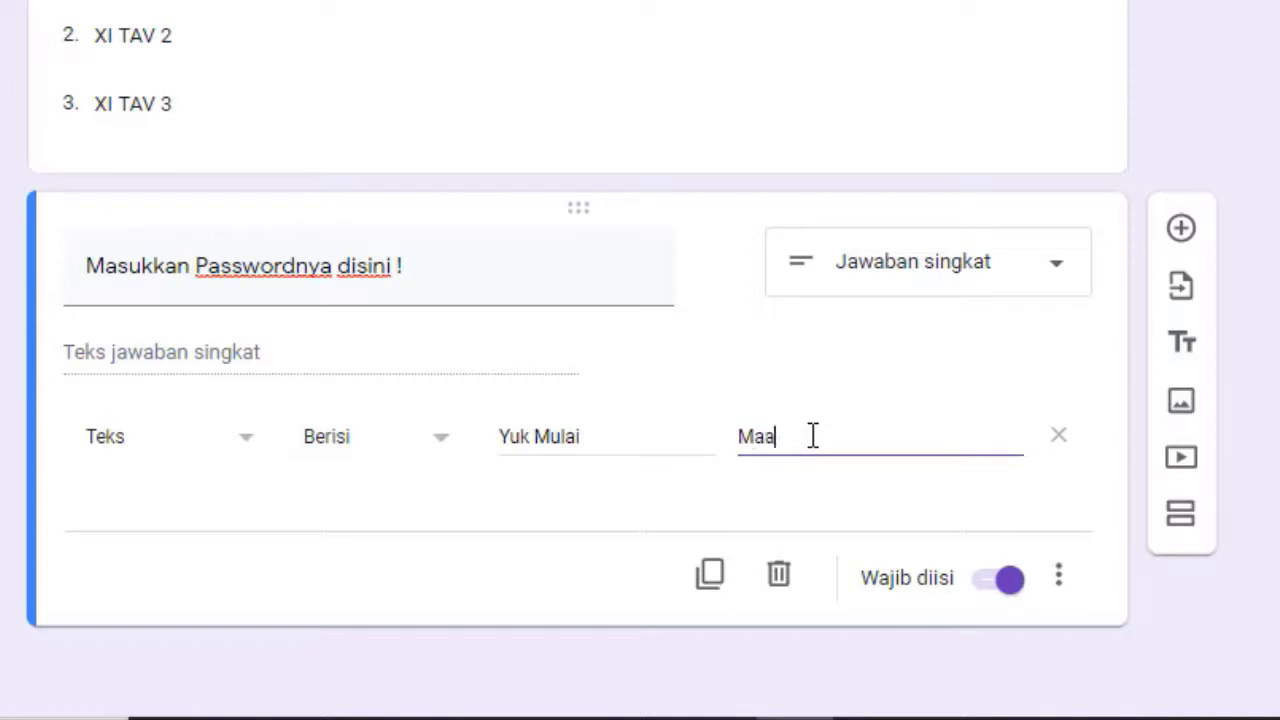
text(f password yang kamu )
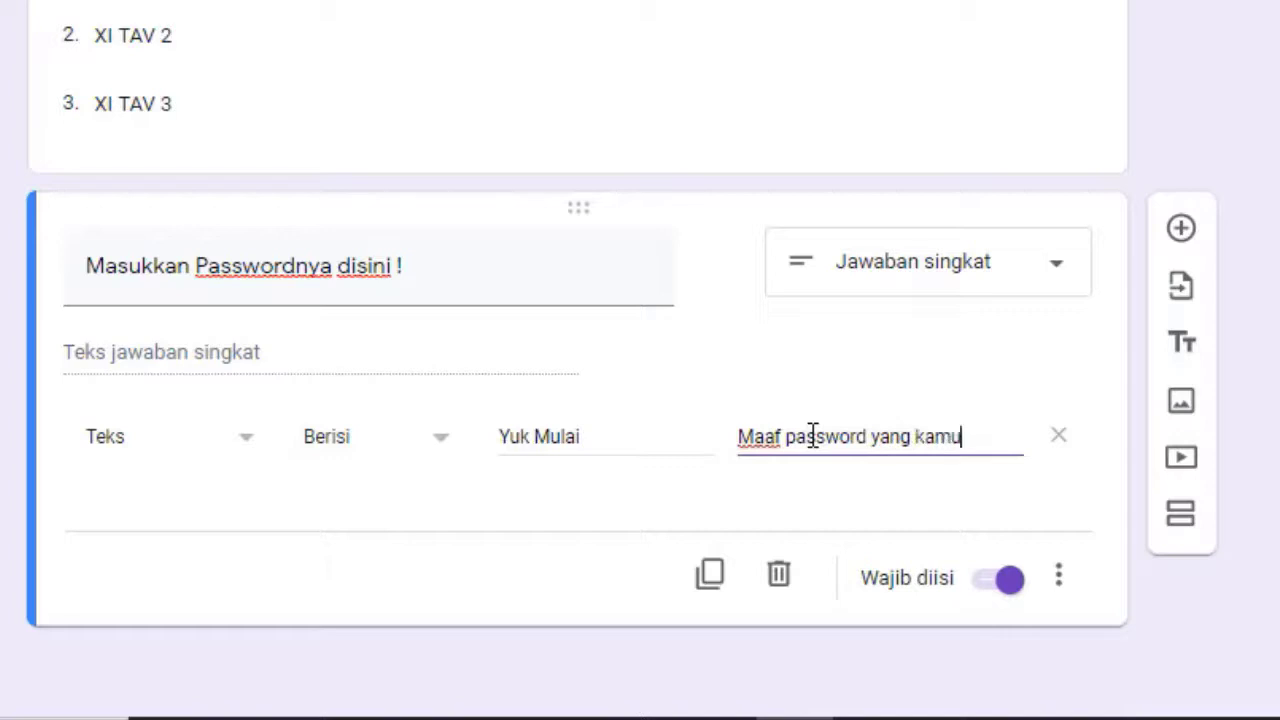
text(masukkan)
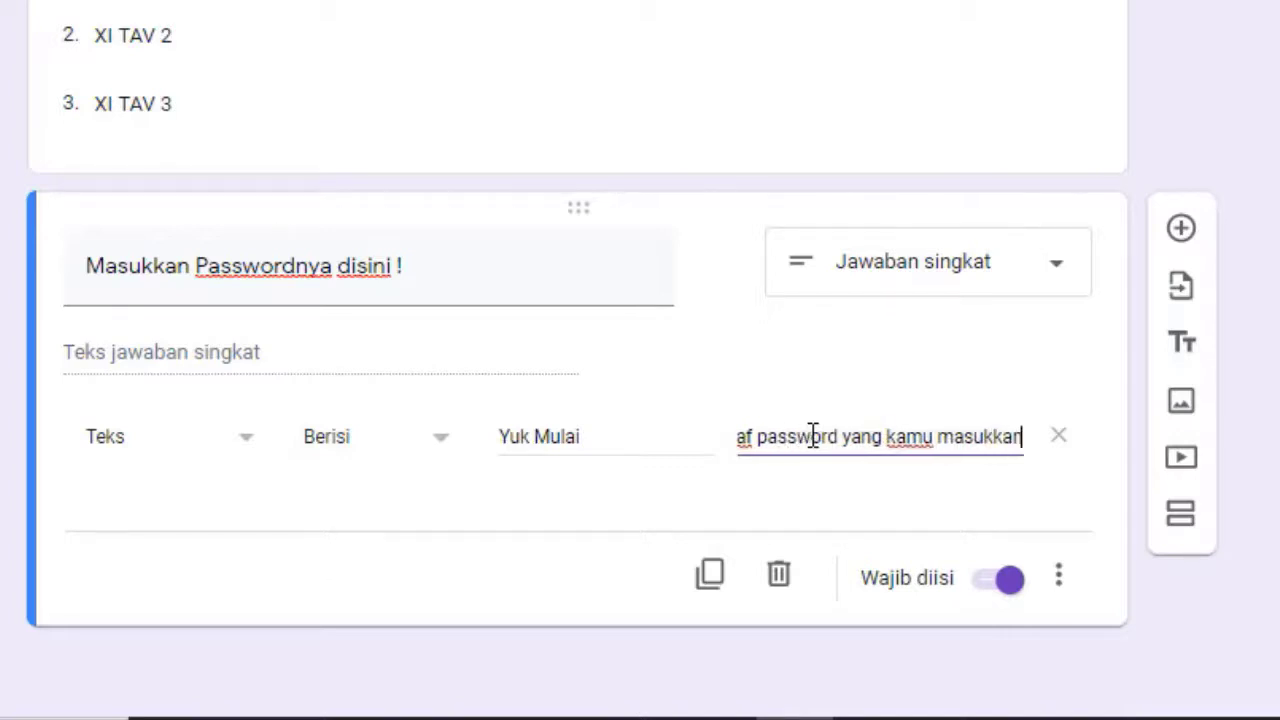
text( salah,)
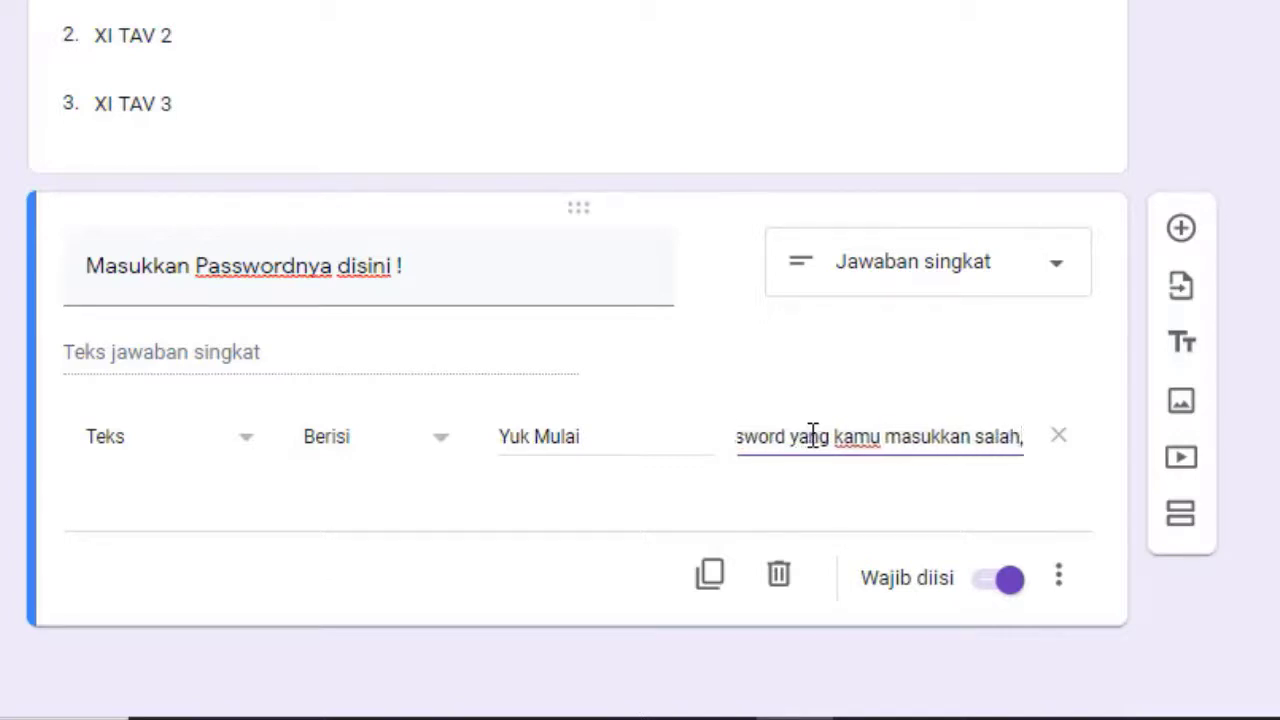
key(BackSpace)
text(. silah)
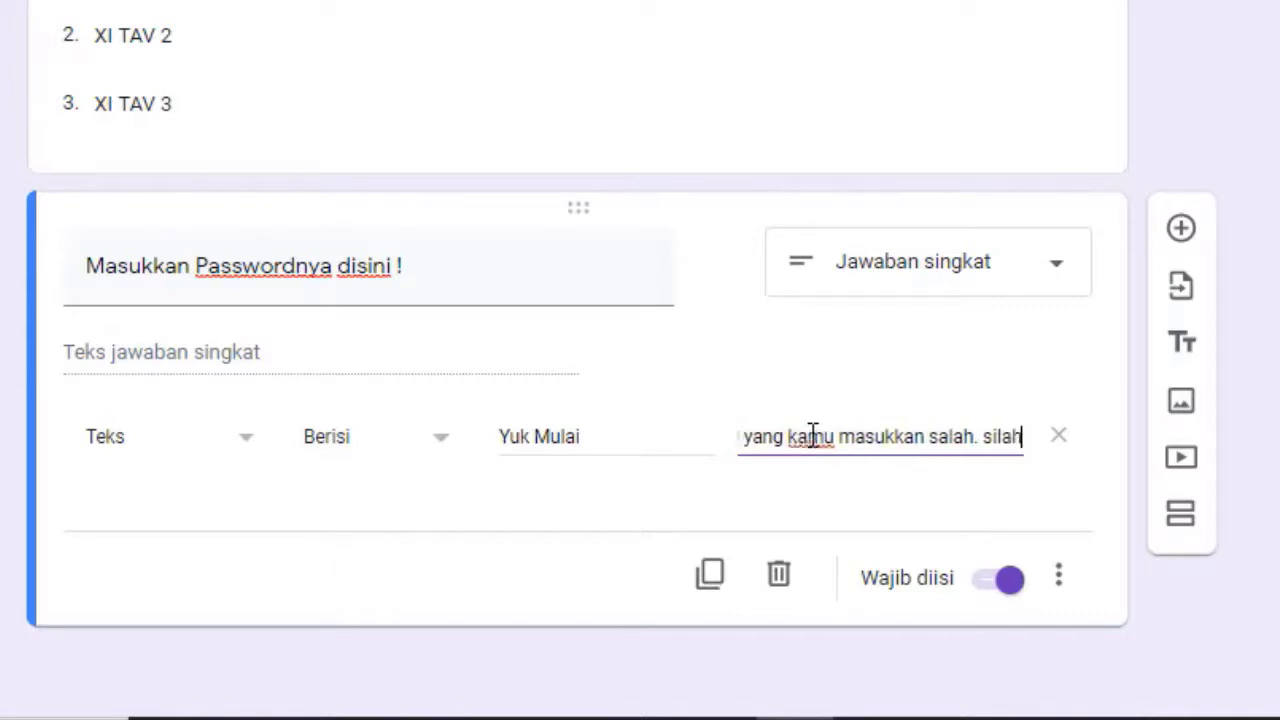
text(kan hubu)
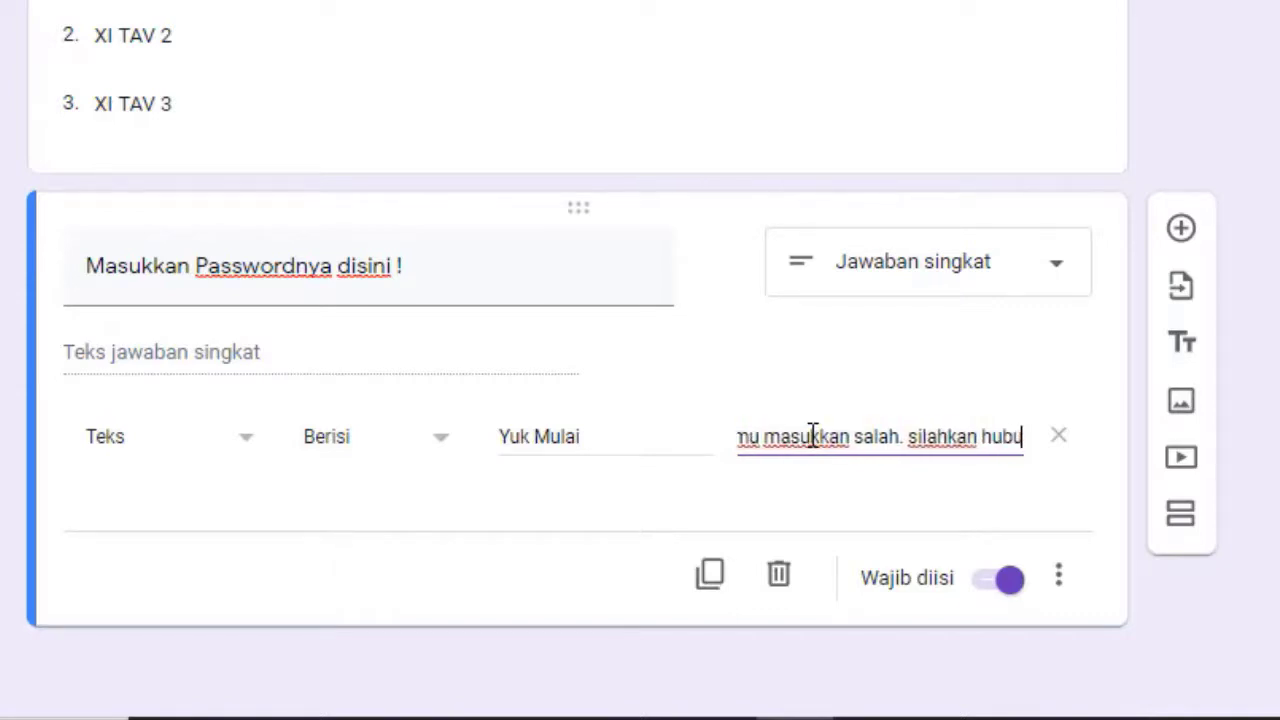
text(ngi )
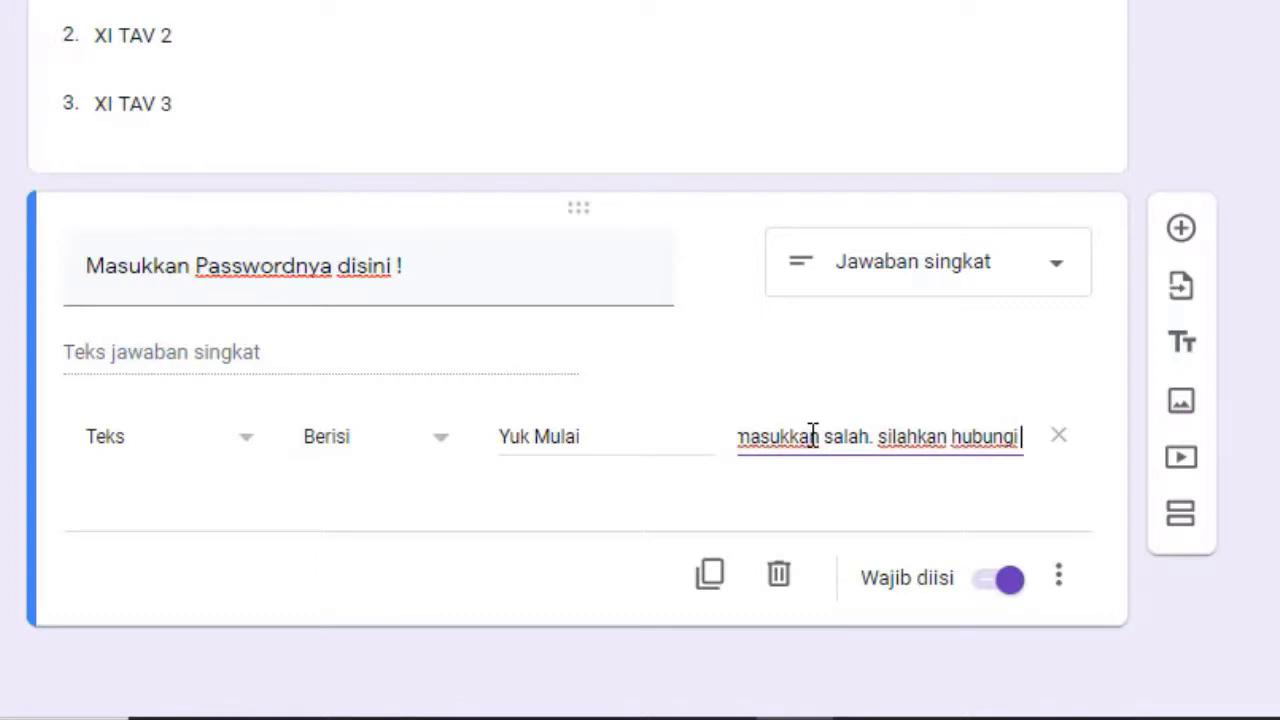
text(walikelas)
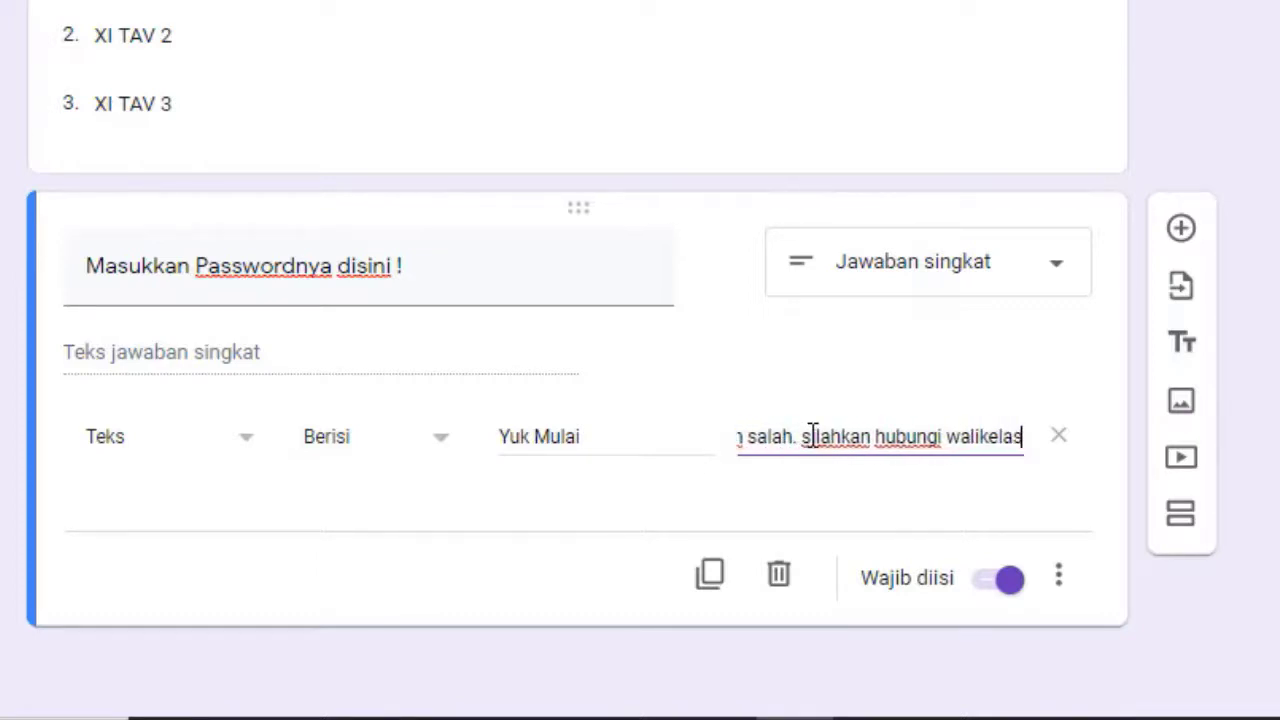
text( / )
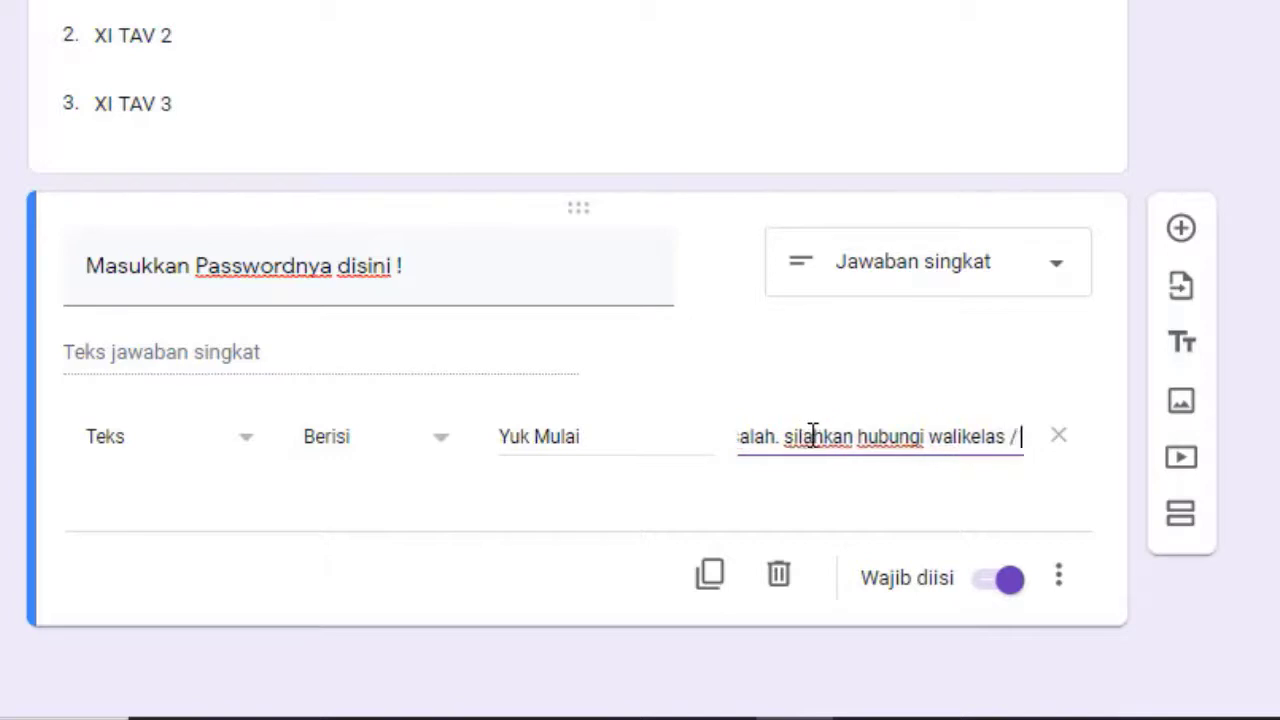
text(guru mapel)
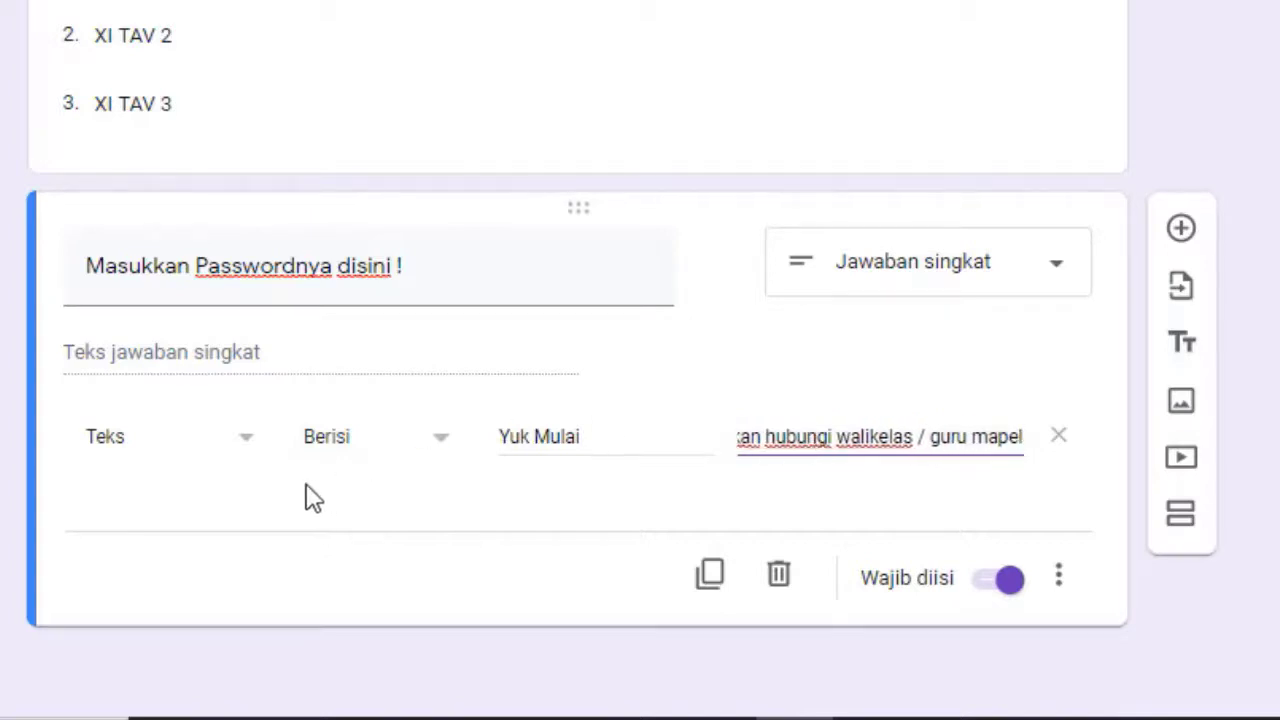
click(424, 523)
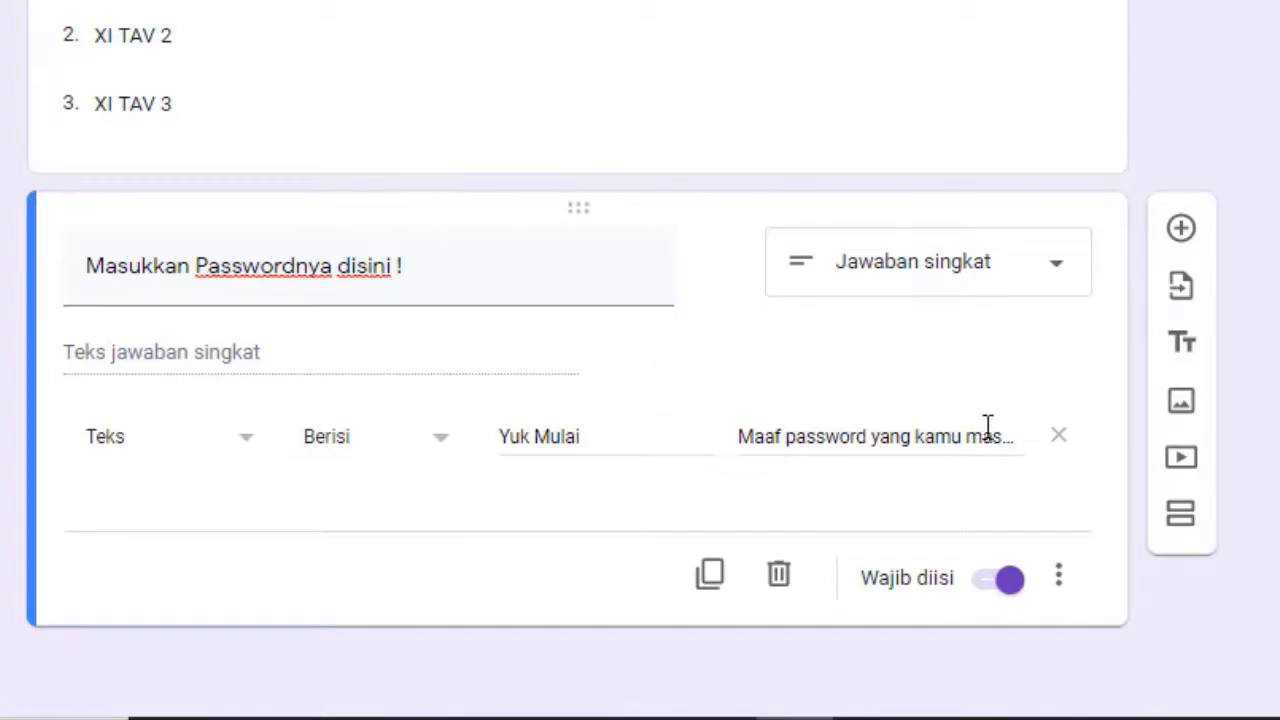
Add a section after the password question and insert the Kantor dan Sekolah stationery-and-coffee header image
click(1181, 522)
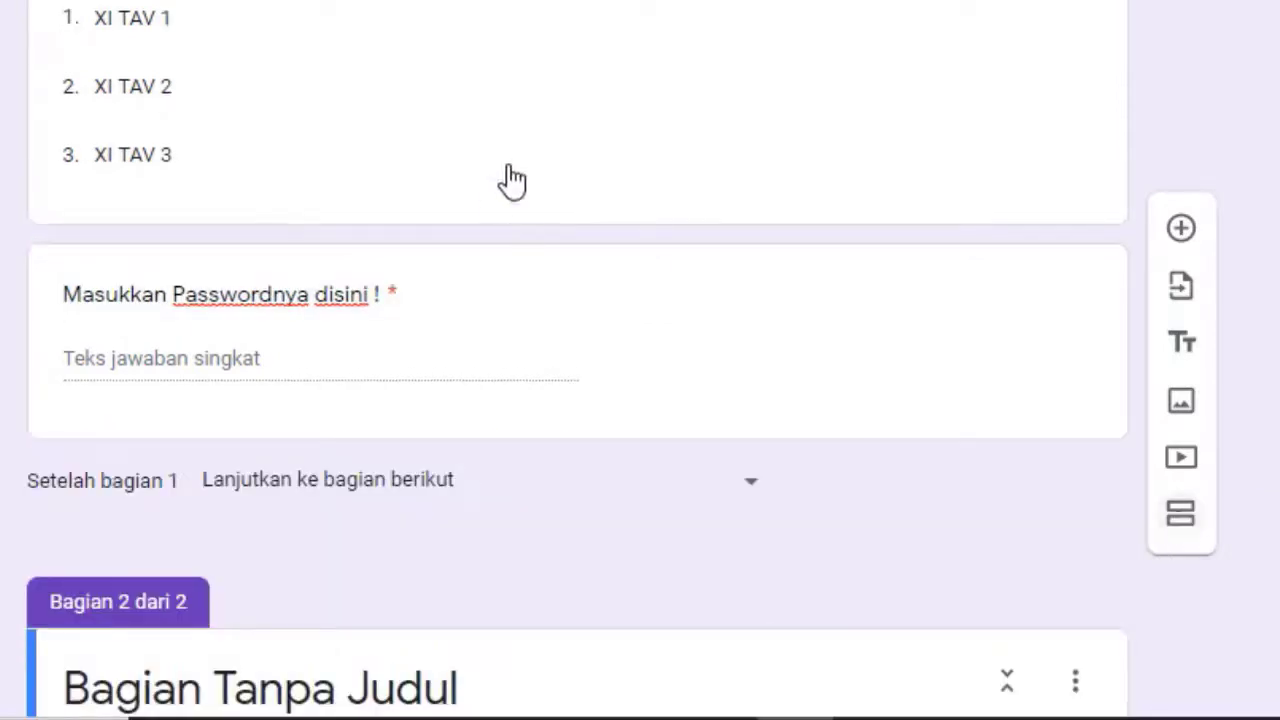
scroll(514, 294, up, 4)
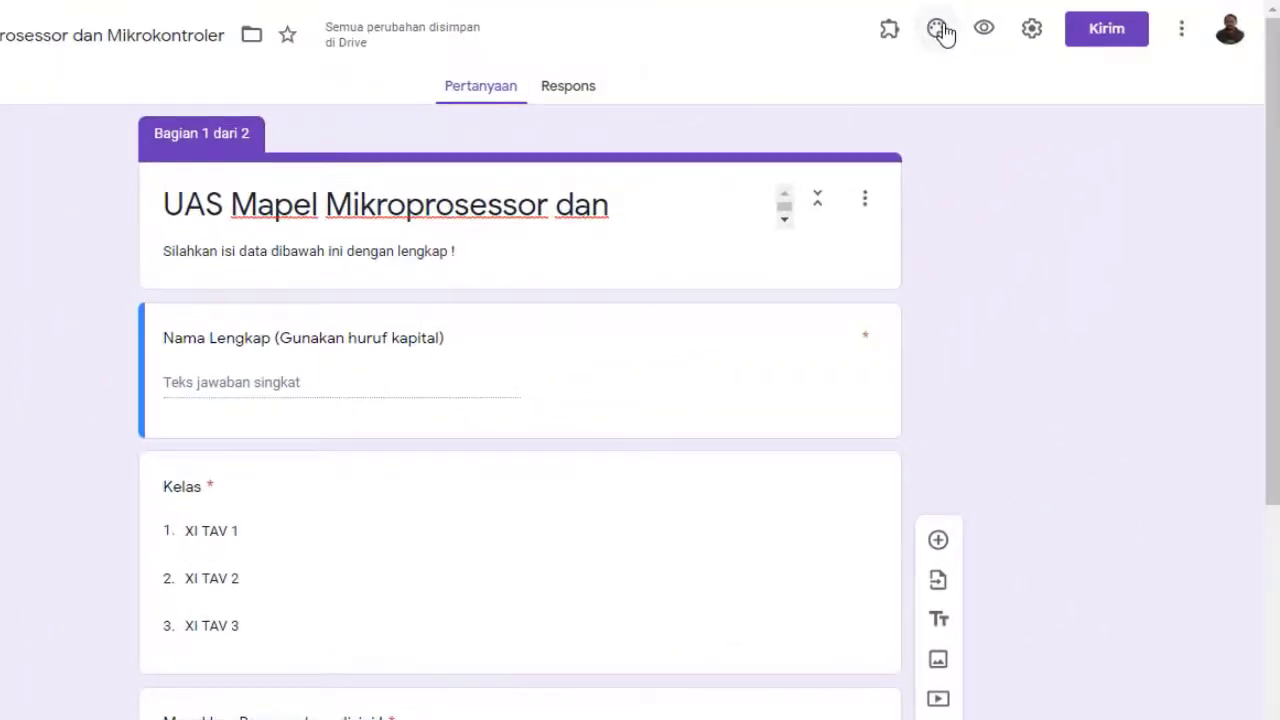
click(935, 29)
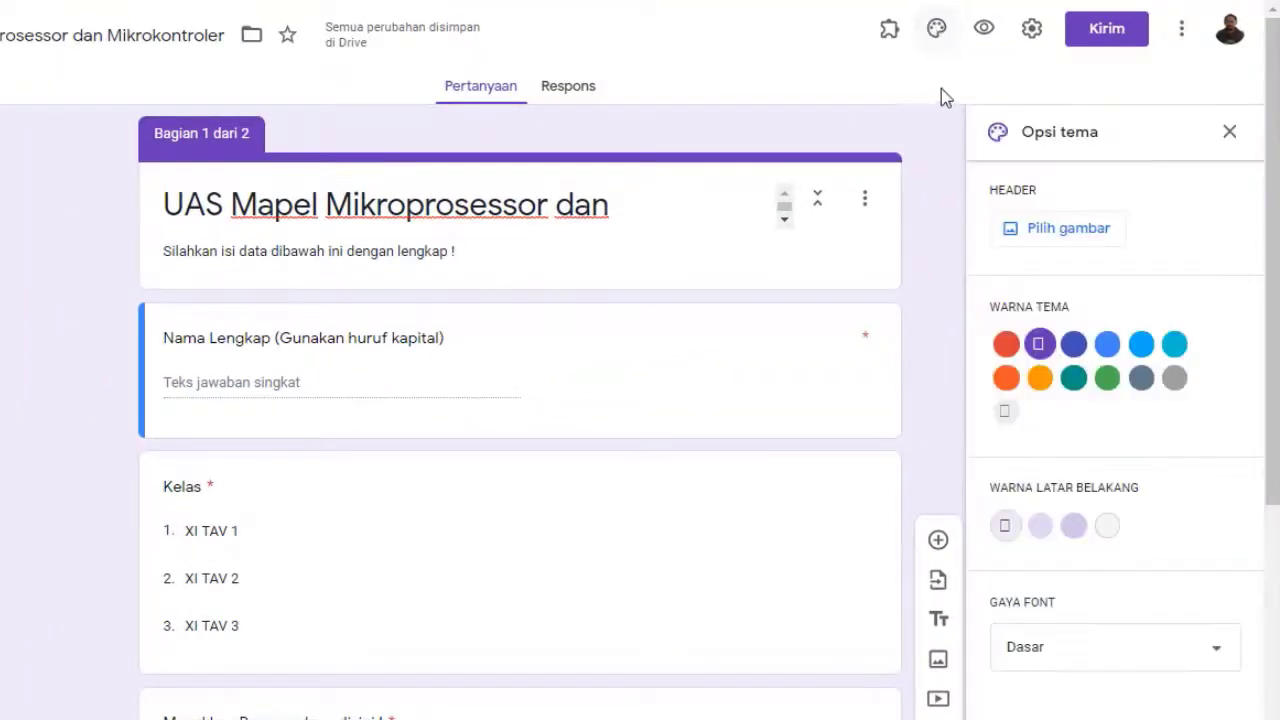
click(1066, 236)
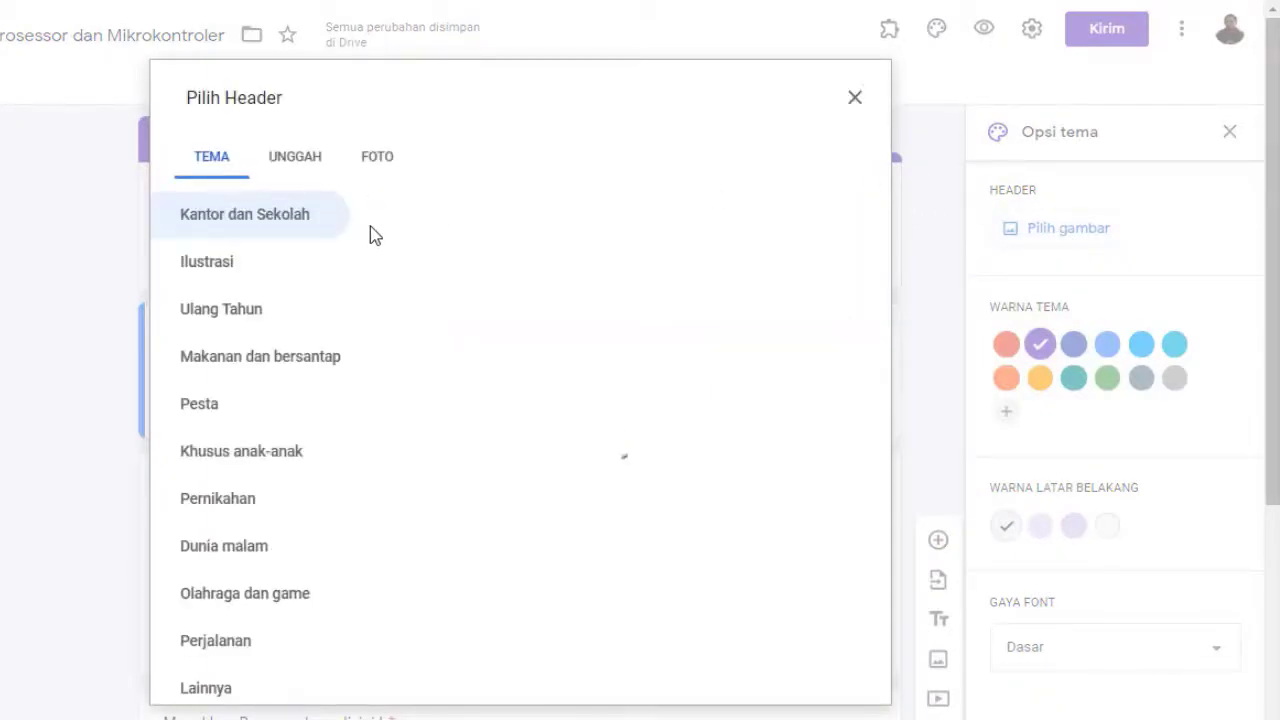
scroll(475, 332, down, 5)
scroll(475, 332, down, 5)
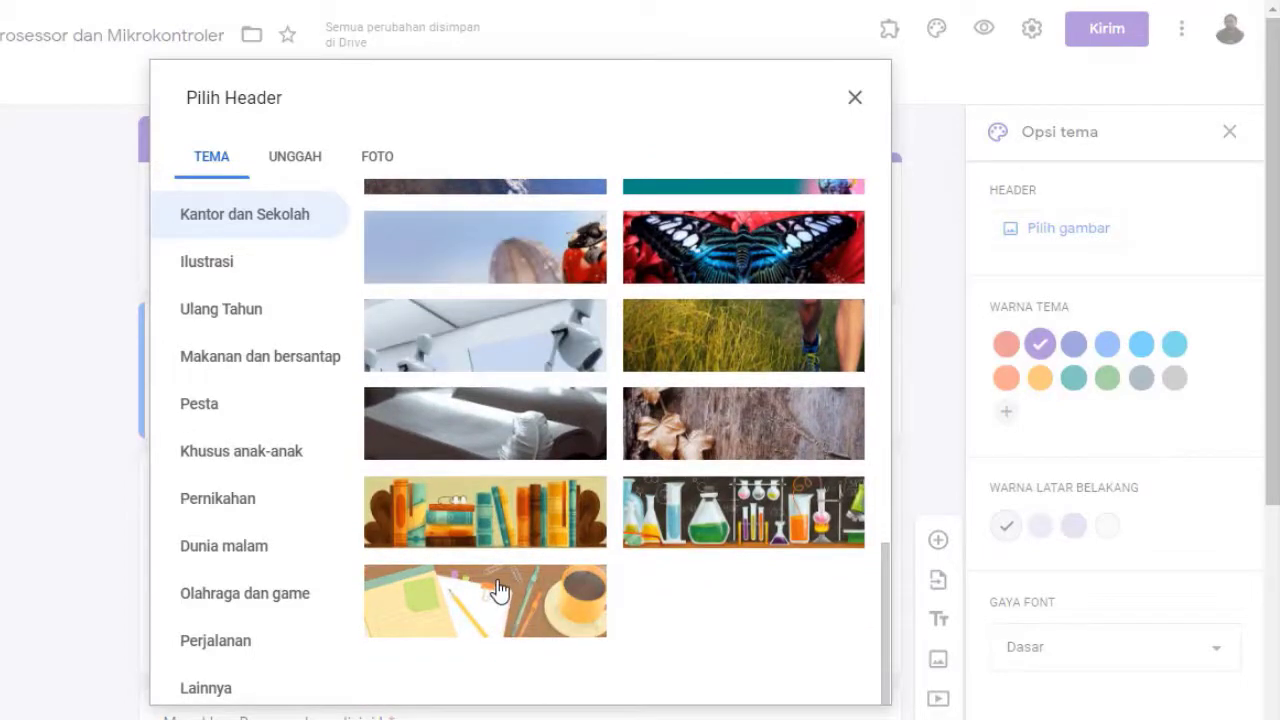
click(499, 591)
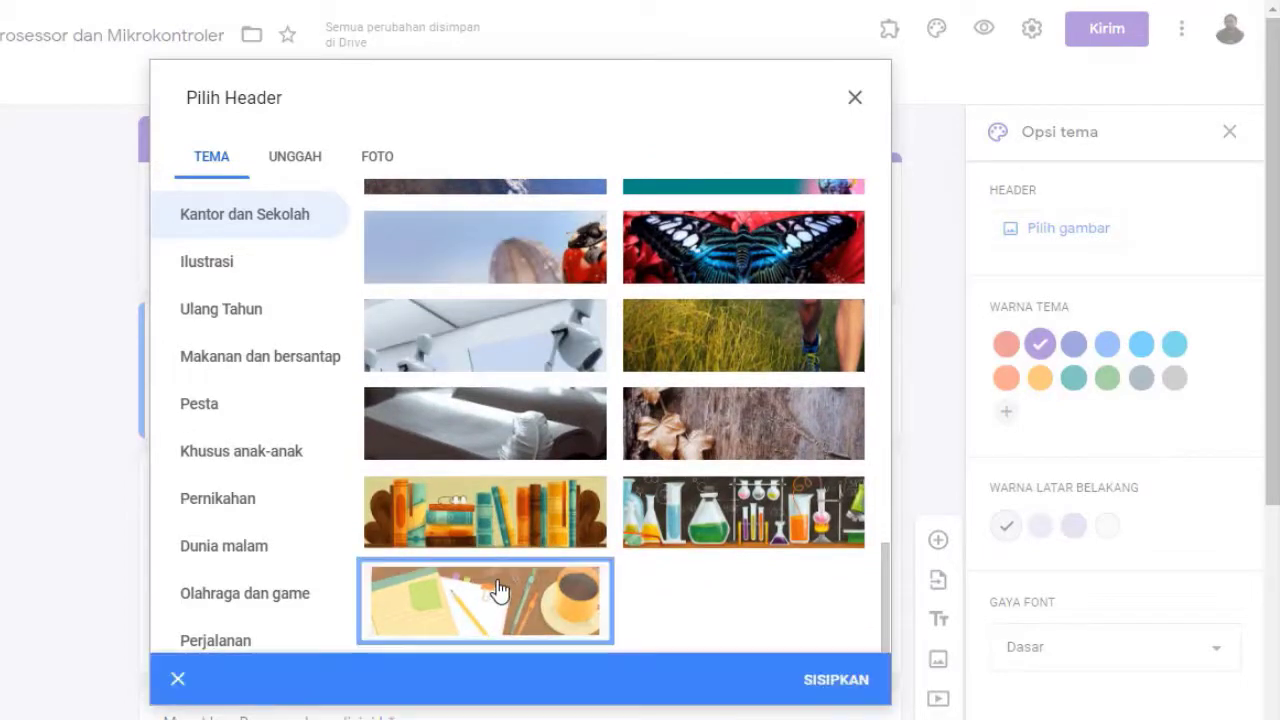
click(835, 682)
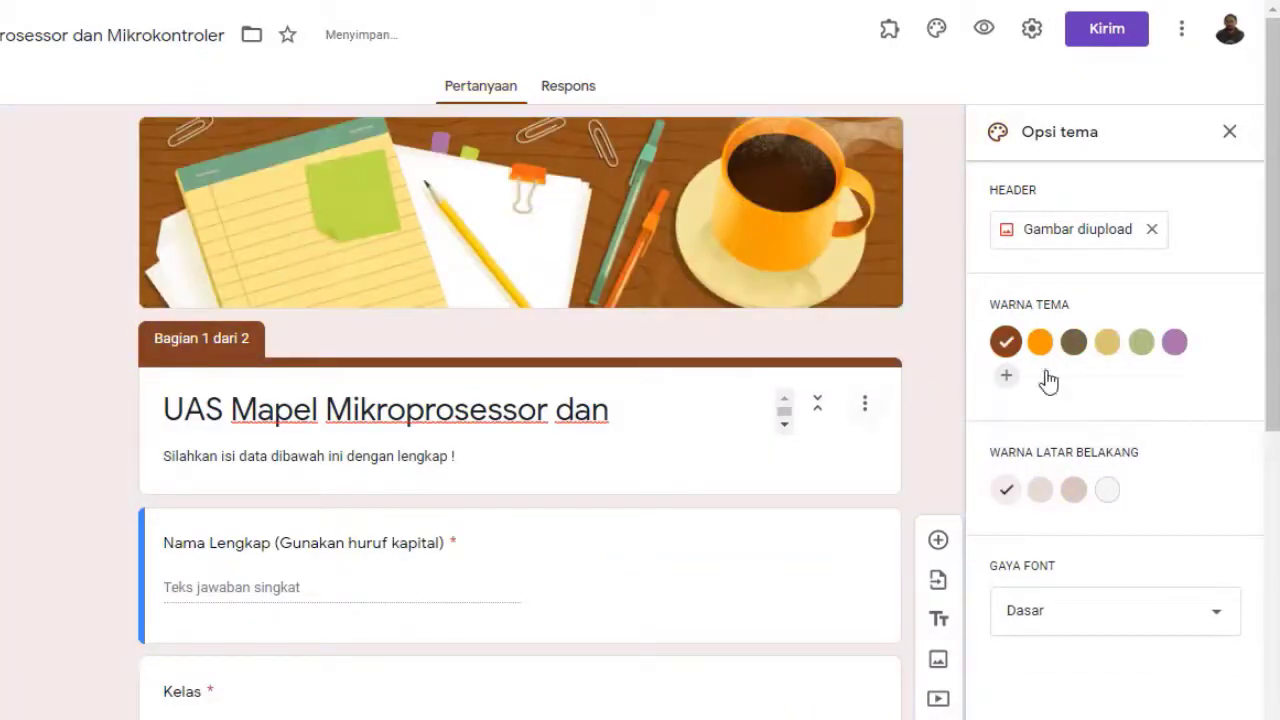
Set an orange theme colour, darker peach background and the Lucu font, then close theme options
click(1043, 347)
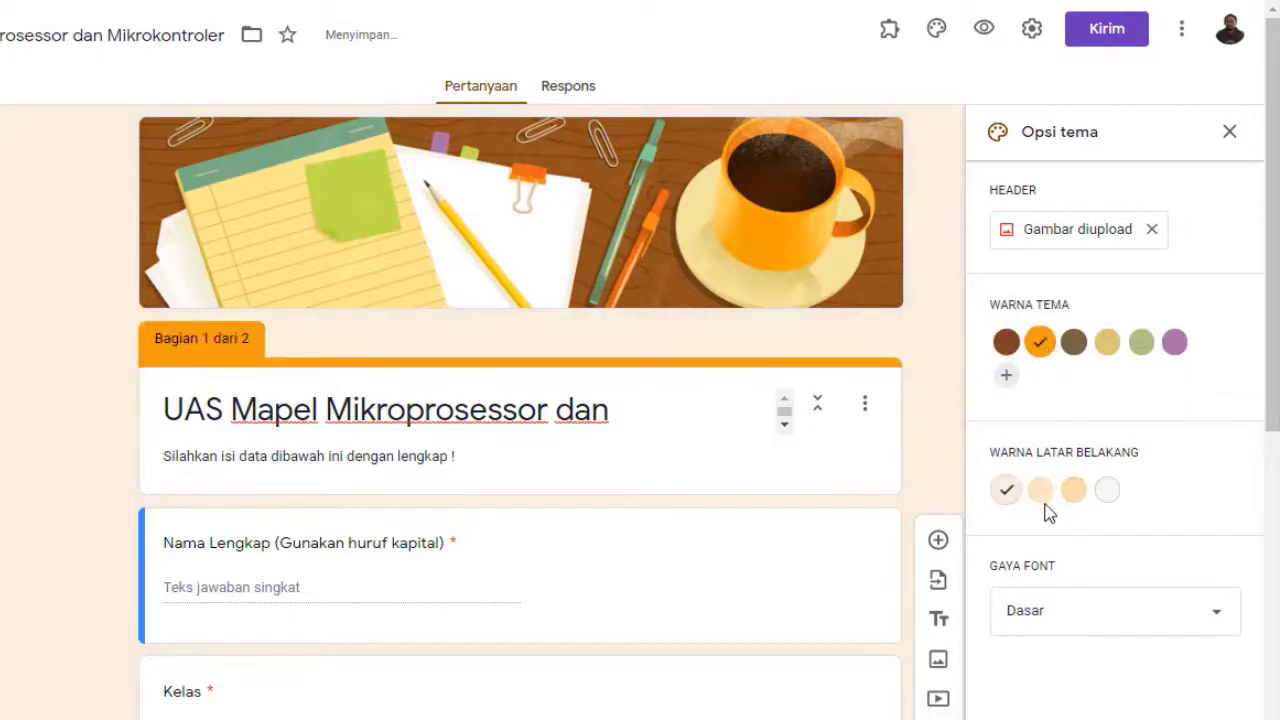
click(1074, 492)
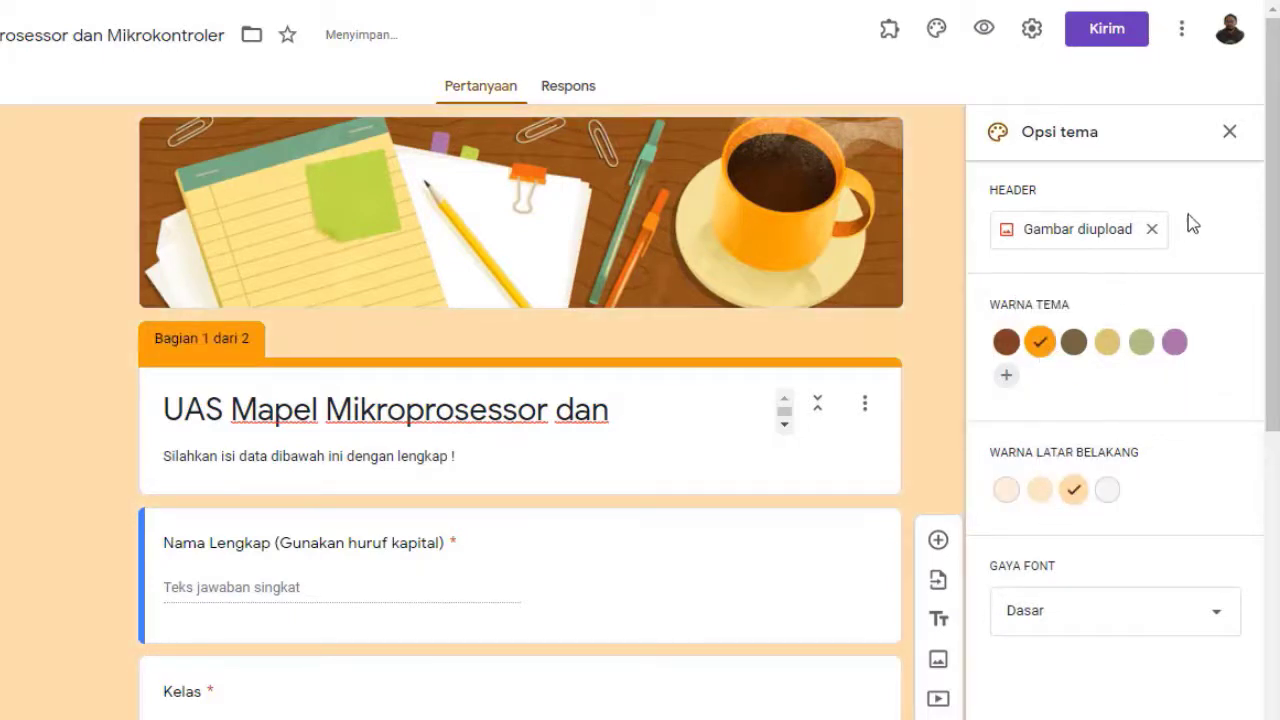
click(1222, 615)
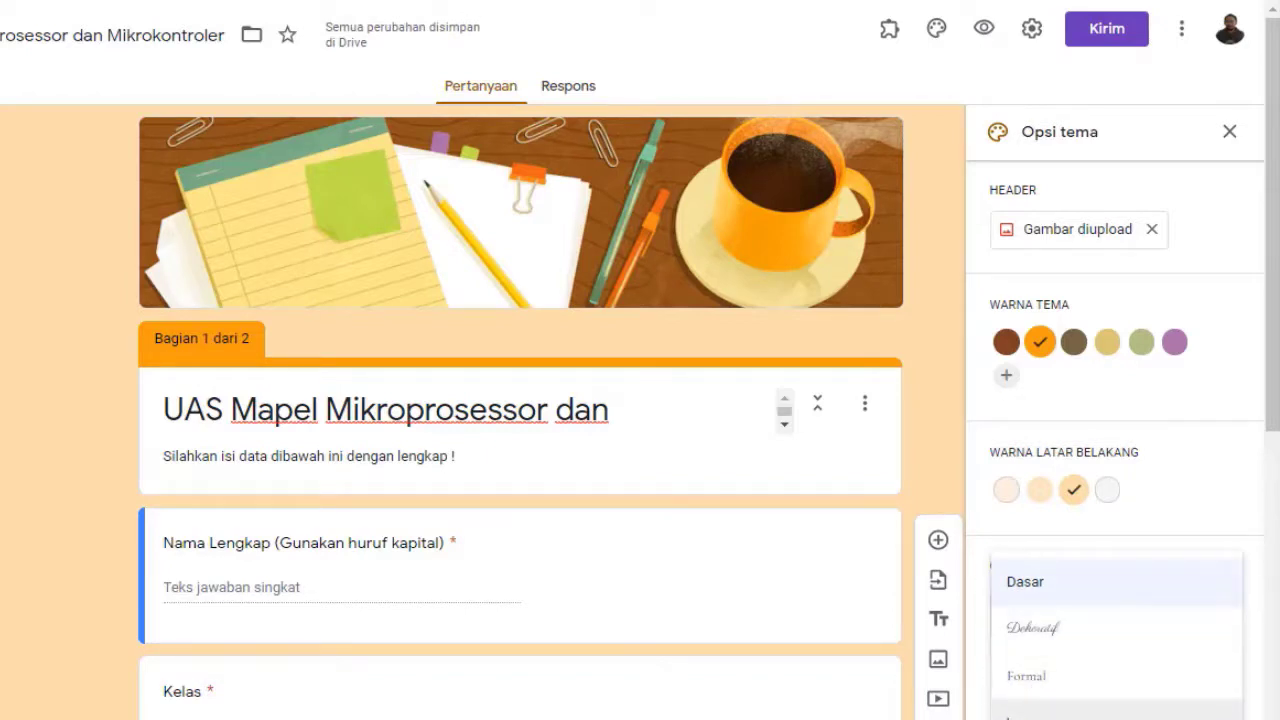
click(1057, 684)
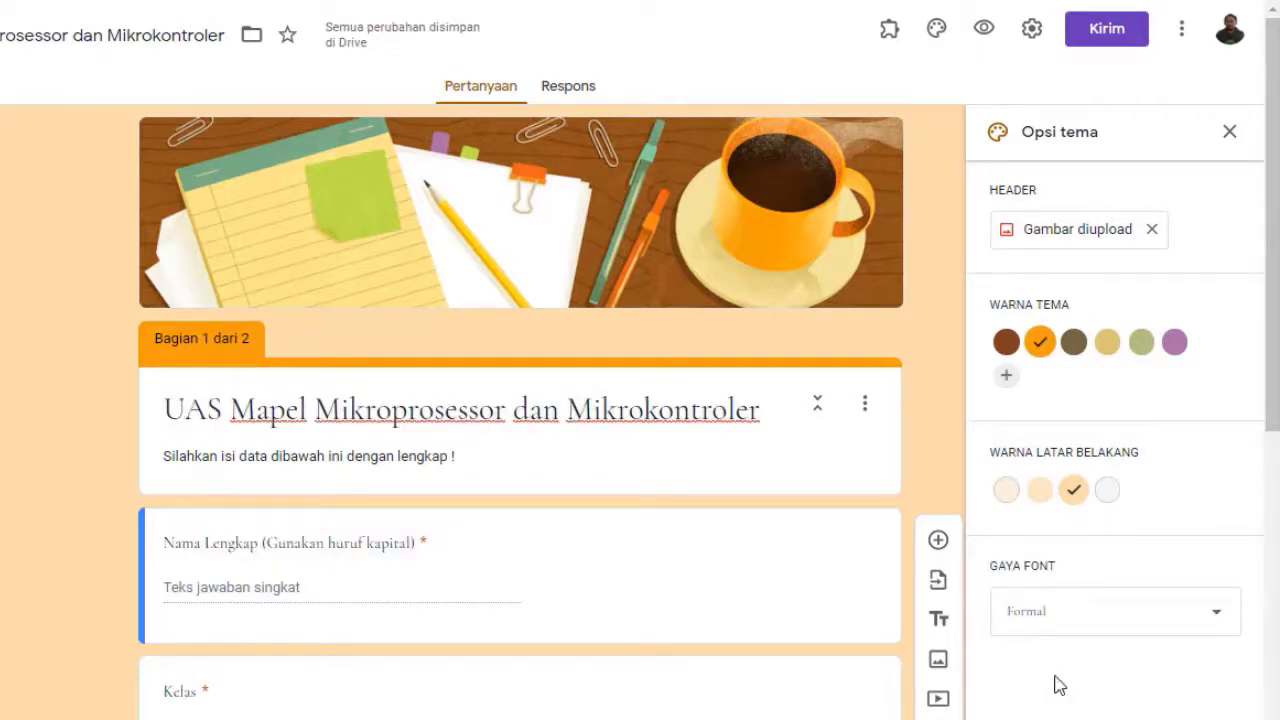
click(1086, 628)
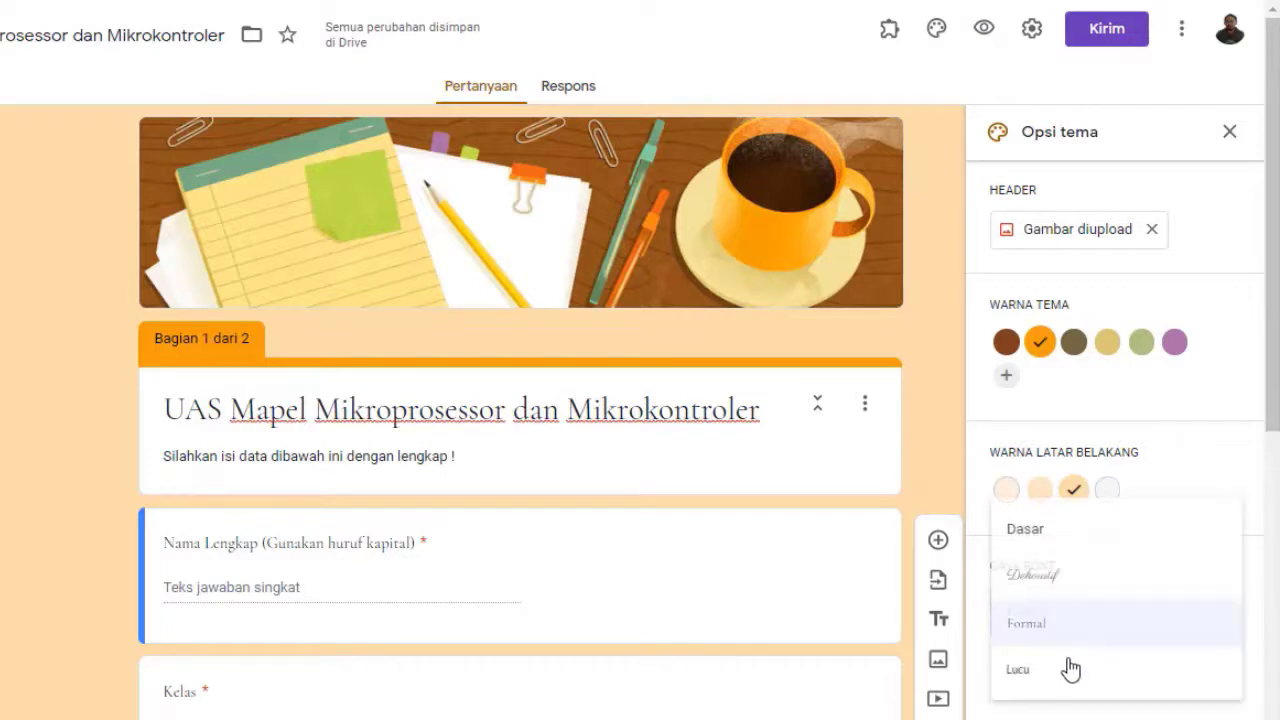
click(1021, 677)
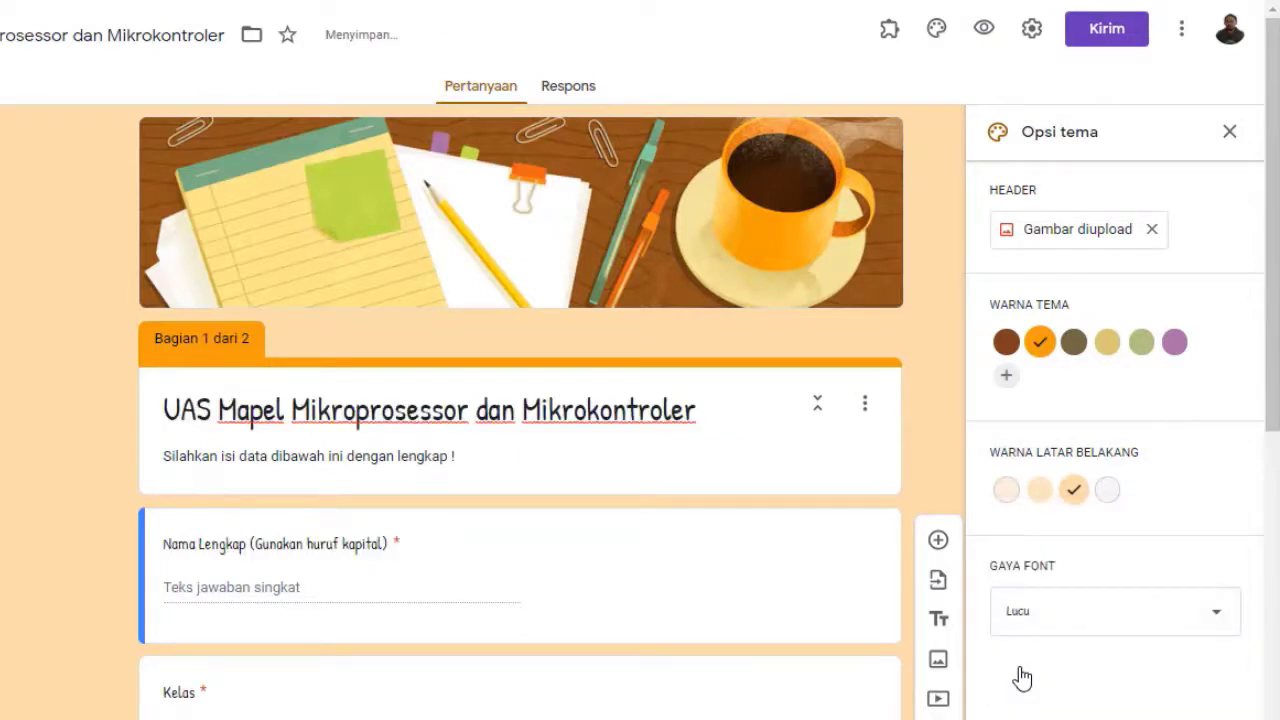
click(1228, 134)
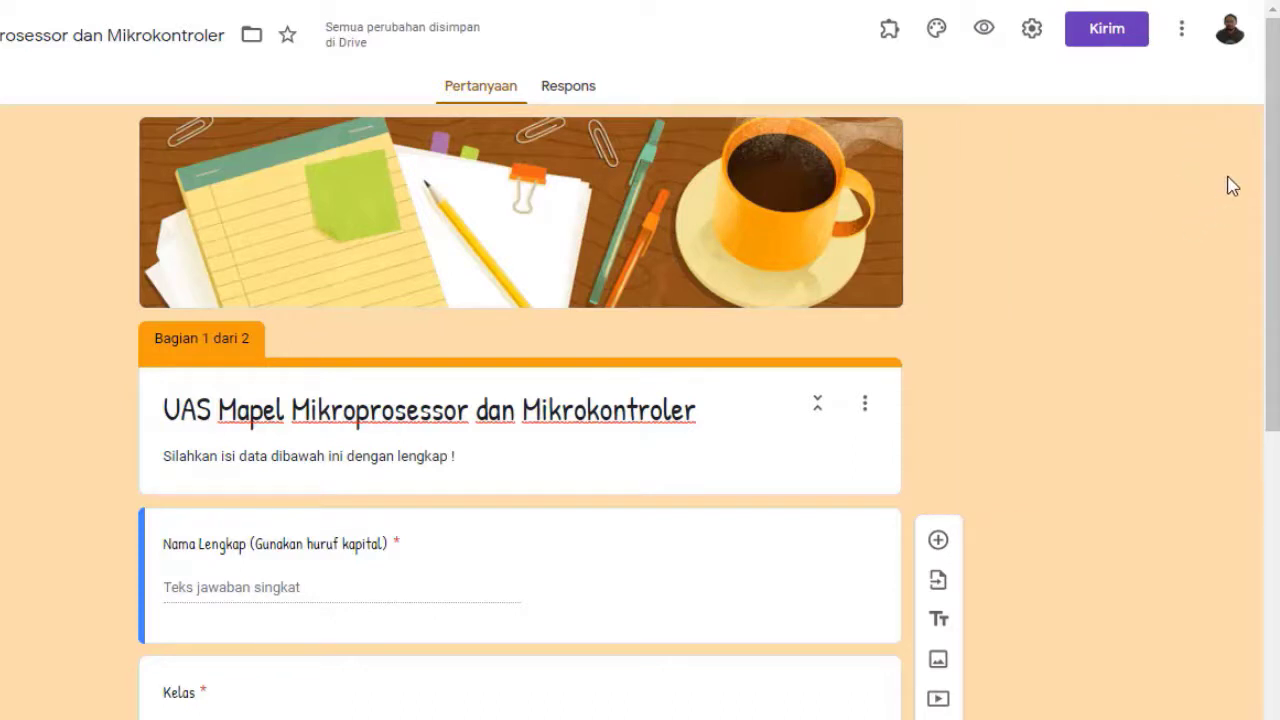
Replace section 2's 'Bagian Tanpa Judul' heading with 'Bacalah dan pahami soalnya, lalu pilihlah jawaban yang menurut kalian paling benar !'
scroll(1186, 237, down, 6)
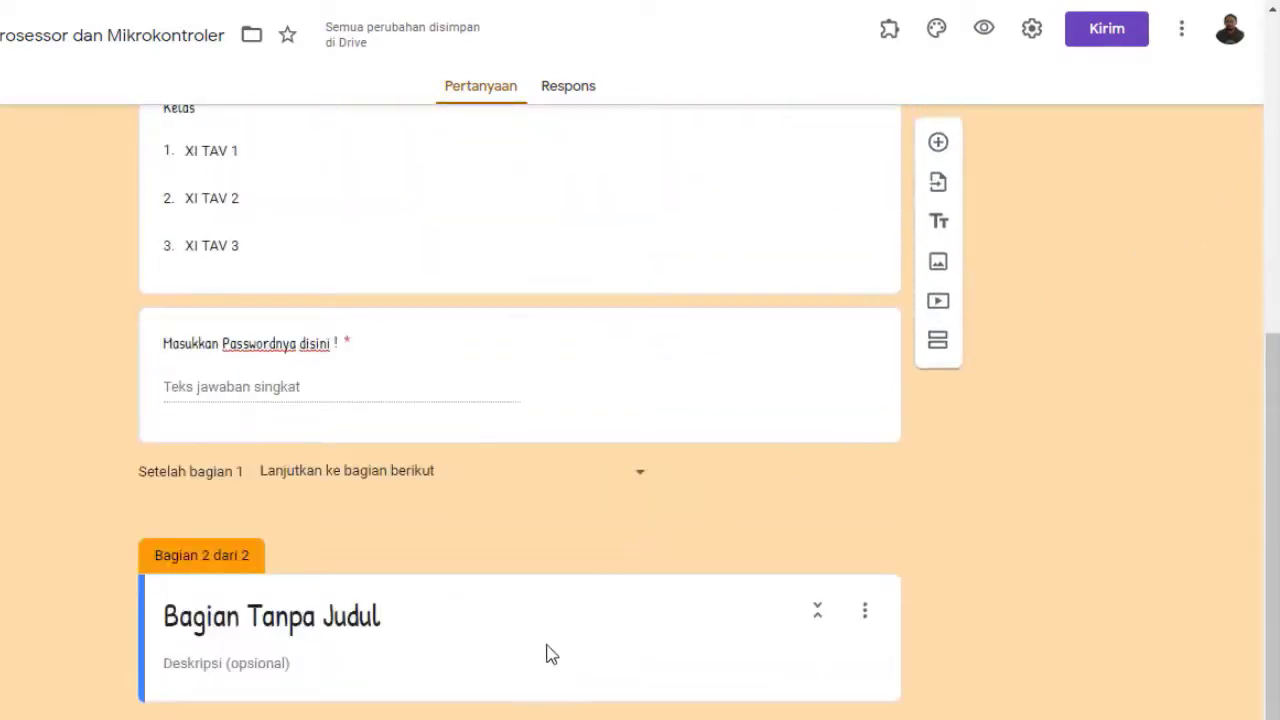
scroll(528, 609, up, 1)
scroll(528, 617, down, 1)
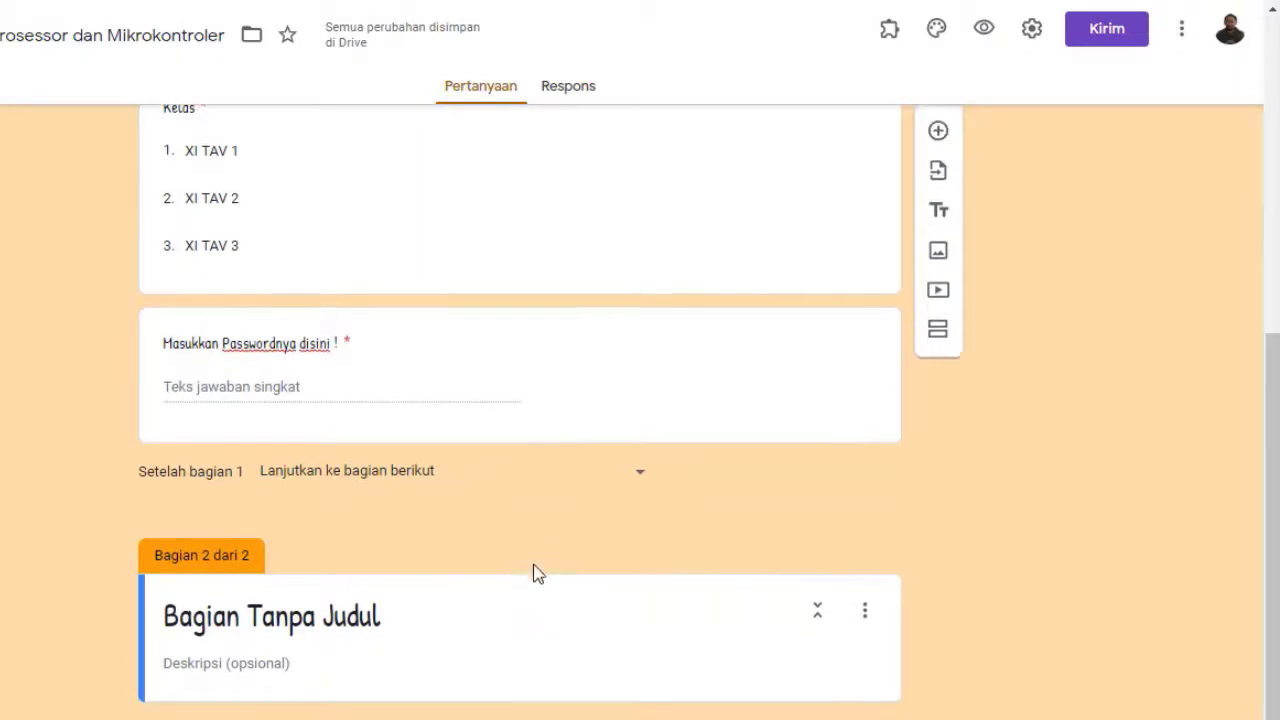
click(400, 625)
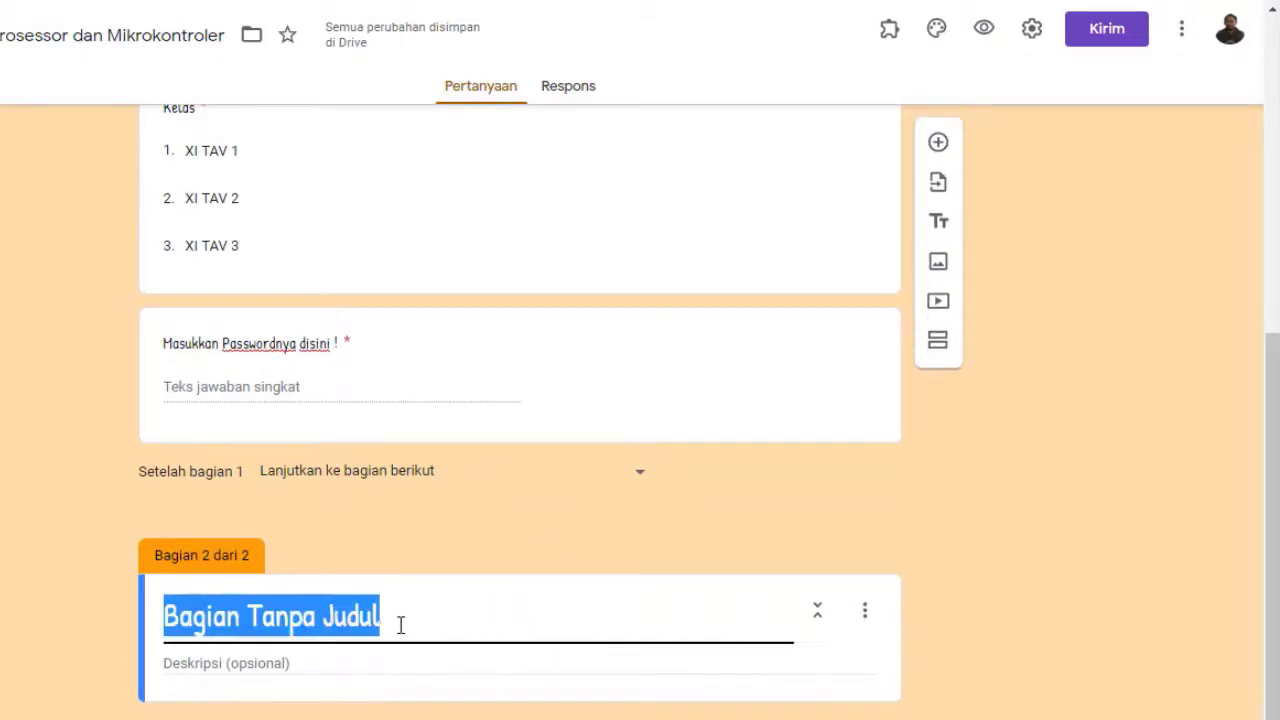
text(Bala)
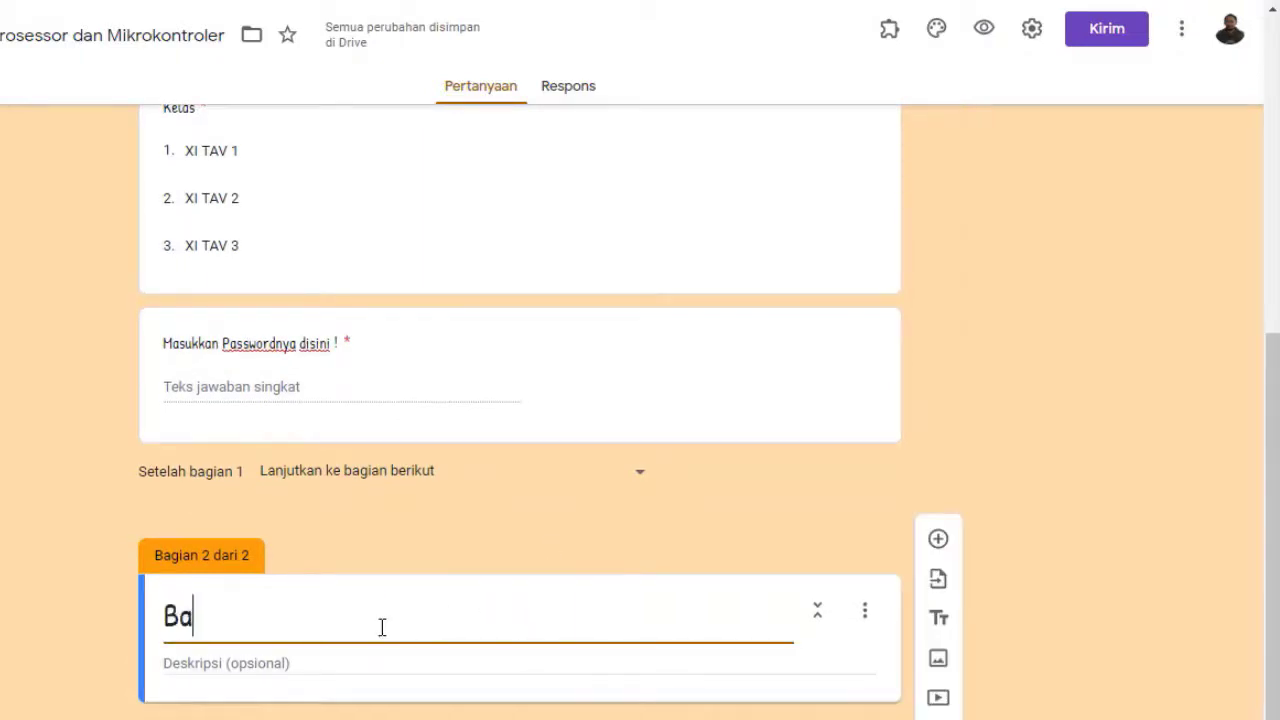
key(BackSpace)
key(BackSpace)
text(cala)
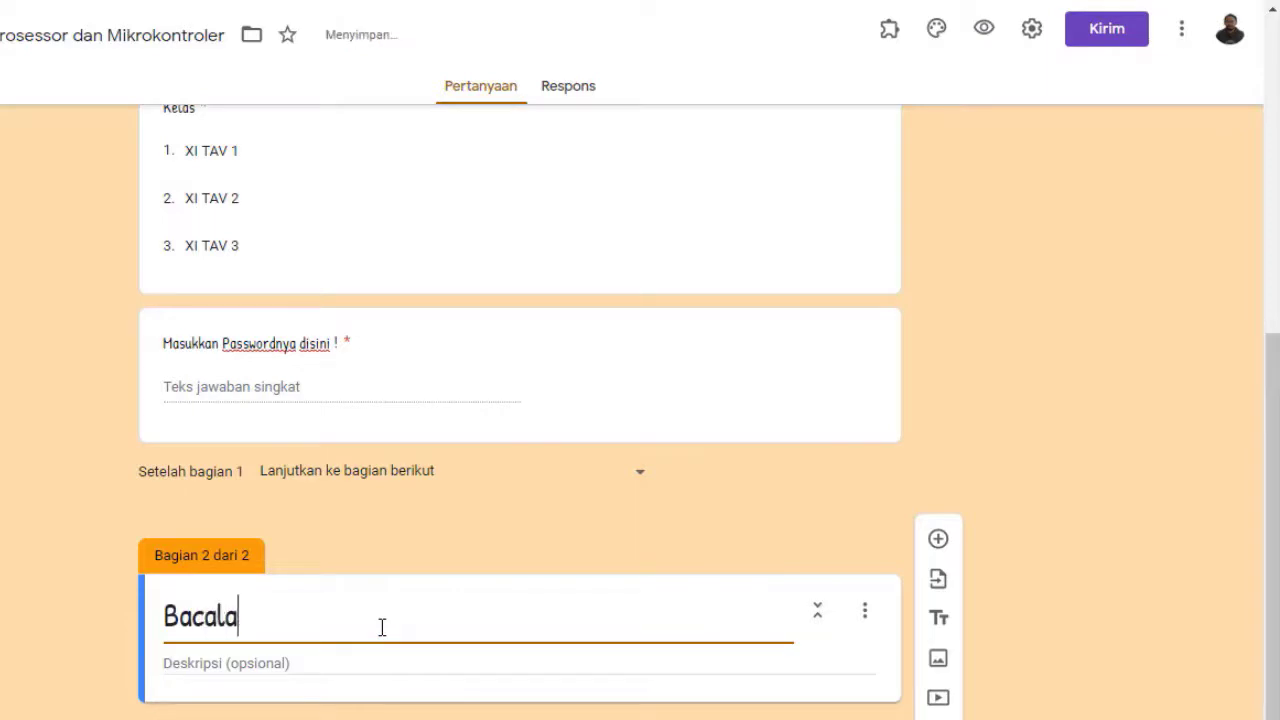
text(h dan pa)
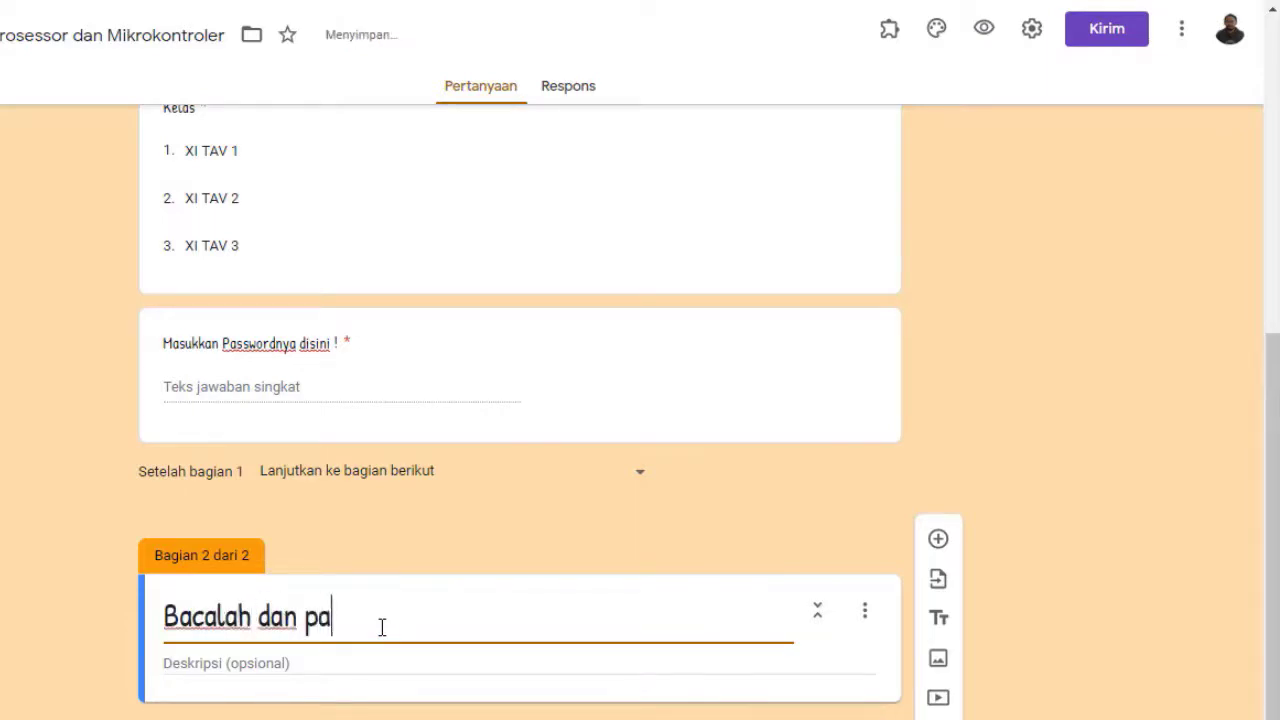
text(hami soa)
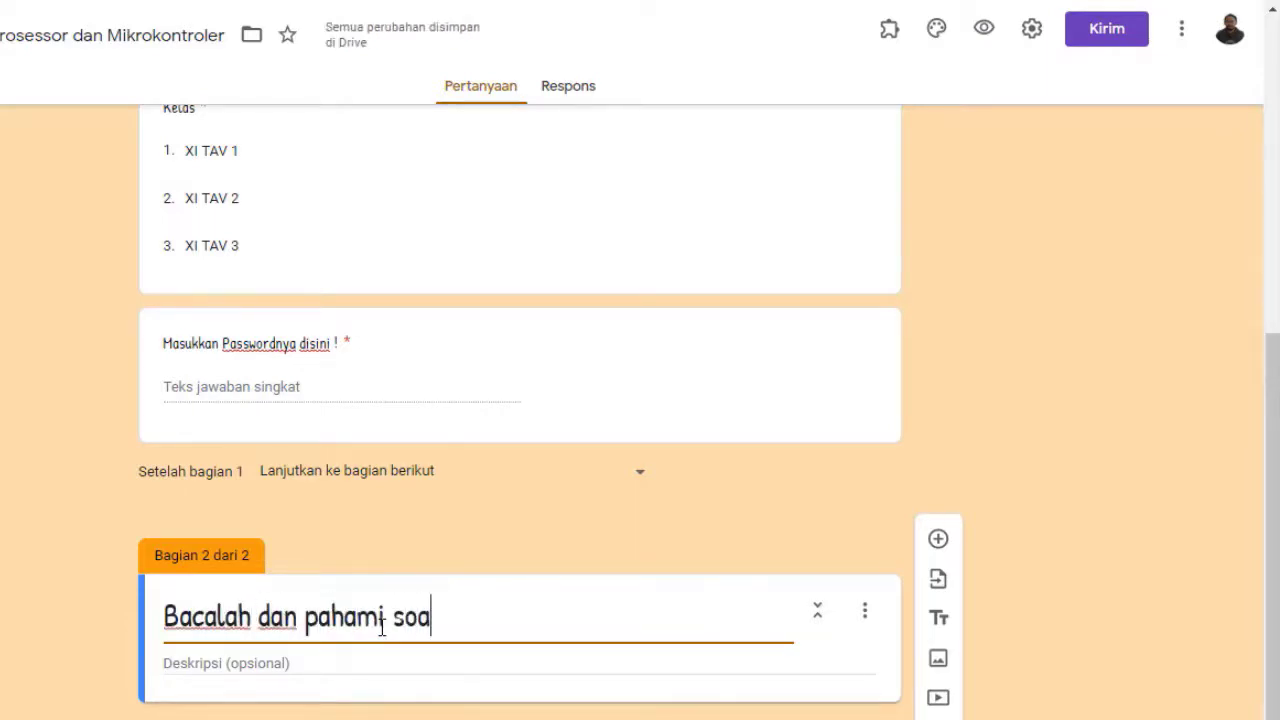
text(lnya, )
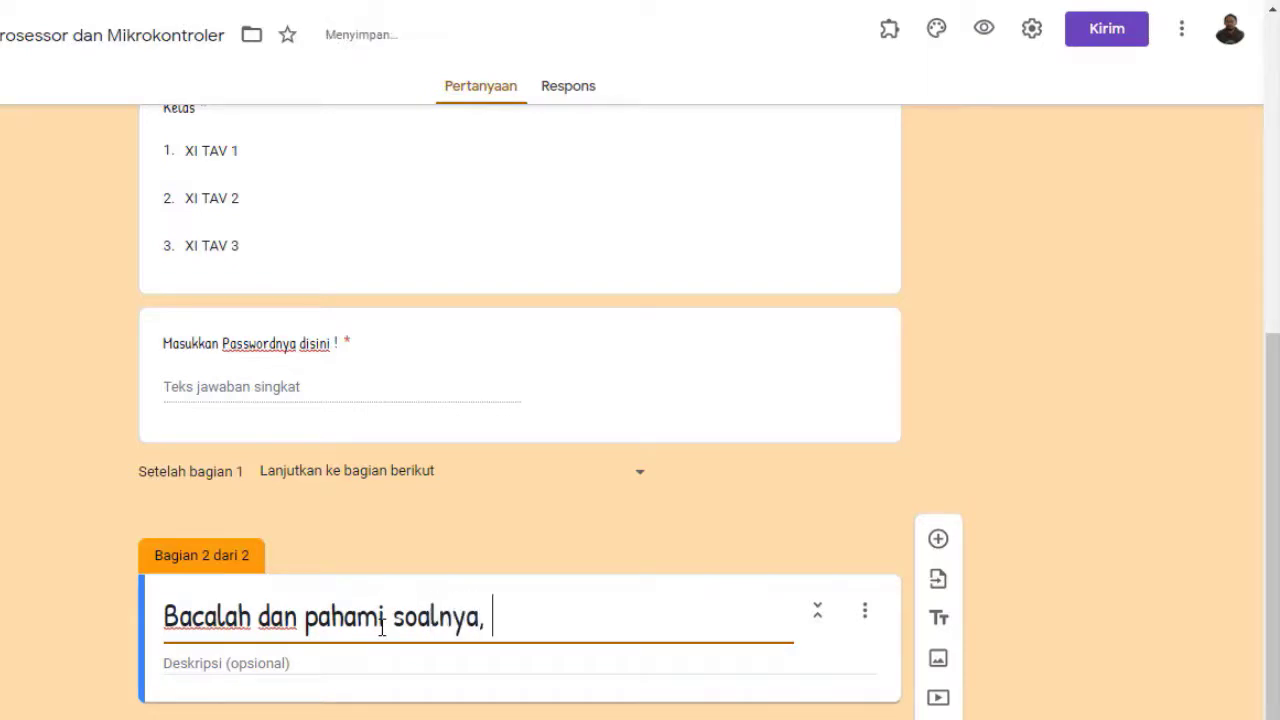
text(lalu pili)
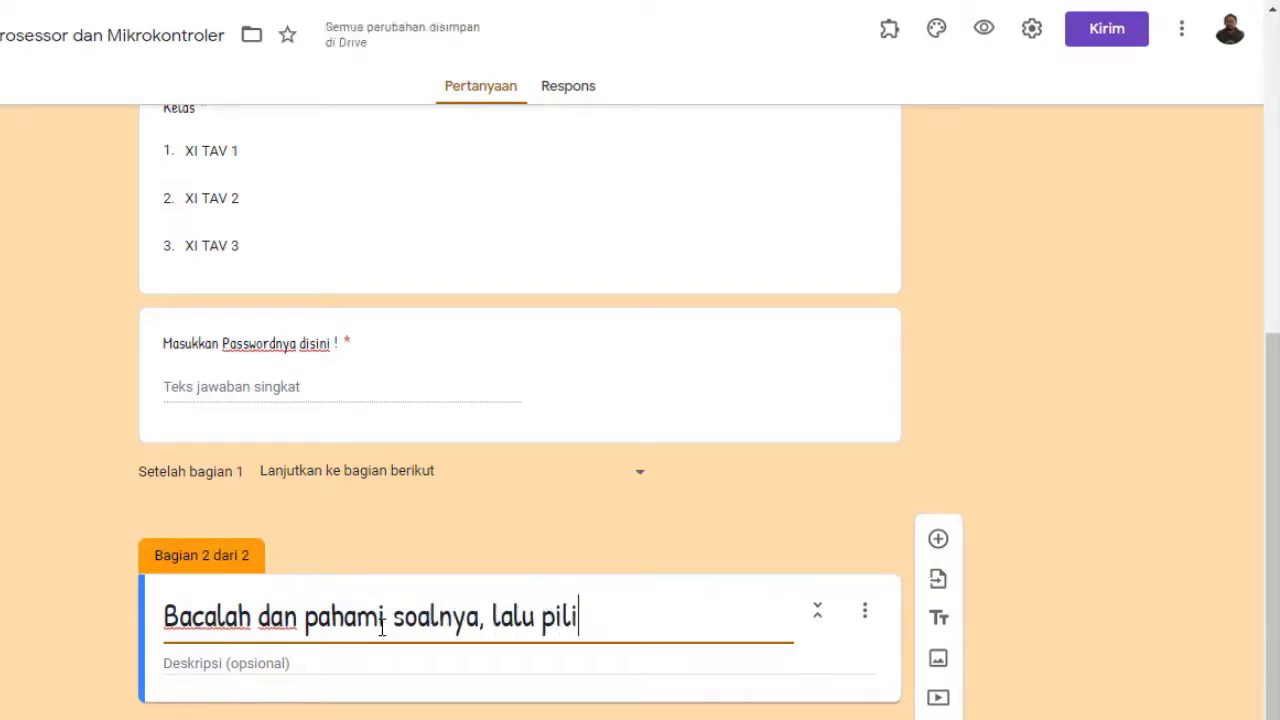
text(hlah)
text(jaw)
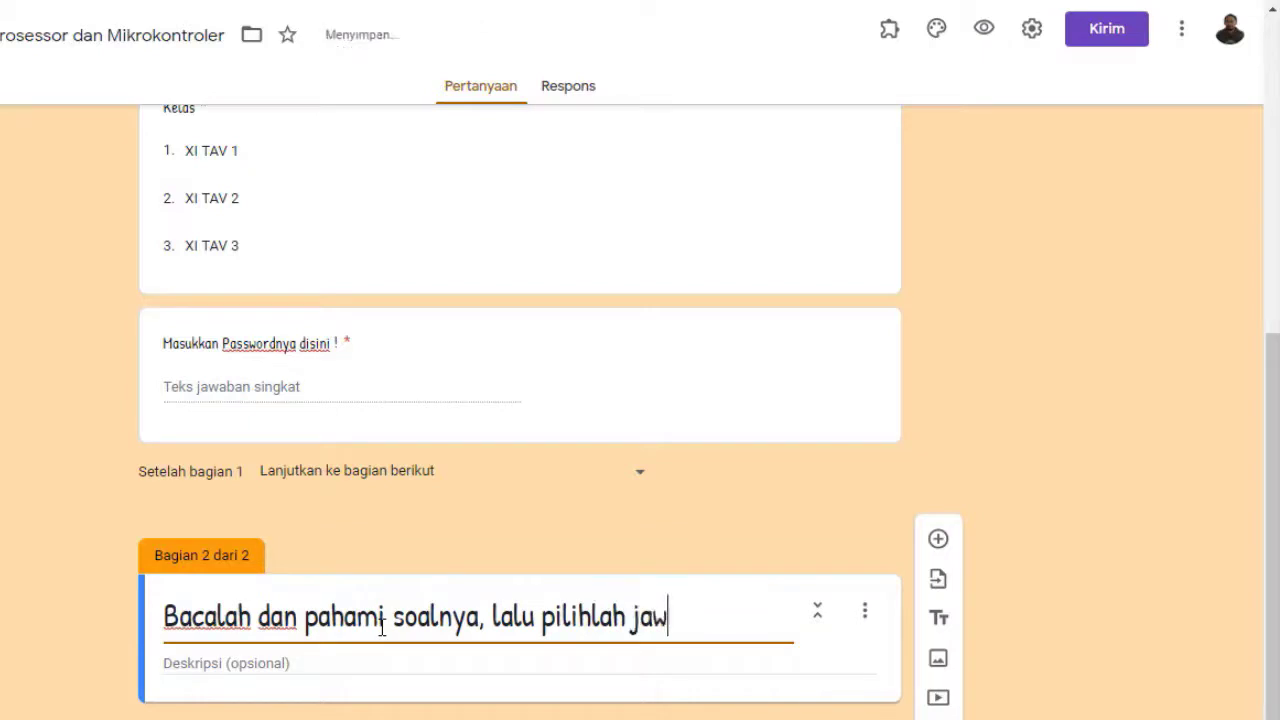
text(aban y)
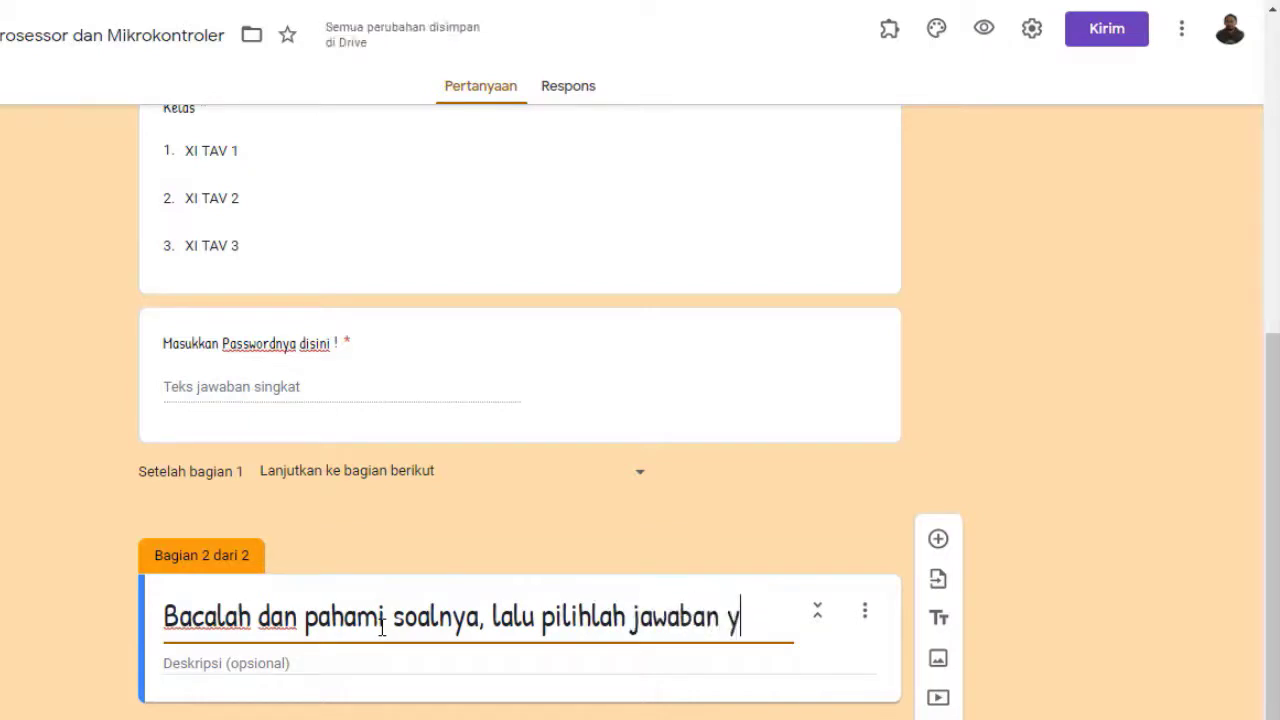
text(ang menurut)
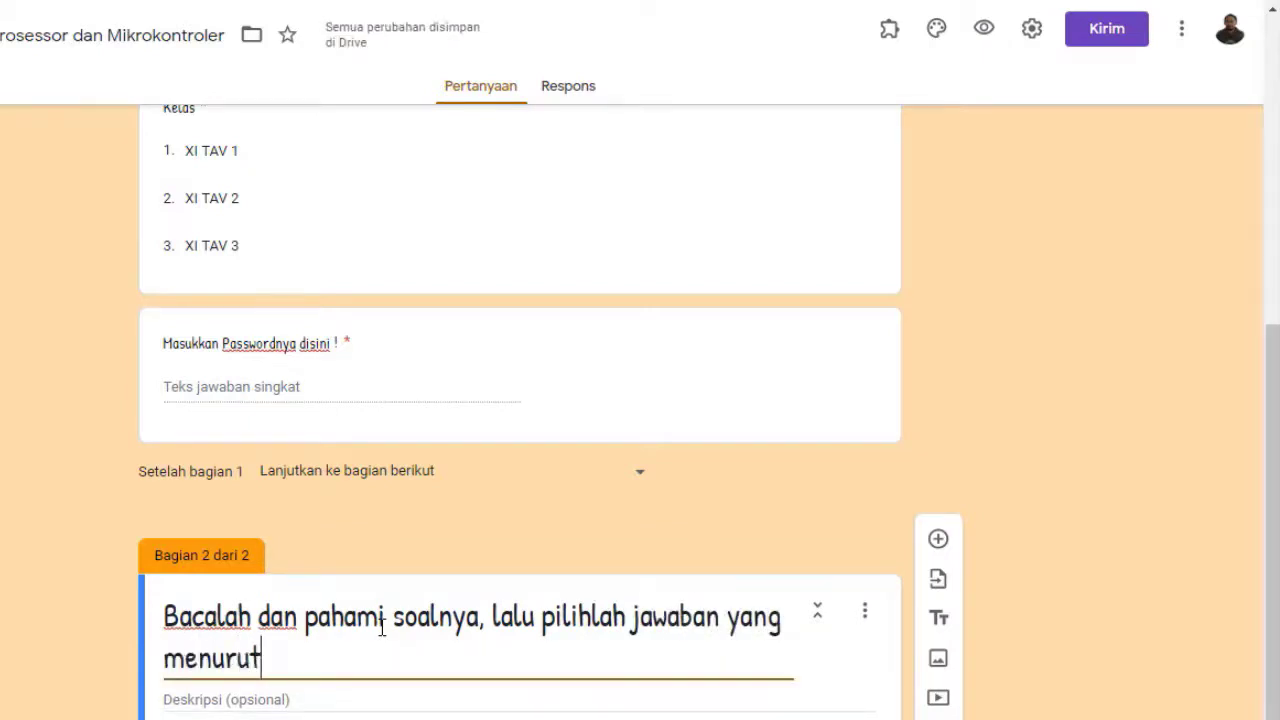
text( kalian p)
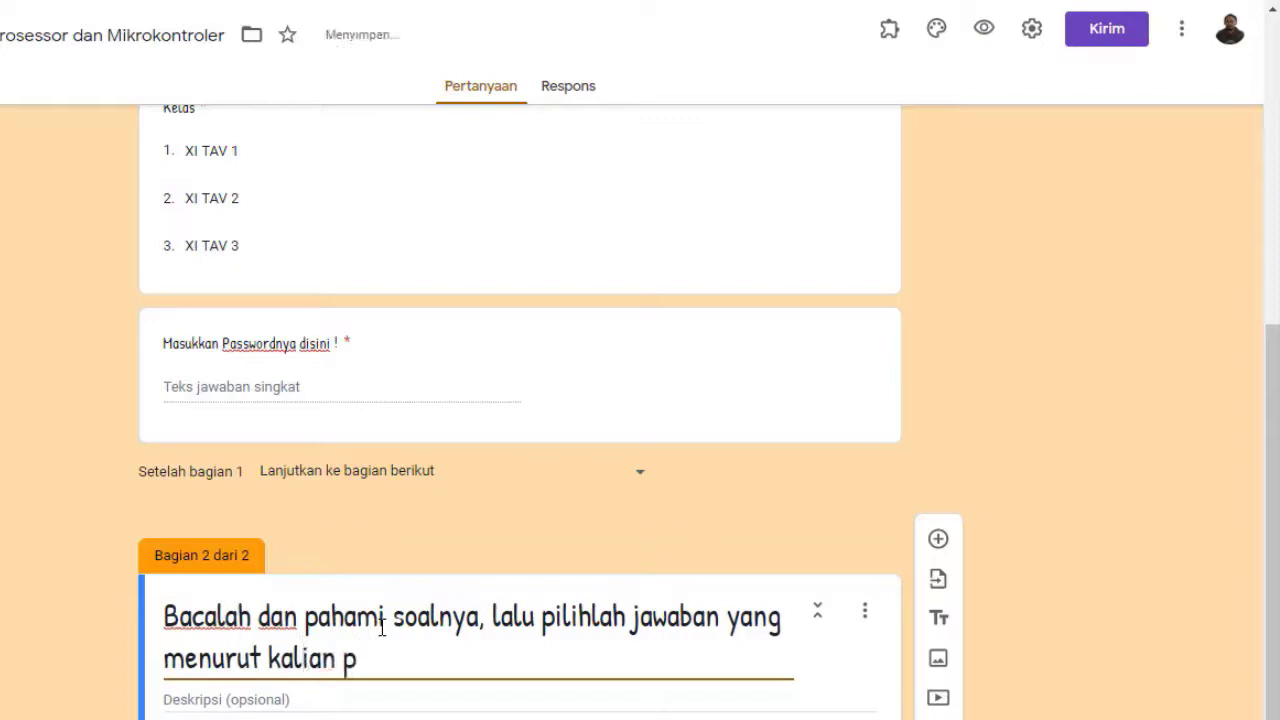
text(aling benar !)
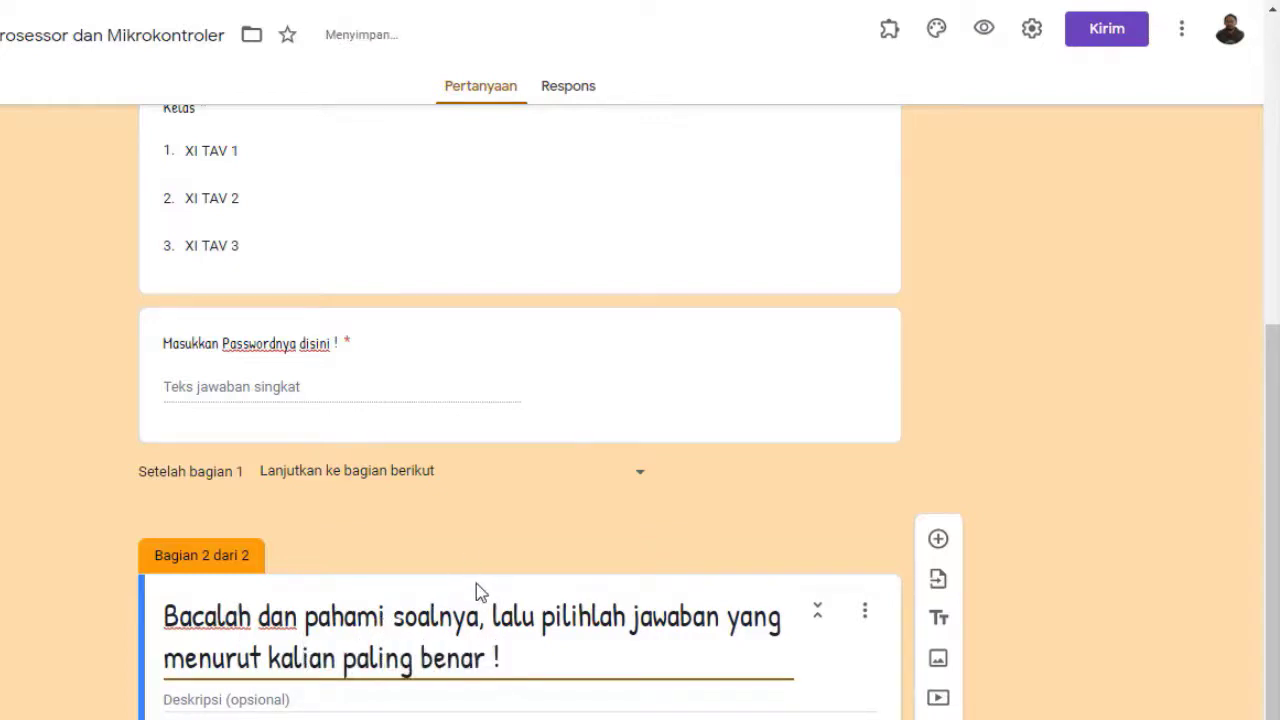
click(1123, 432)
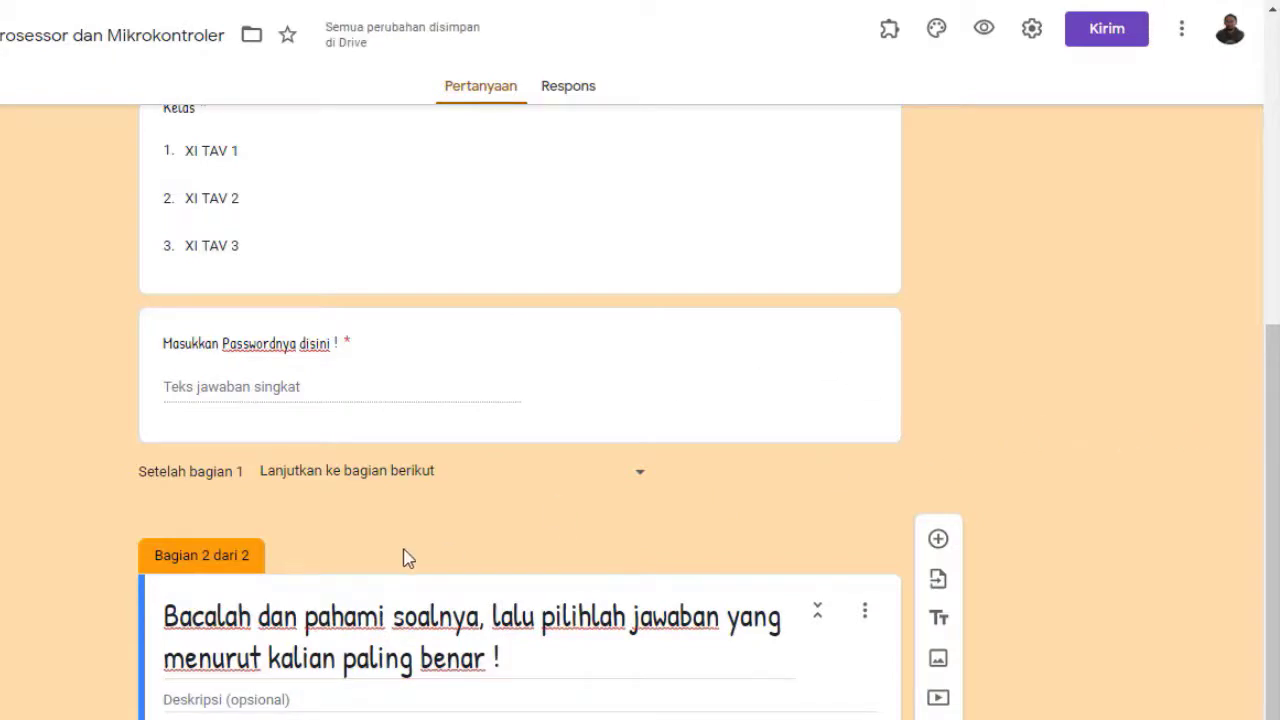
scroll(434, 506, up, 6)
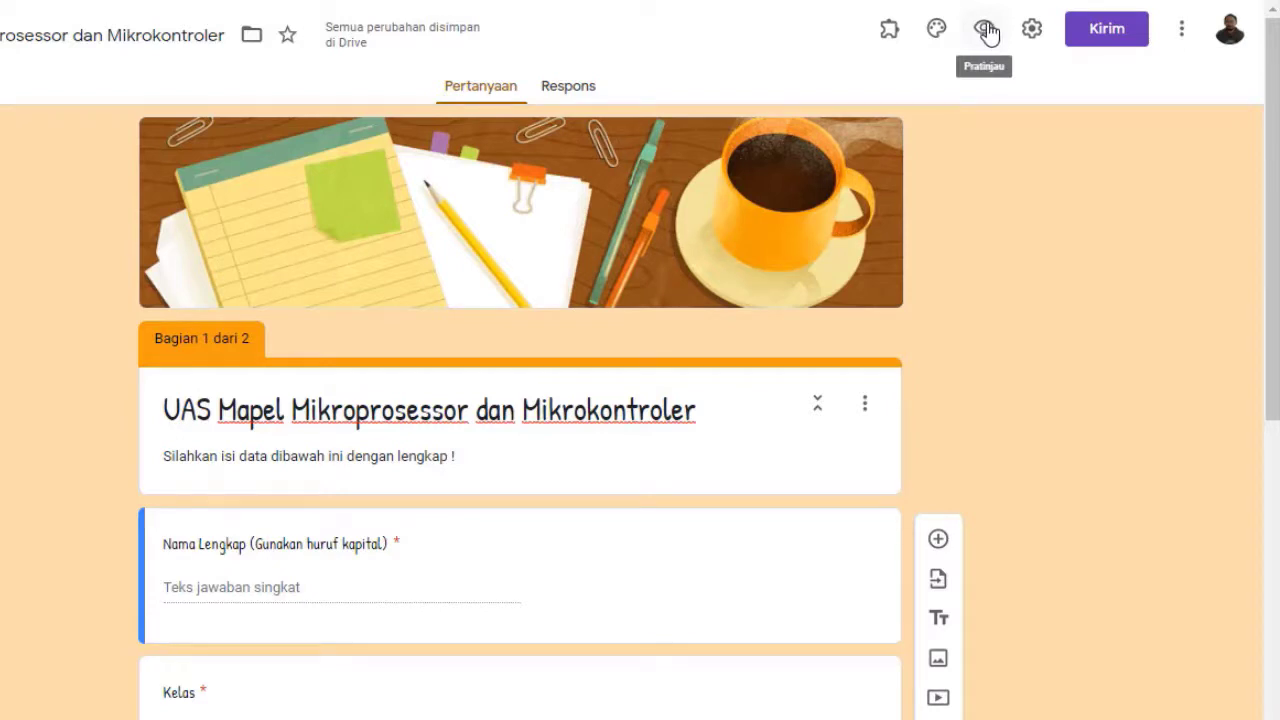
Preview the form, fill in the respondent's full name, and choose class XI TAV 3
click(987, 33)
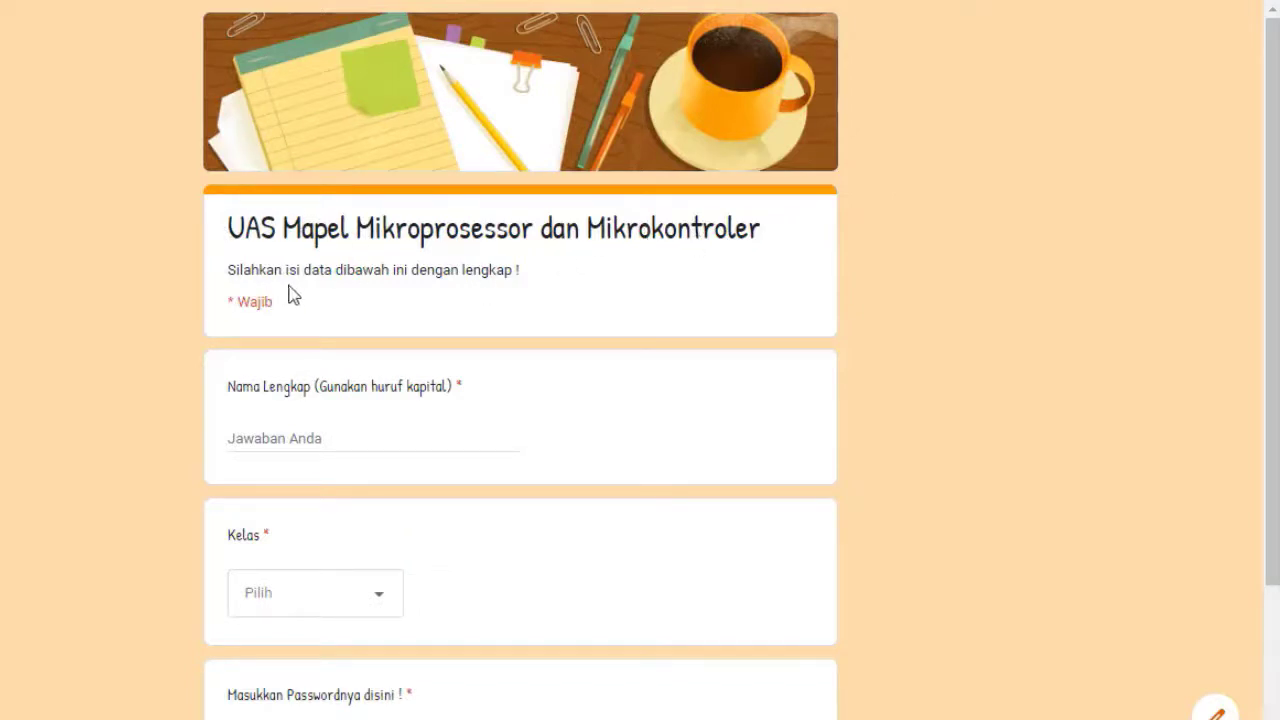
scroll(314, 318, down, 1)
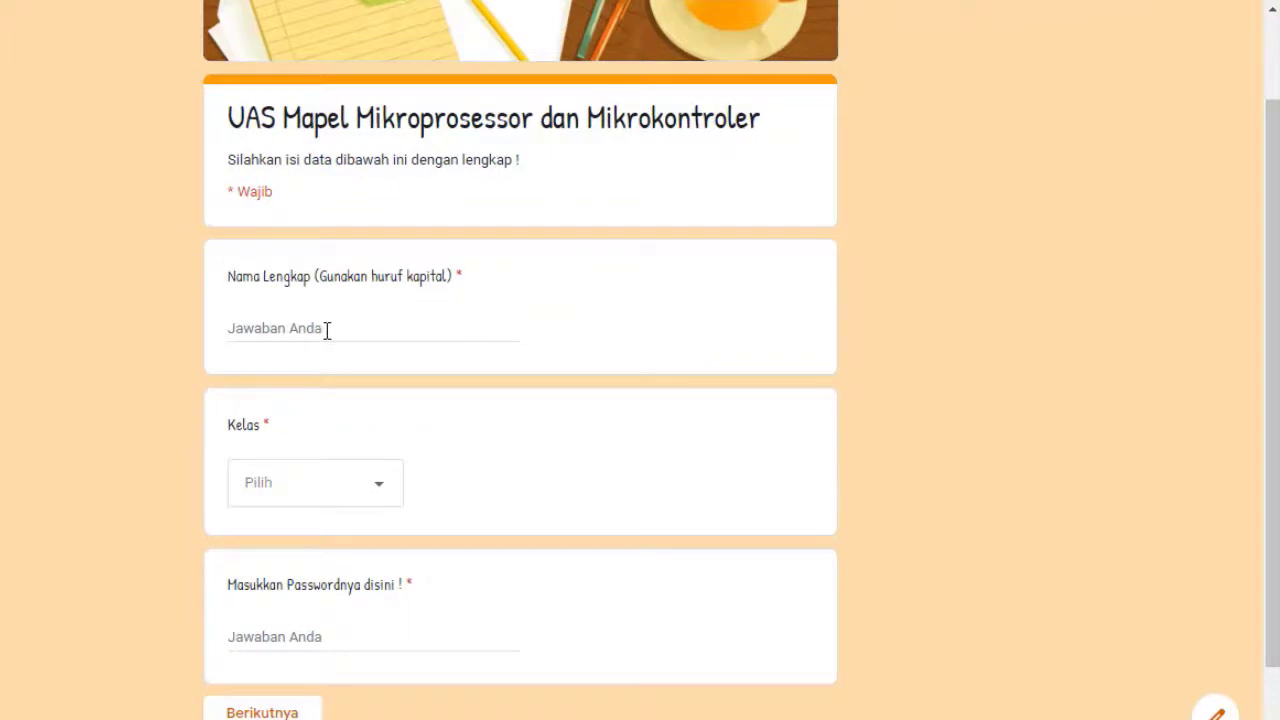
scroll(326, 330, down, 1)
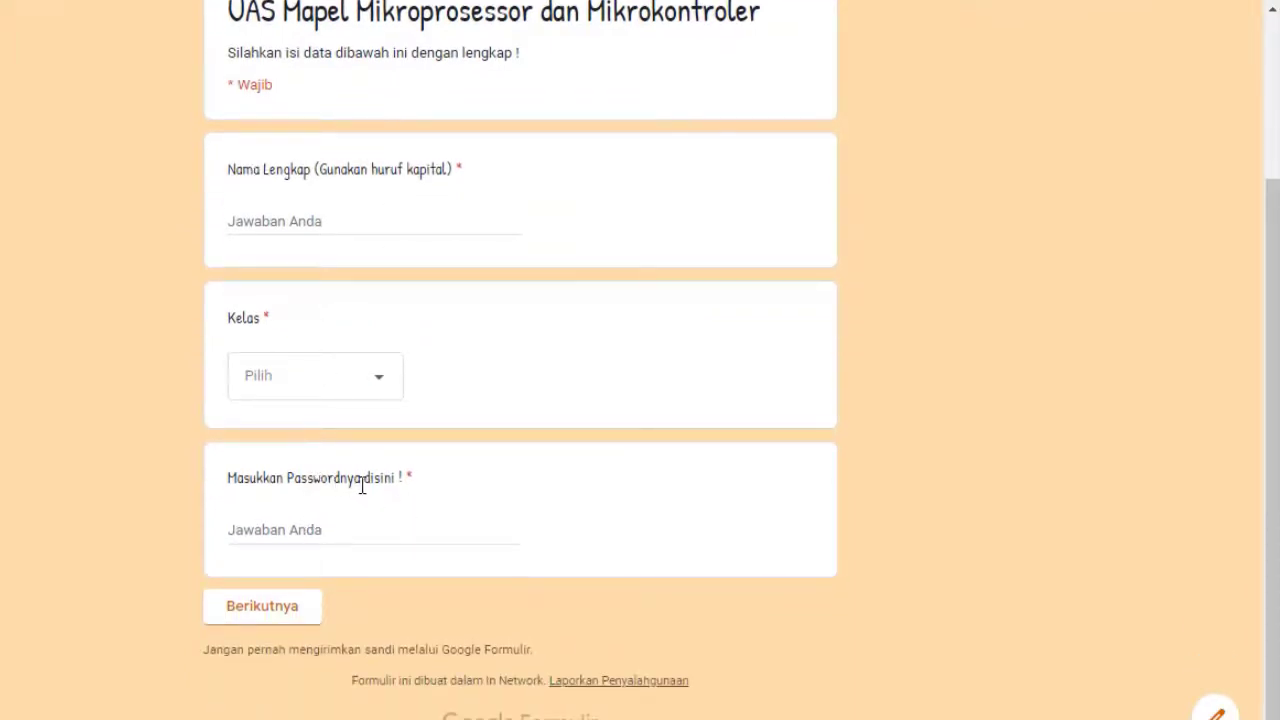
scroll(336, 598, up, 2)
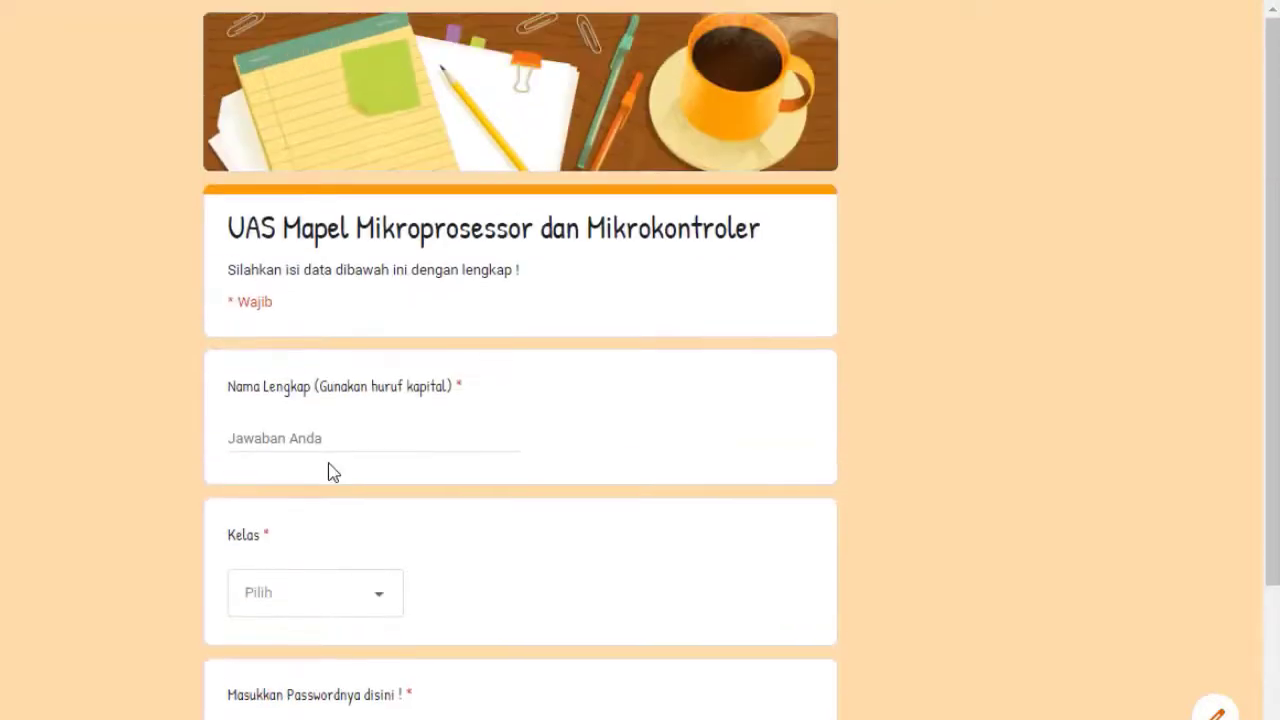
scroll(330, 470, down, 2)
click(286, 222)
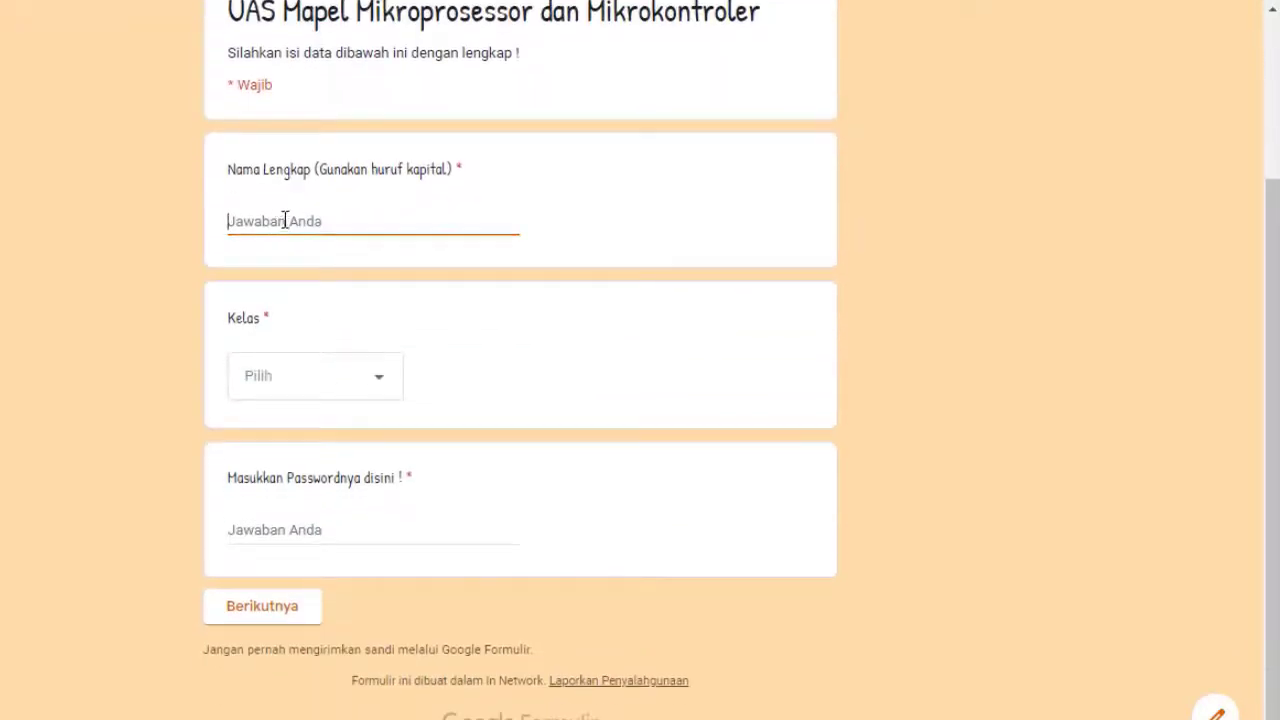
text(Dinan Muftian Shofwa)
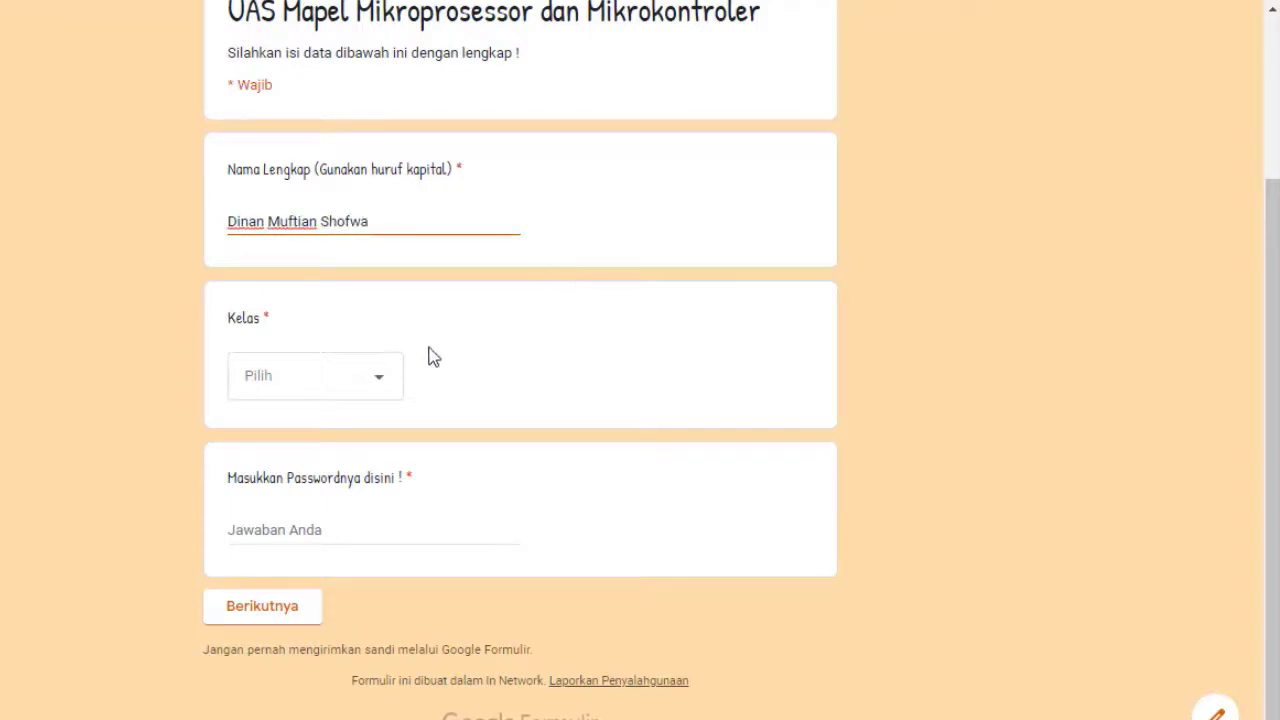
click(396, 378)
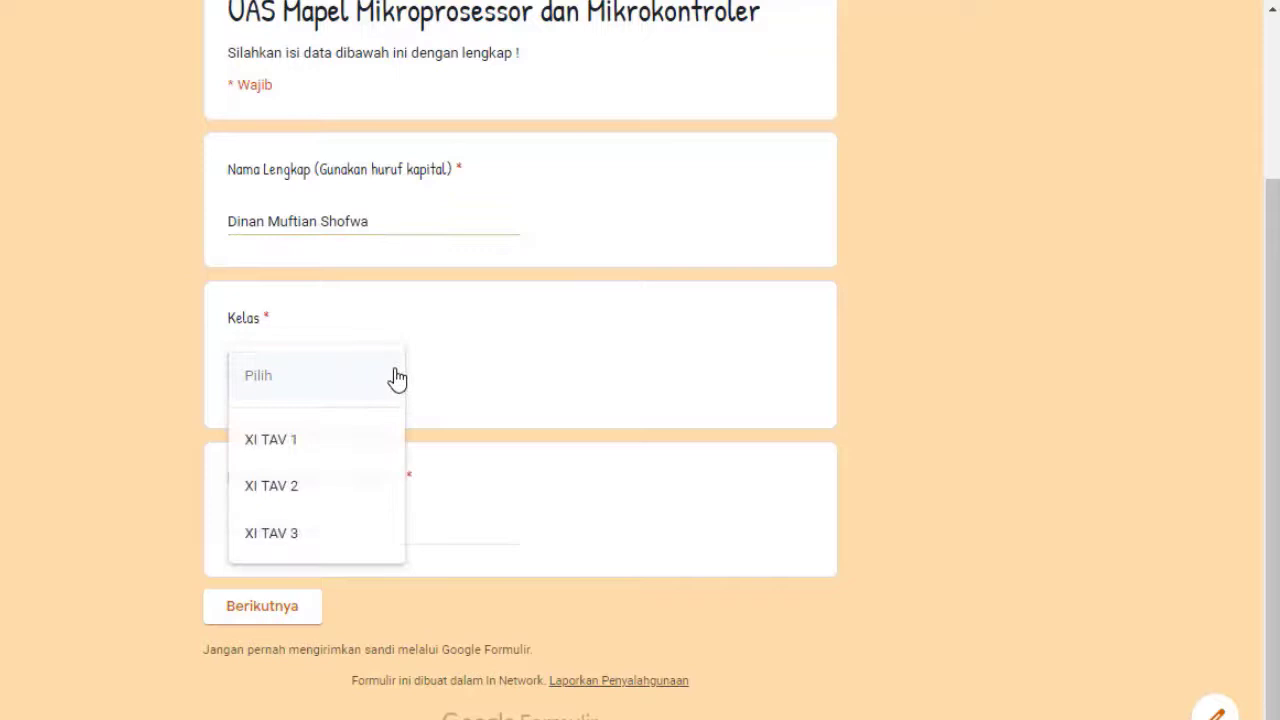
click(300, 537)
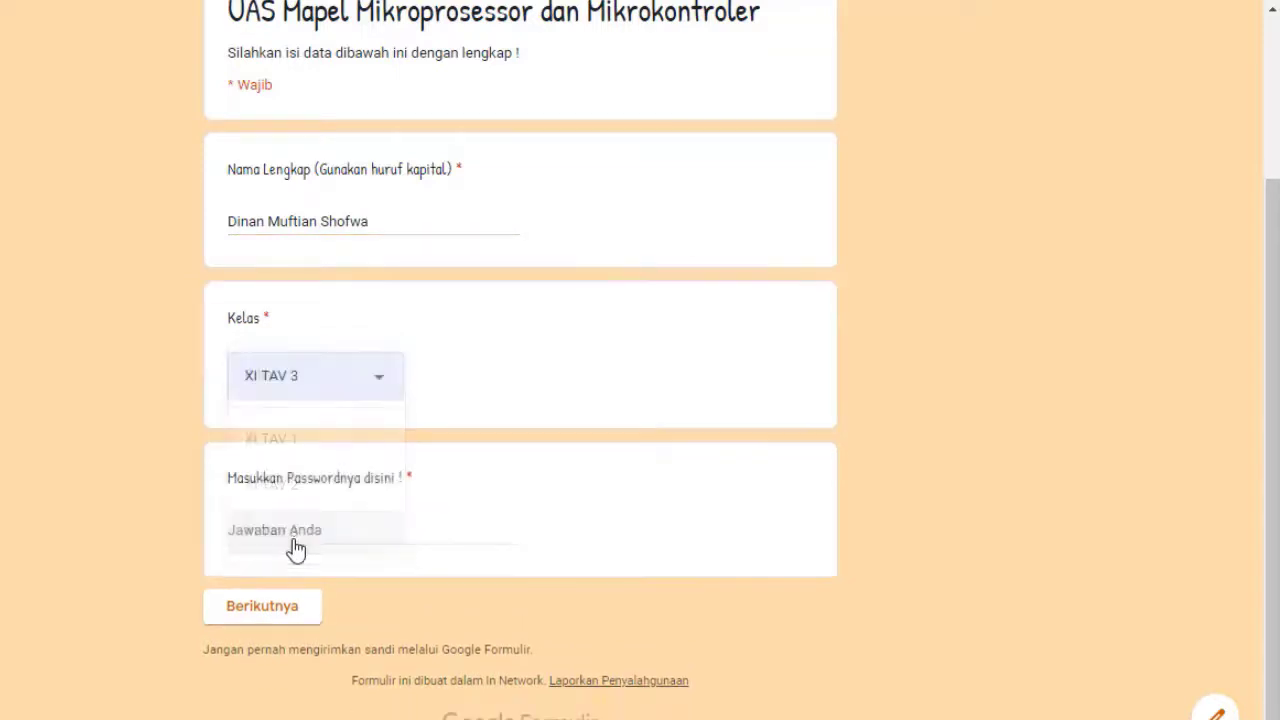
Enter an incorrect password so the 'Maaf password…' error appears, then return to the field
click(344, 526)
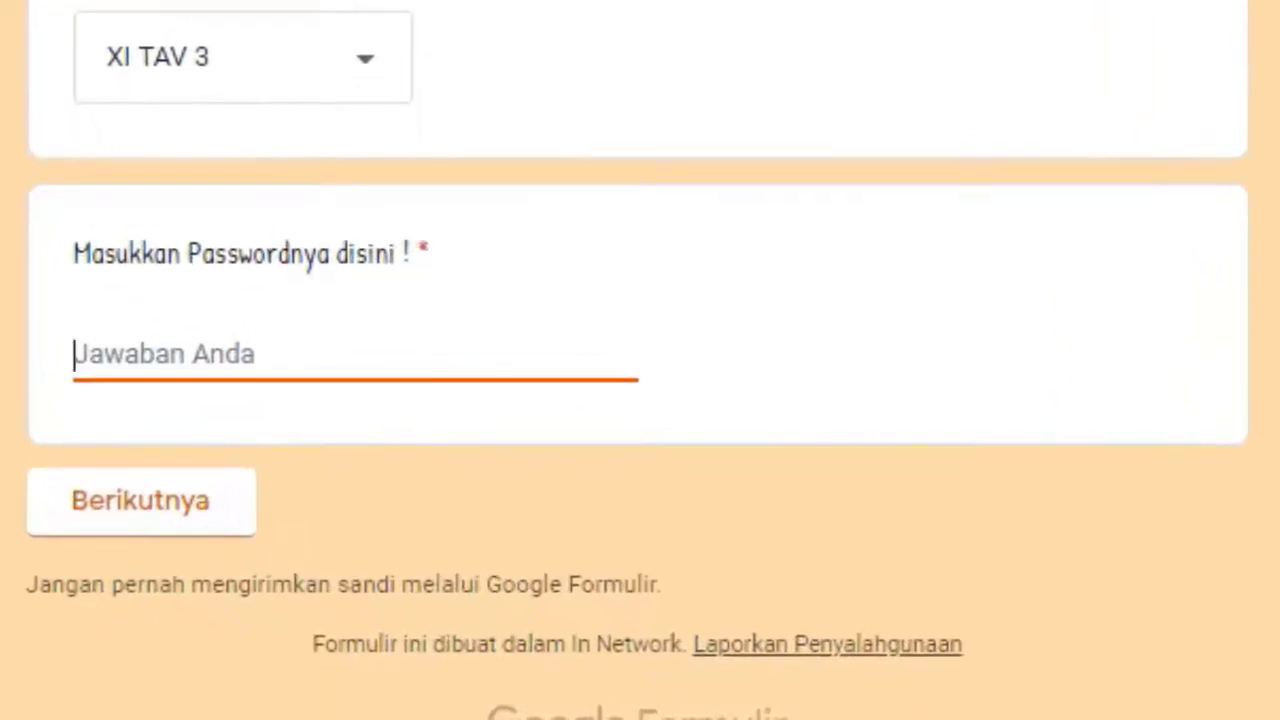
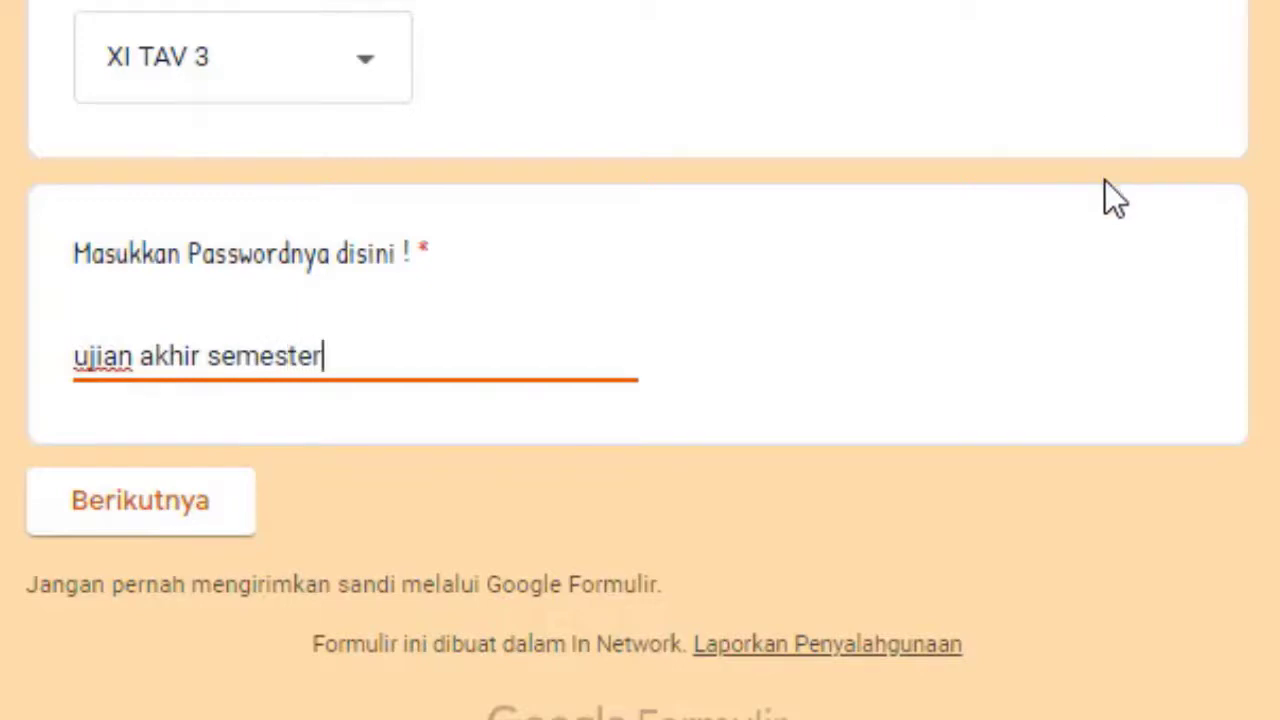
click(1106, 297)
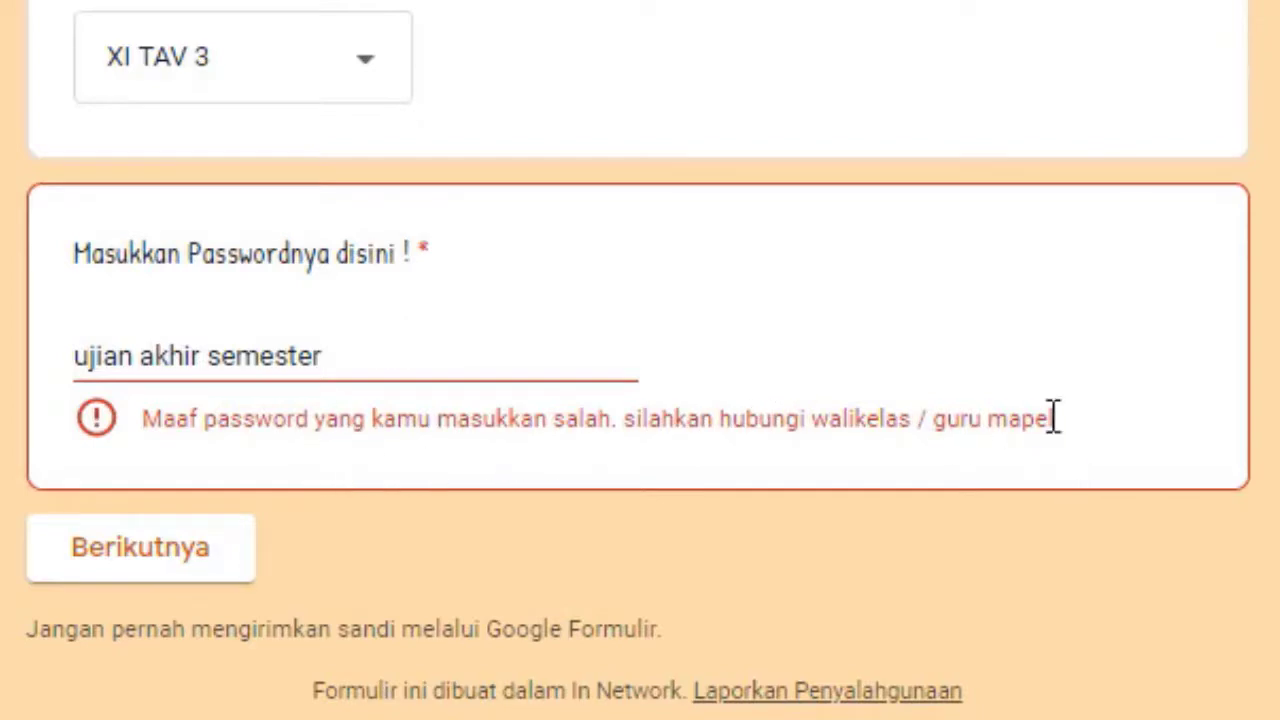
click(385, 347)
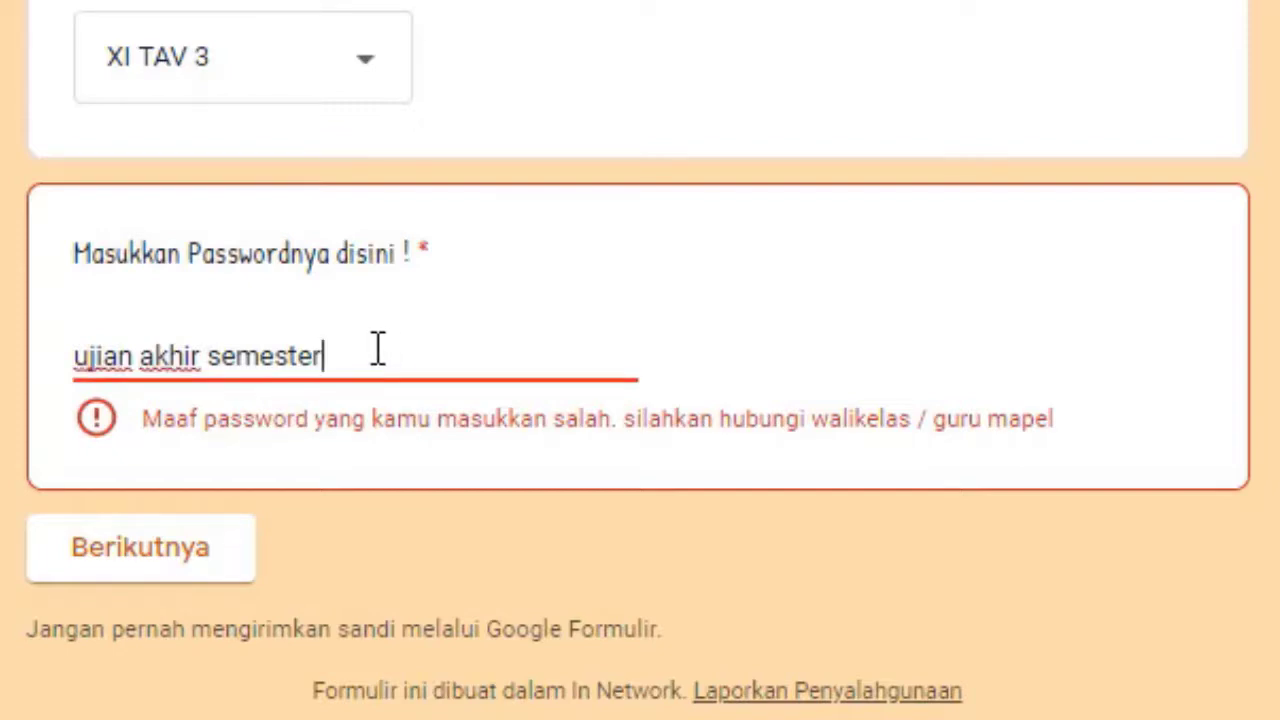
Replace the answer with the correct password and test lowercase and no-space variants
drag(354, 349, 13, 363)
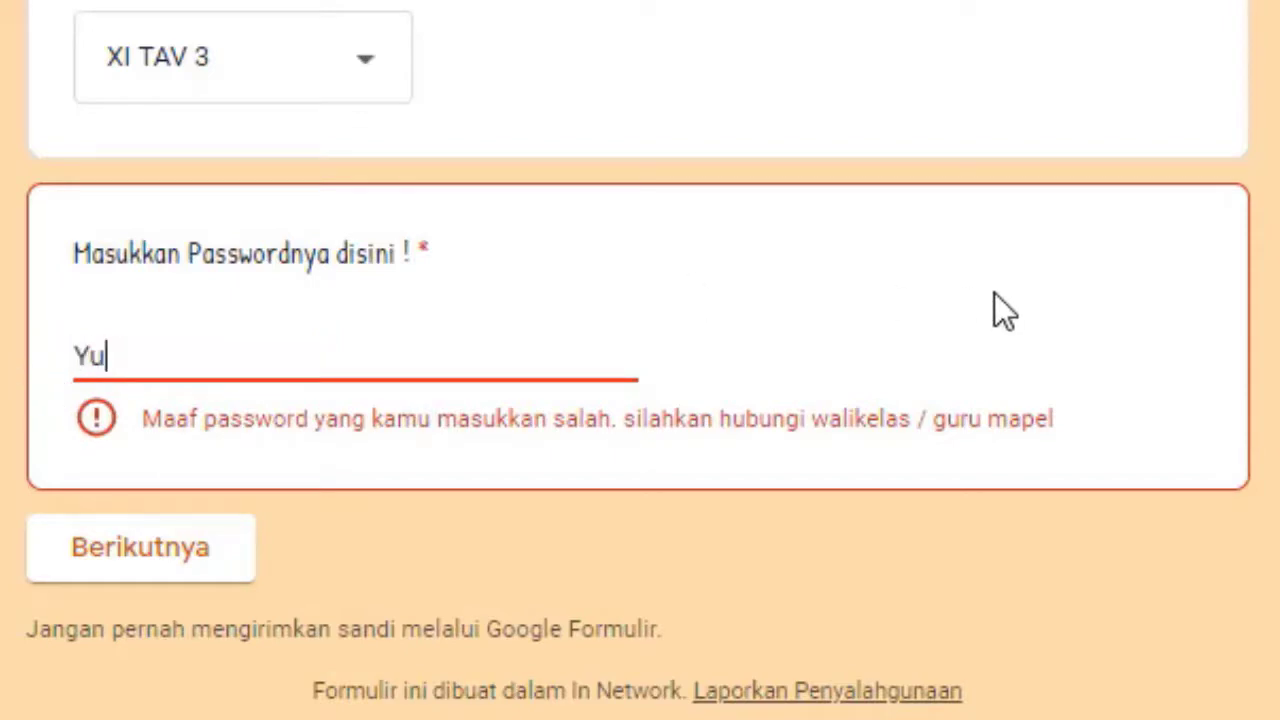
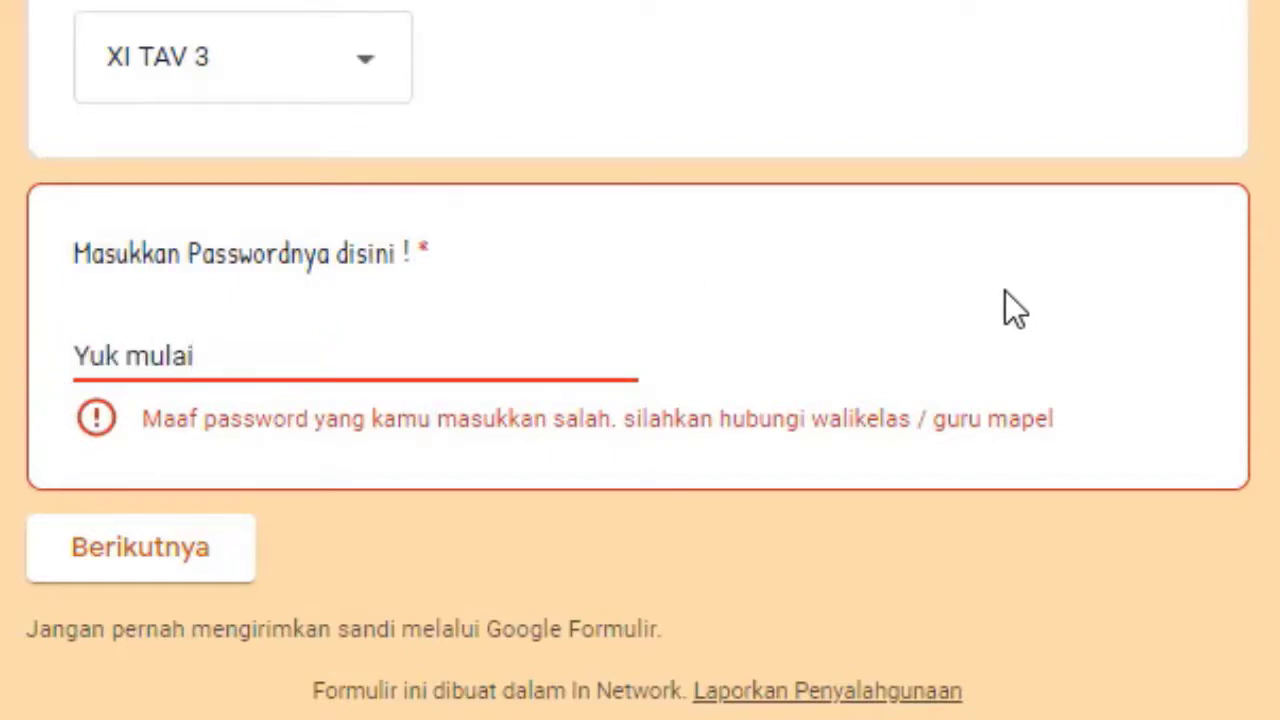
click(1008, 290)
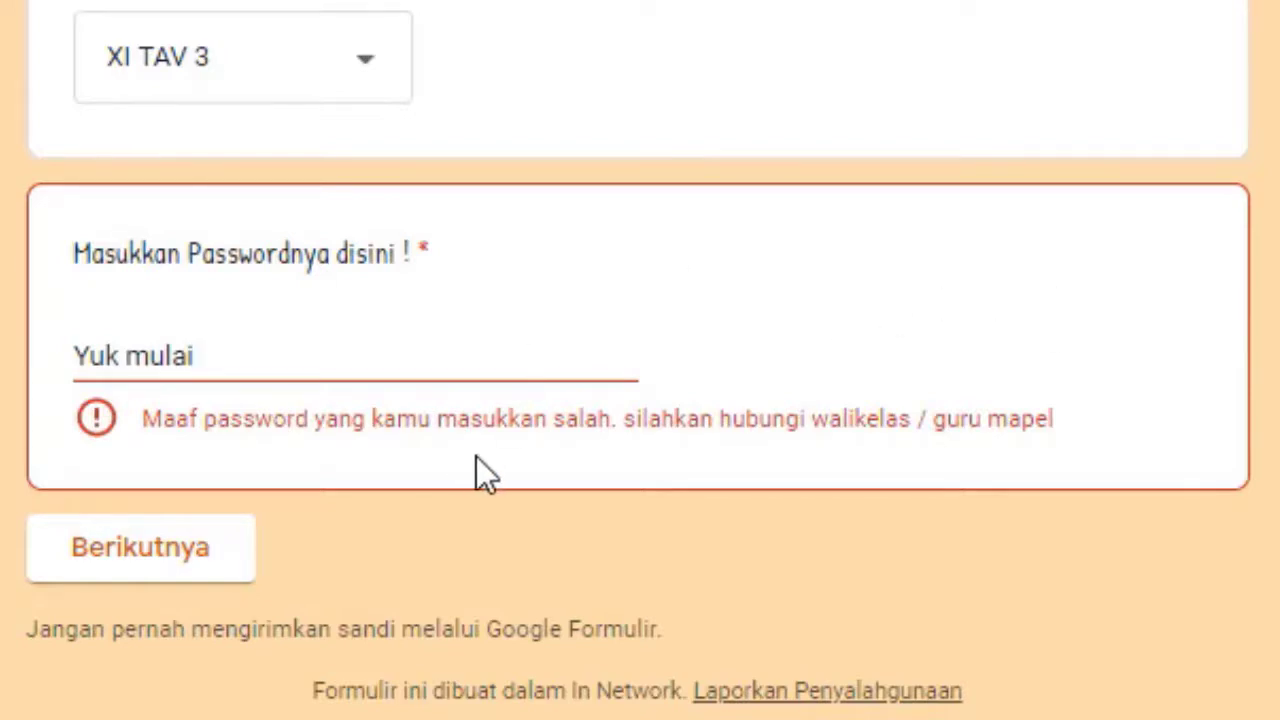
click(204, 355)
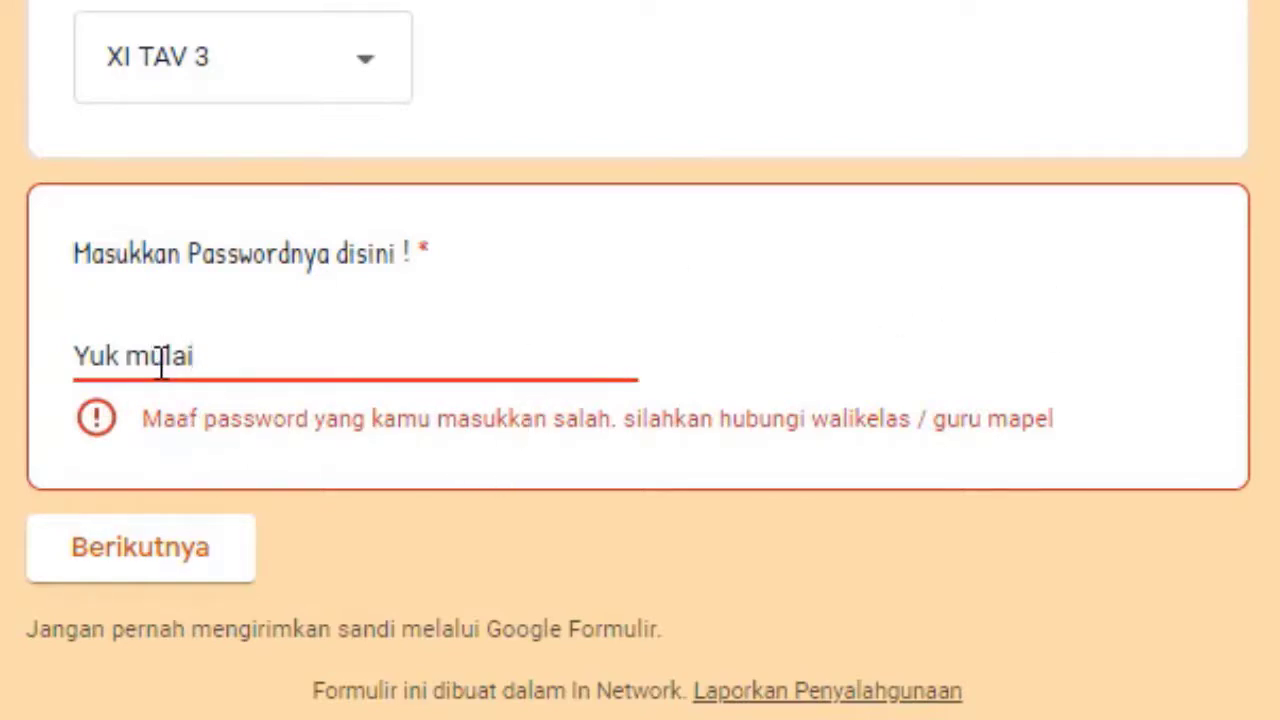
key(BackSpace)
key(BackSpace)
key(BackSpace)
key(BackSpace)
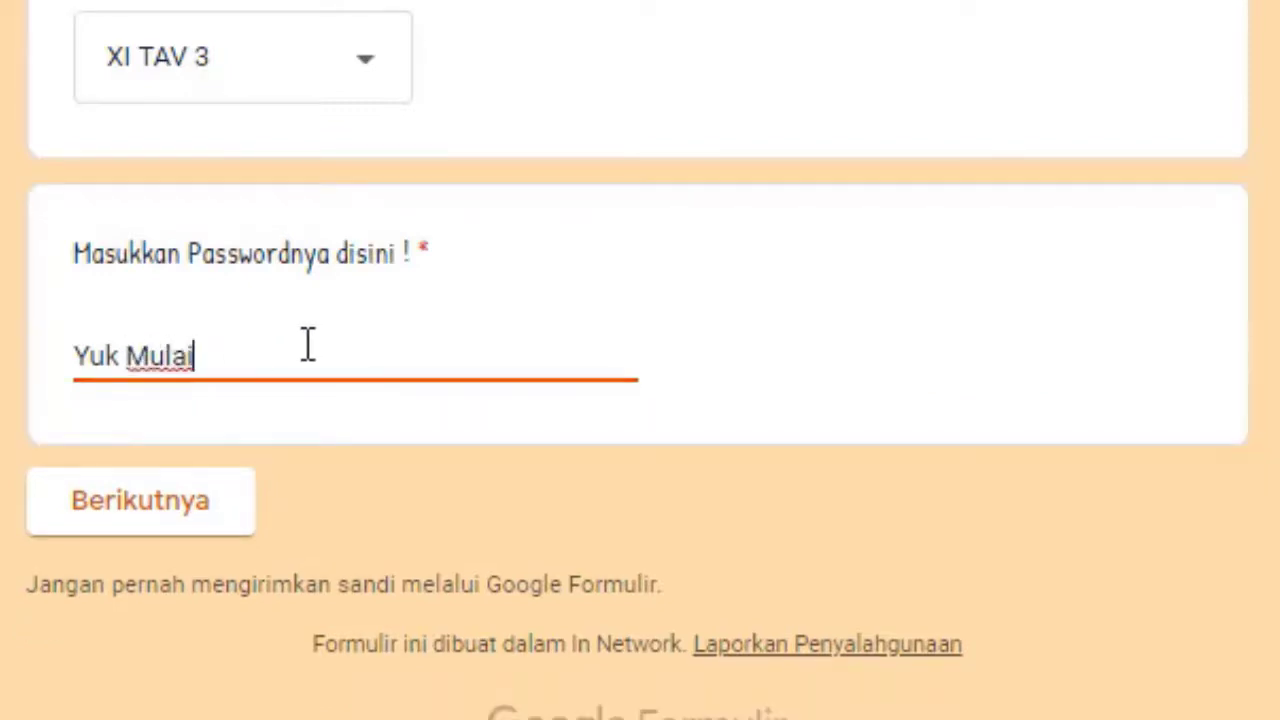
click(121, 356)
key(BackSpace)
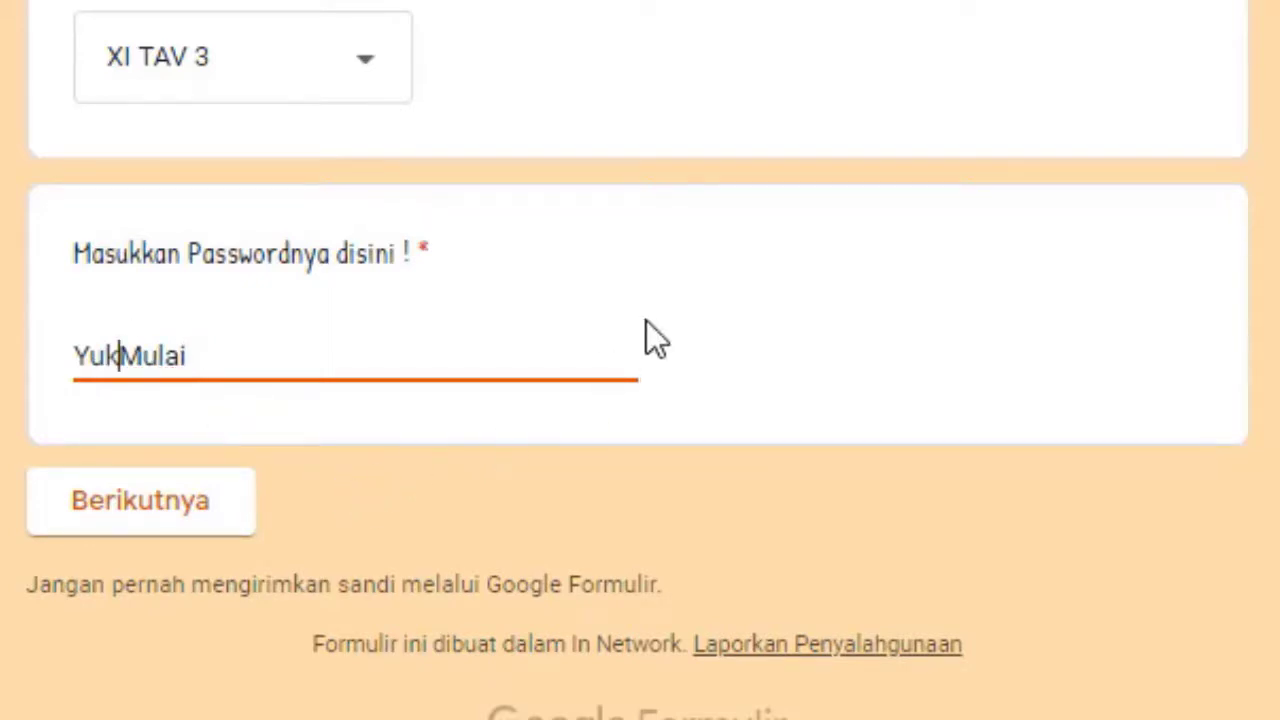
click(668, 292)
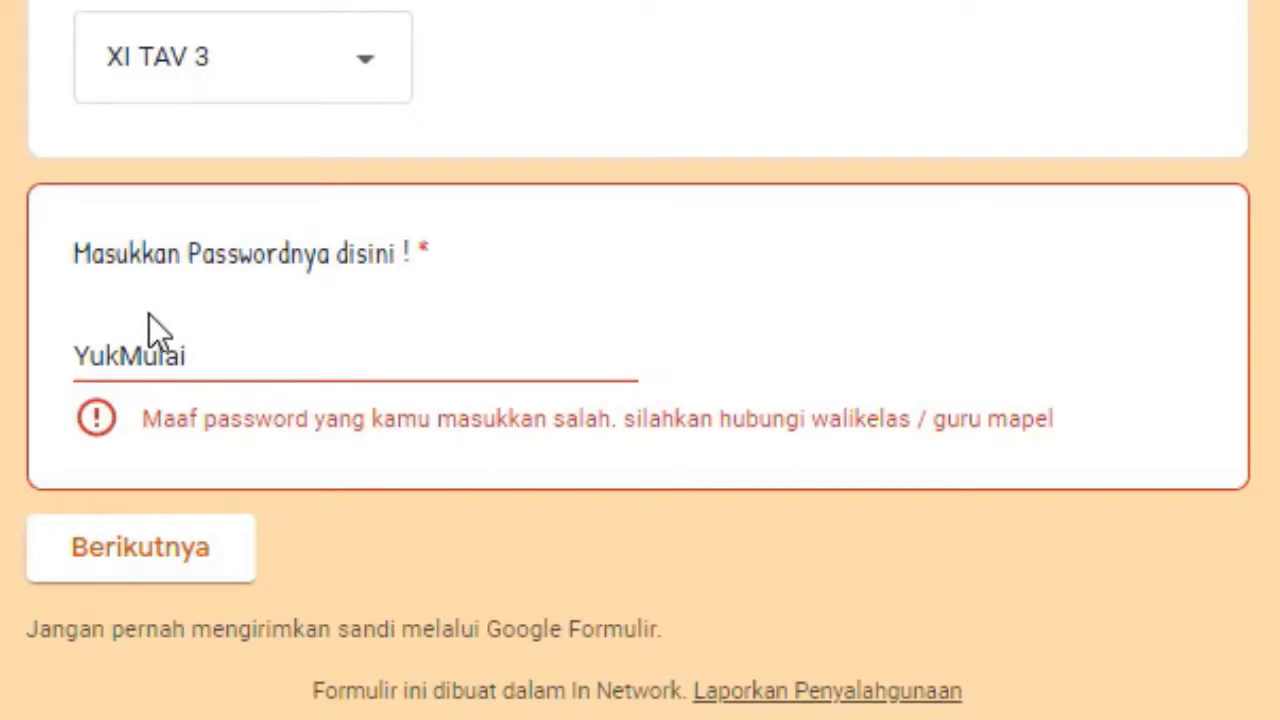
Restore the correctly spaced, capitalised password, advance to section 2, and close the preview
click(123, 357)
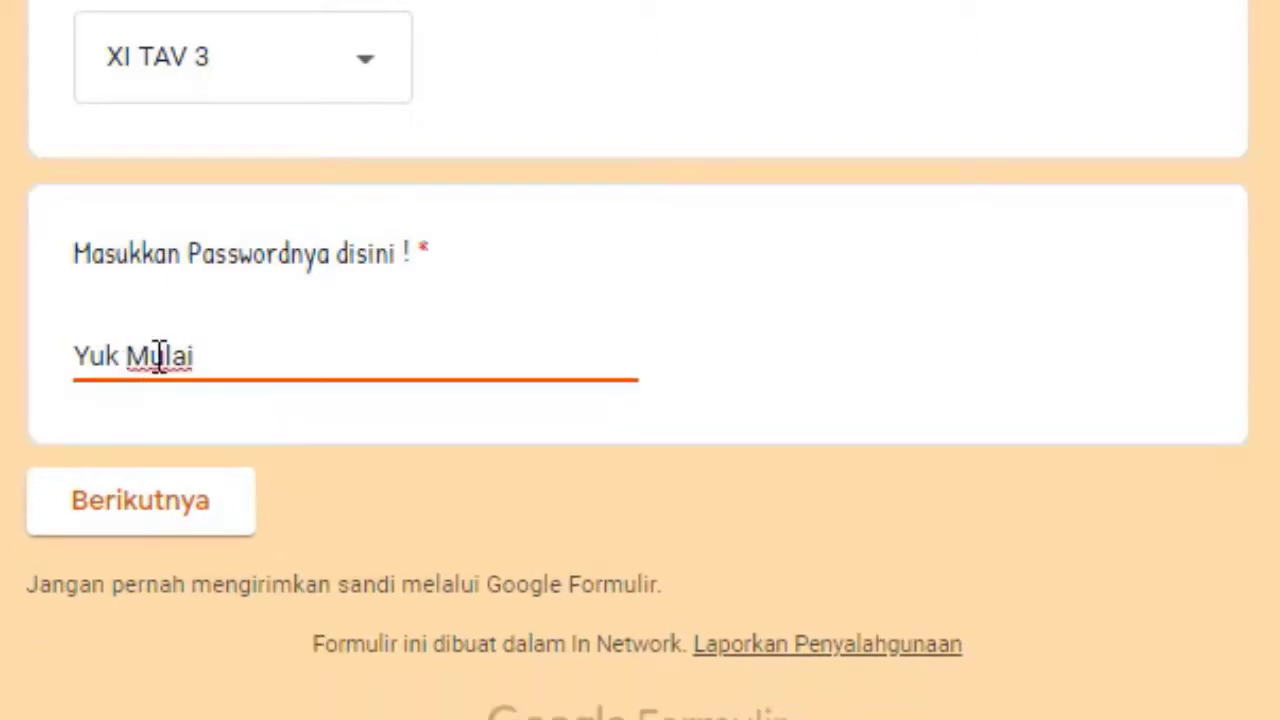
click(156, 357)
key(BackSpace)
text(m)
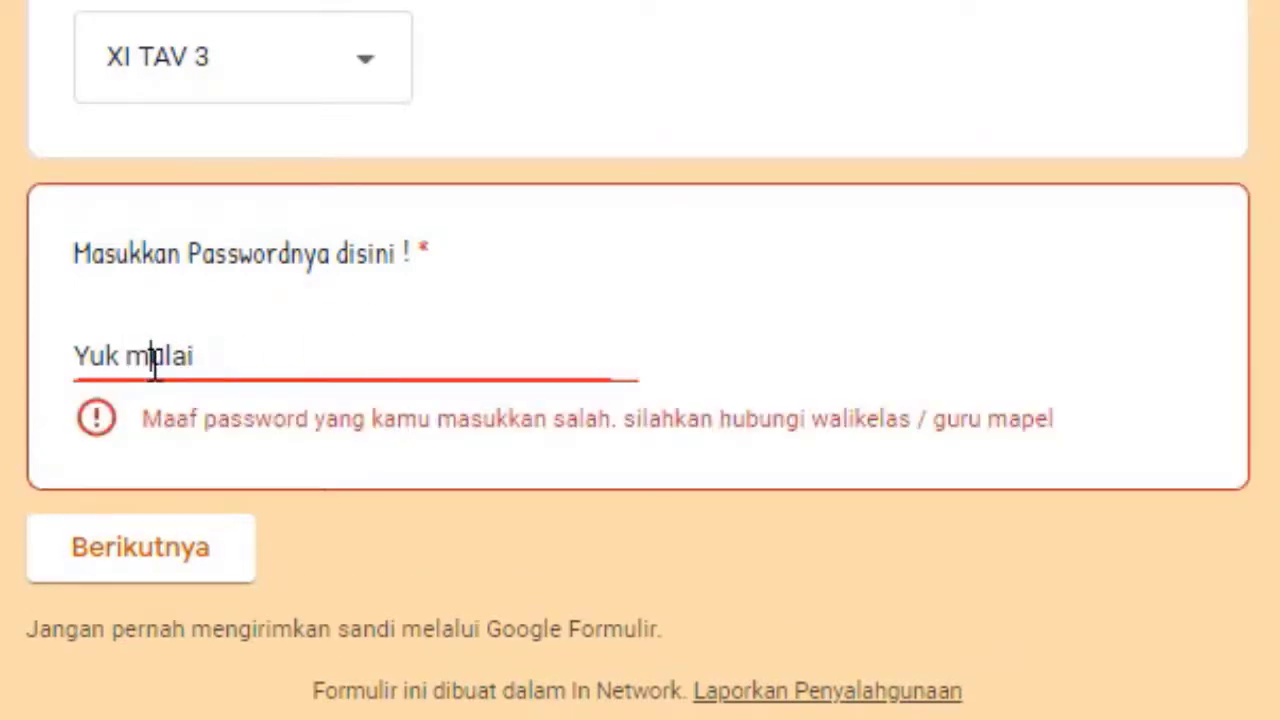
key(BackSpace)
text(M)
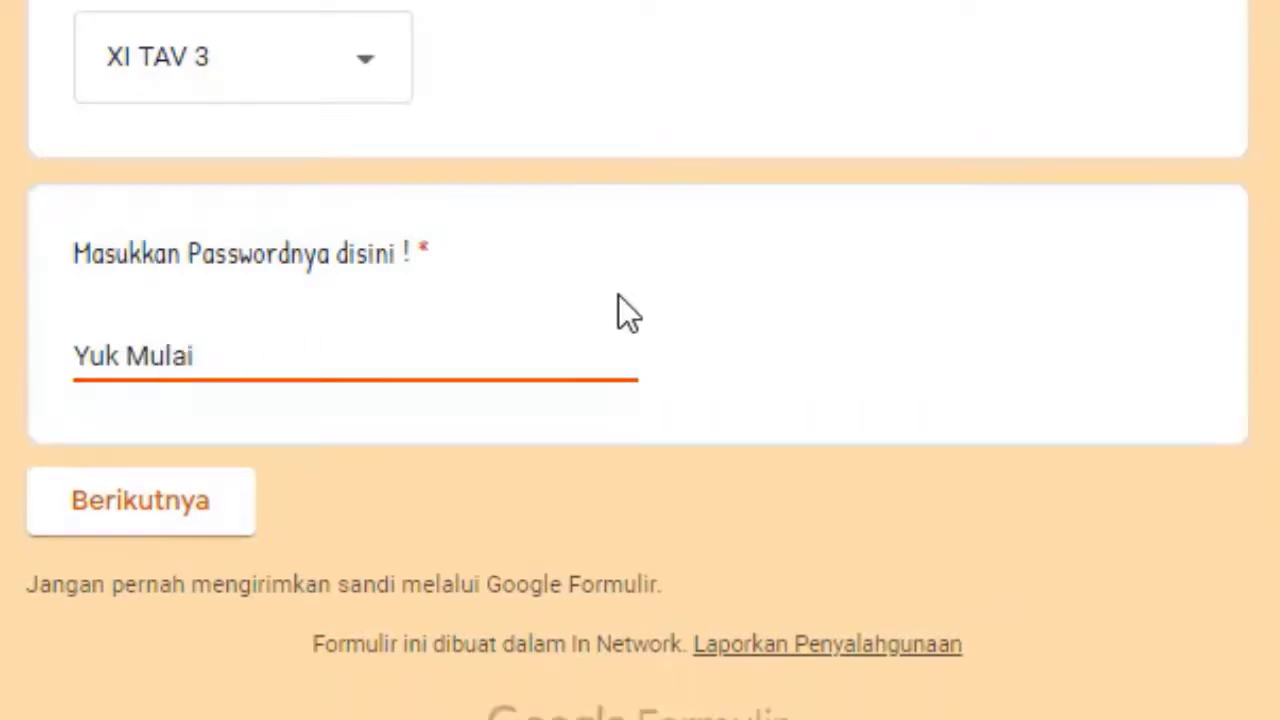
click(616, 296)
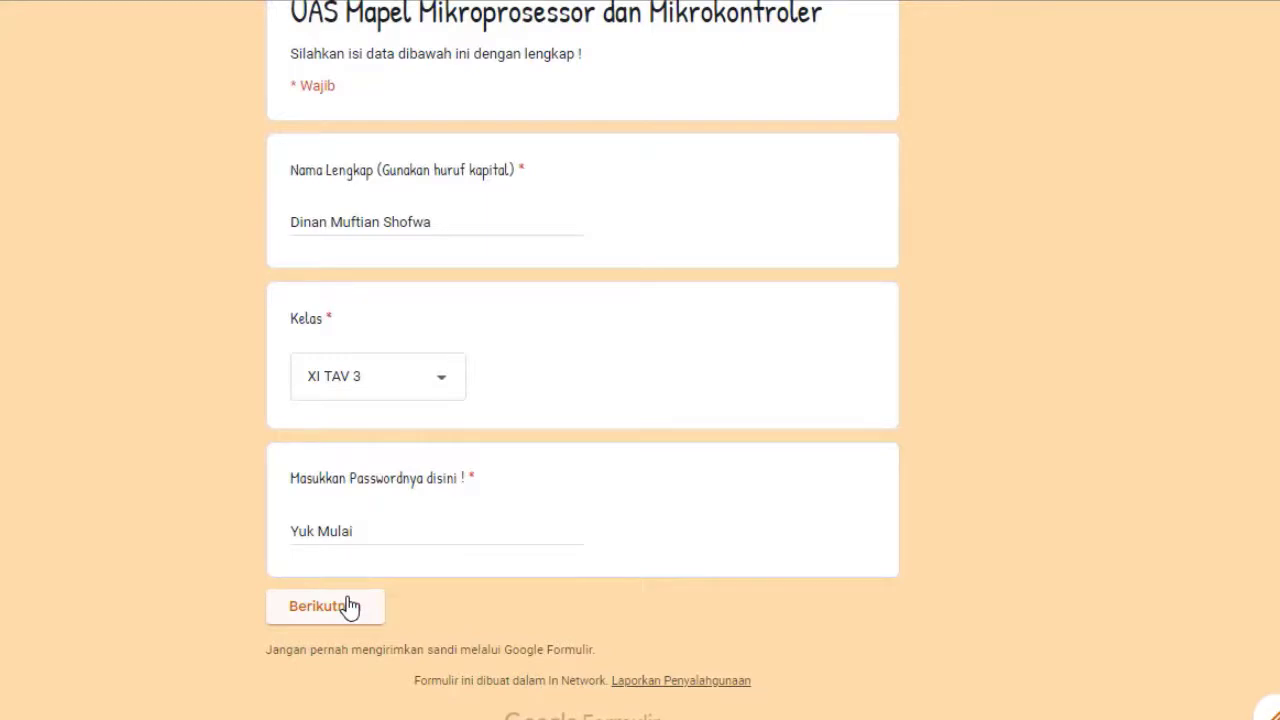
click(349, 606)
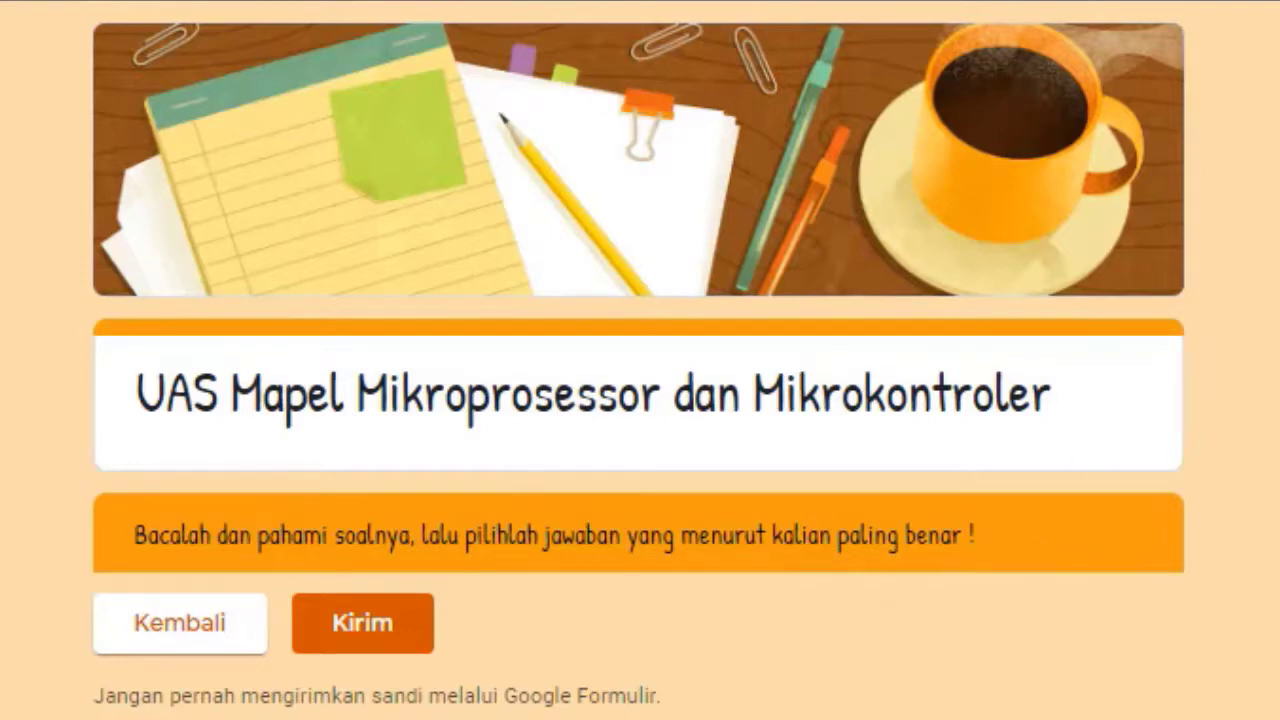
key(ctrl+w)
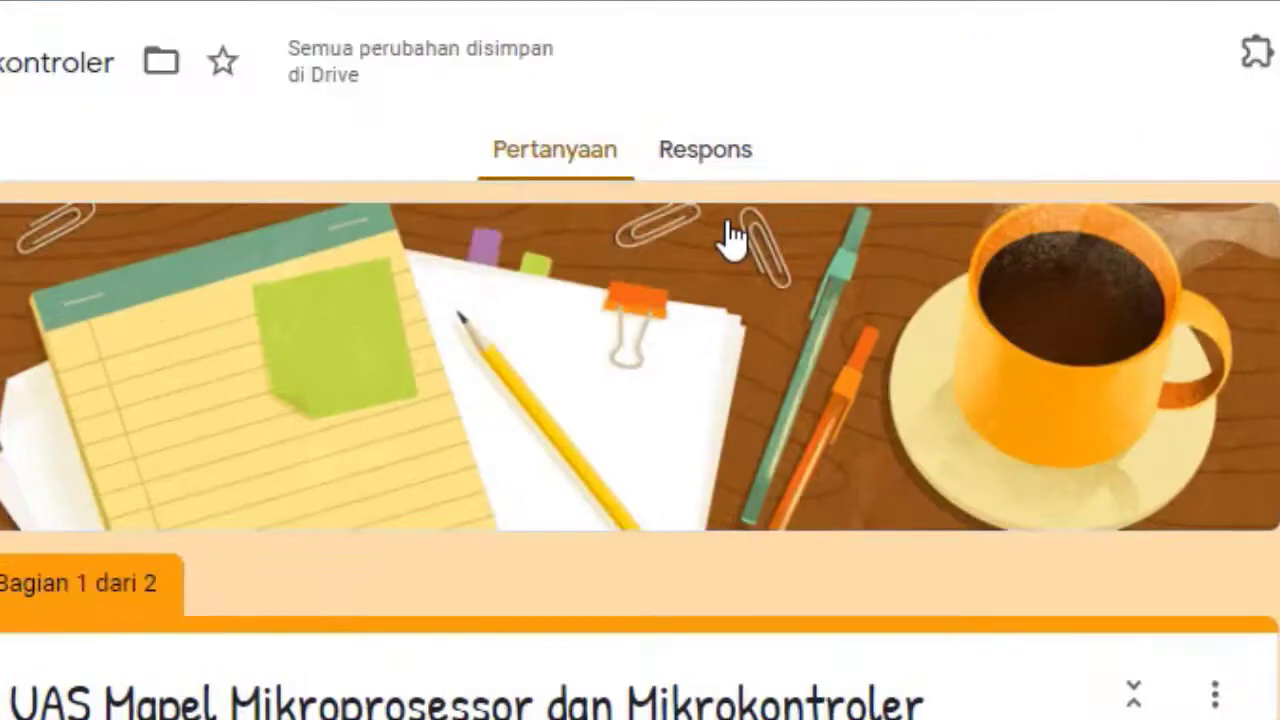
Inspect the first section's options and the password question's extra options without changing anything
scroll(760, 375, down, 10)
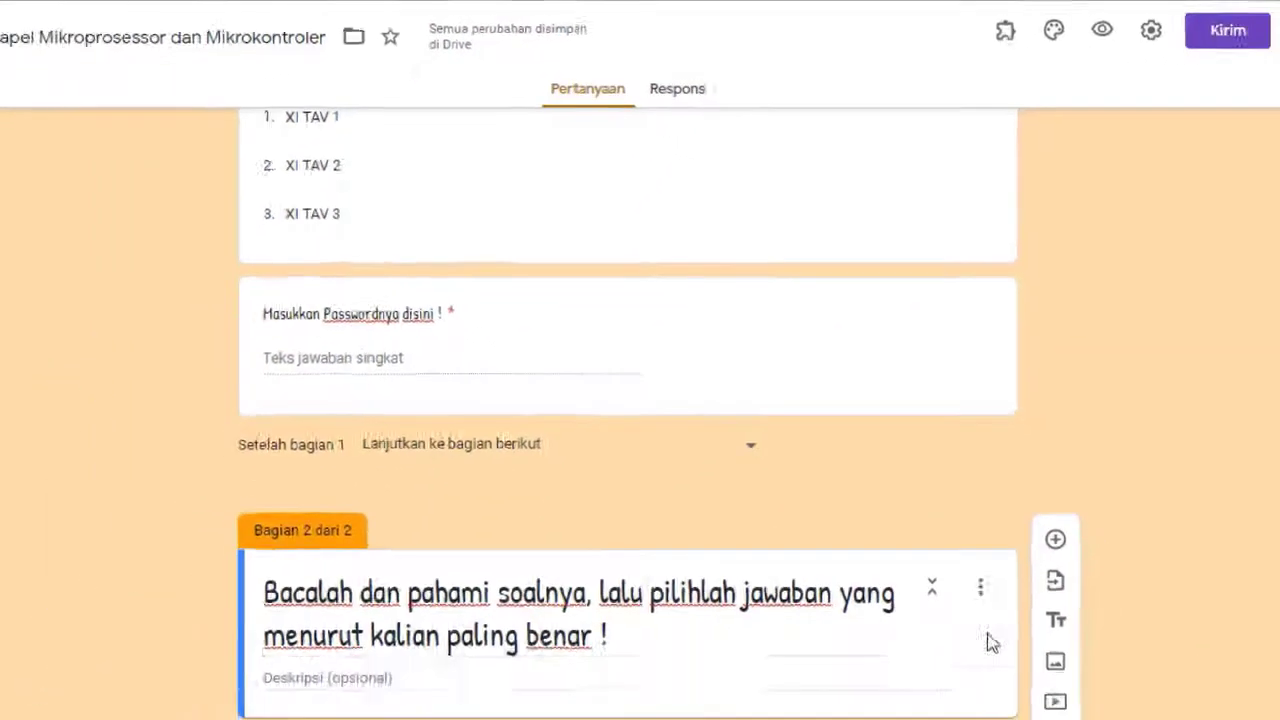
click(980, 587)
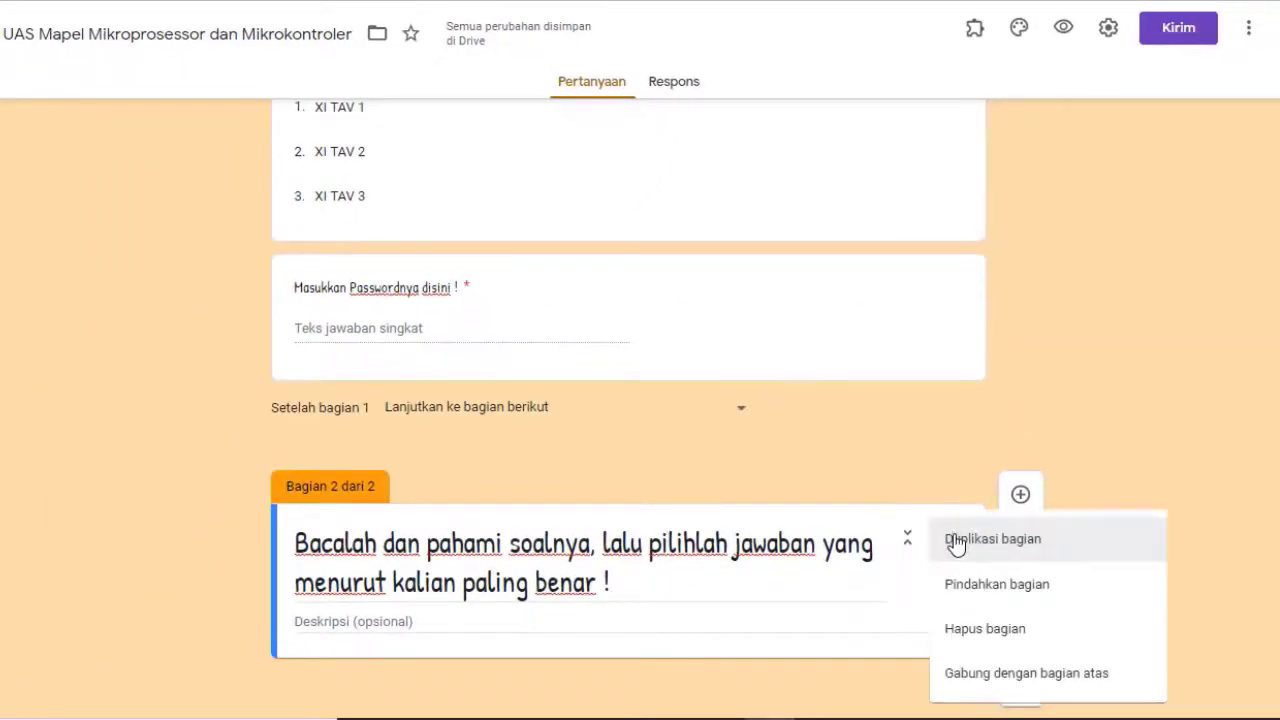
click(851, 599)
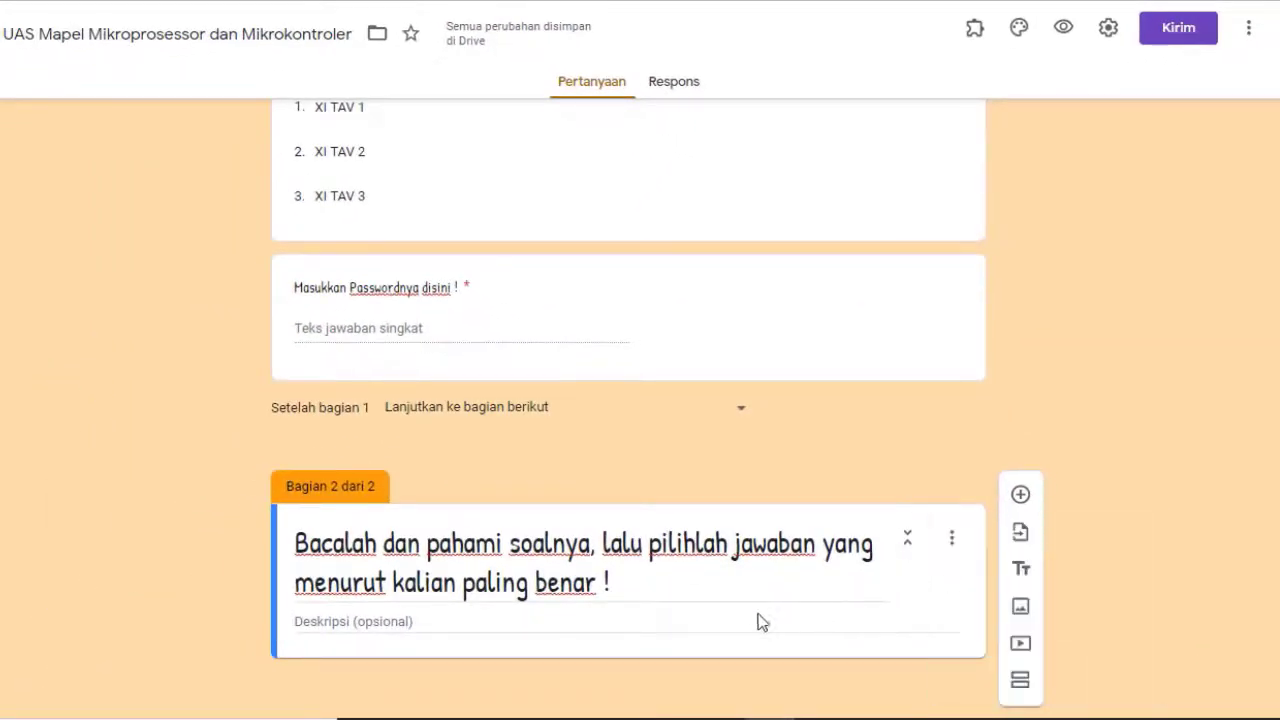
click(680, 313)
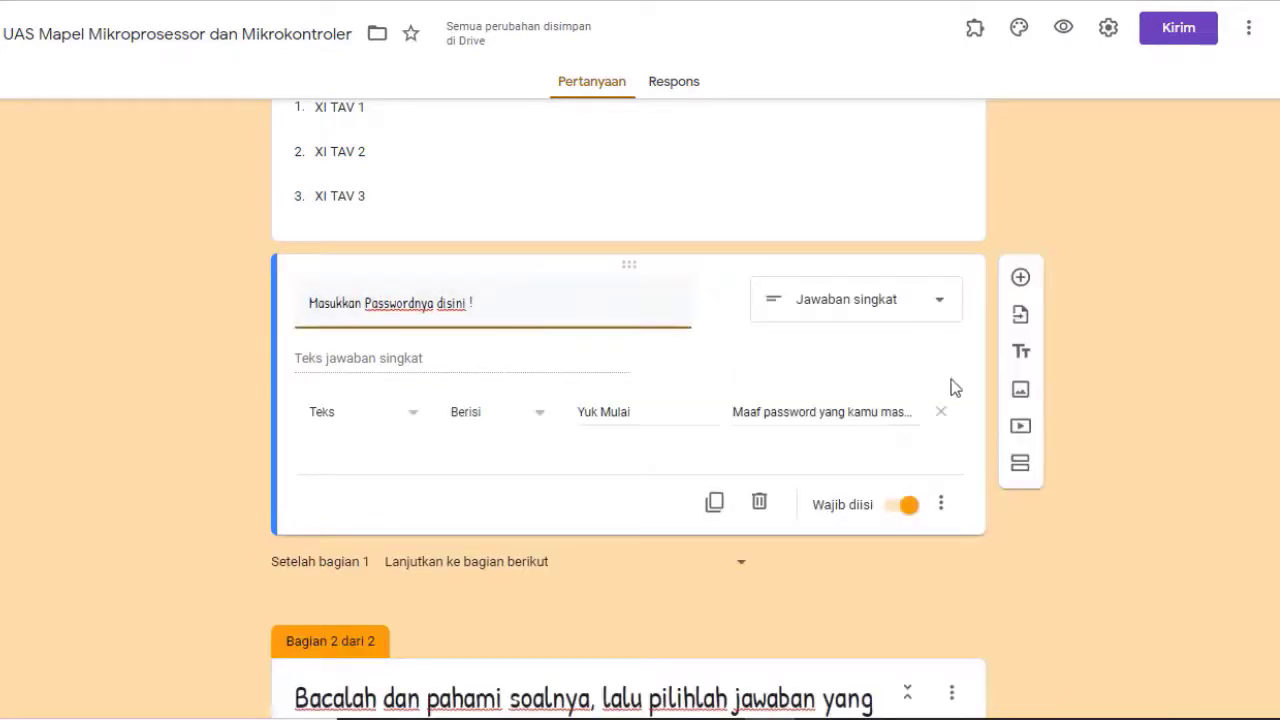
click(942, 507)
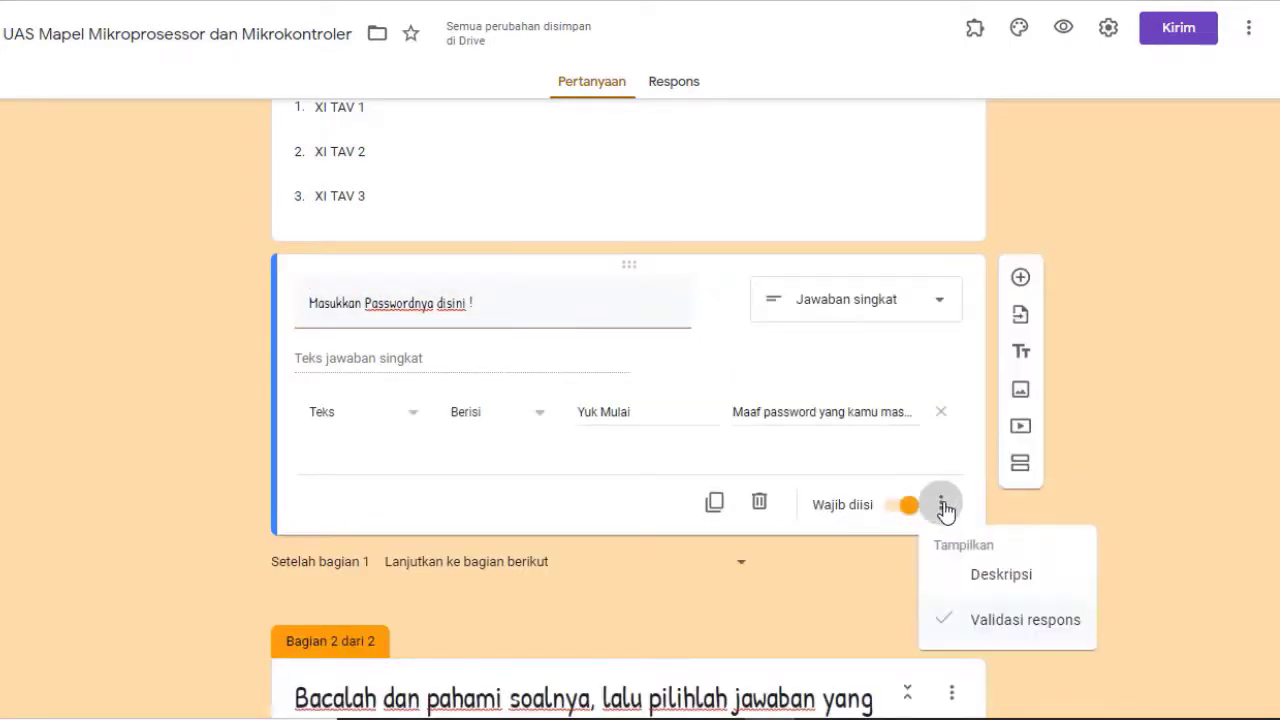
click(853, 577)
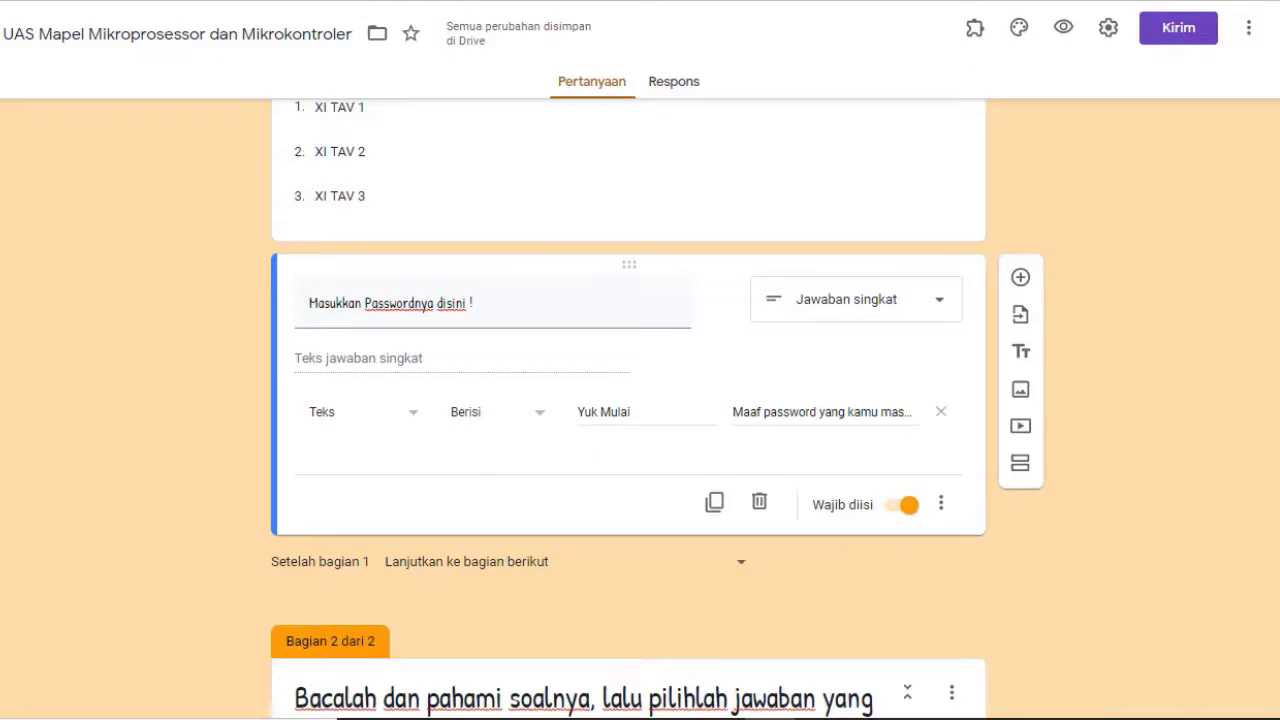
Select the section 2 title card and add a new multiple-choice question below it
scroll(1108, 302, down, 2)
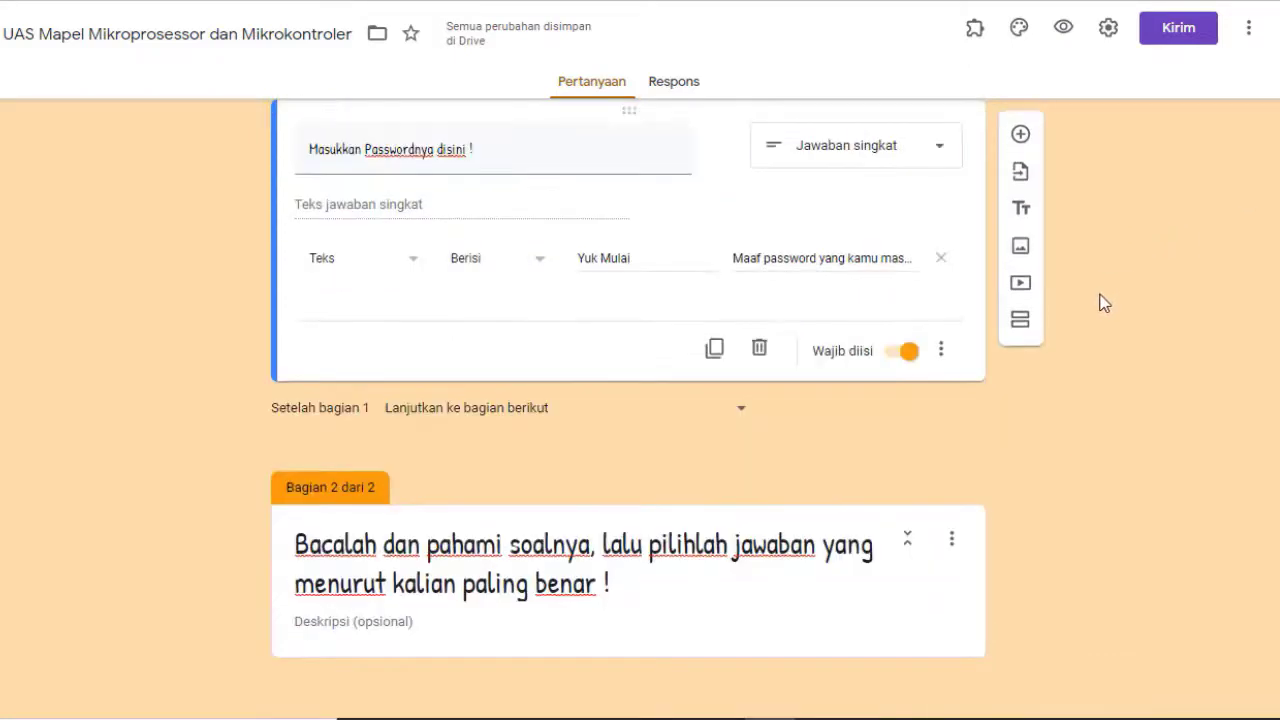
click(637, 602)
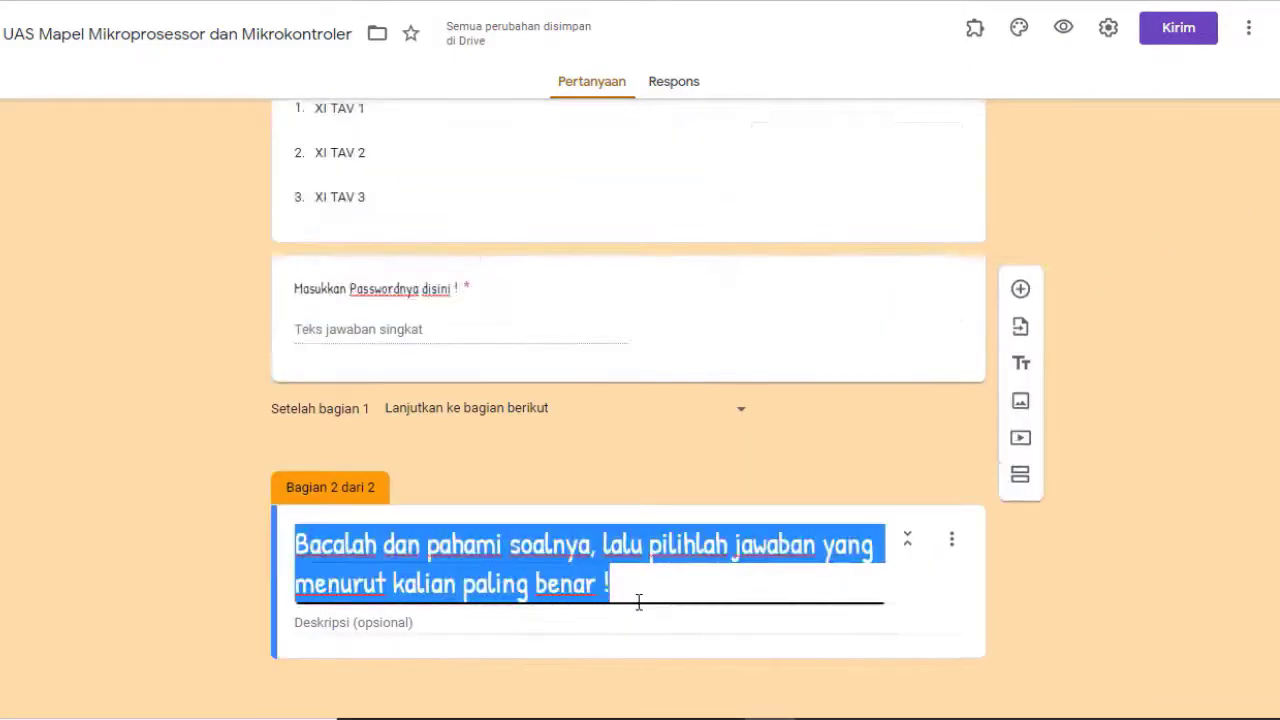
click(790, 645)
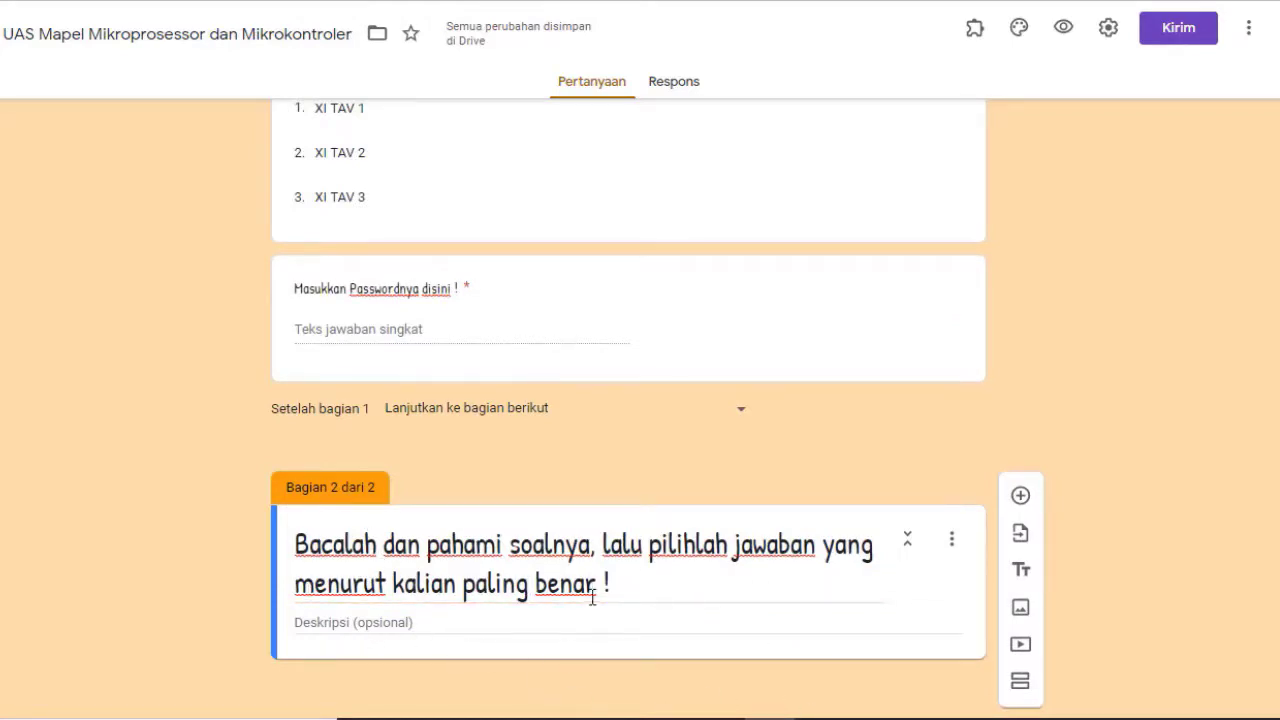
click(1021, 497)
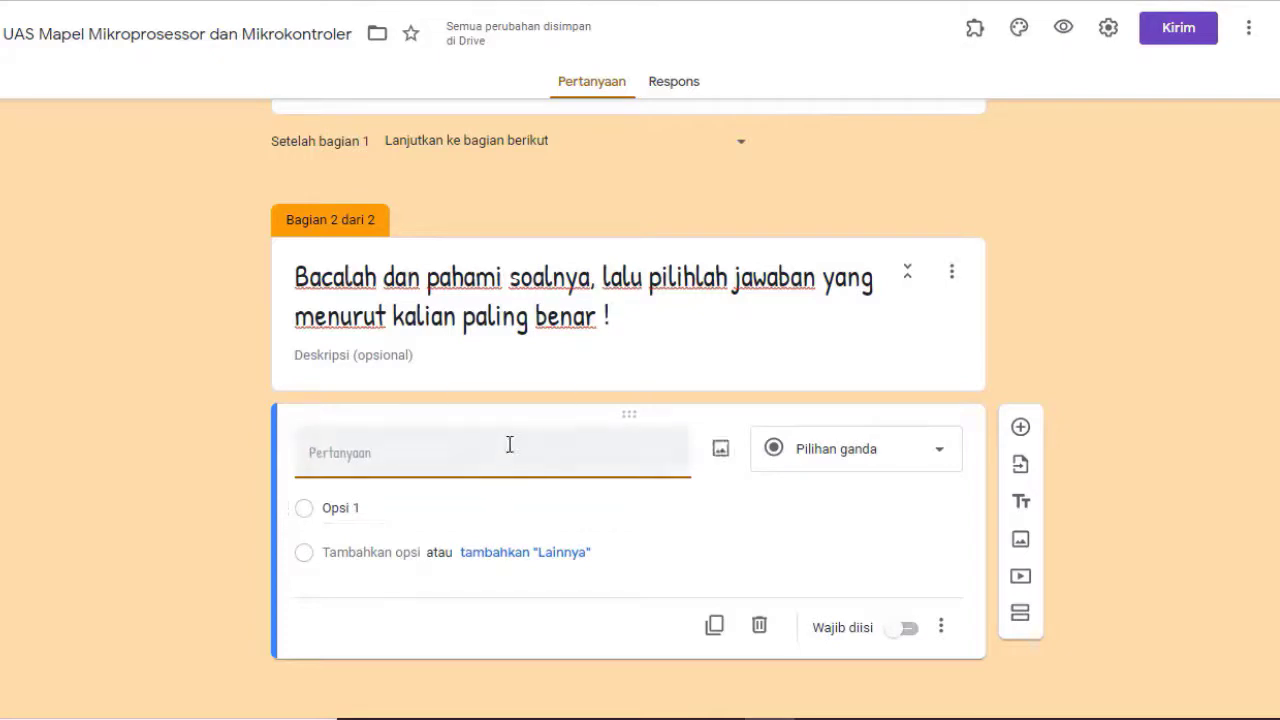
In Settings, drop the organisation-only restriction and limit responses to one per person
click(1108, 30)
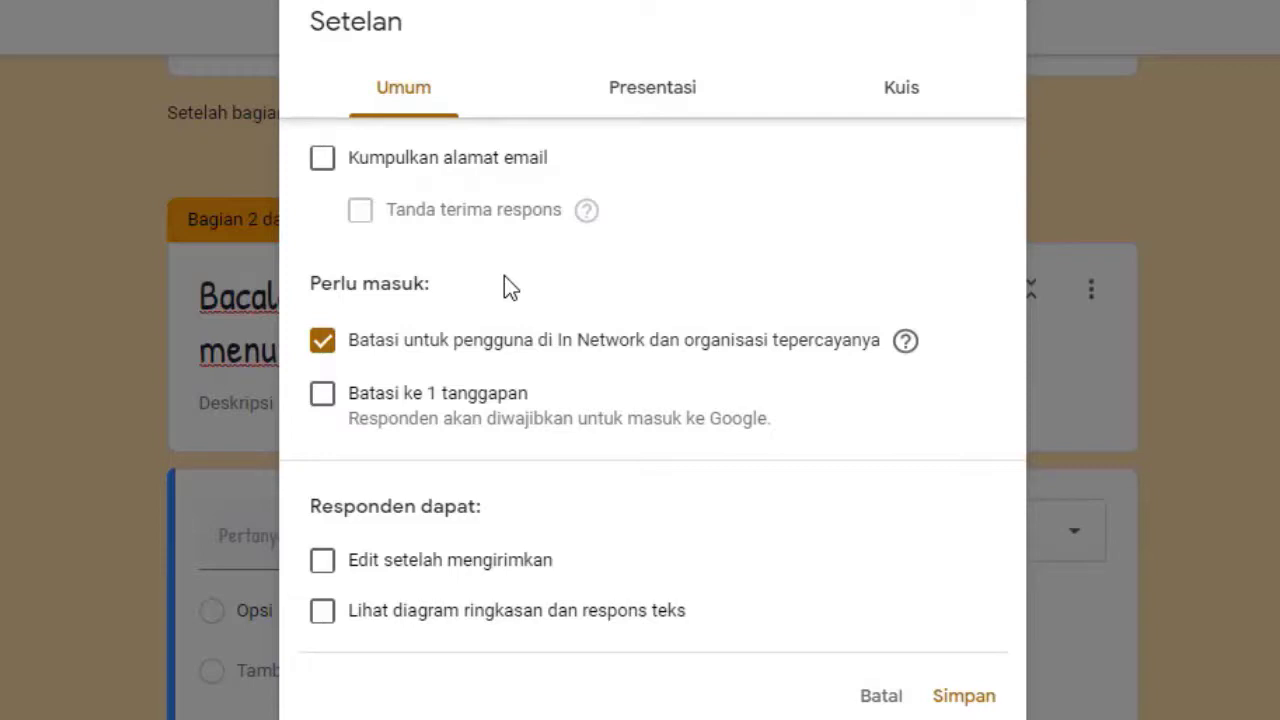
click(326, 344)
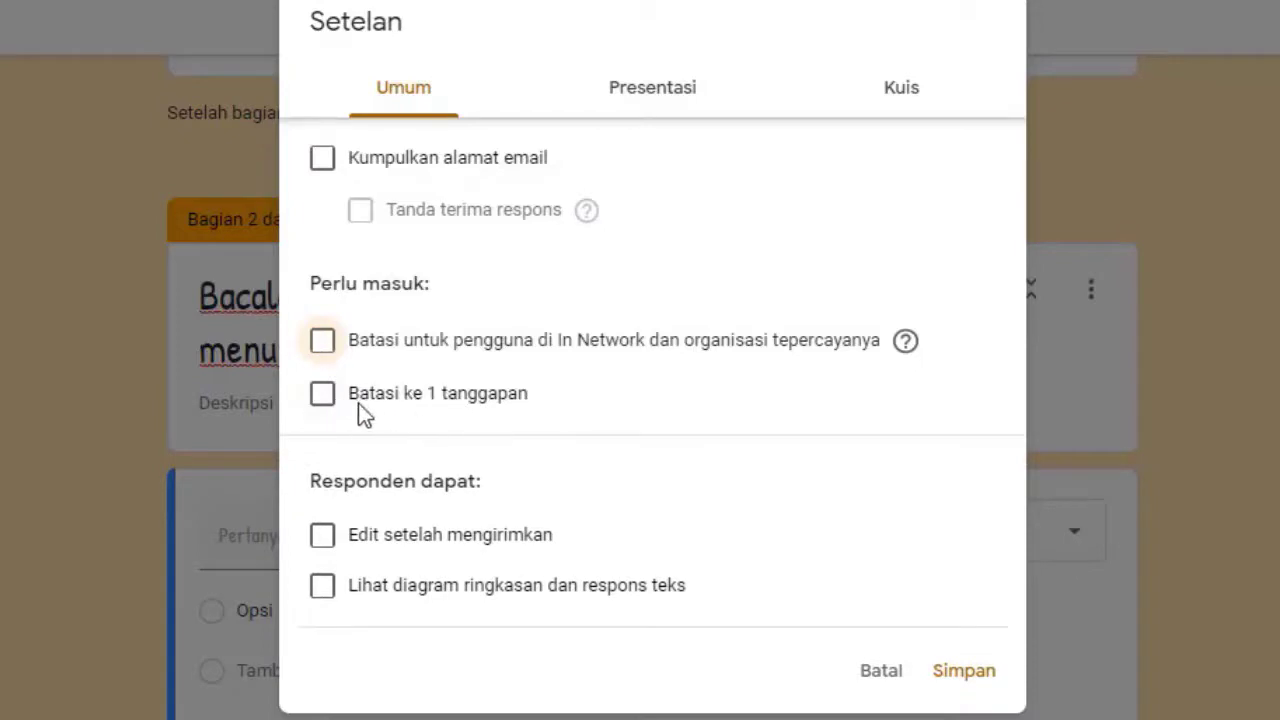
click(323, 396)
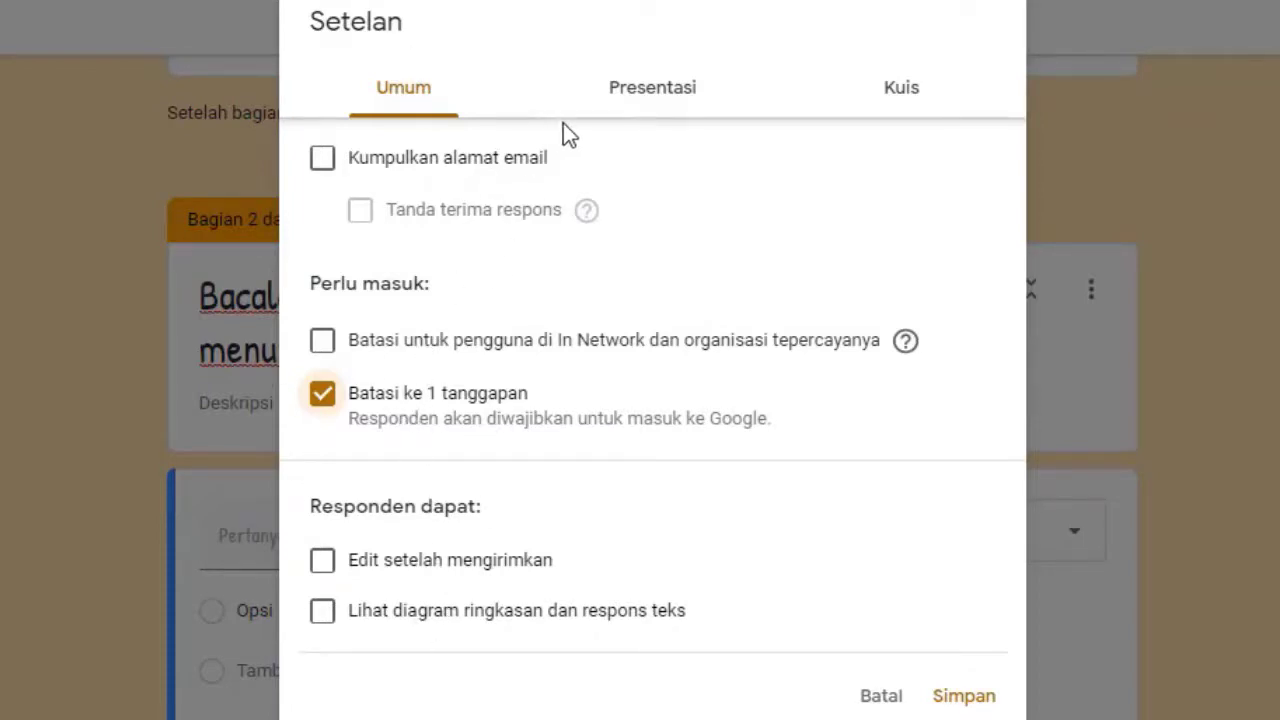
Turn on the progress bar and begin the confirmation message 'Selamat kalian sudah mengerjakan semua soalnya'
click(658, 94)
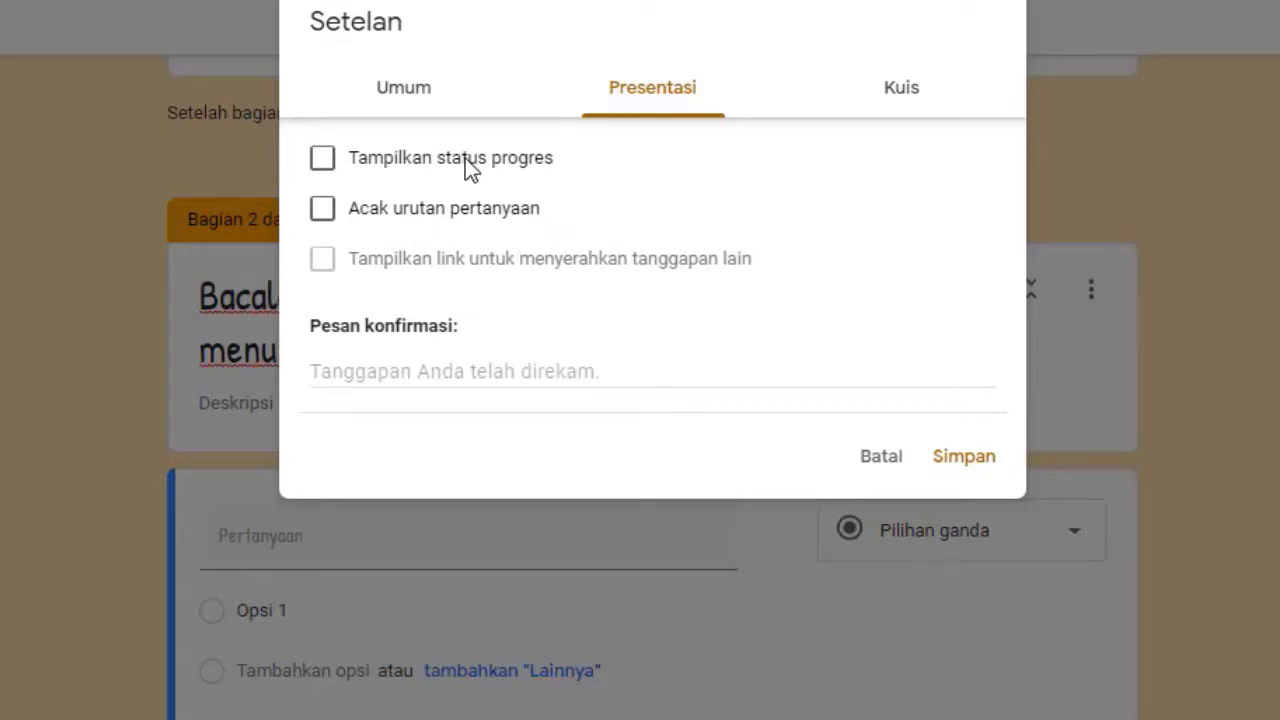
click(326, 168)
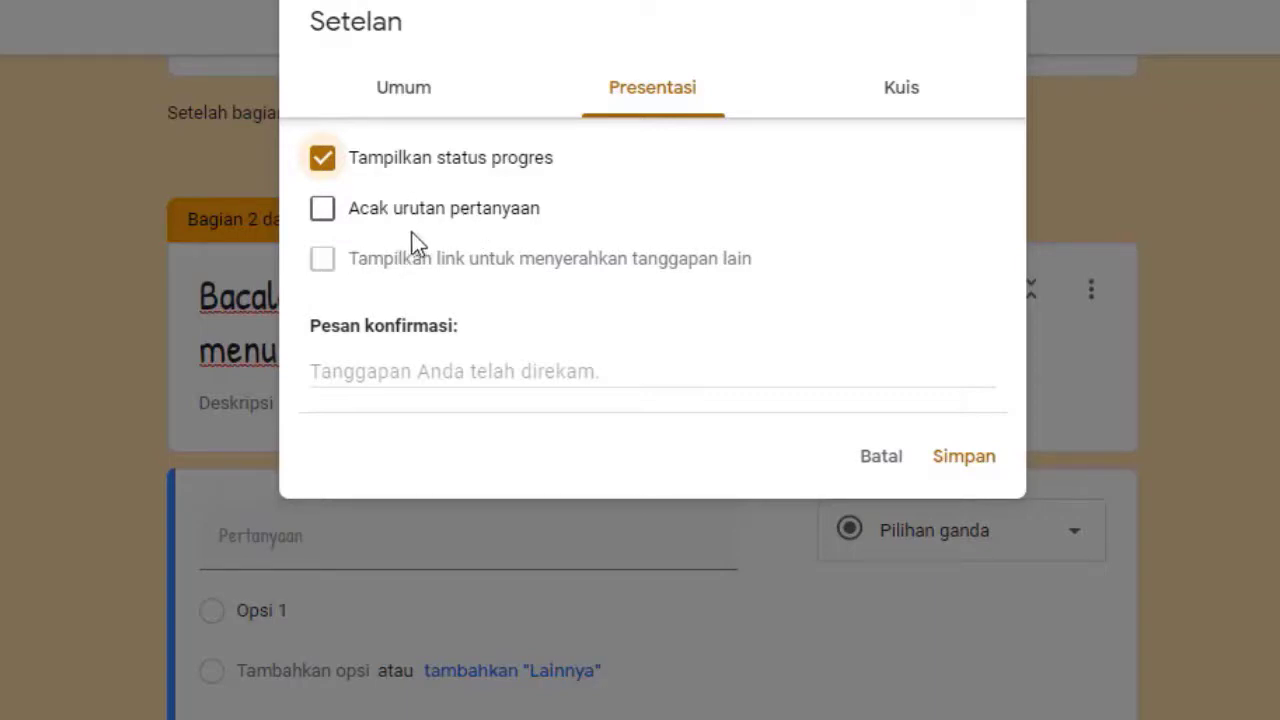
click(362, 363)
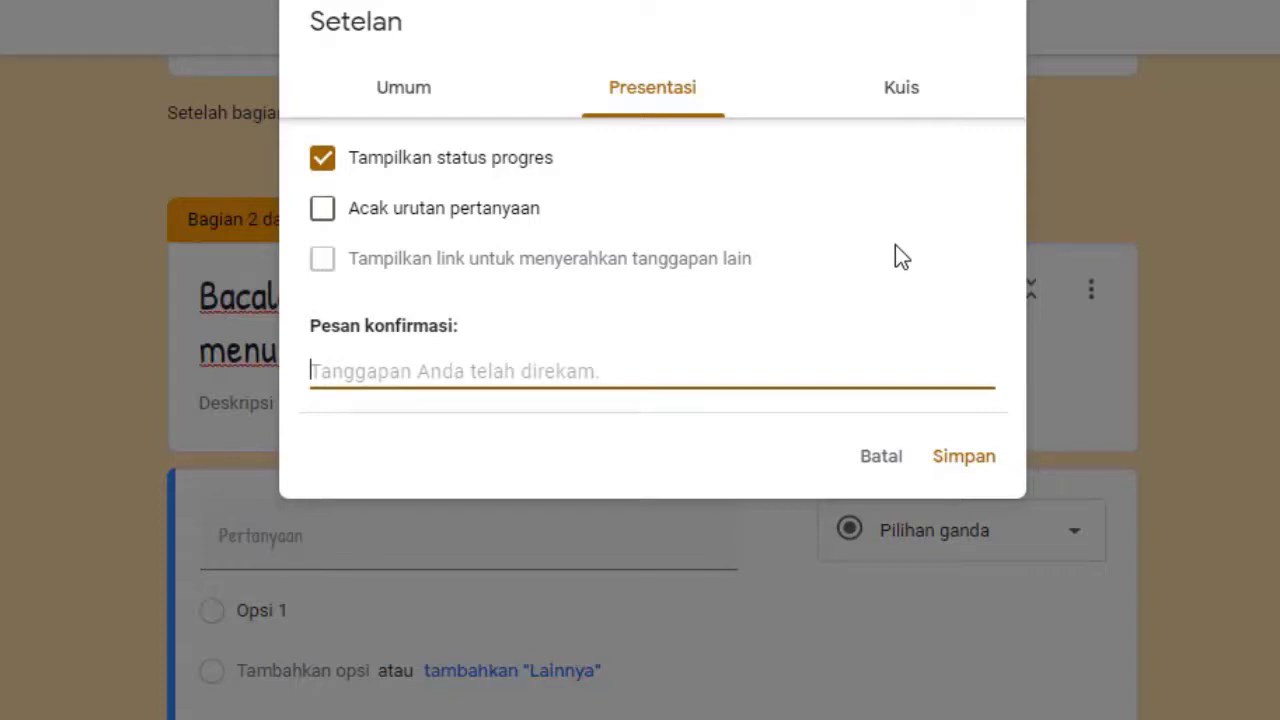
text(Sealam)
key(BackSpace)
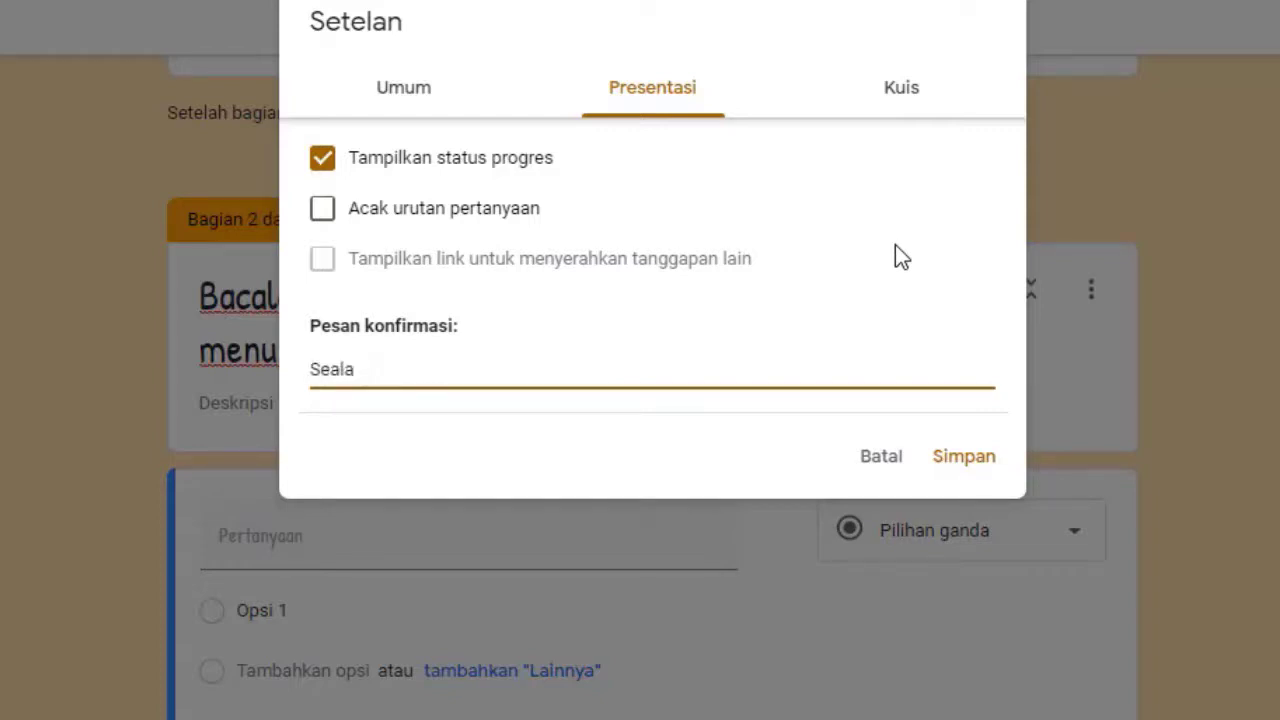
key(BackSpace)
key(BackSpace)
key(BackSpace)
text(lamat kalian sudah )
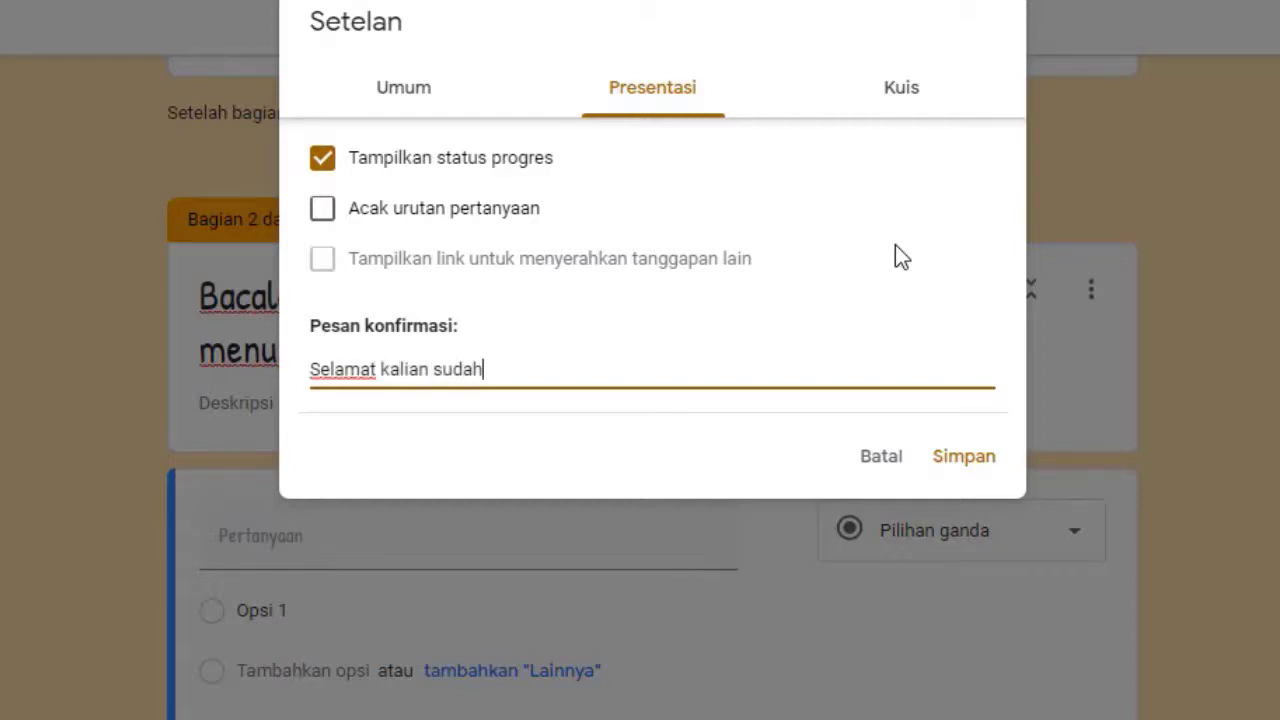
text(mengerj)
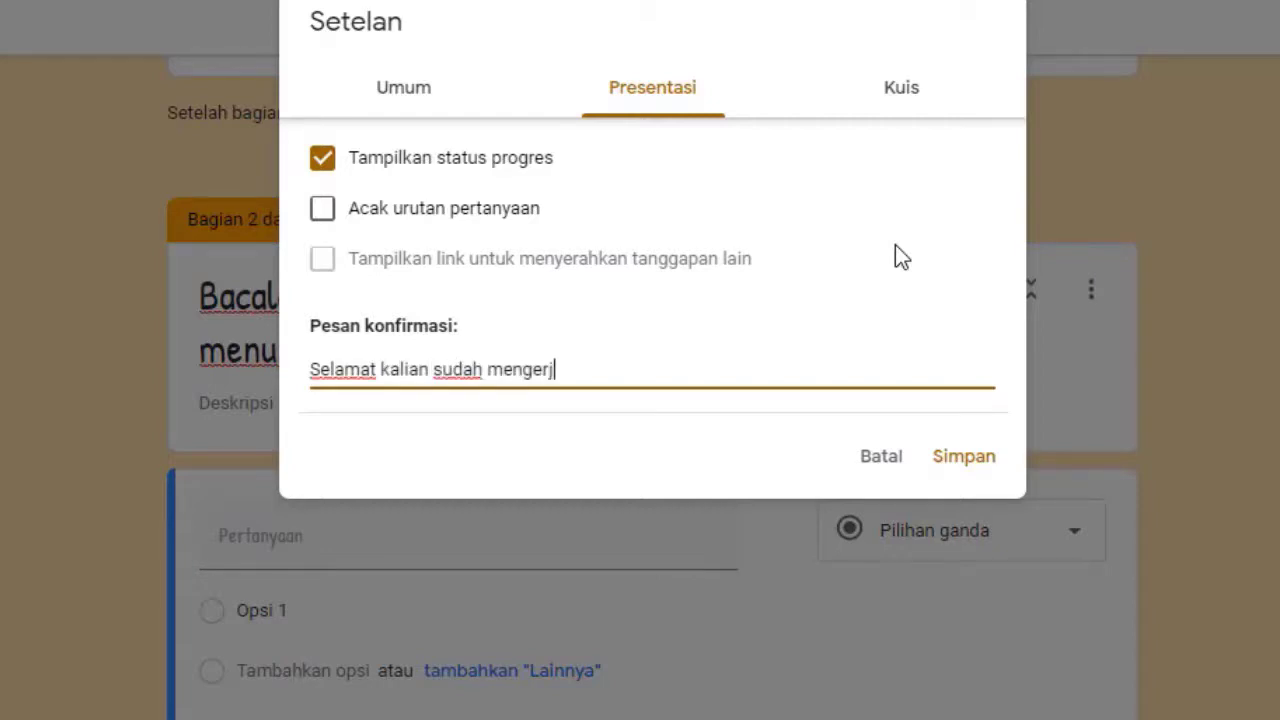
text(akan semu)
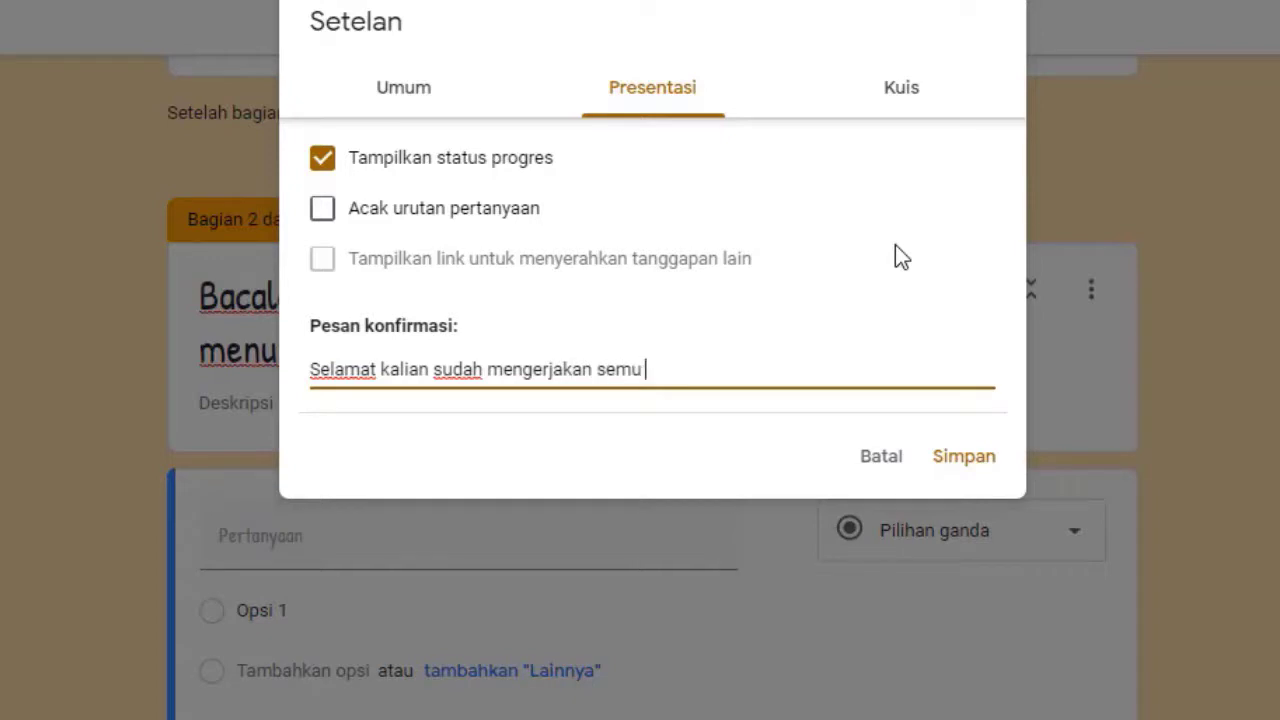
text(a soalnya,)
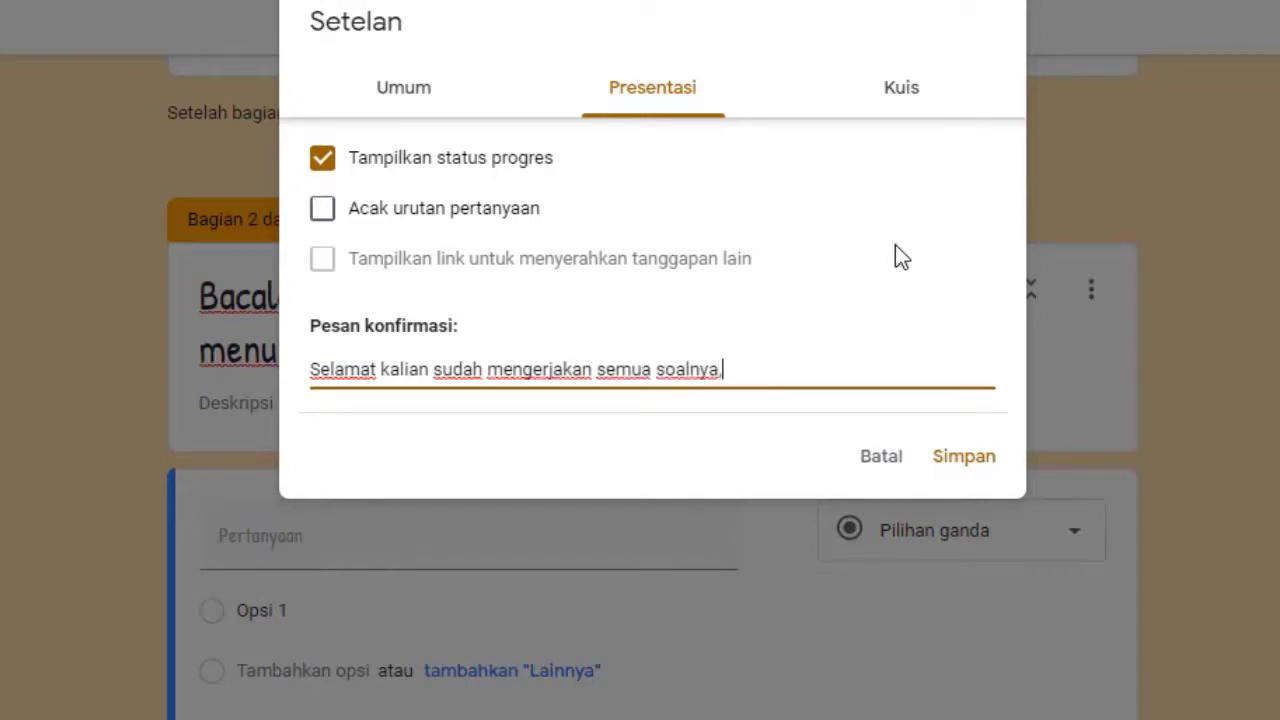
Finish the message with '. tetap jaga kesehatan , dan tetap semangat.' plus a sign-off line with the author's name
key(BackSpace)
key(BackSpace)
text(. tetap jaga ke)
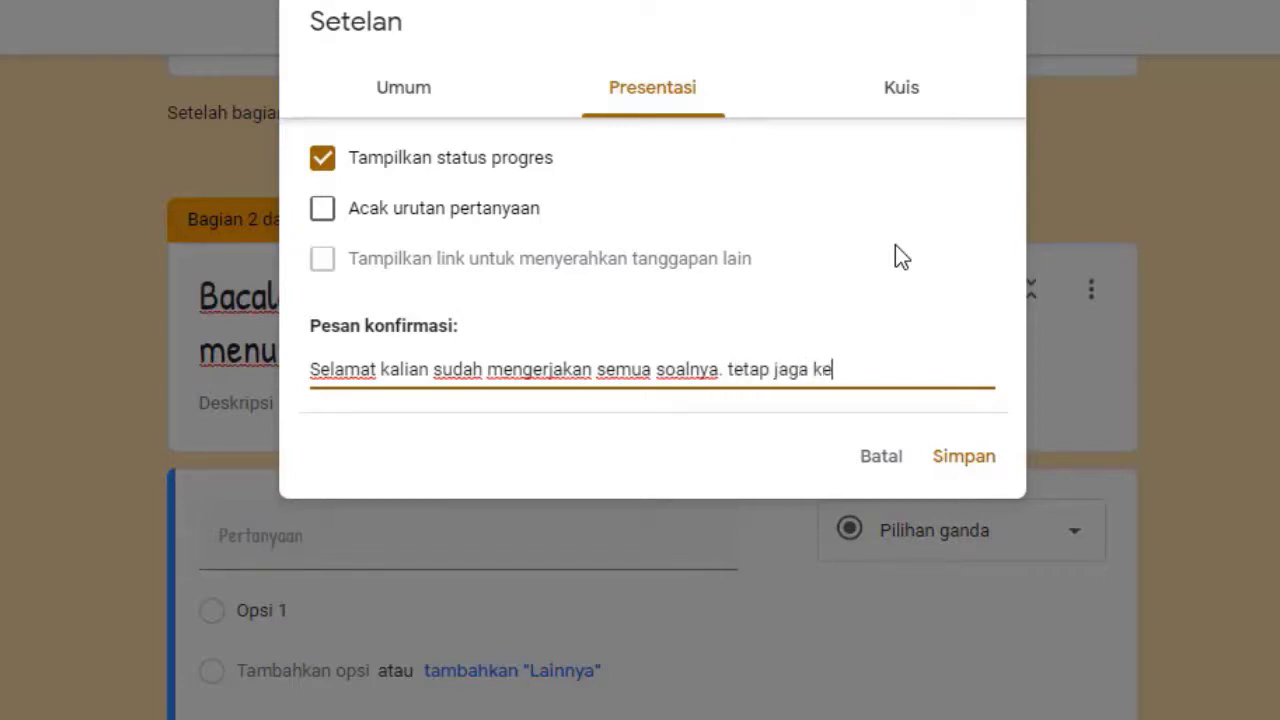
text(sehatan )
text(, da)
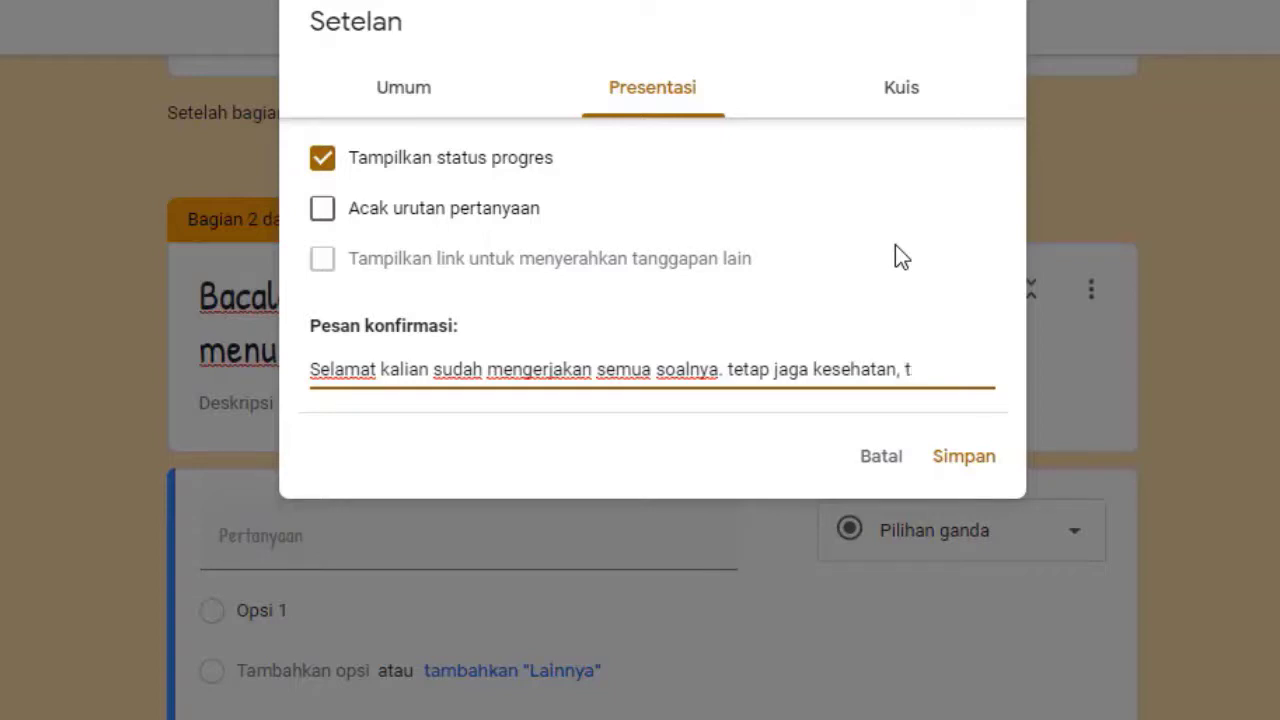
text(n tetap se)
text(am)
key(BackSpace)
key(BackSpace)
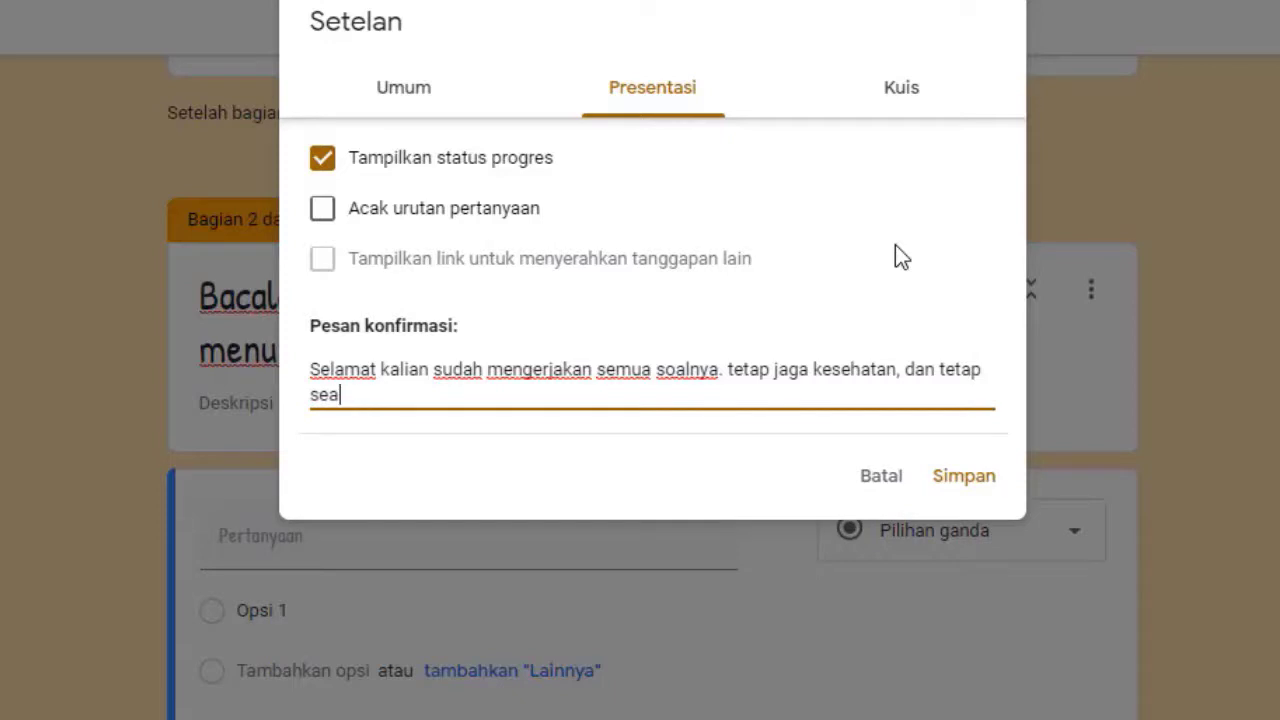
text(mangat.)
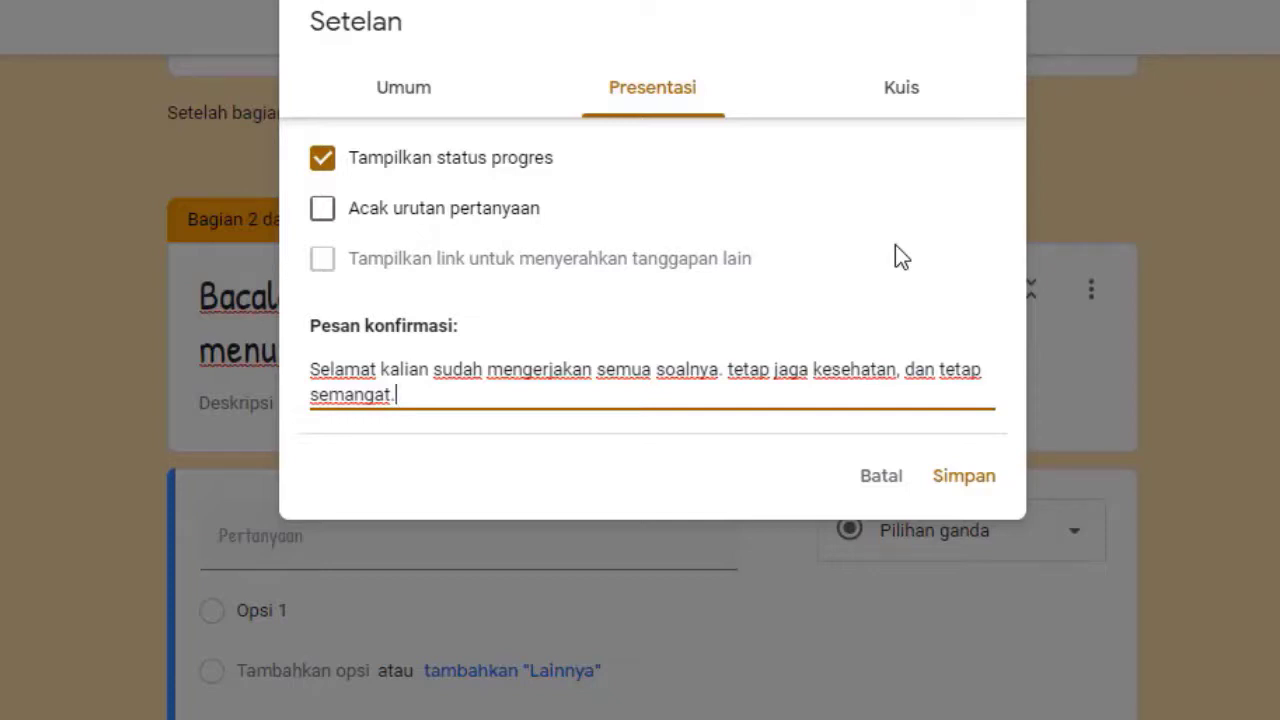
key(Return)
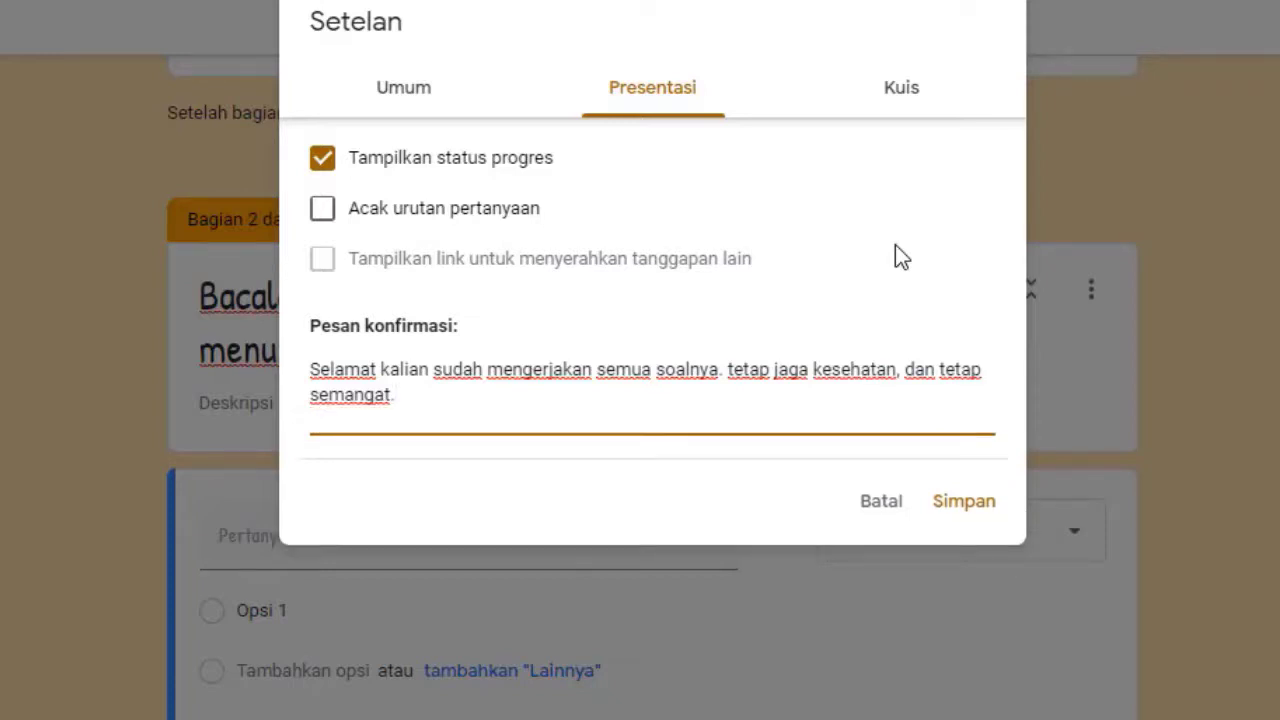
text(O)
key(BackSpace)
key(BackSpace)
text(da)
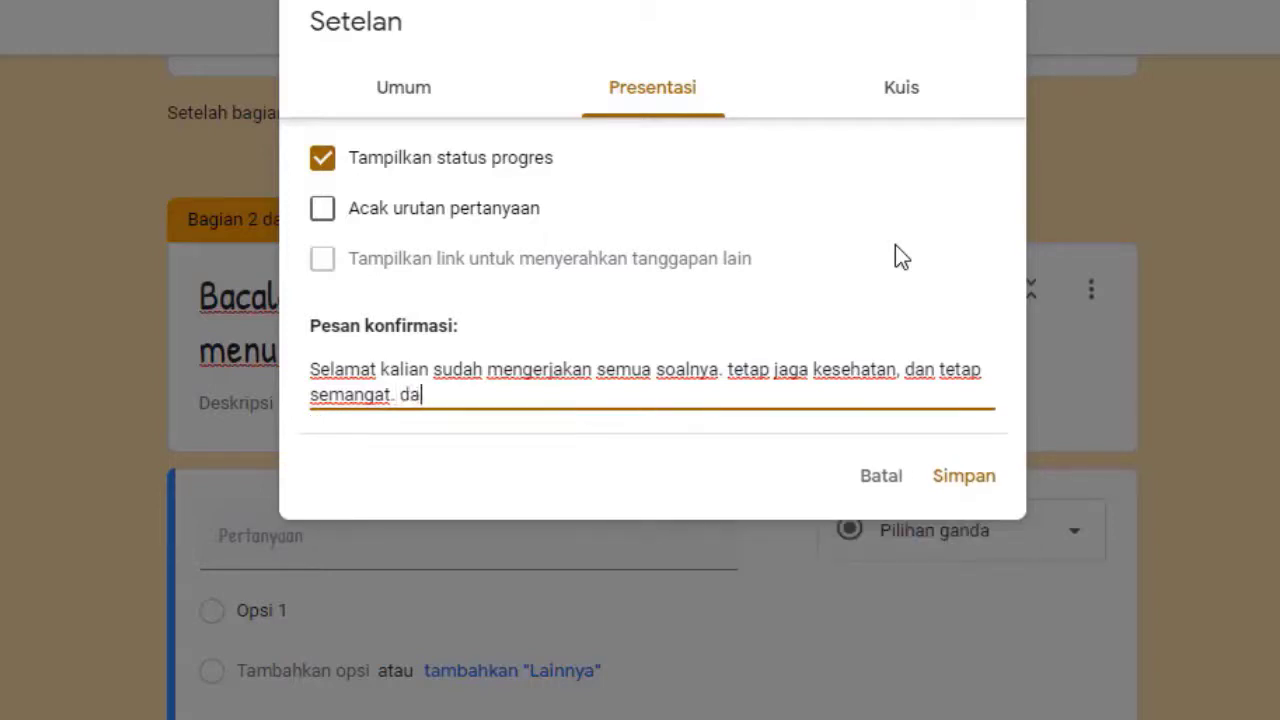
text(ri Dinan Muftian Shofwa)
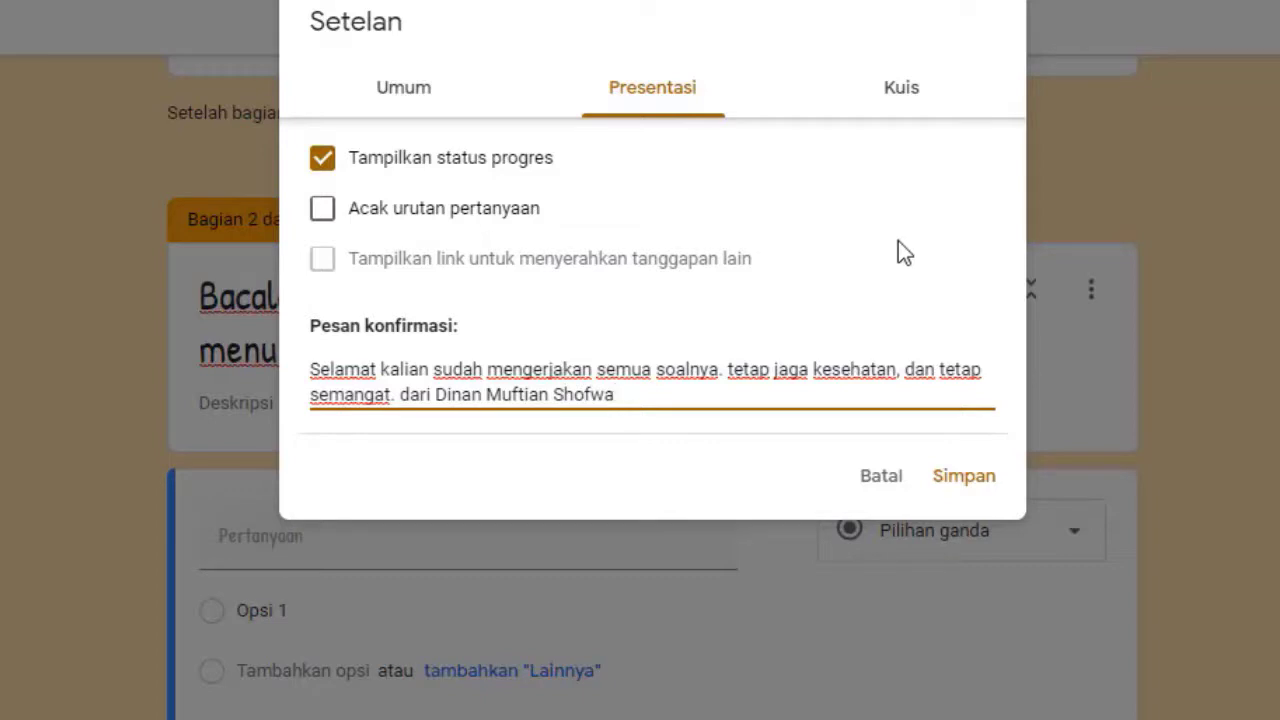
Make the form a quiz releasing grades immediately, hiding missed questions and correct answers
click(903, 95)
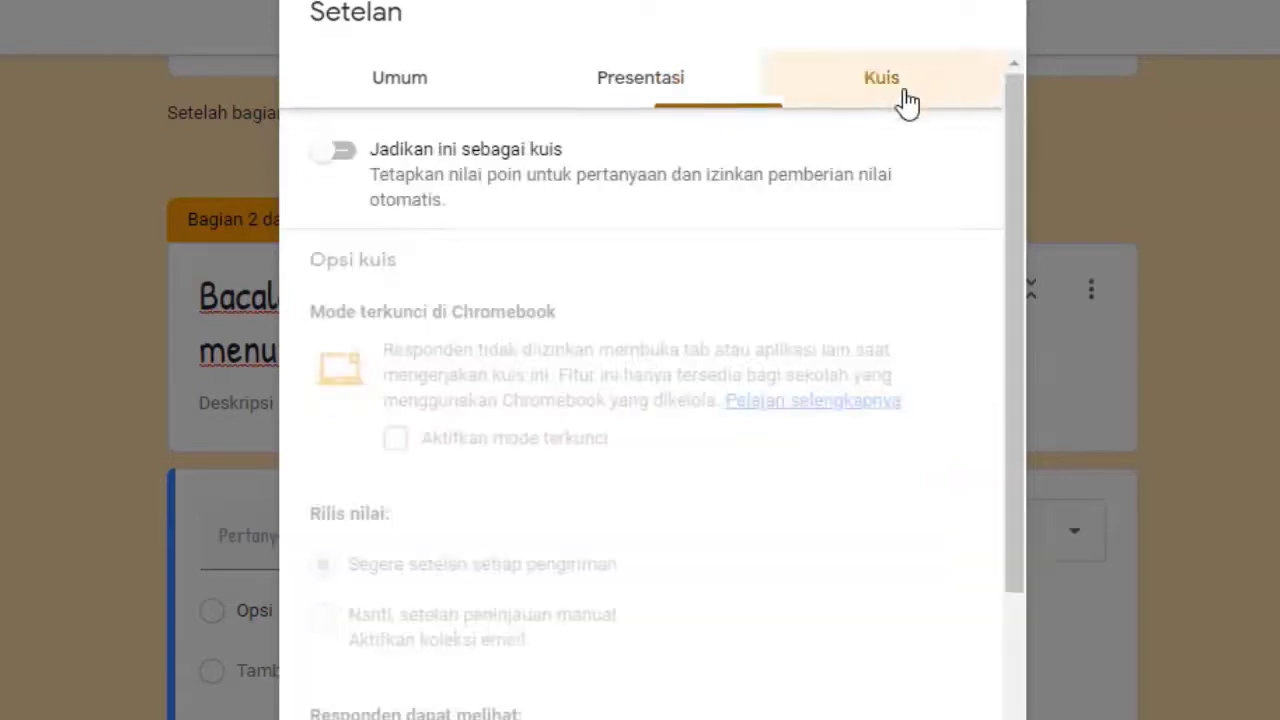
click(340, 152)
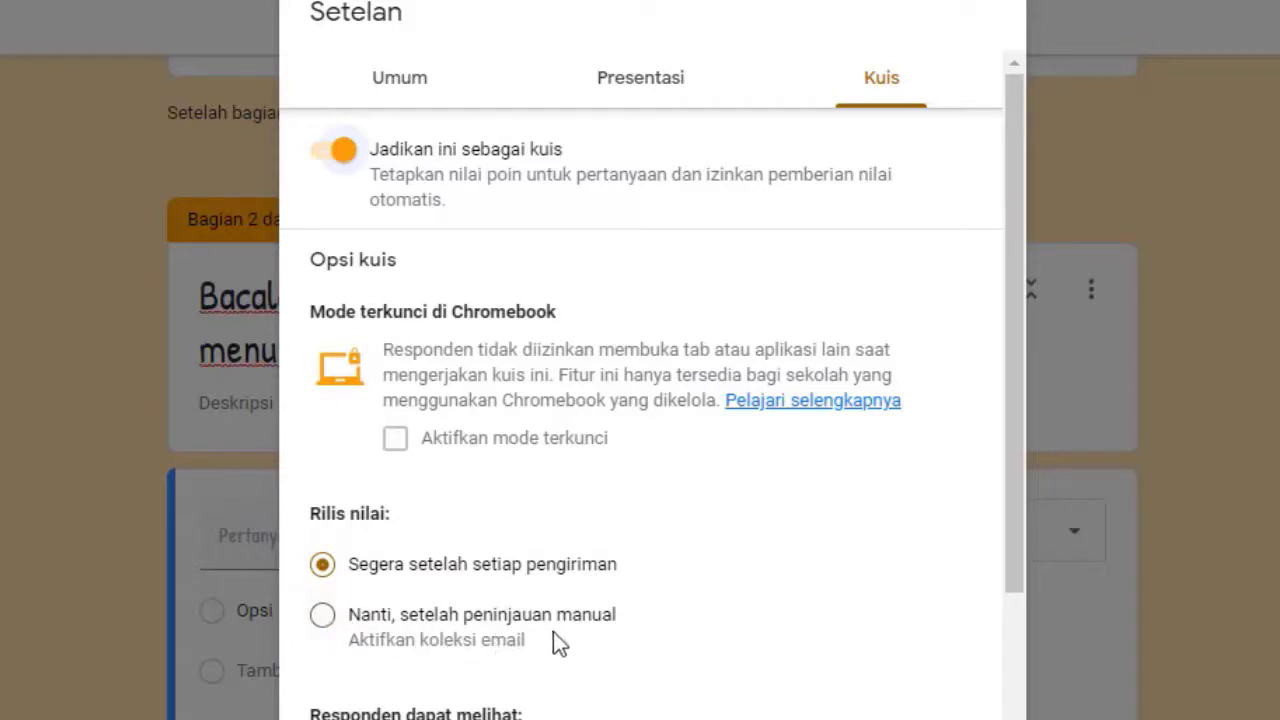
click(322, 612)
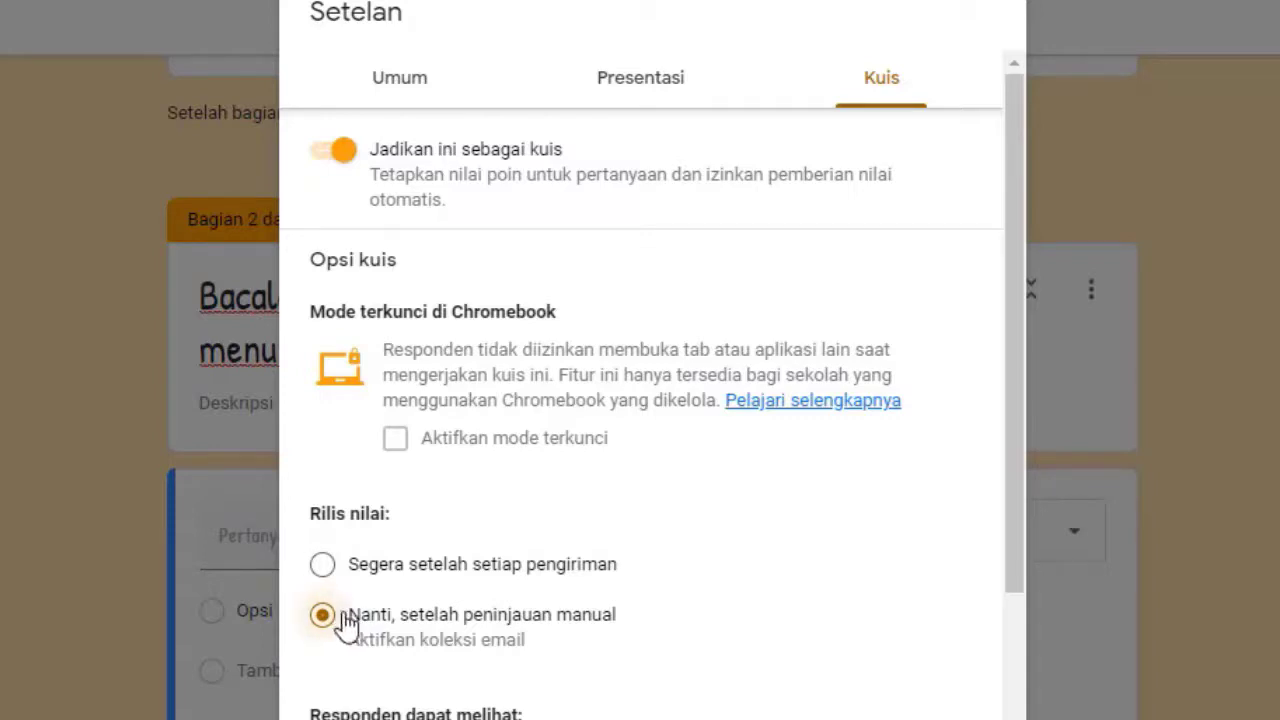
click(326, 568)
scroll(645, 676, down, 2)
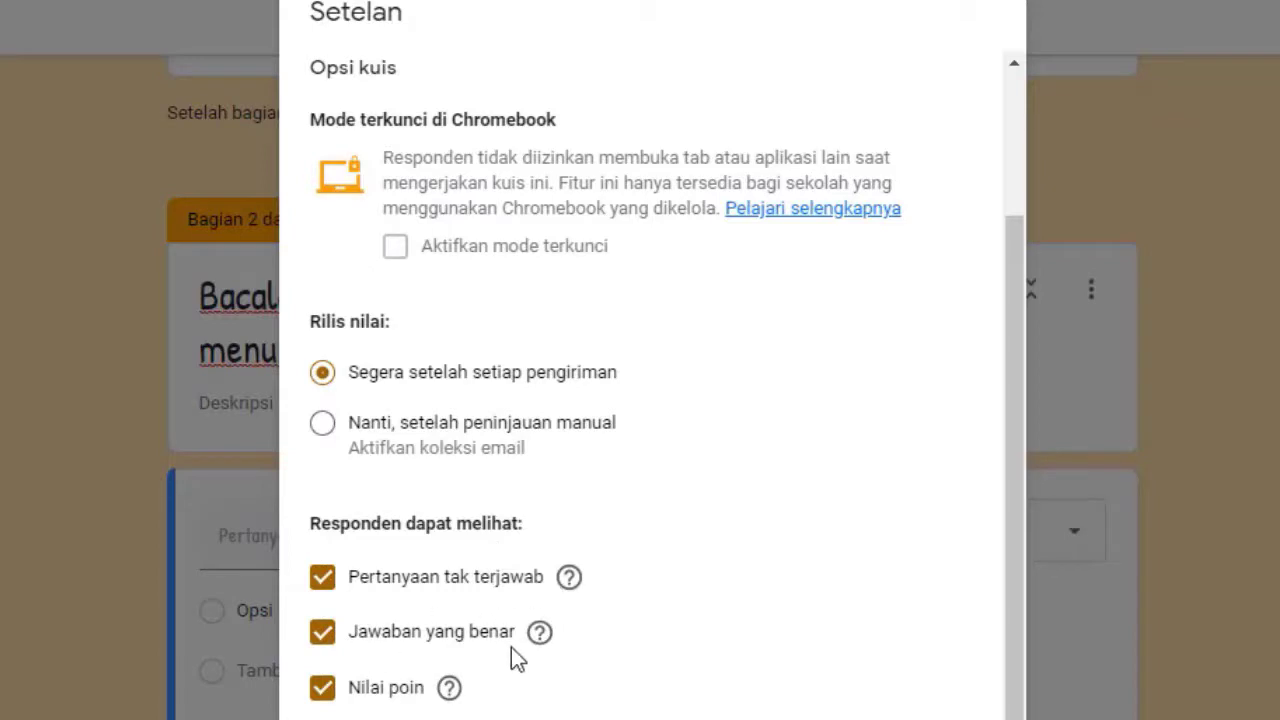
click(324, 583)
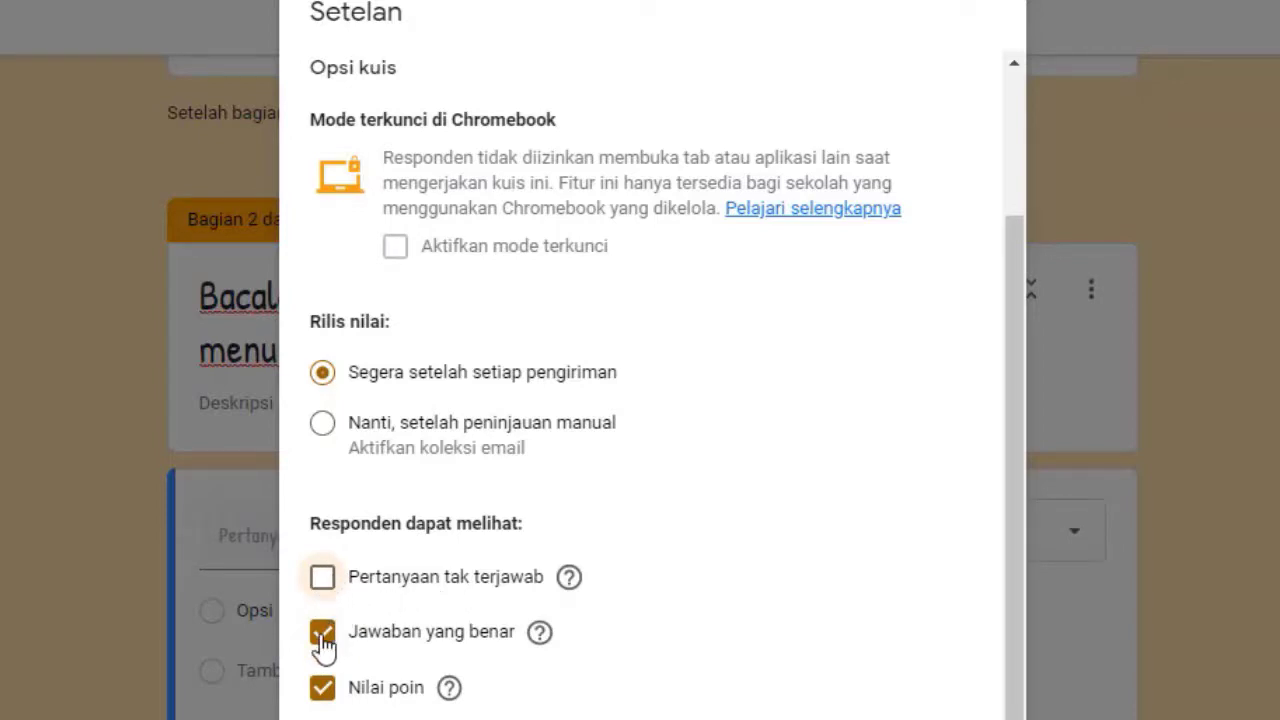
click(322, 636)
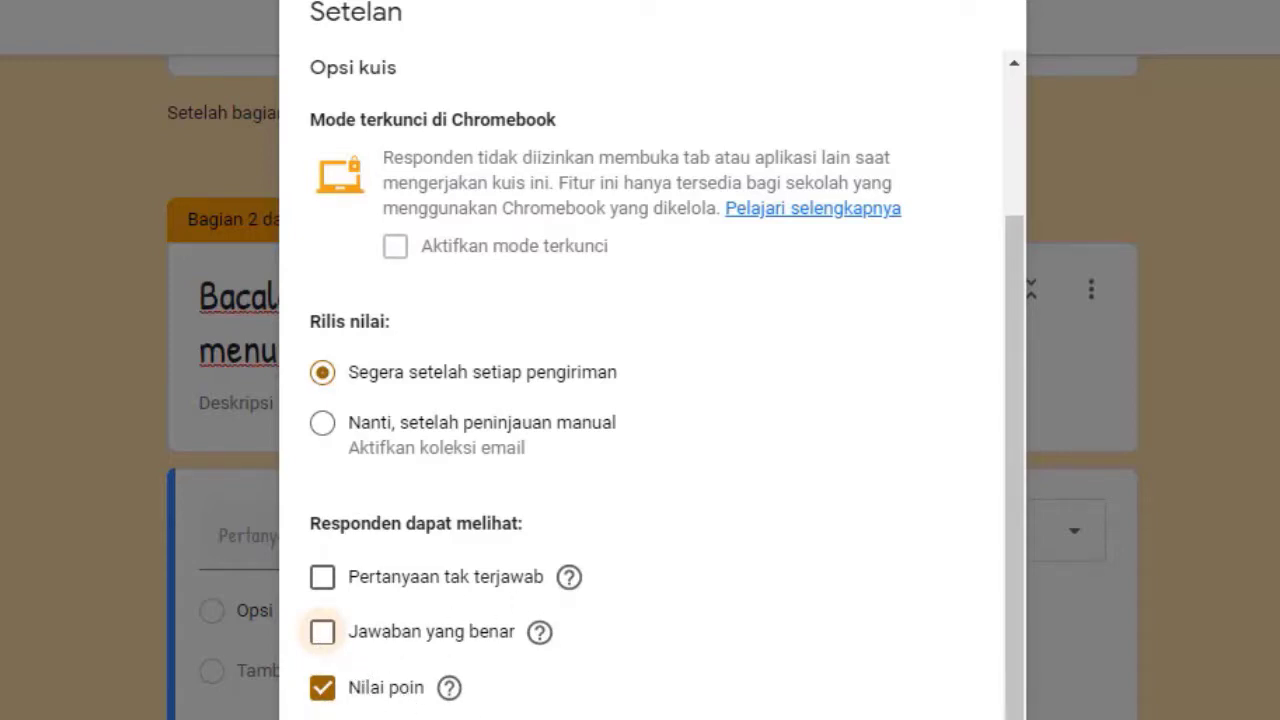
key(Escape)
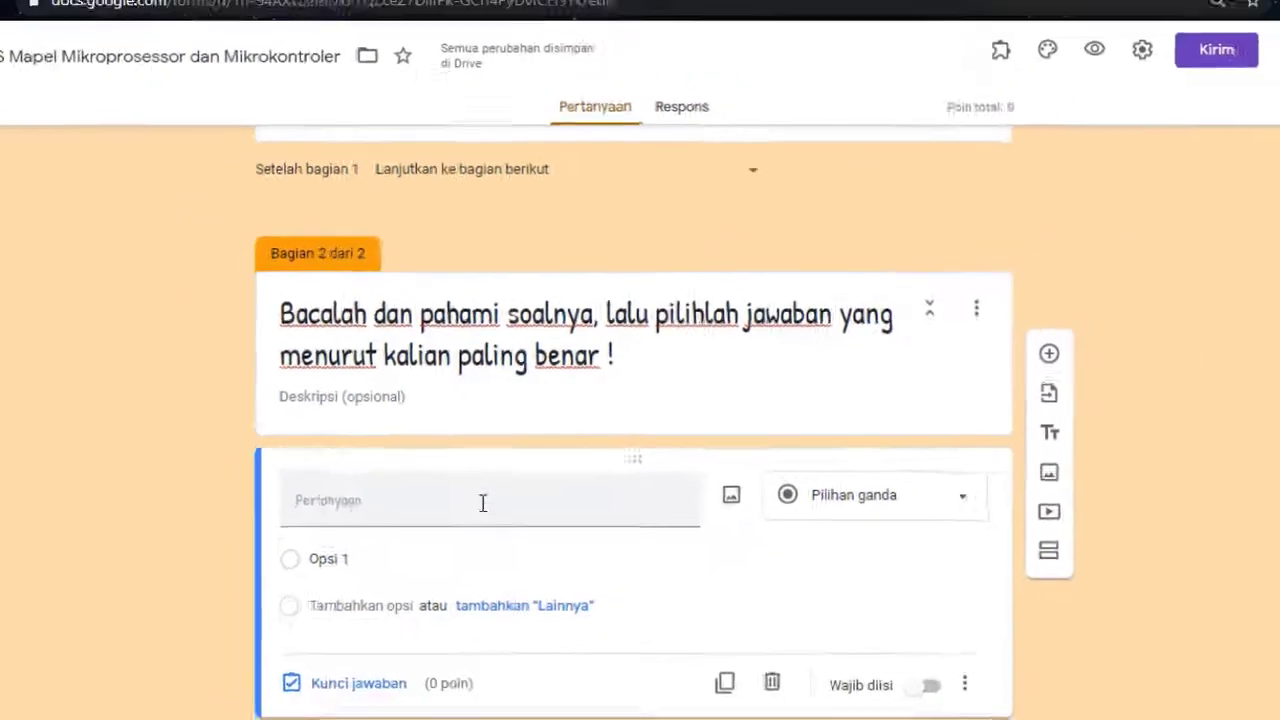
scroll(455, 600, up, 5)
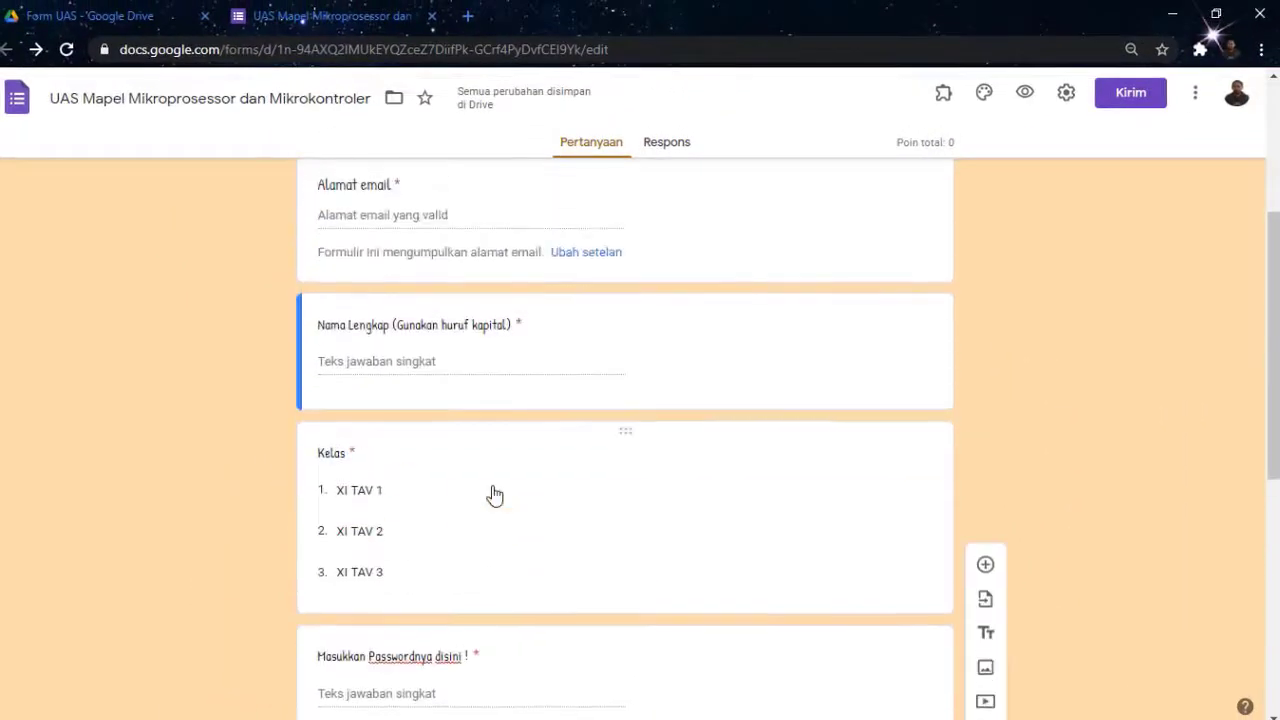
scroll(494, 495, up, 3)
scroll(494, 495, down, 6)
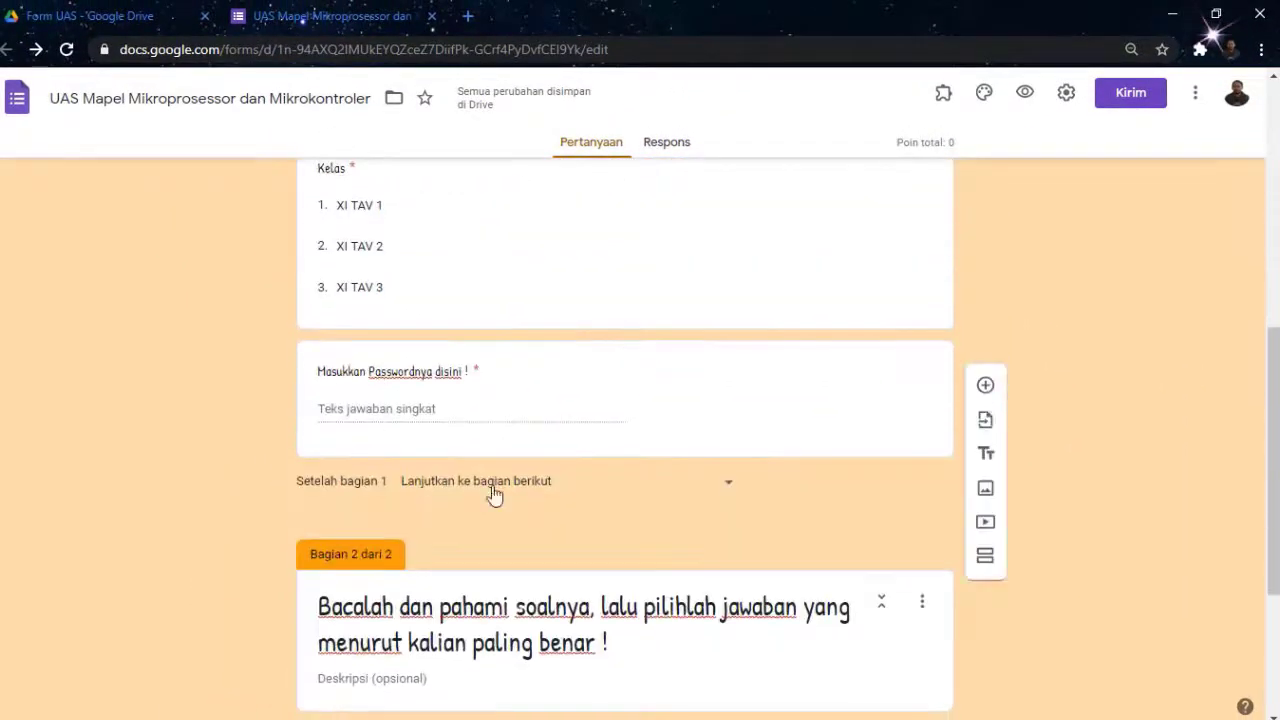
scroll(494, 495, down, 3)
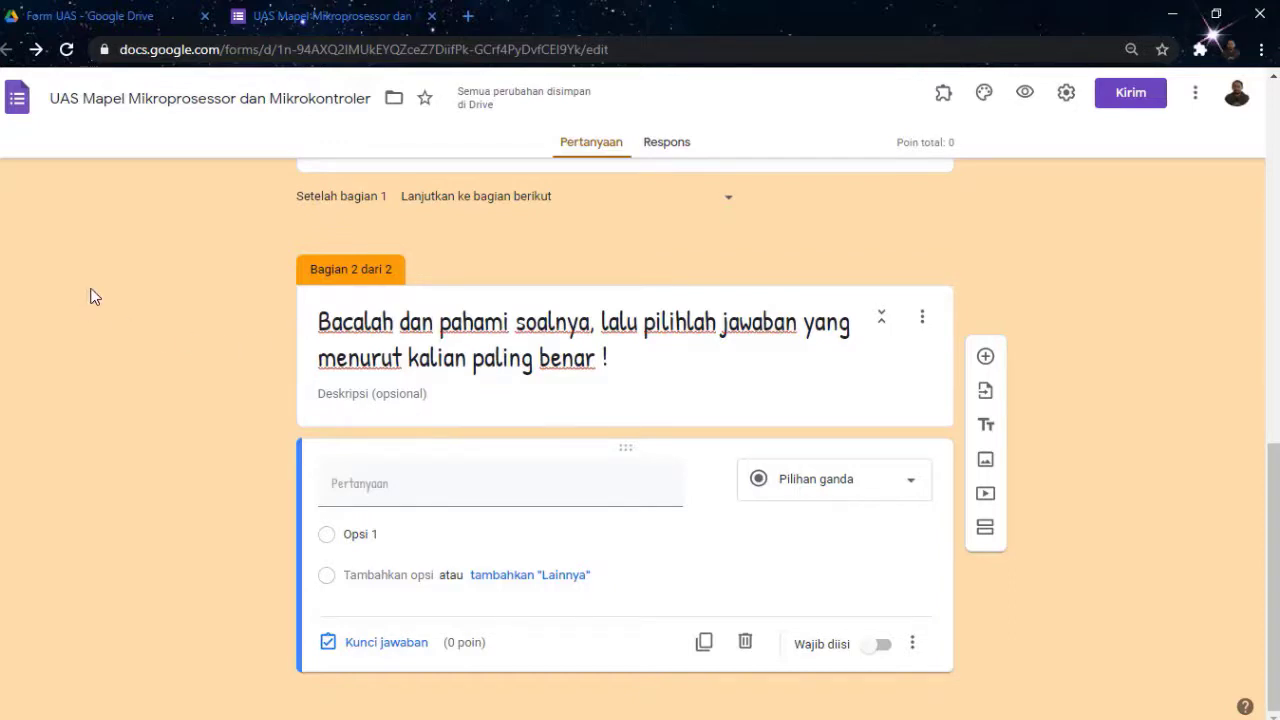
In the Drive tab, go to Drive Saya and open 'Rekomendasi soal UAS' from Quick Access
click(84, 19)
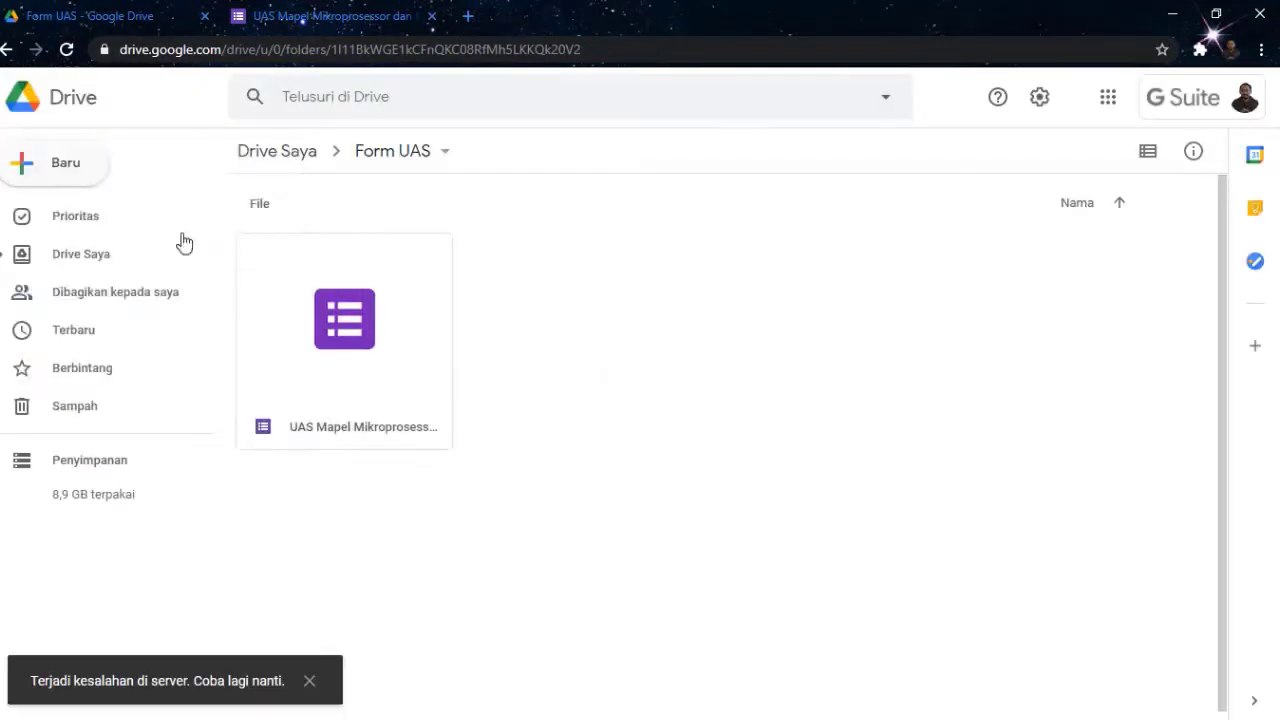
click(93, 260)
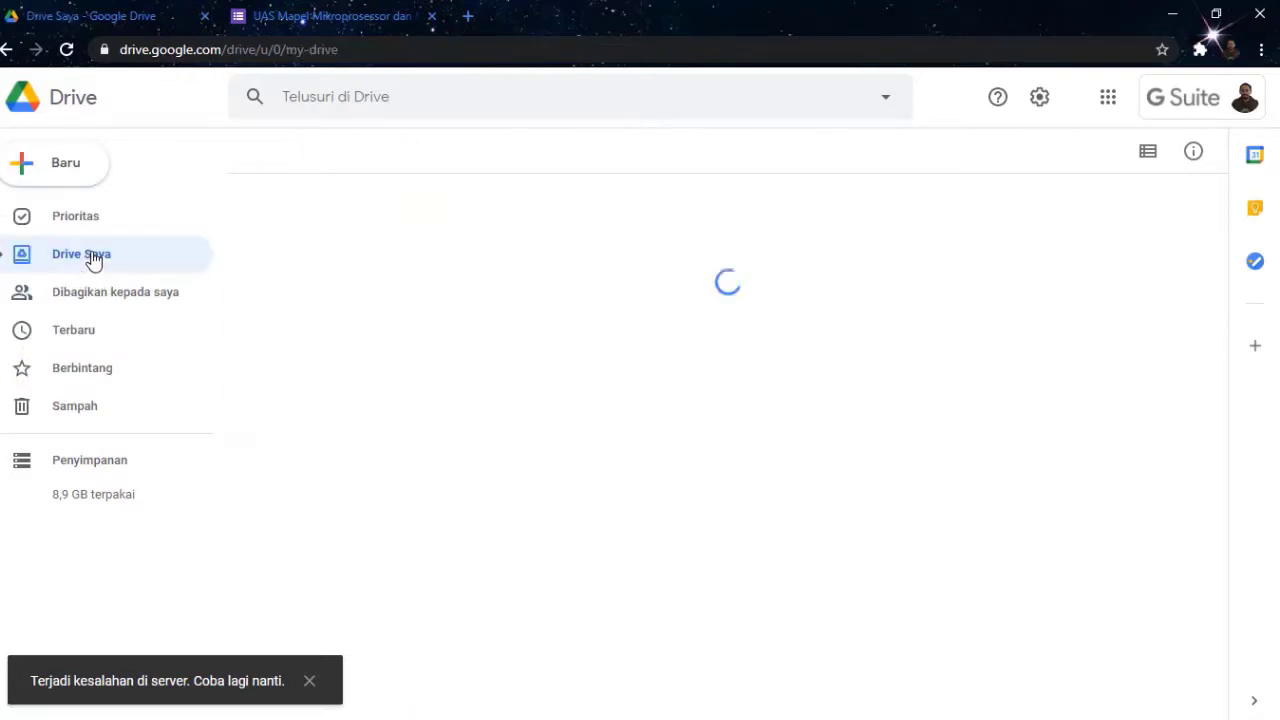
click(555, 284)
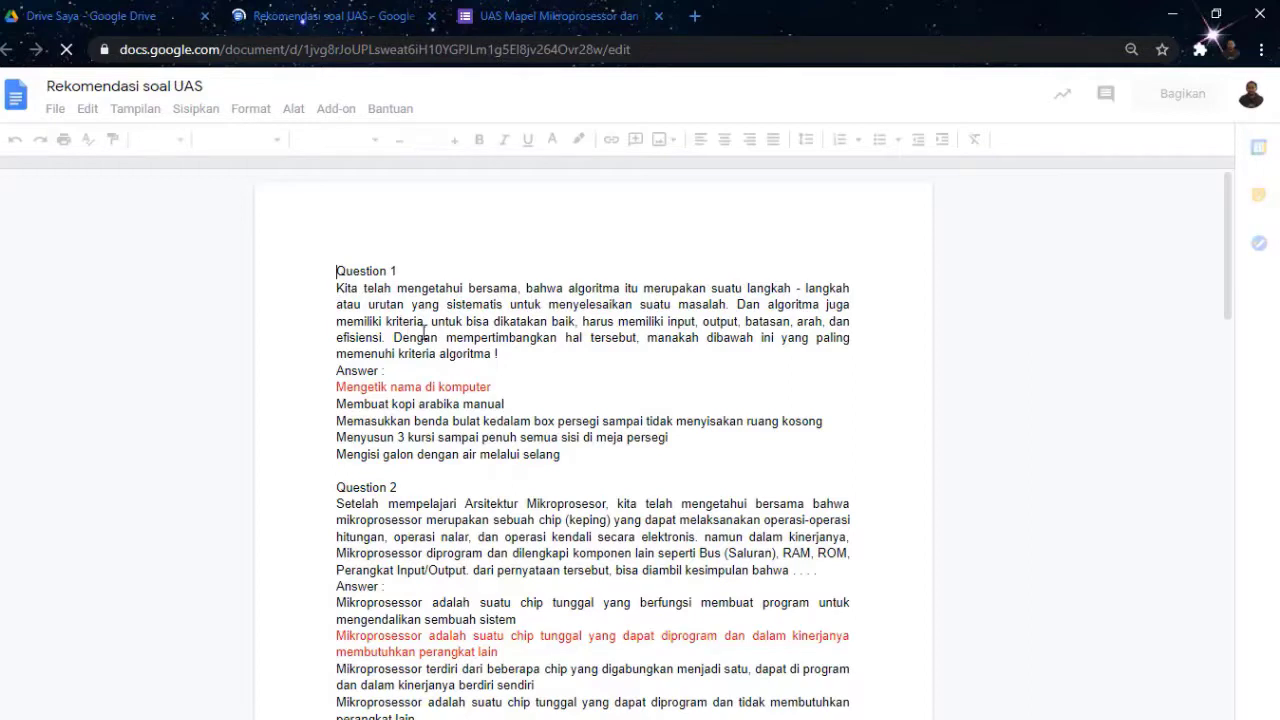
Copy the Question 1 paragraph on algorithm criteria from 'Rekomendasi soal UAS' into the clipboard
click(337, 290)
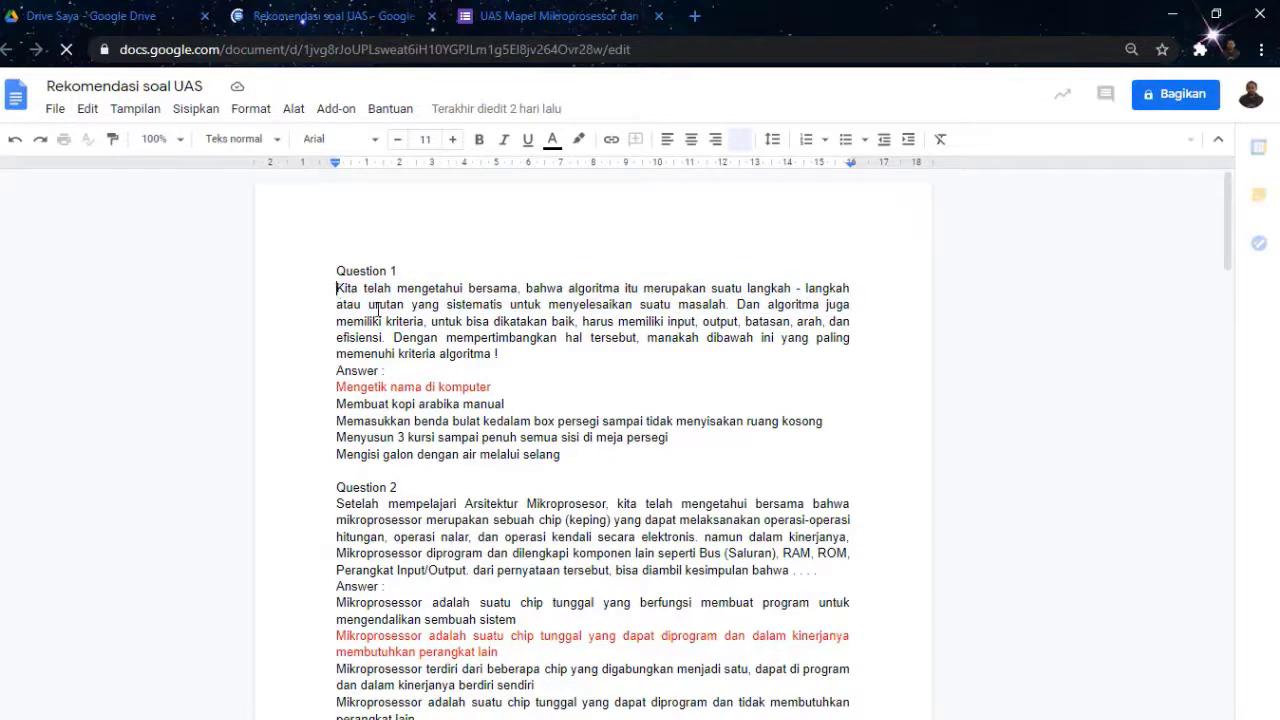
drag(378, 310, 498, 364)
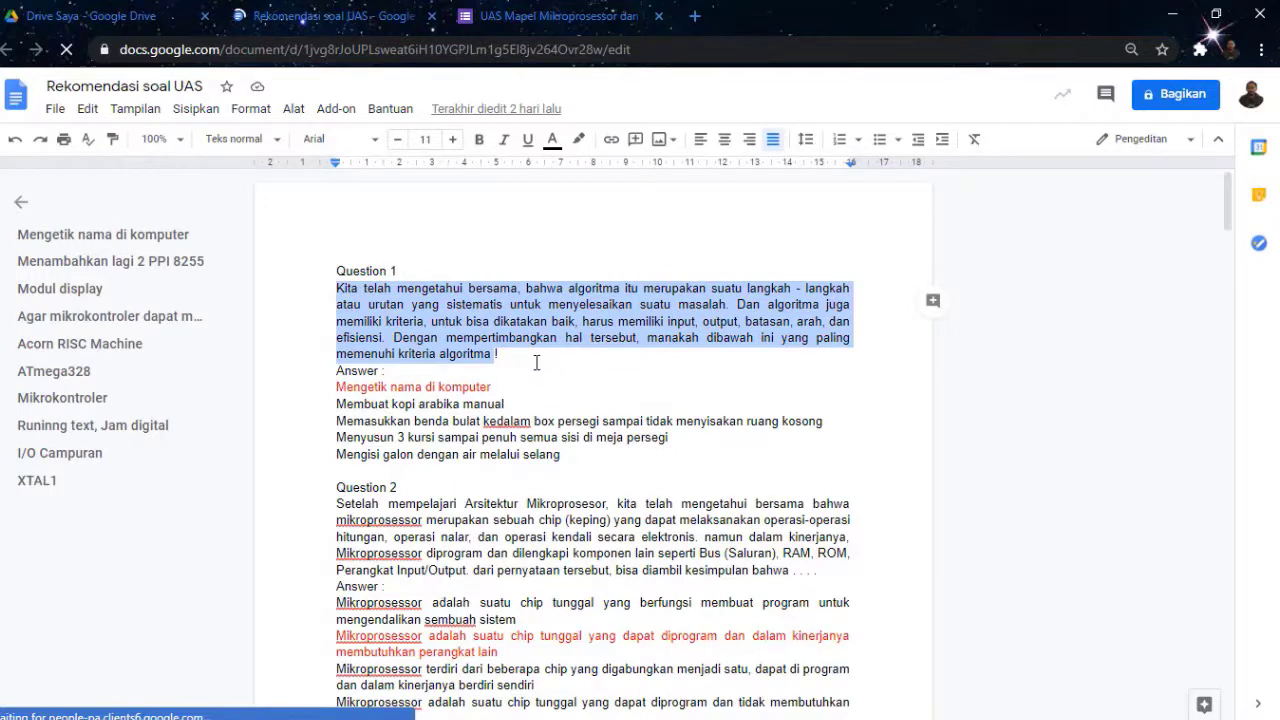
click(535, 363)
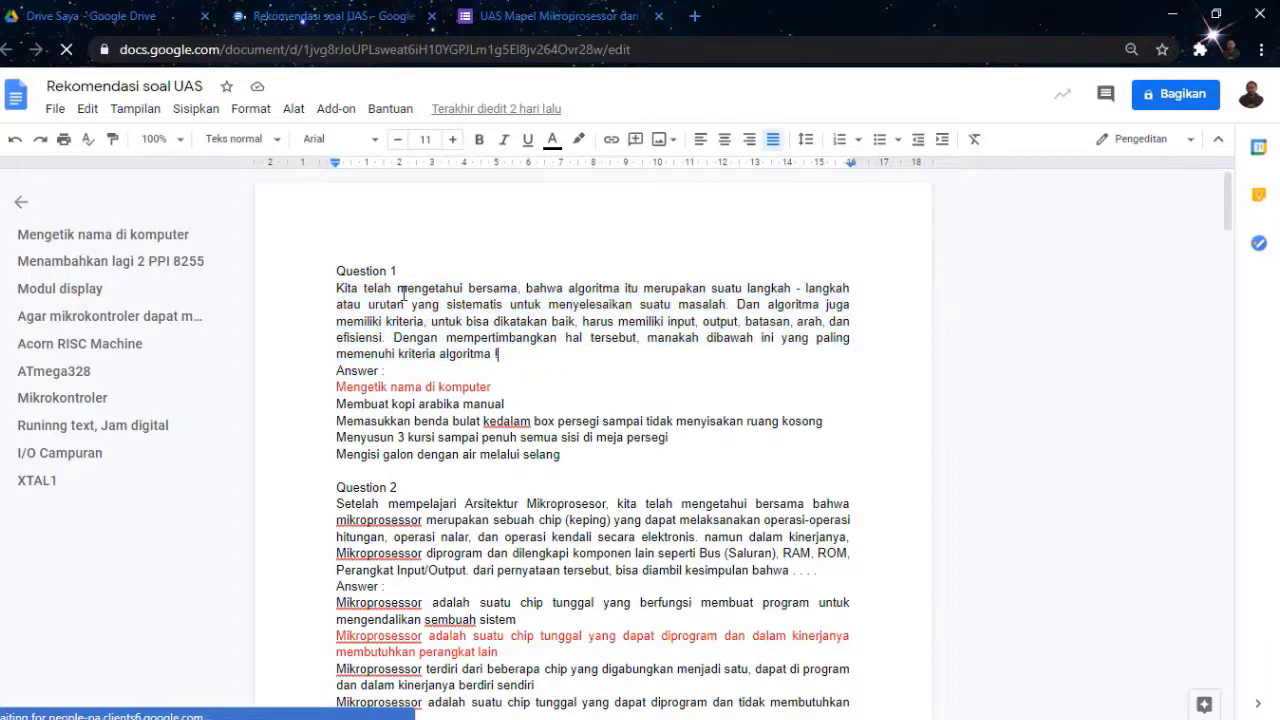
click(340, 286)
shift+click(529, 357)
key(ctrl+c)
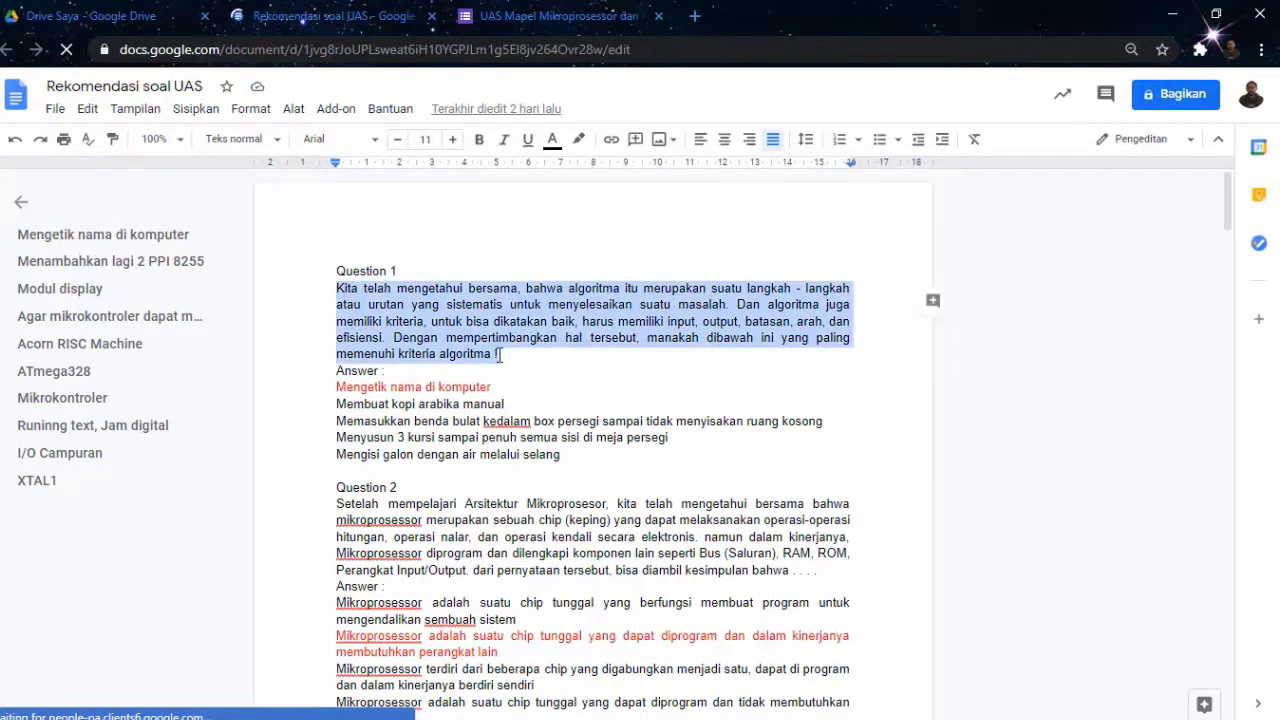
click(549, 17)
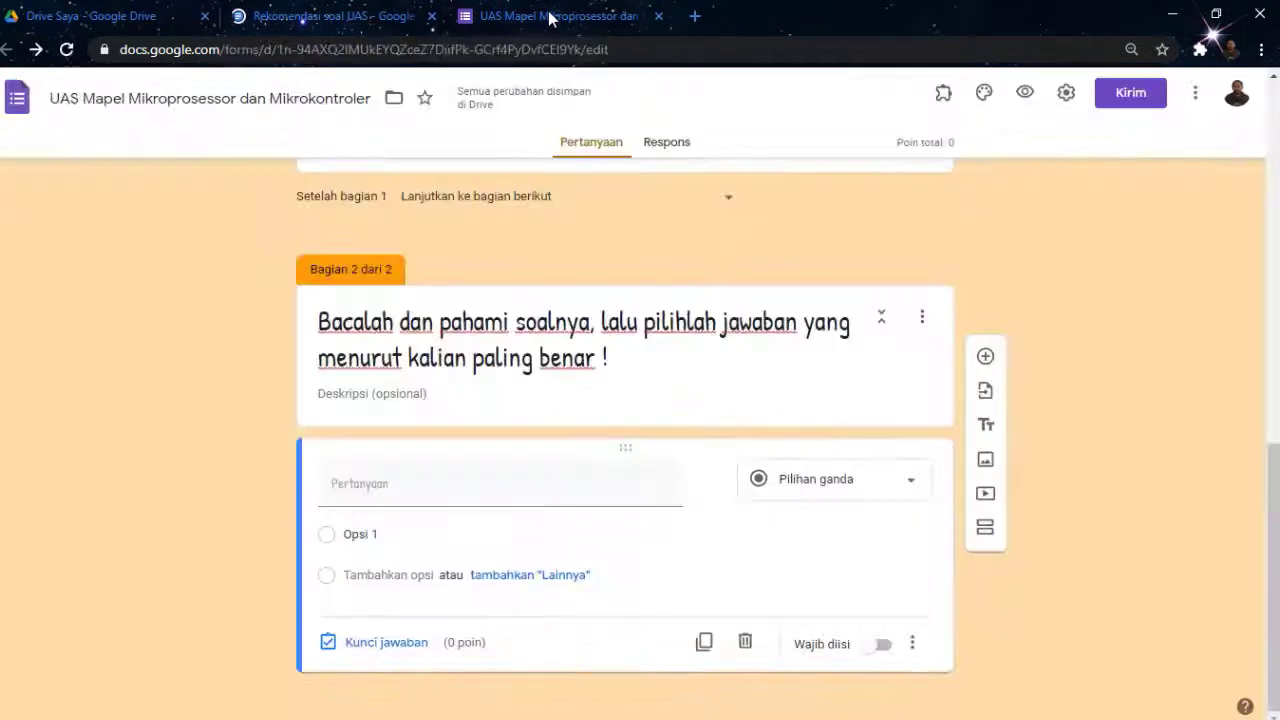
Paste the algorithm-criteria question text into the empty question field
click(371, 483)
key(ctrl+v)
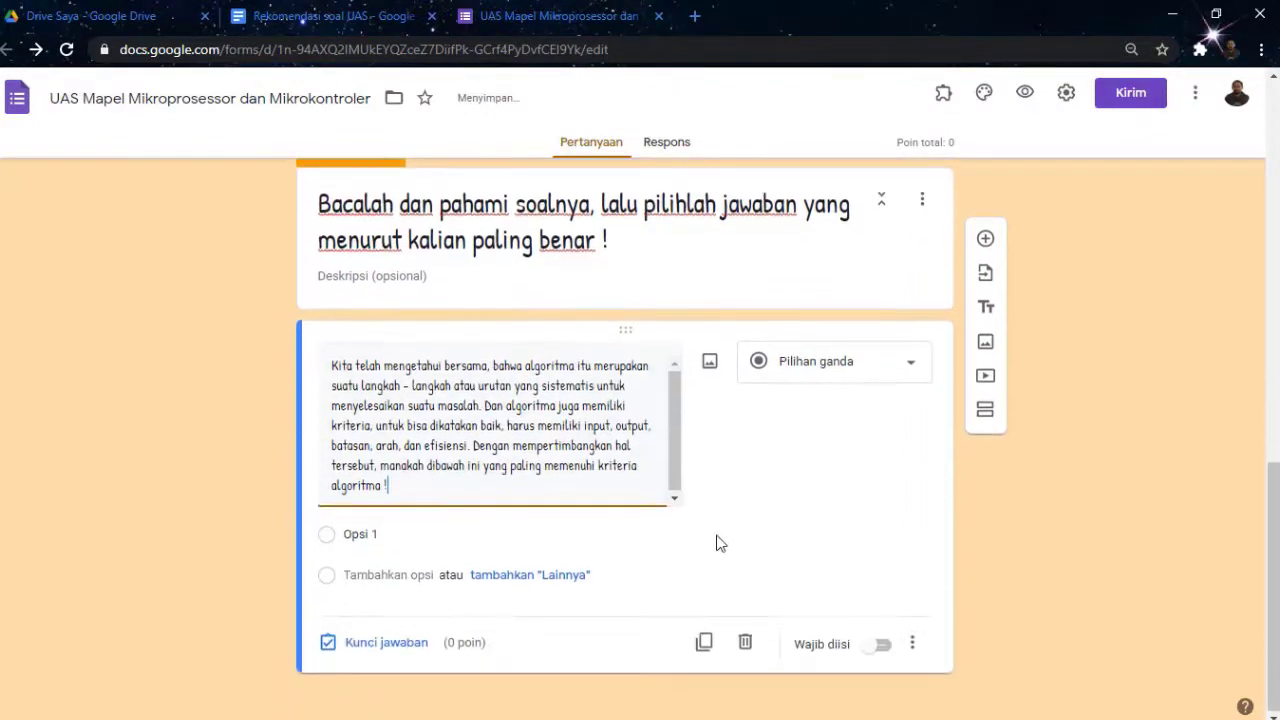
click(523, 532)
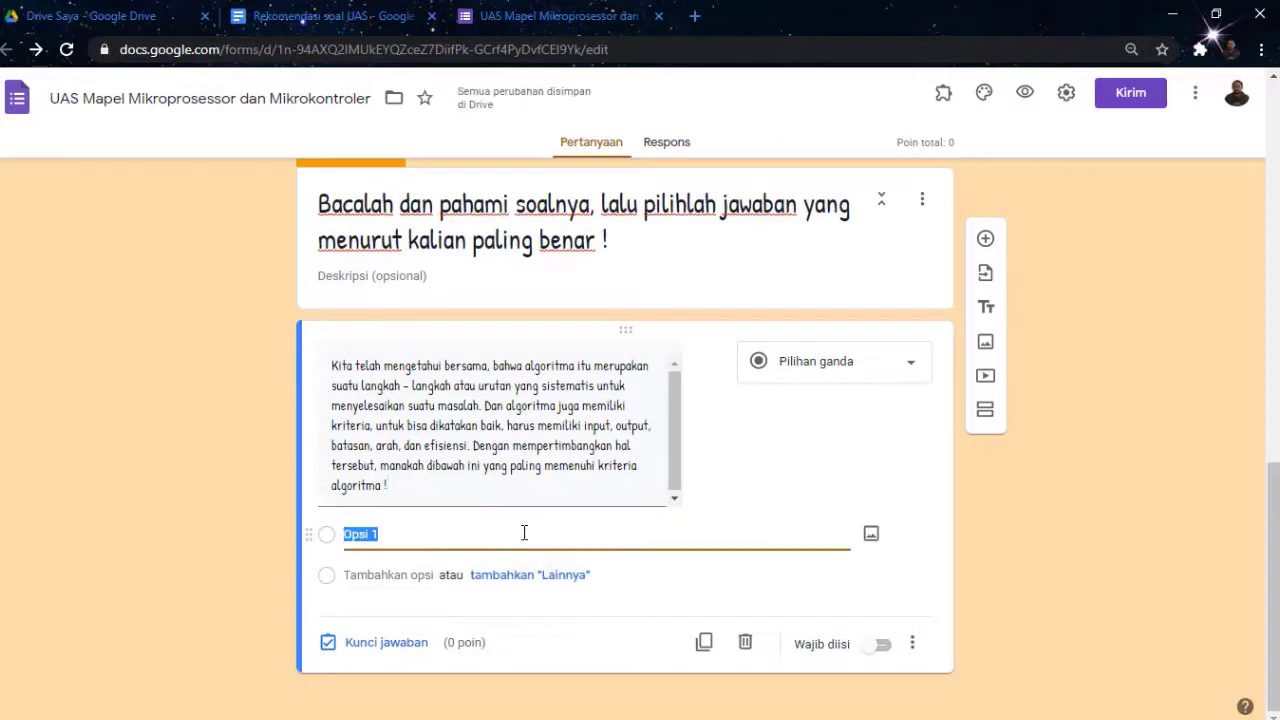
Copy Question 1's five answer lines and paste them as options, starting 'Mengetik nama di komputer'
click(293, 20)
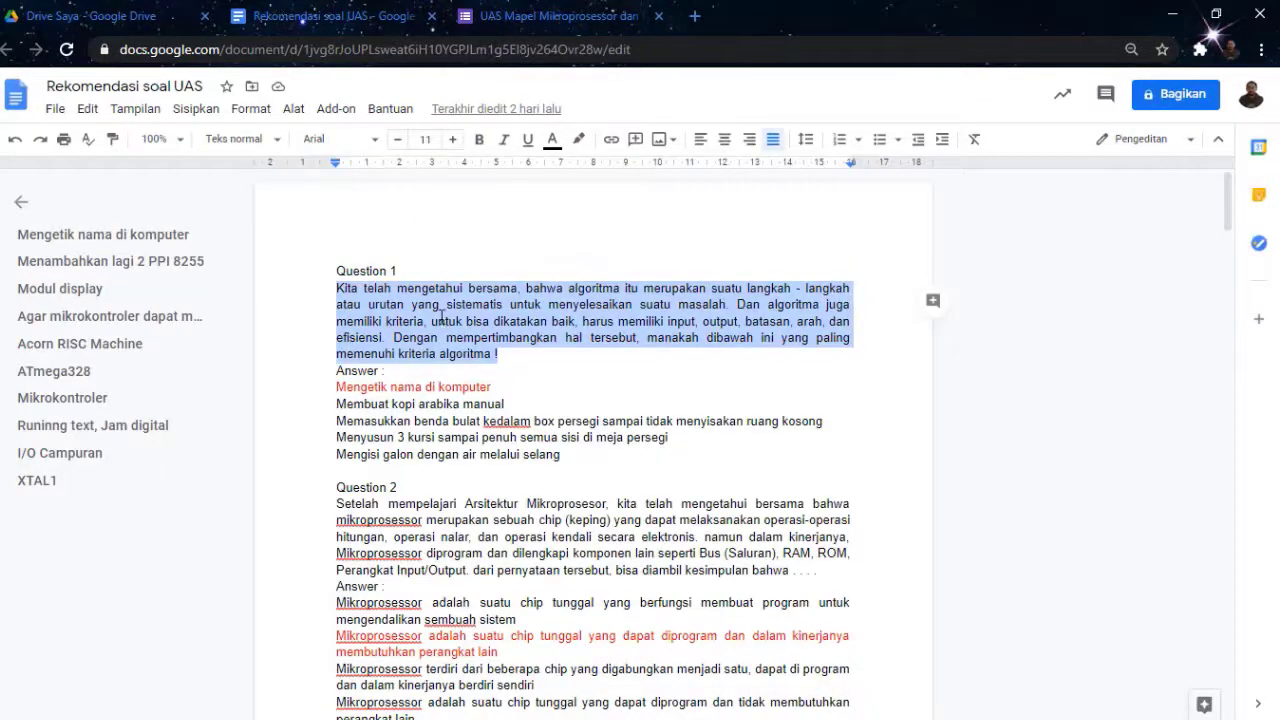
click(334, 387)
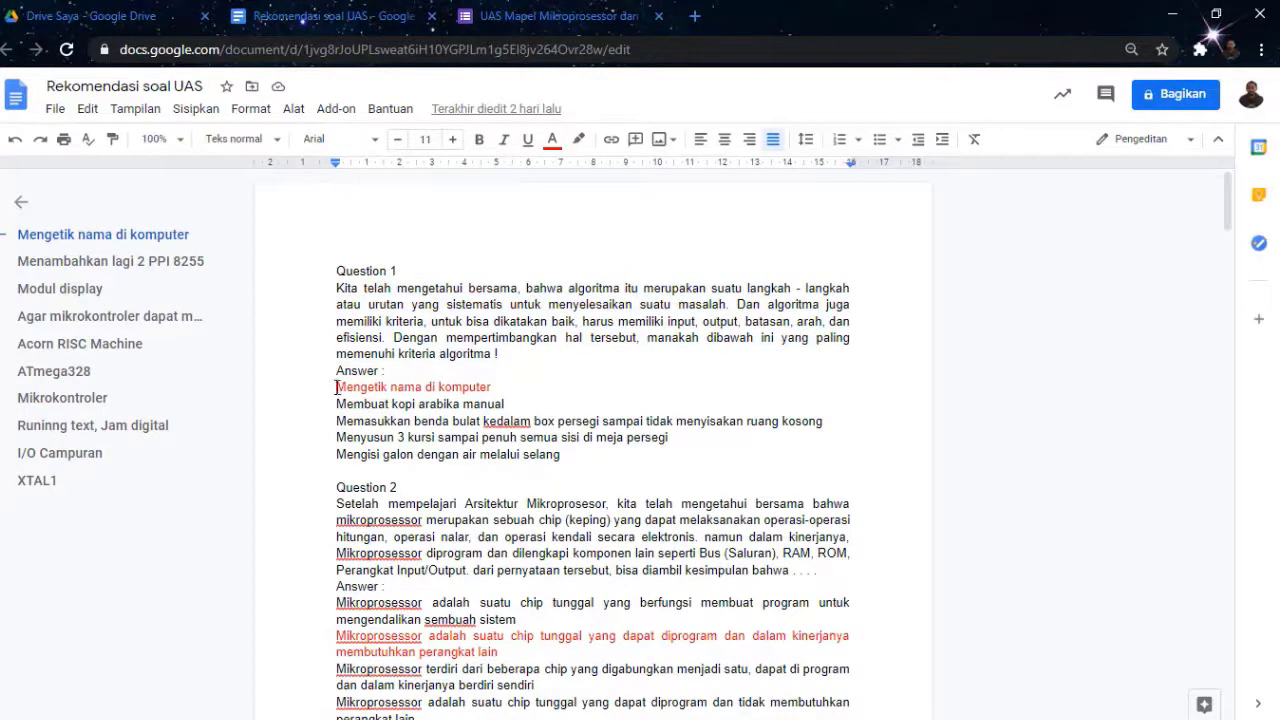
drag(336, 387, 560, 464)
key(ctrl+c)
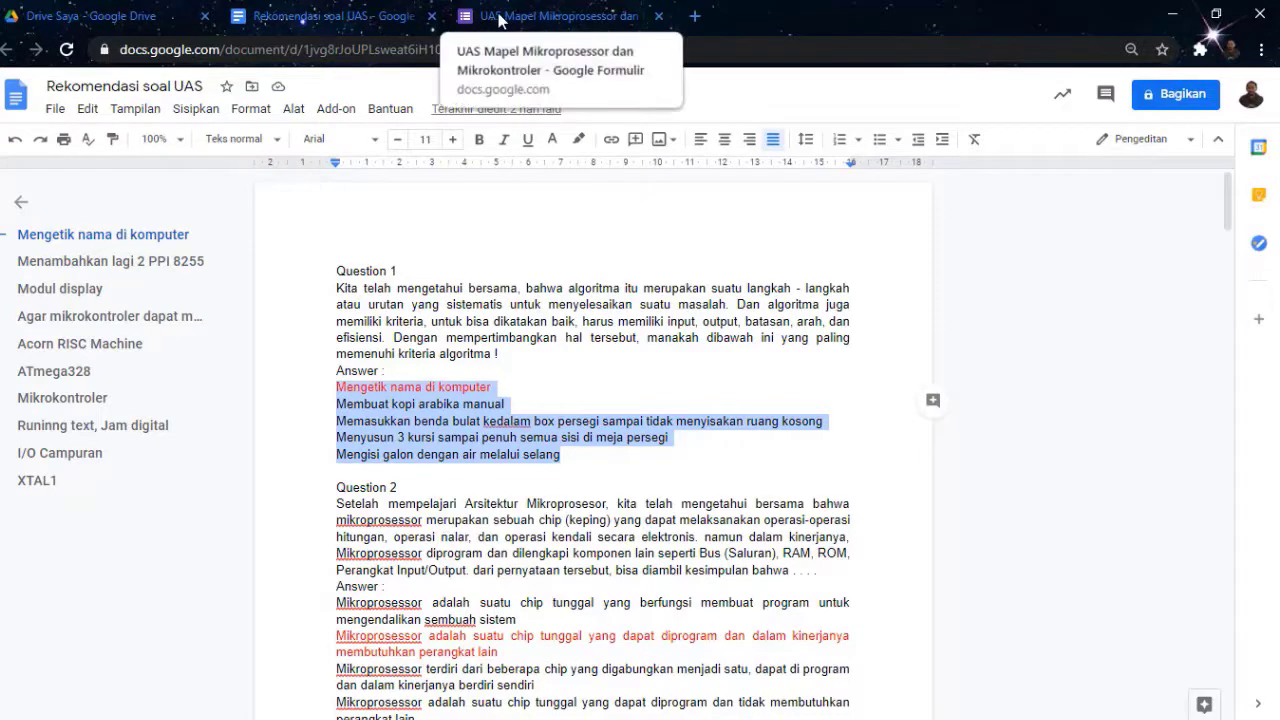
click(541, 19)
click(396, 533)
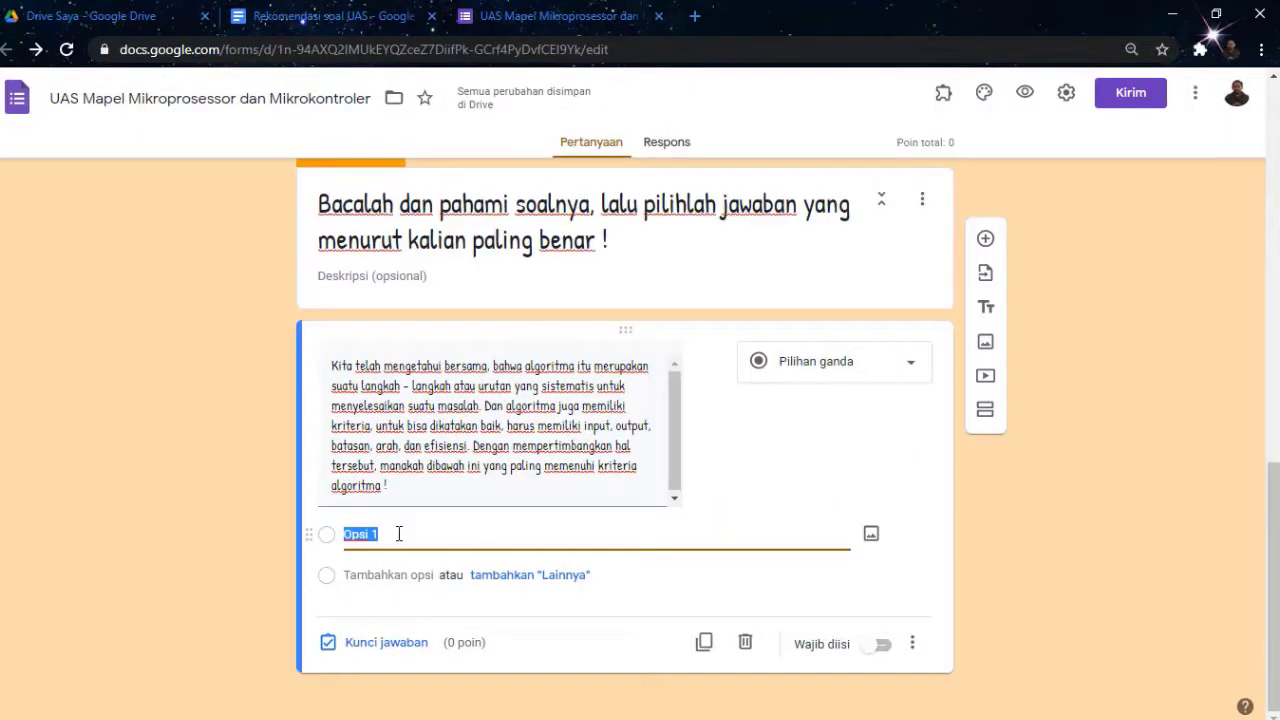
key(ctrl+v)
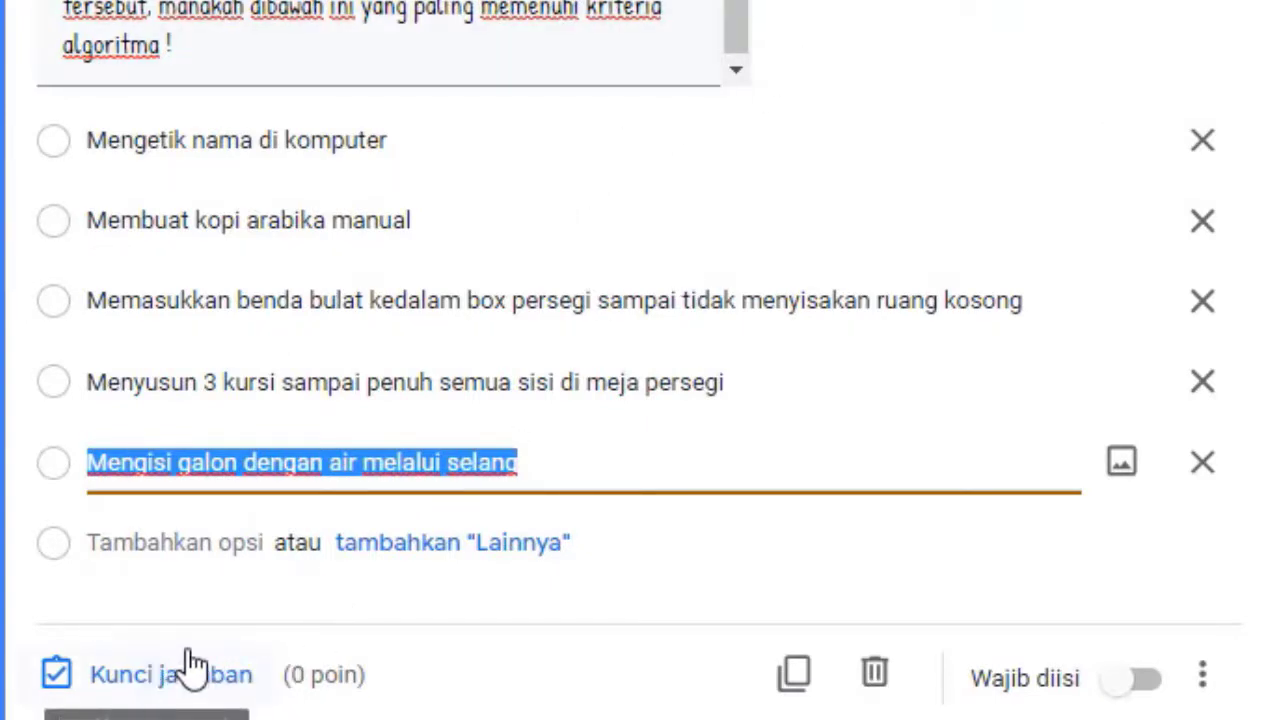
In the answer key, mark 'Mengetik nama di komputer' correct and assign 10 points
click(163, 675)
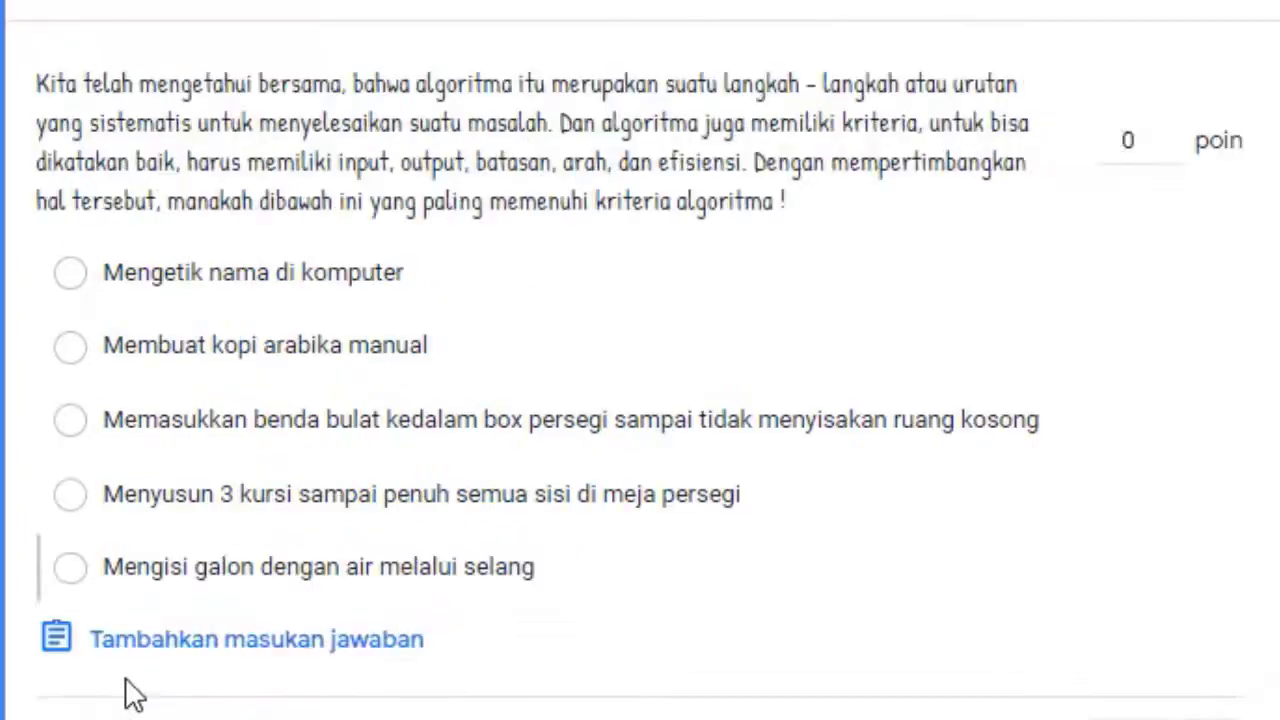
click(75, 275)
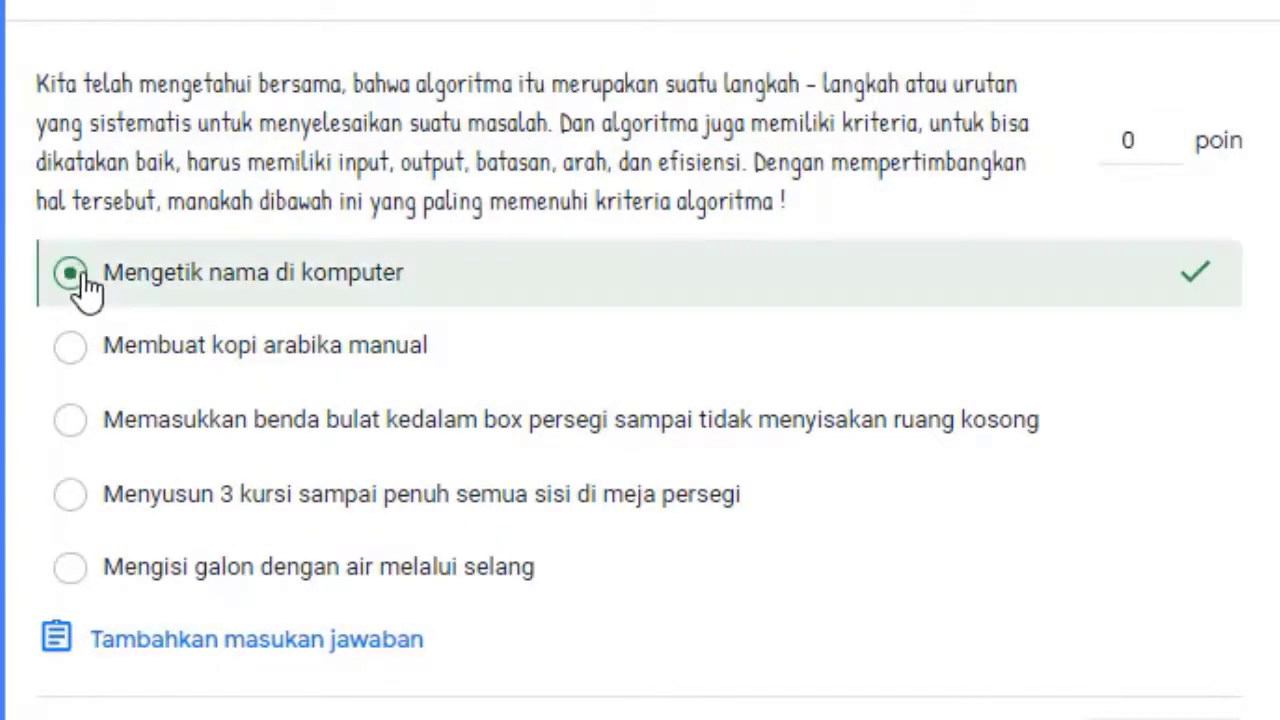
click(1139, 145)
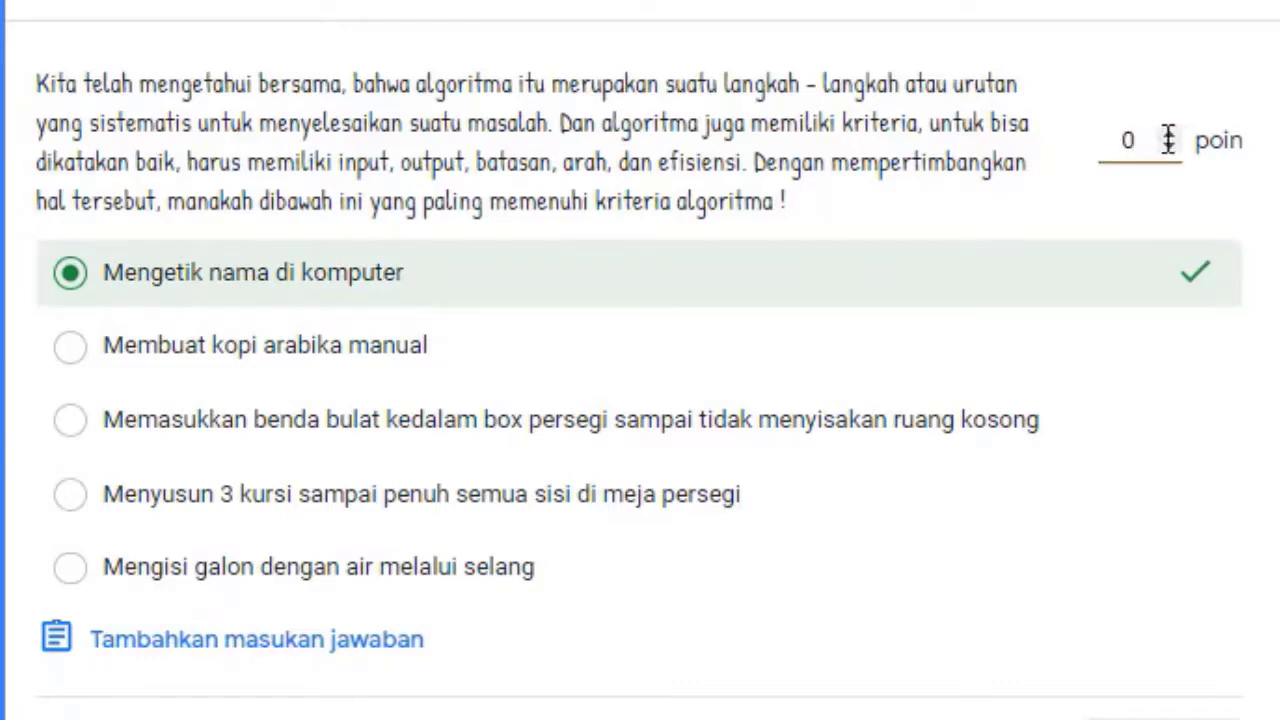
key(BackSpace)
text(10)
click(1160, 714)
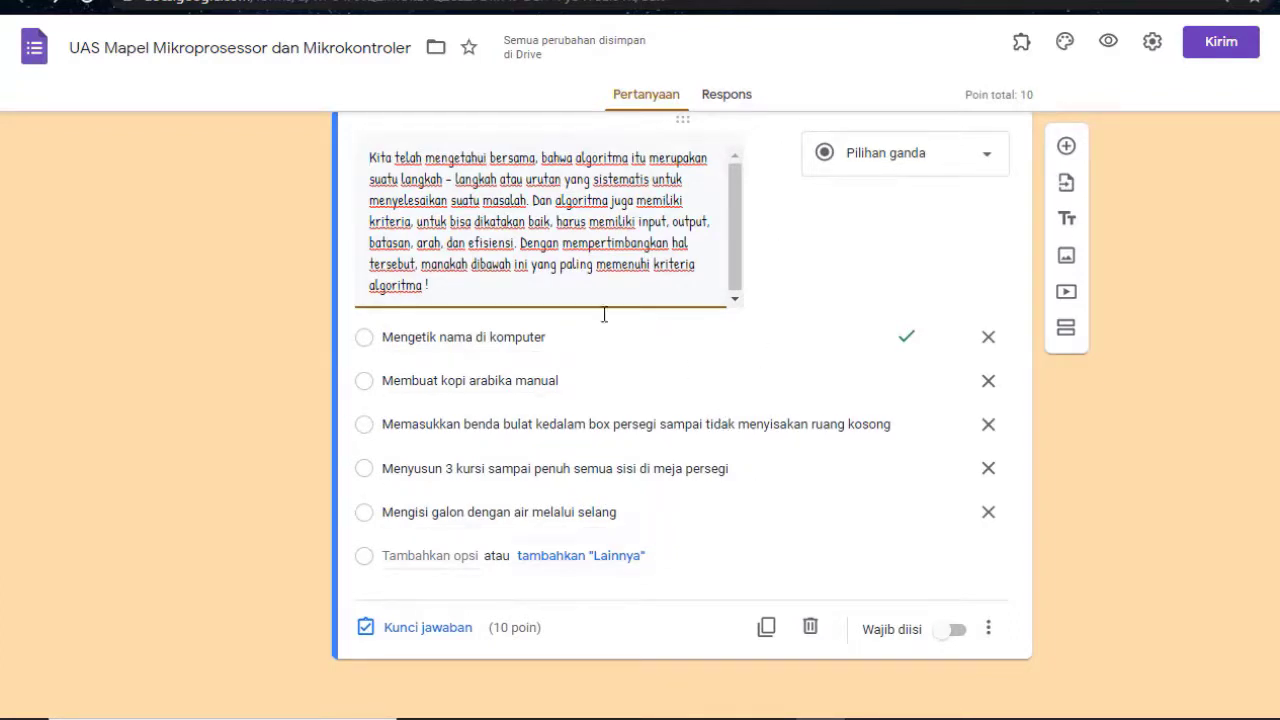
Switch on Wajib diisi for the algorithm question
click(958, 636)
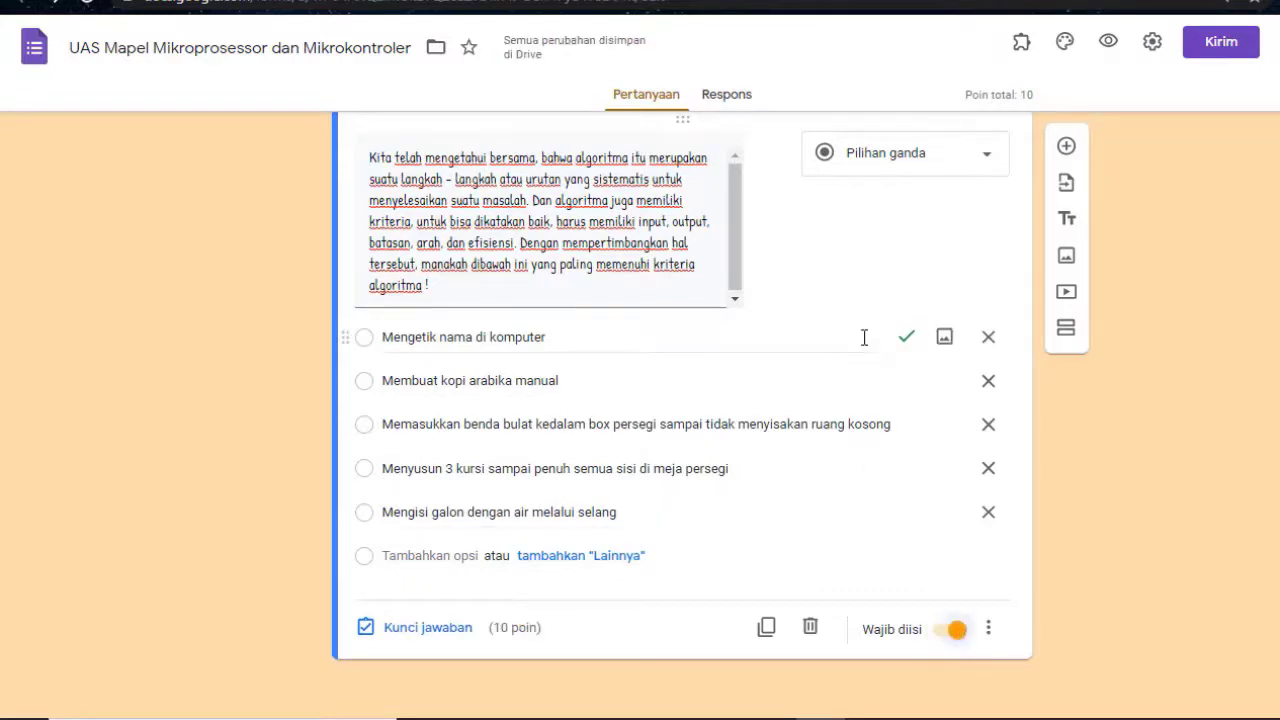
scroll(863, 334, up, 3)
scroll(874, 349, down, 1)
scroll(897, 356, down, 1)
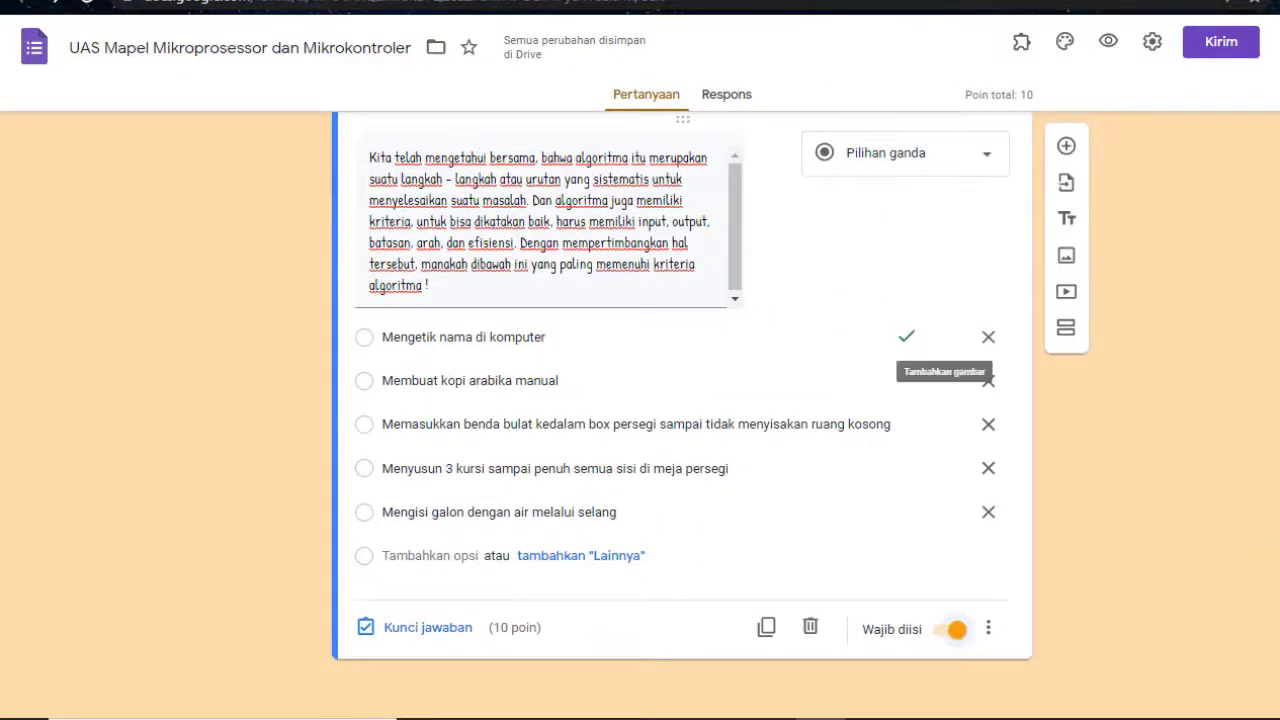
scroll(930, 308, up, 1)
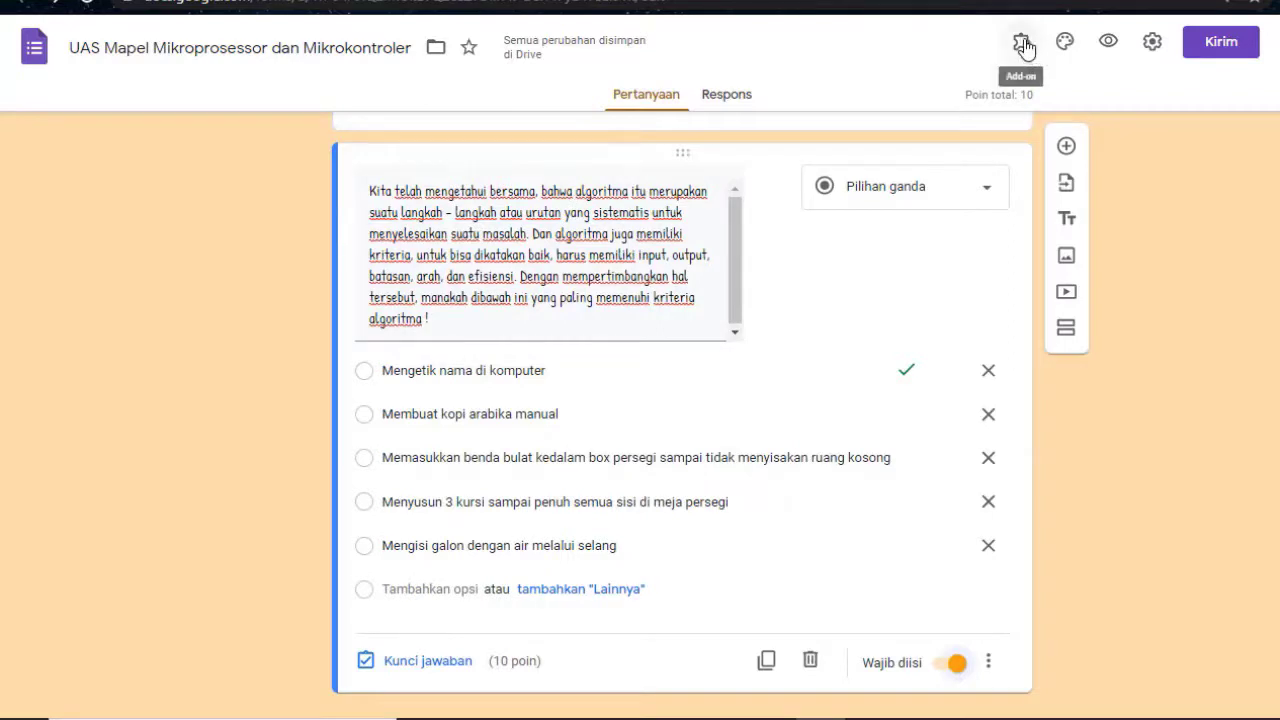
click(1022, 44)
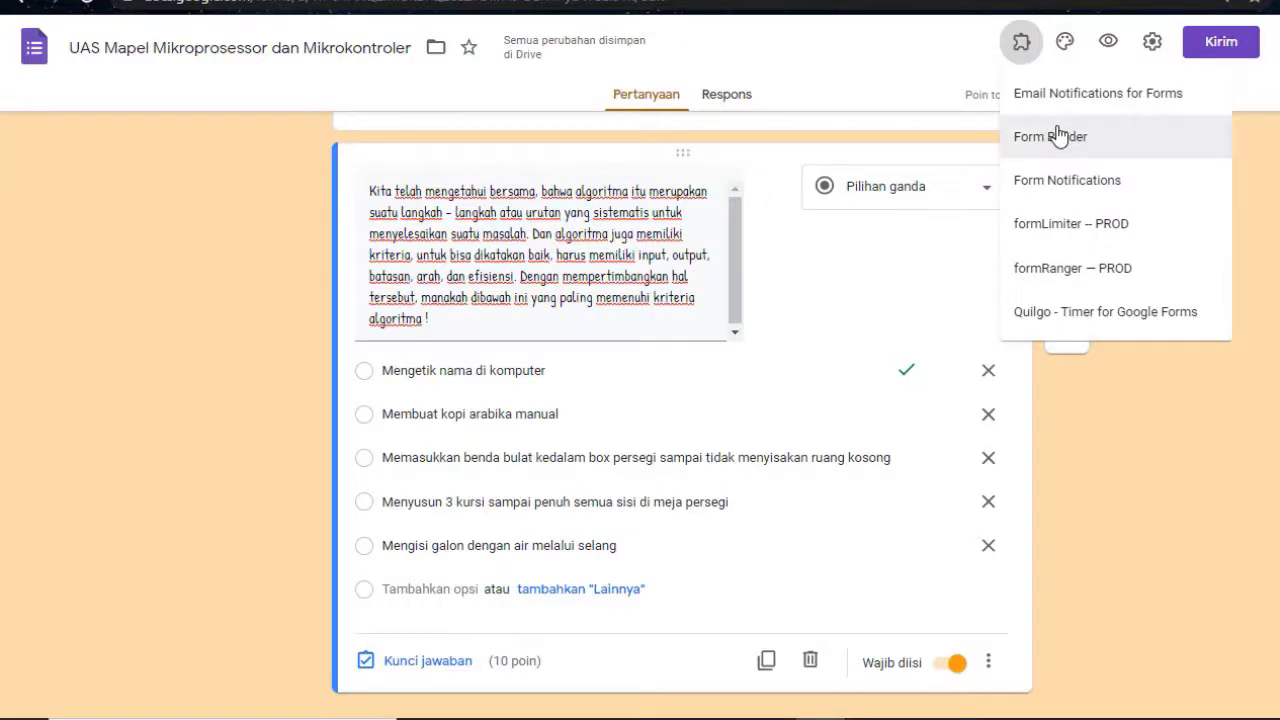
click(853, 294)
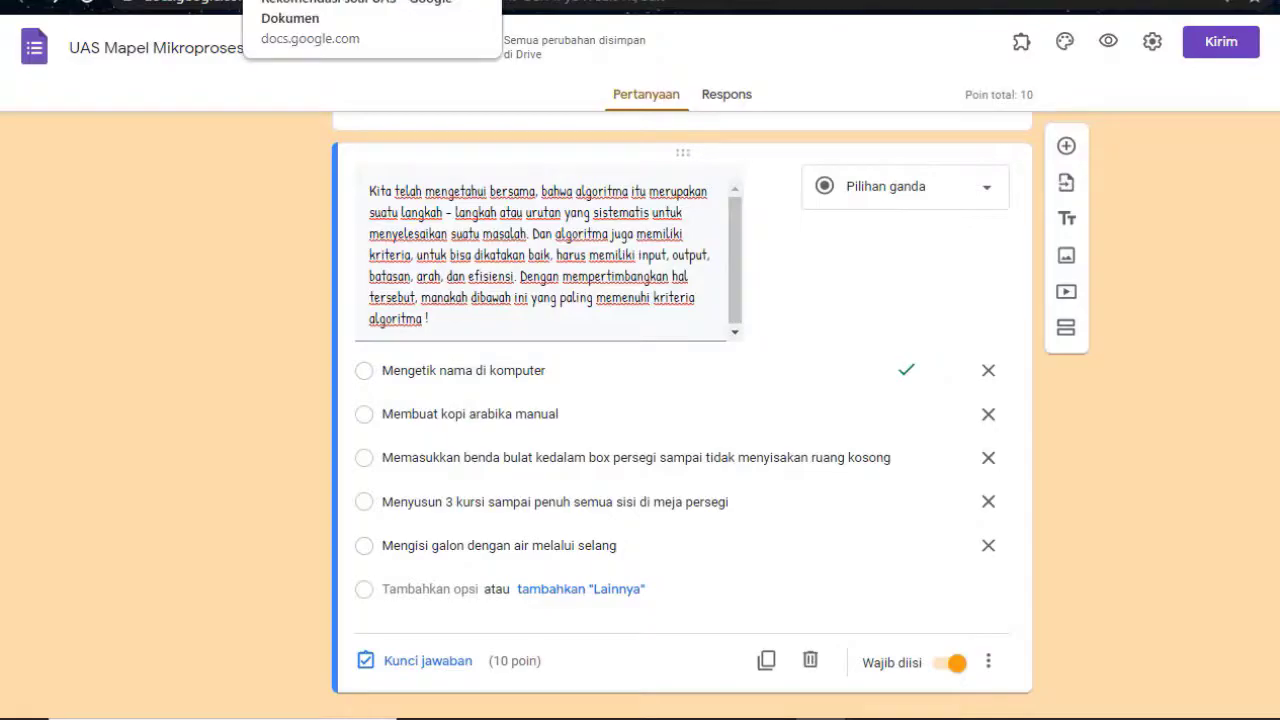
click(320, 2)
click(604, 334)
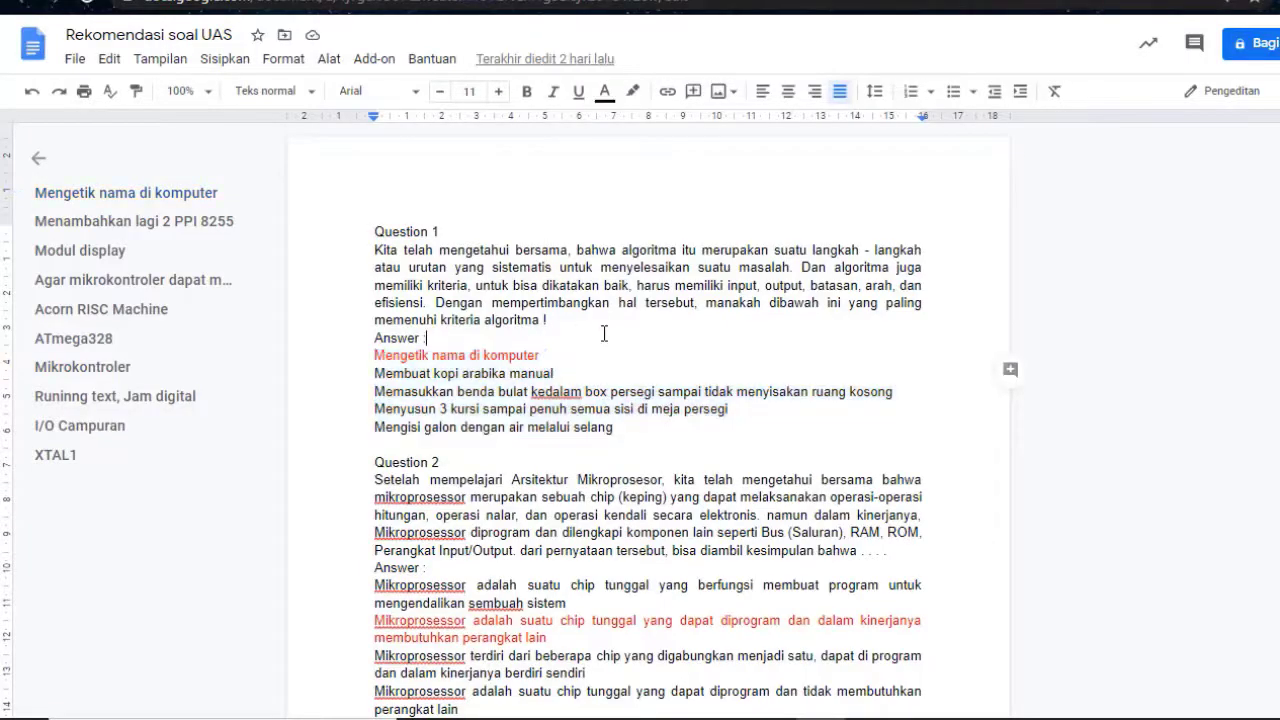
click(364, 258)
drag(374, 250, 549, 332)
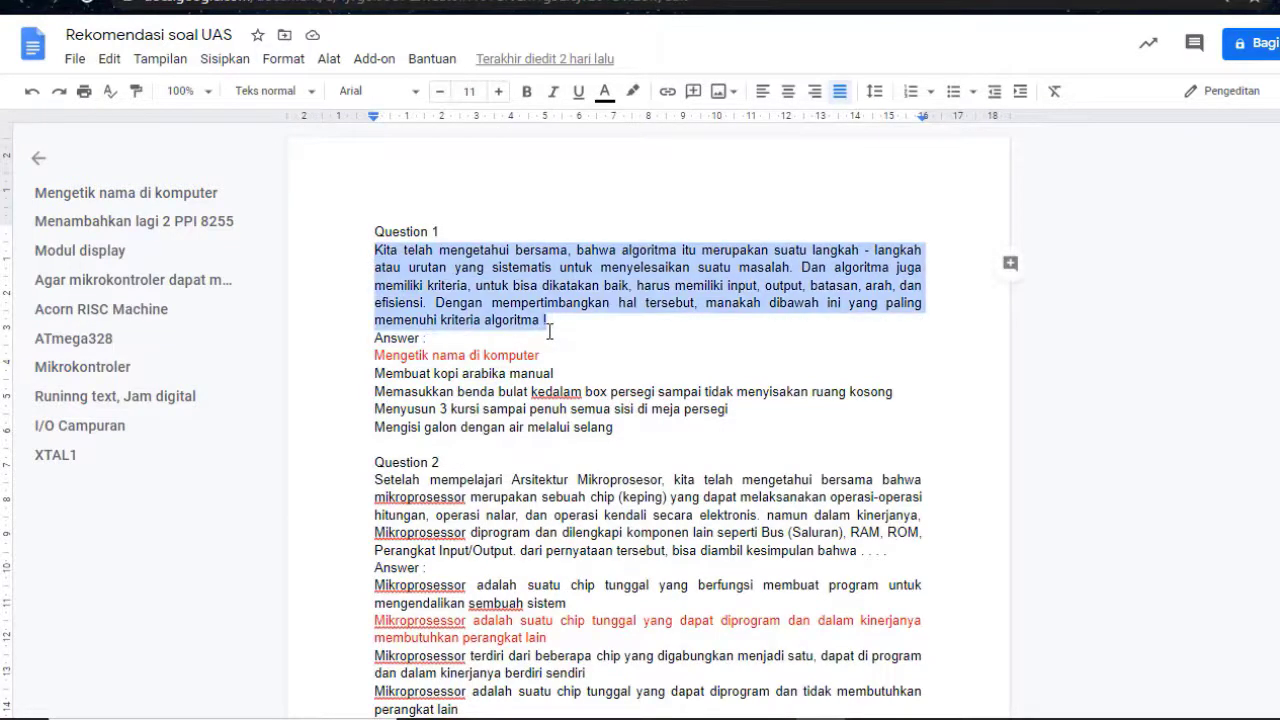
click(375, 356)
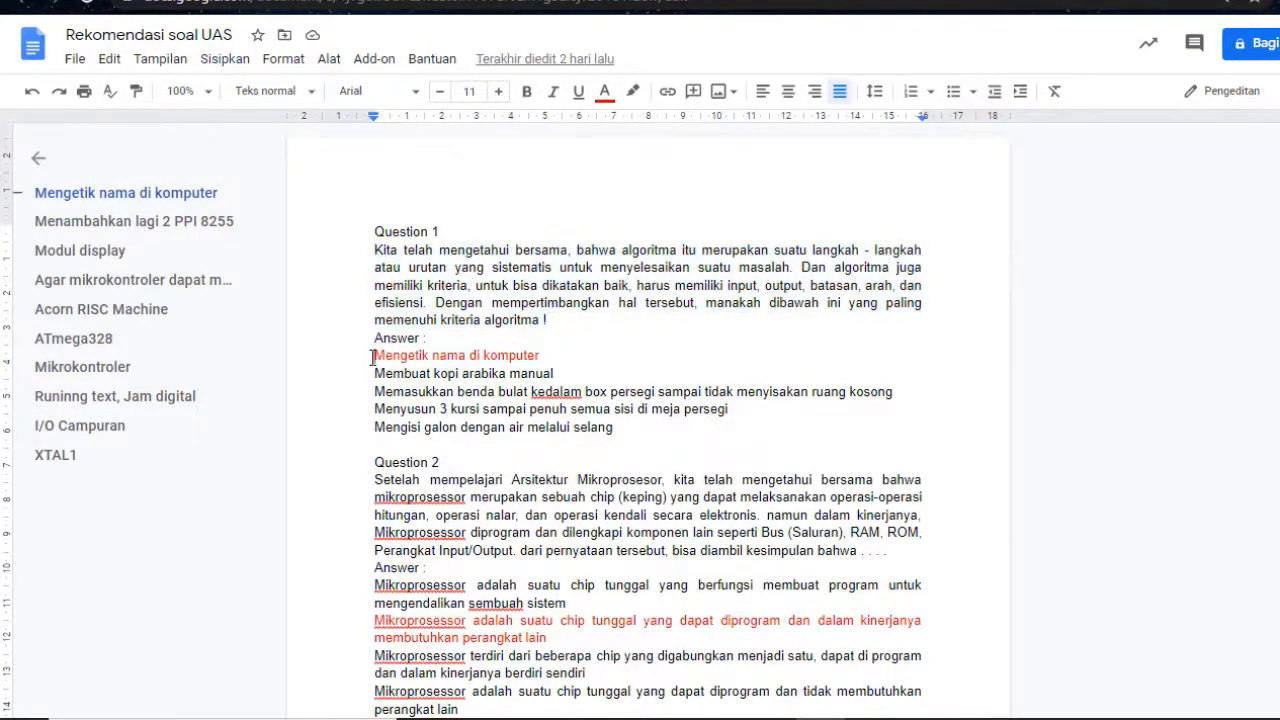
drag(373, 356, 616, 426)
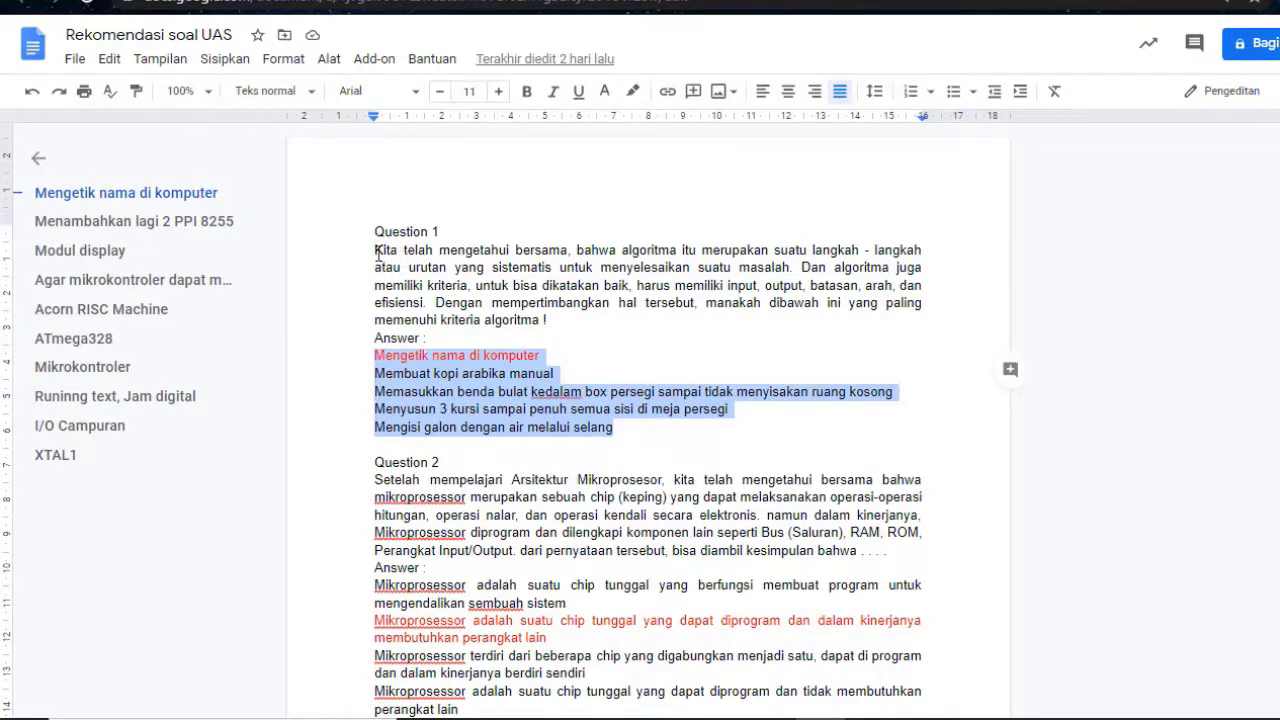
click(611, 331)
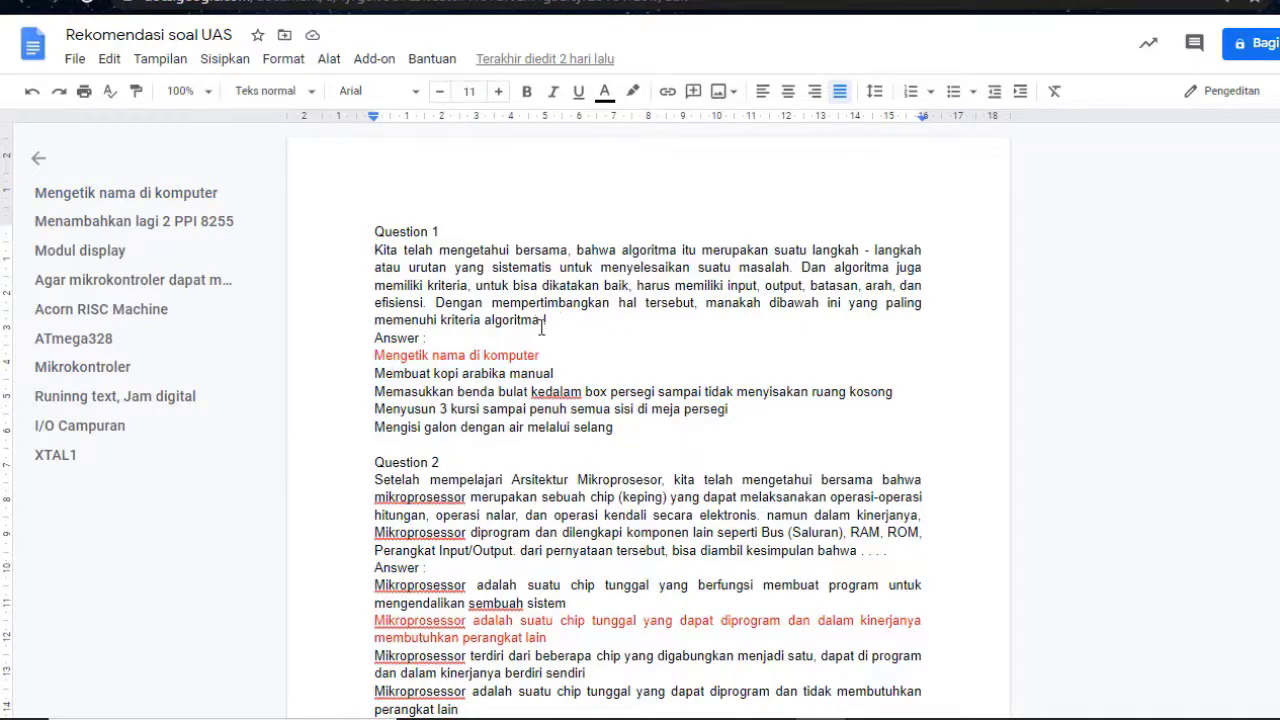
key(ctrl+Tab)
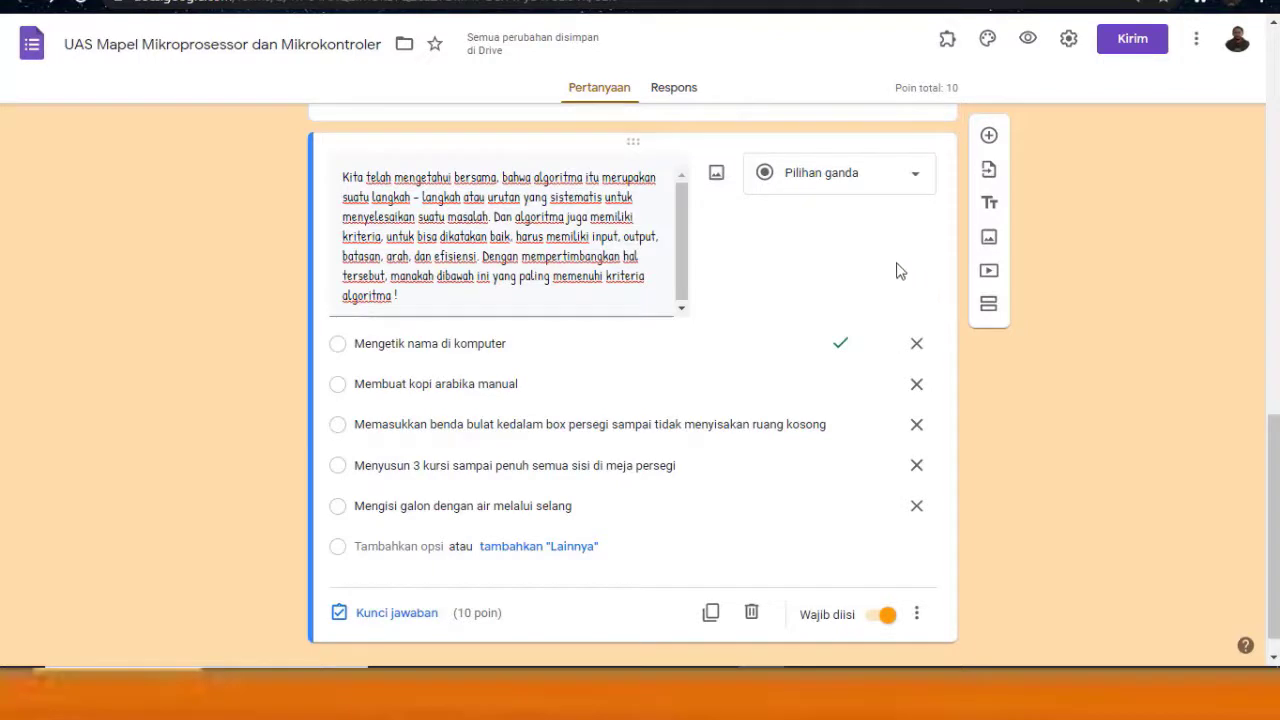
Open the Marketplace list of add-ons available for forms
click(947, 40)
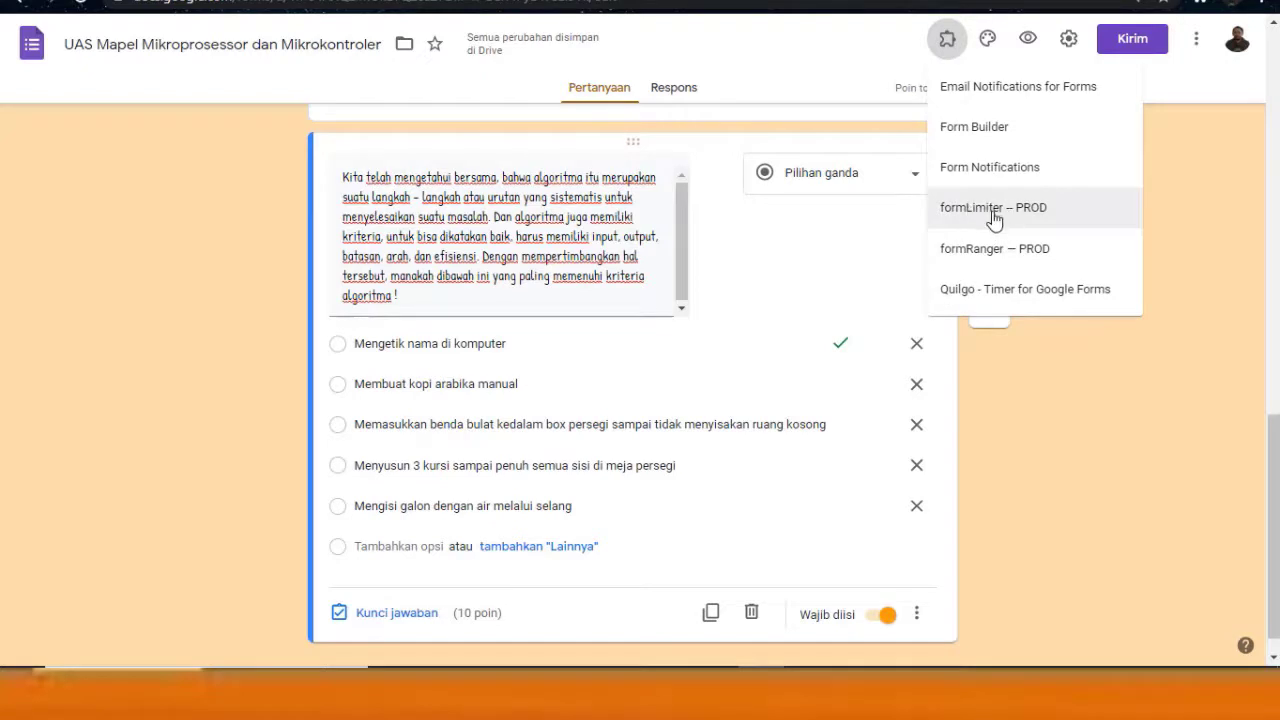
click(1200, 193)
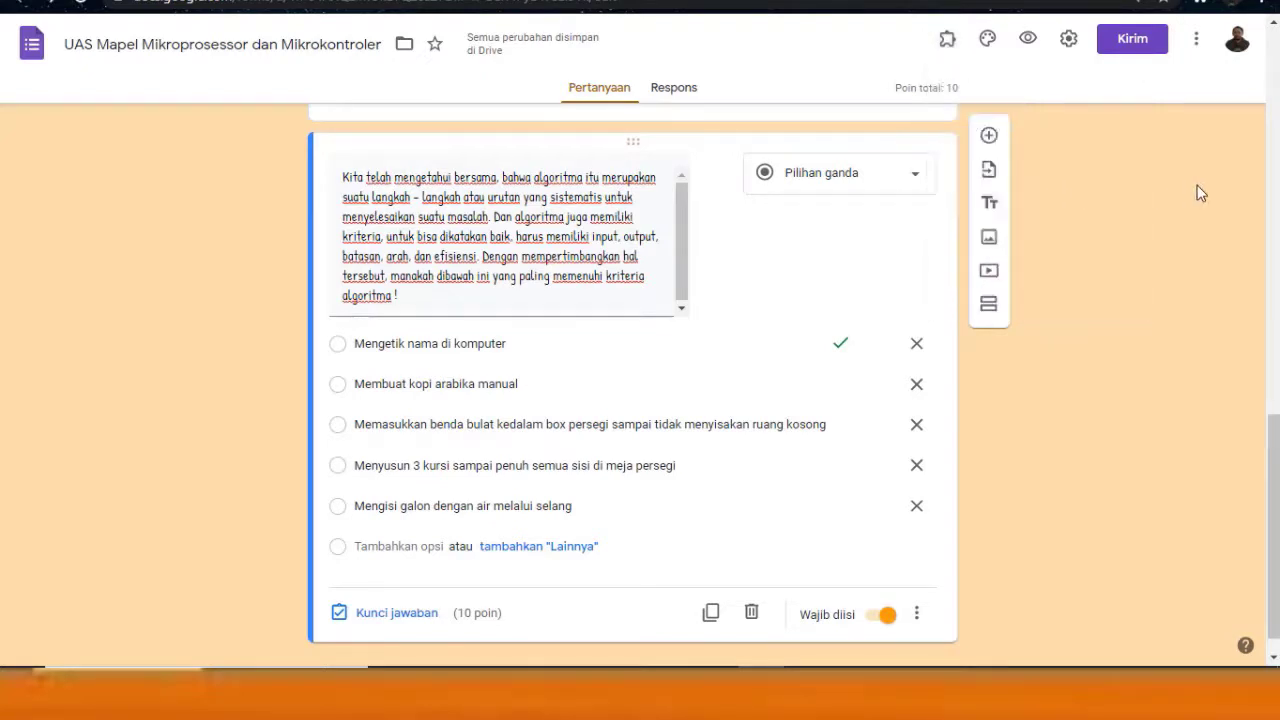
click(1195, 42)
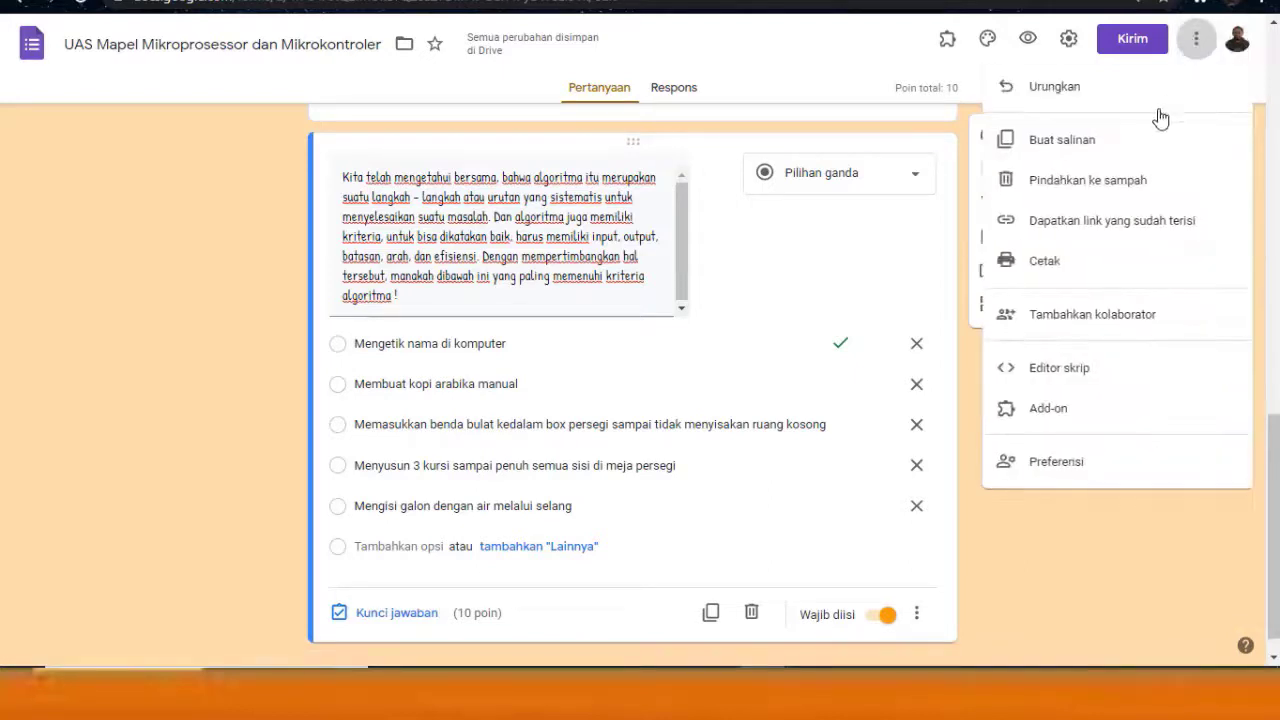
click(1057, 418)
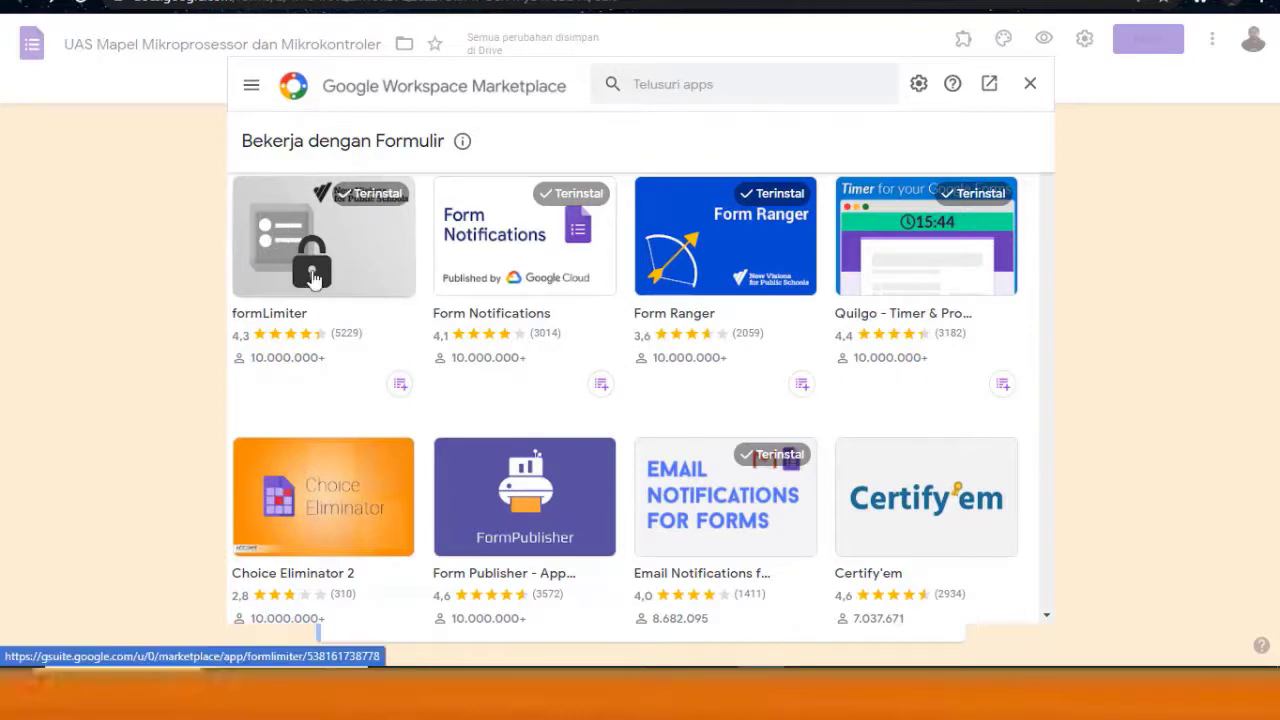
View the formLimiter add-on's details page
click(359, 230)
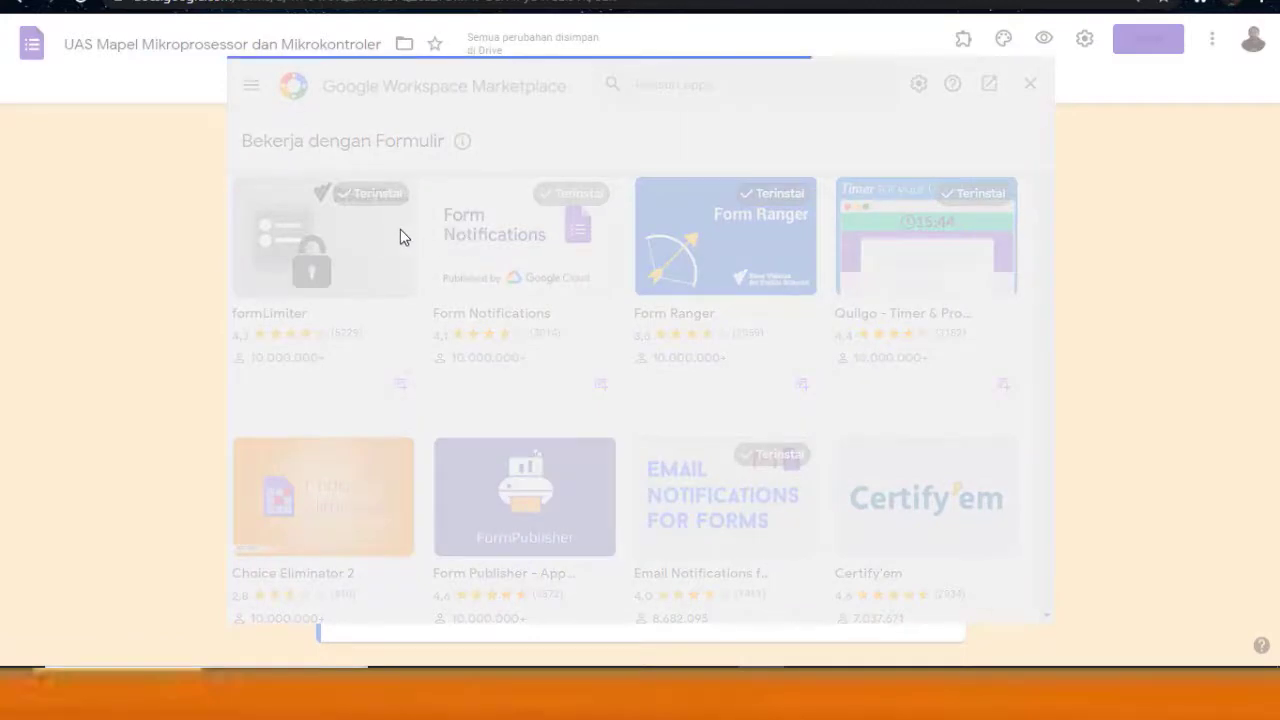
scroll(770, 310, down, 3)
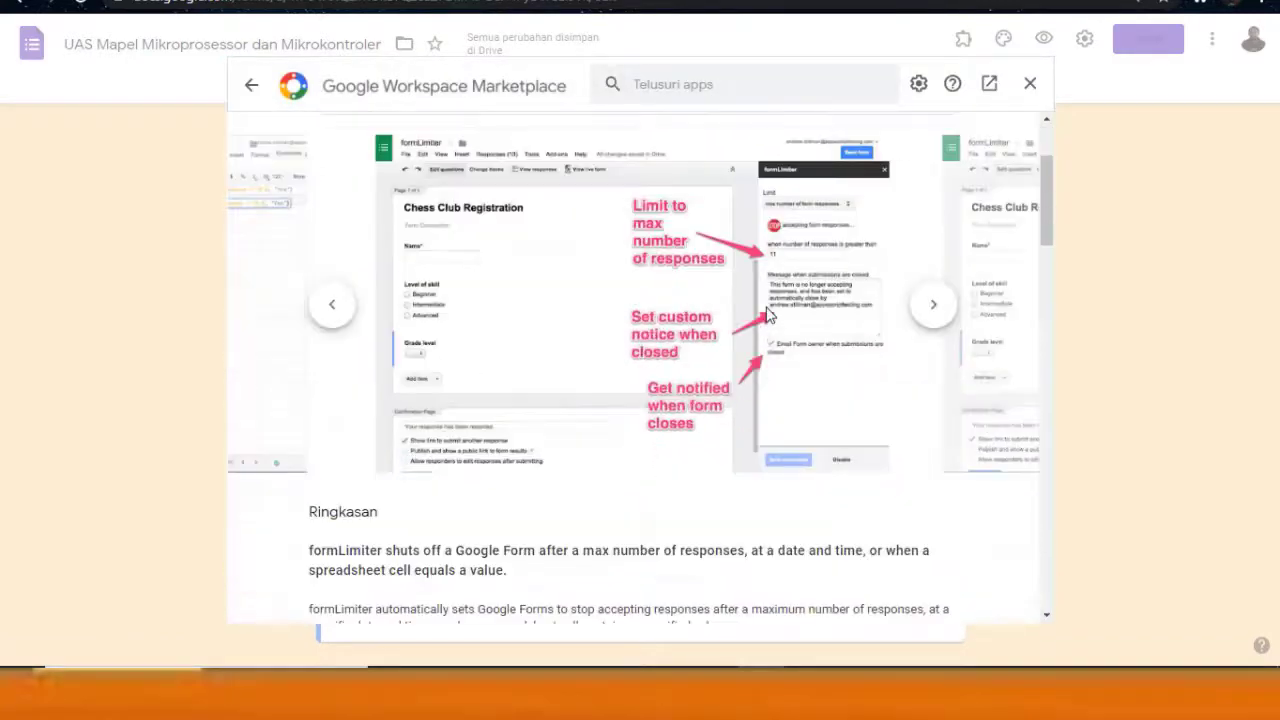
scroll(770, 315, down, 15)
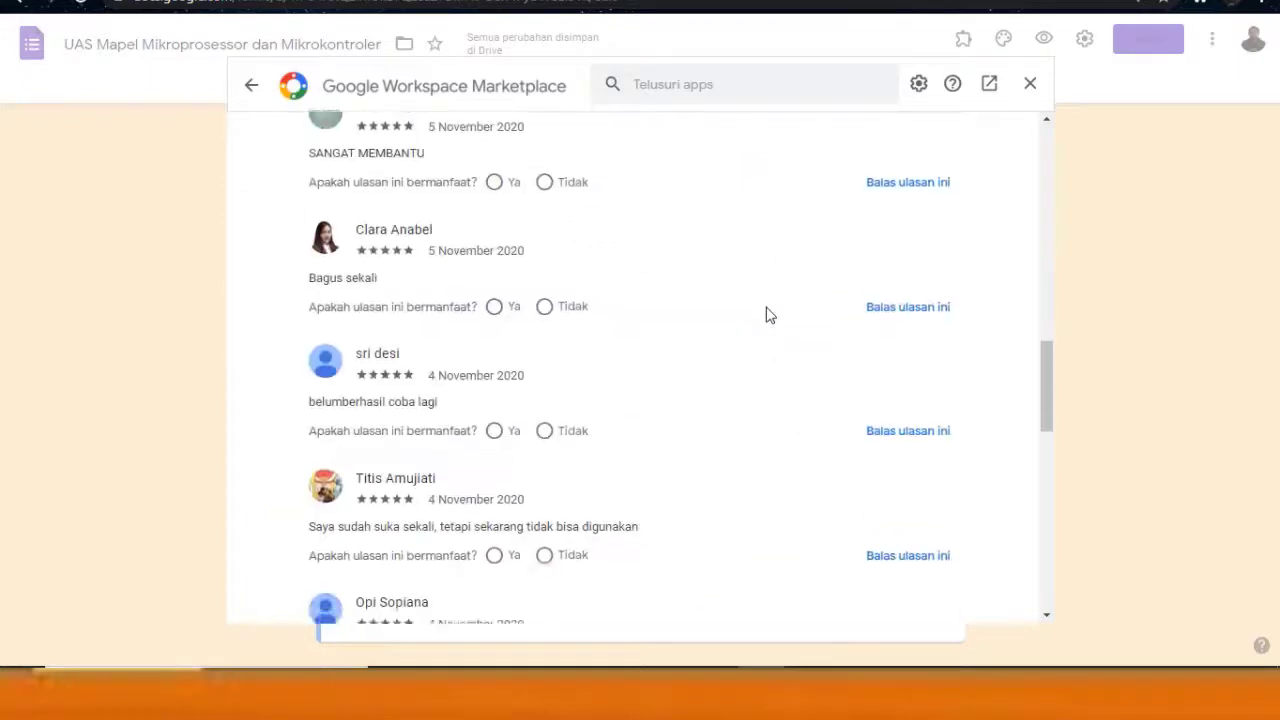
scroll(770, 315, up, 18)
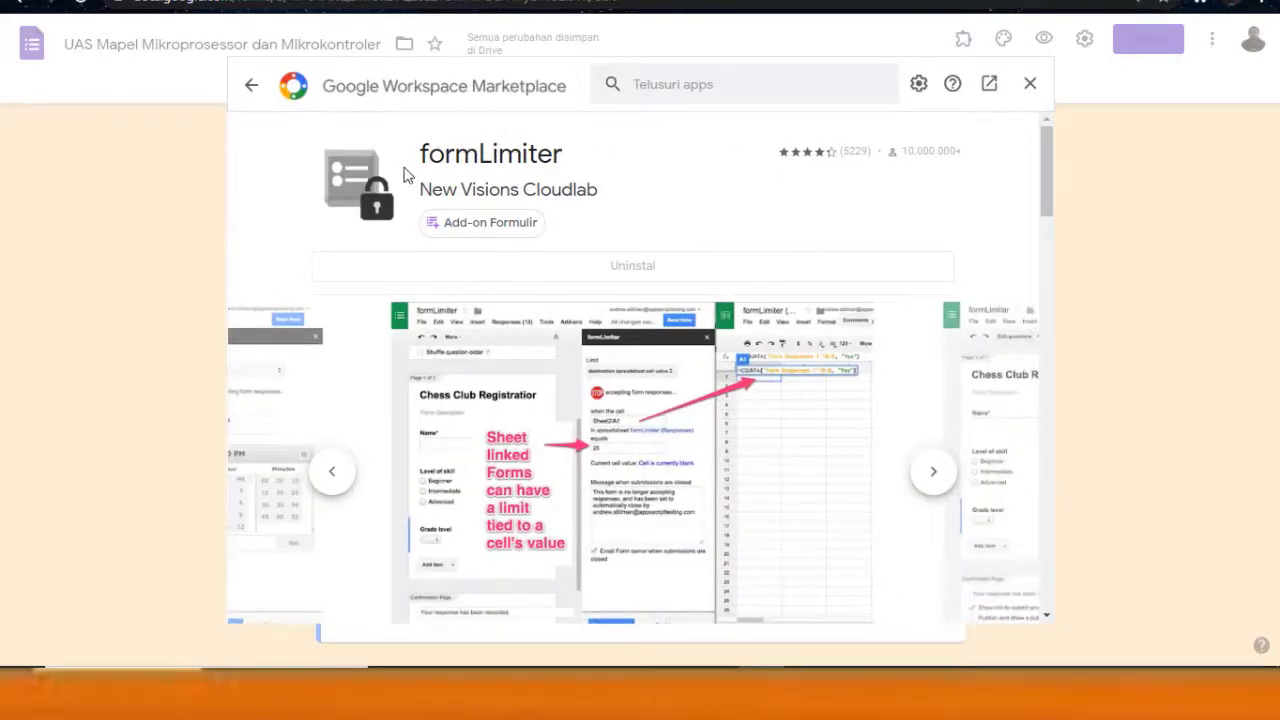
Return to the form add-ons list and view the Form Publisher details
click(254, 92)
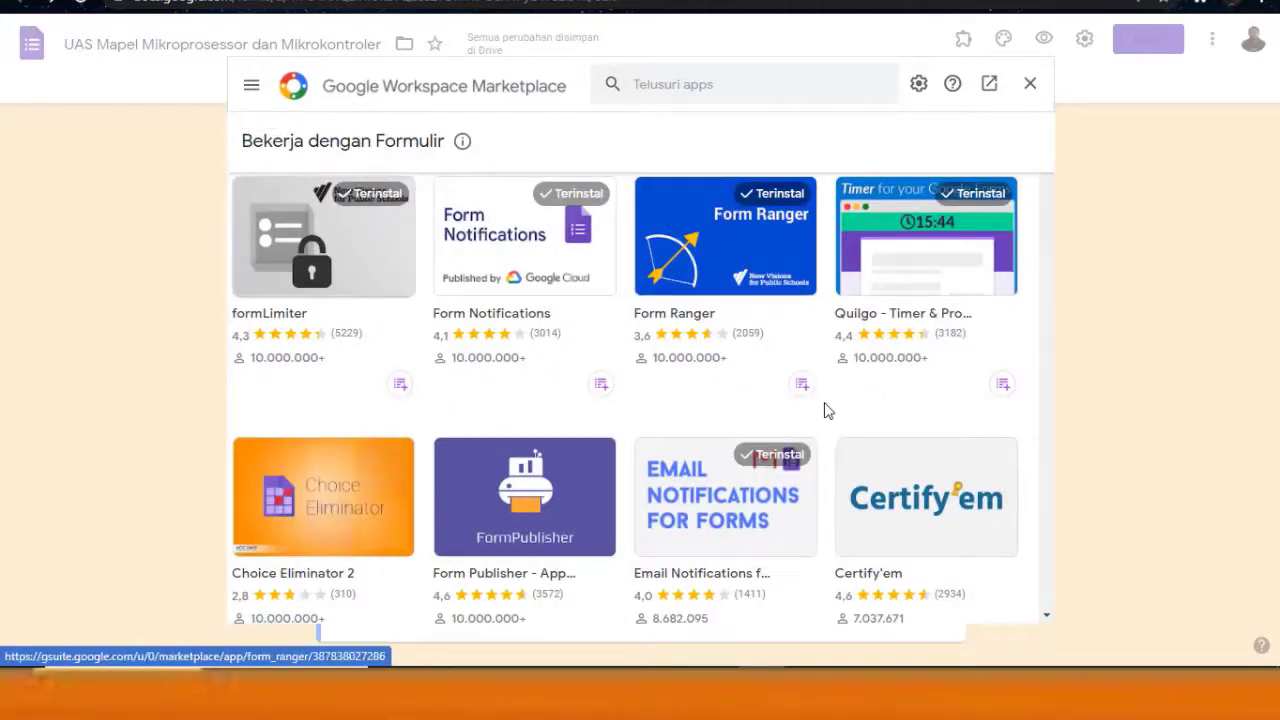
scroll(829, 410, down, 1)
scroll(829, 410, down, 2)
scroll(829, 410, down, 2)
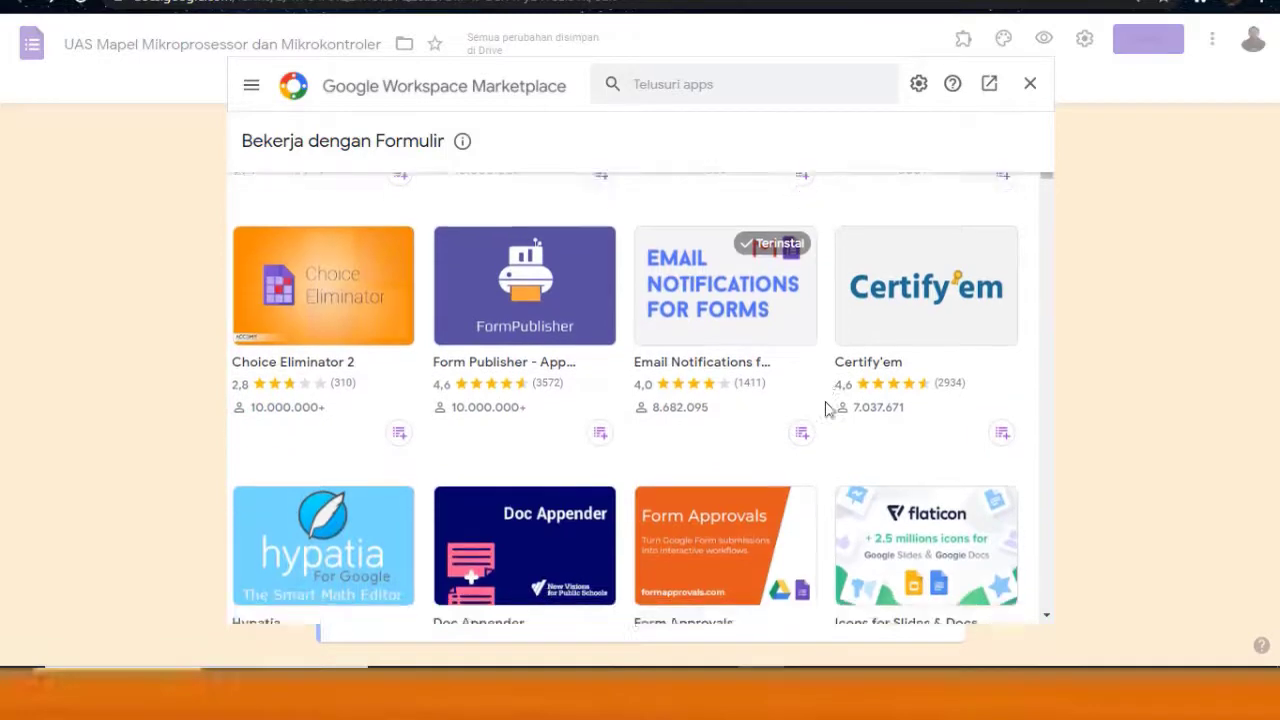
scroll(829, 410, up, 3)
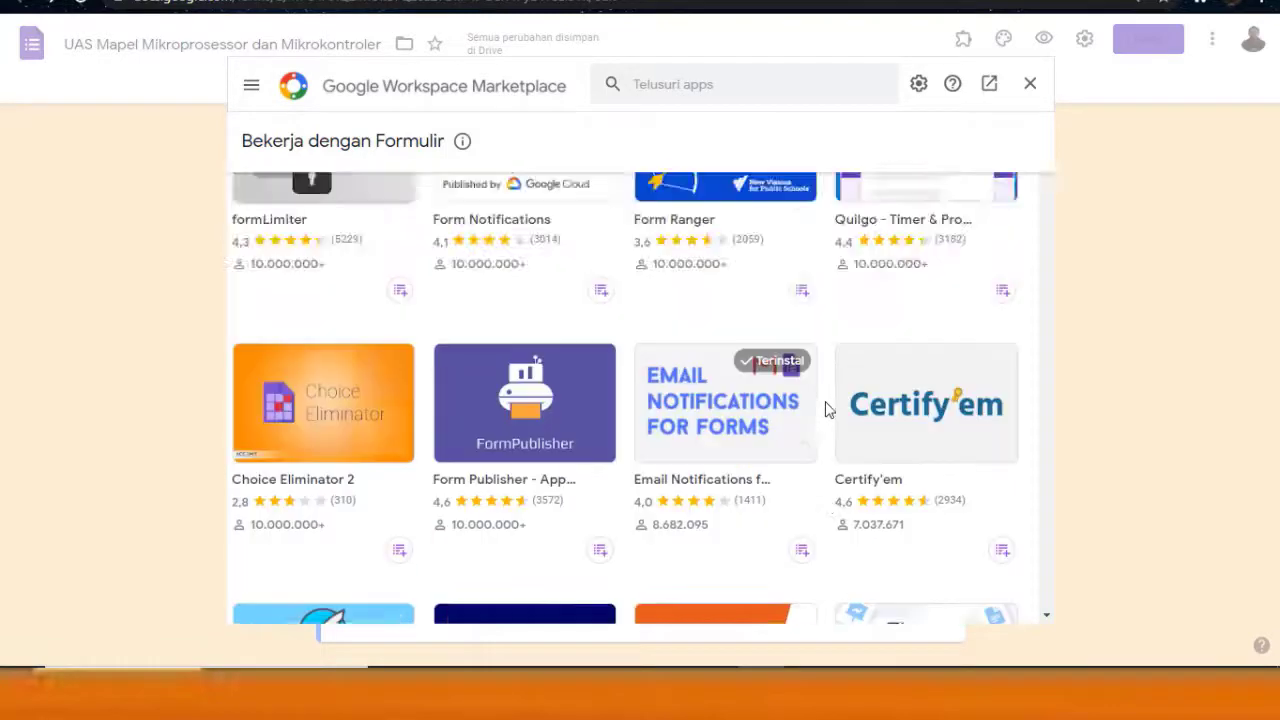
click(537, 412)
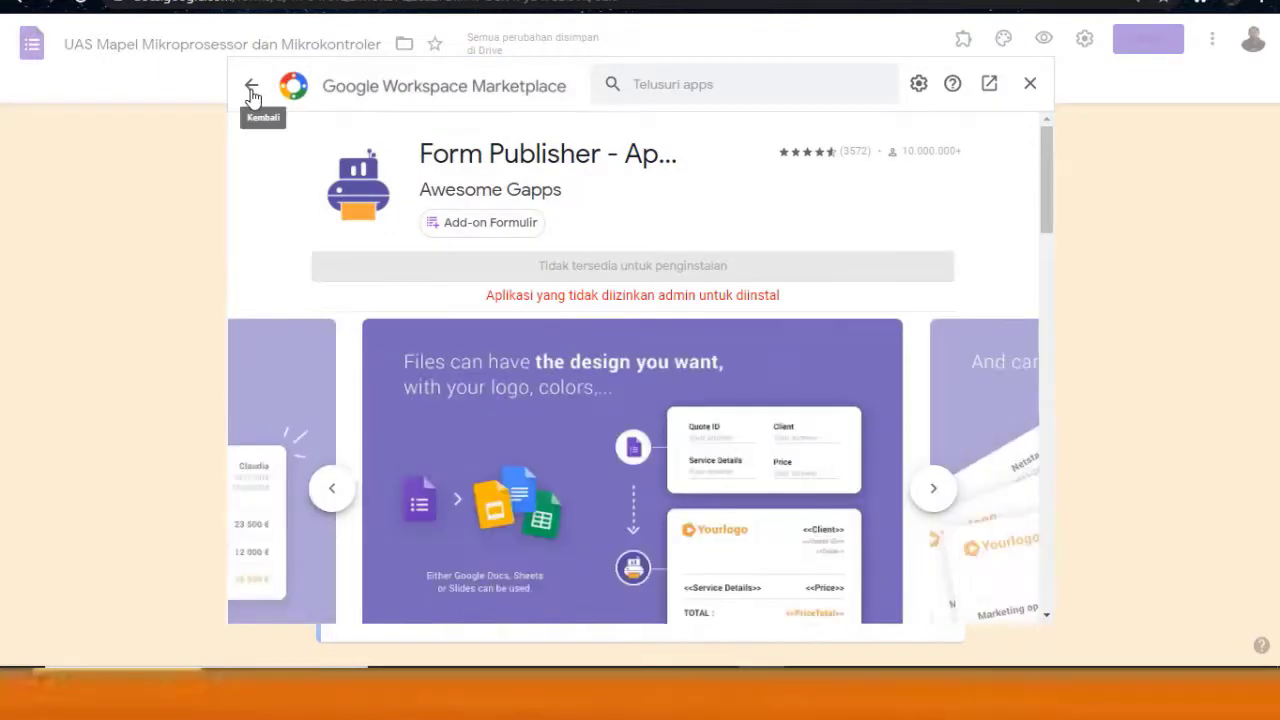
View the Choice Eliminator 2 details, then return to the add-ons list
click(251, 87)
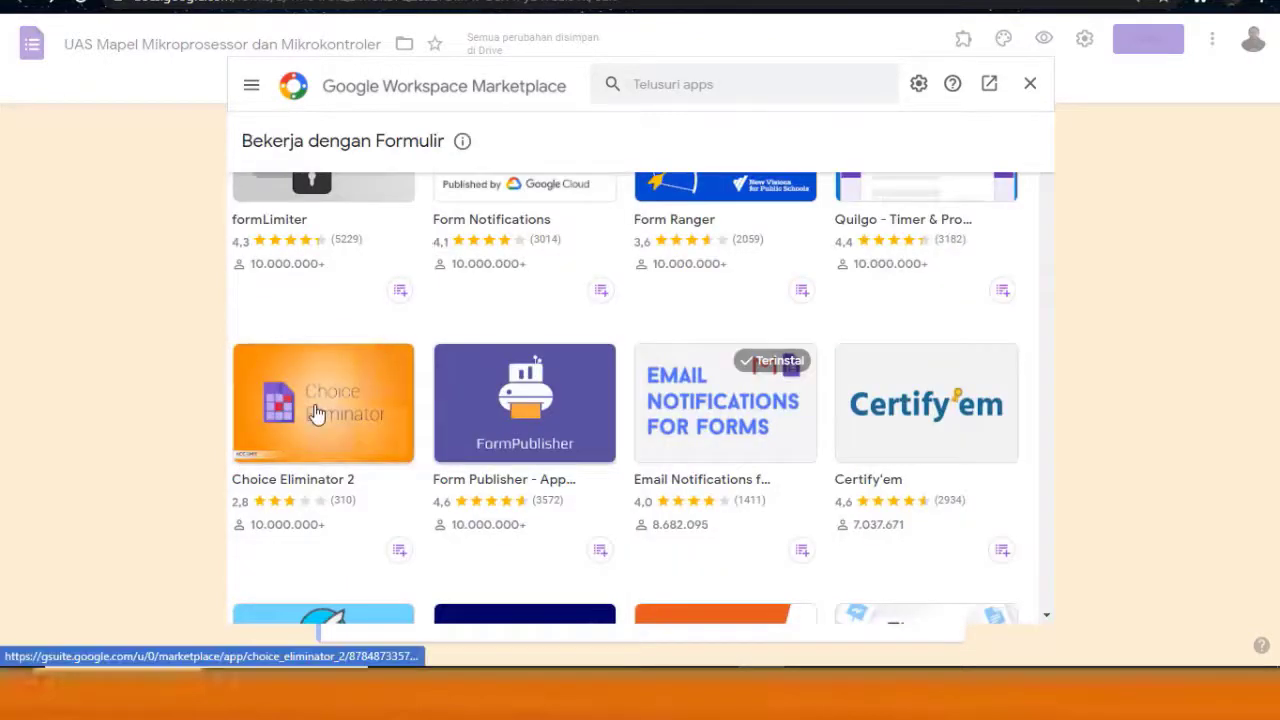
click(316, 413)
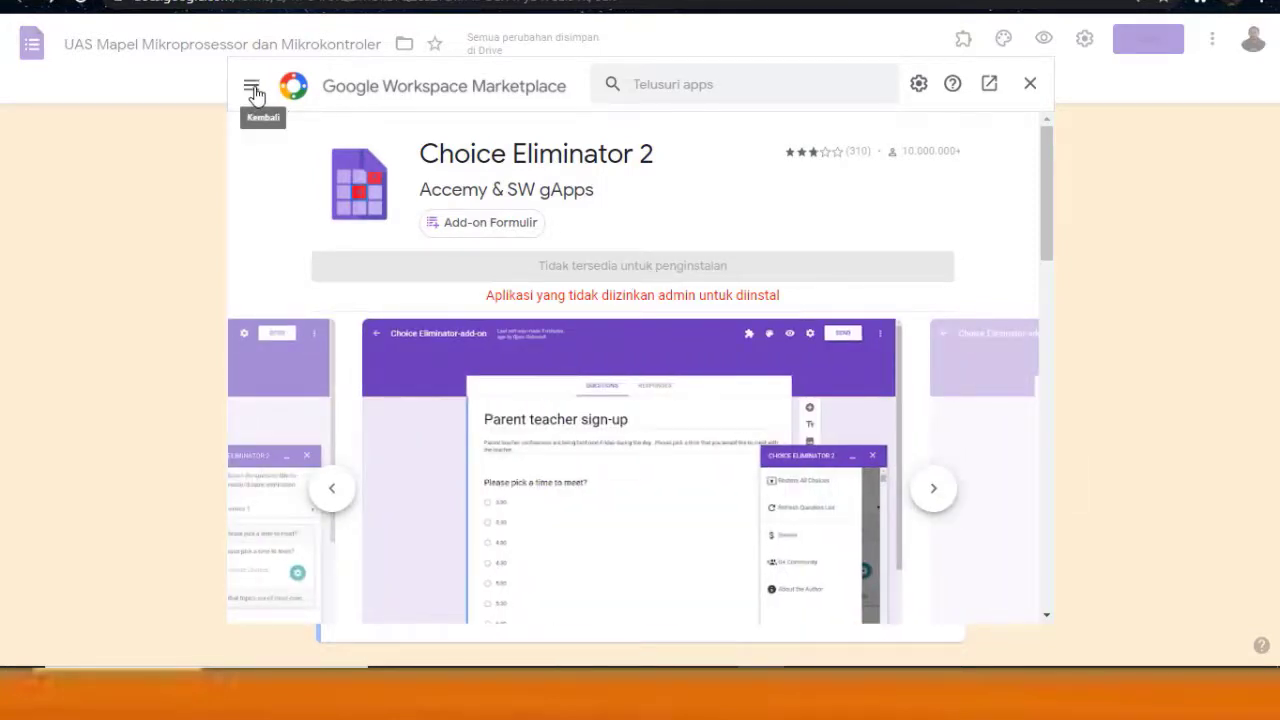
click(253, 90)
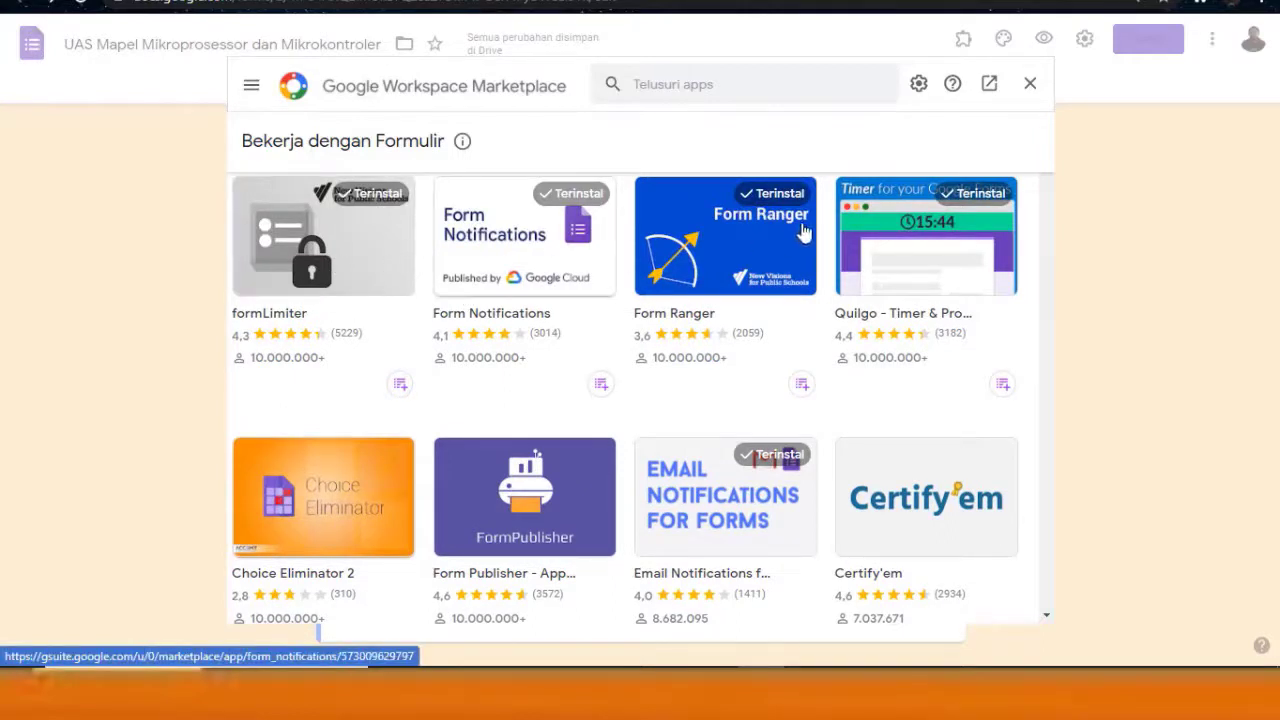
Close the Marketplace and open the formLimiter -- PROD add-on panel
click(1031, 86)
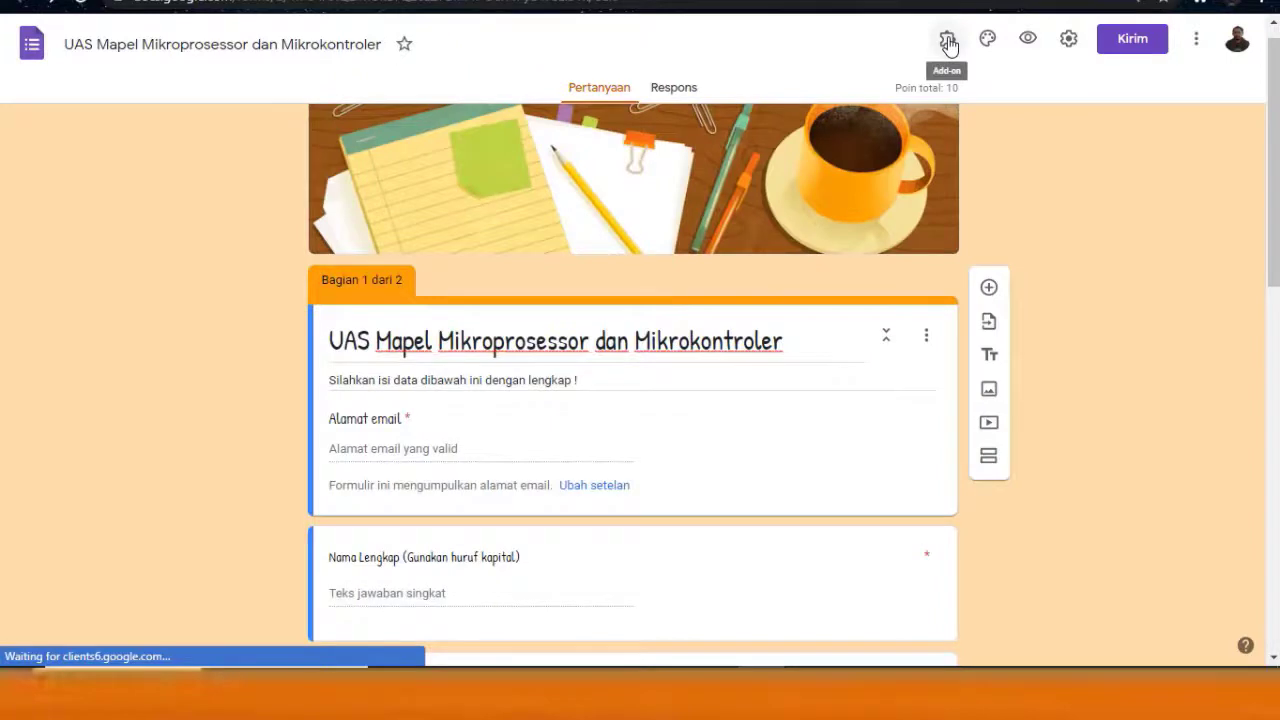
click(948, 40)
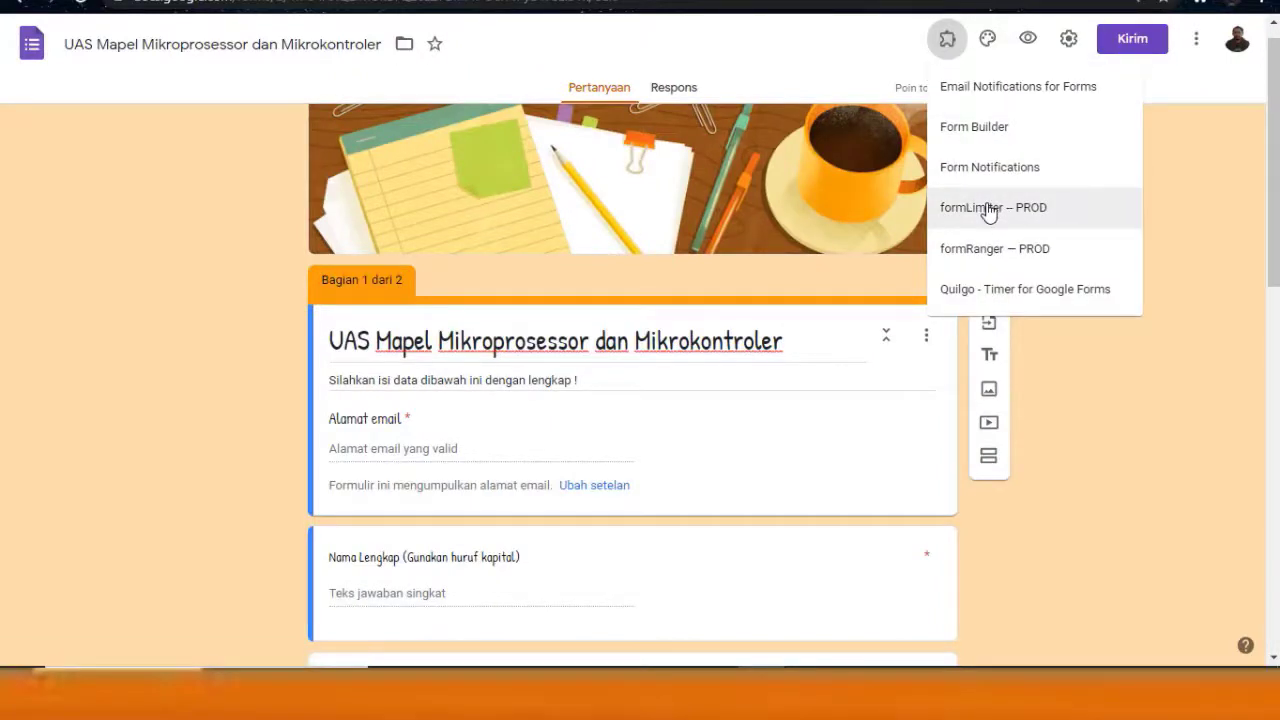
click(988, 210)
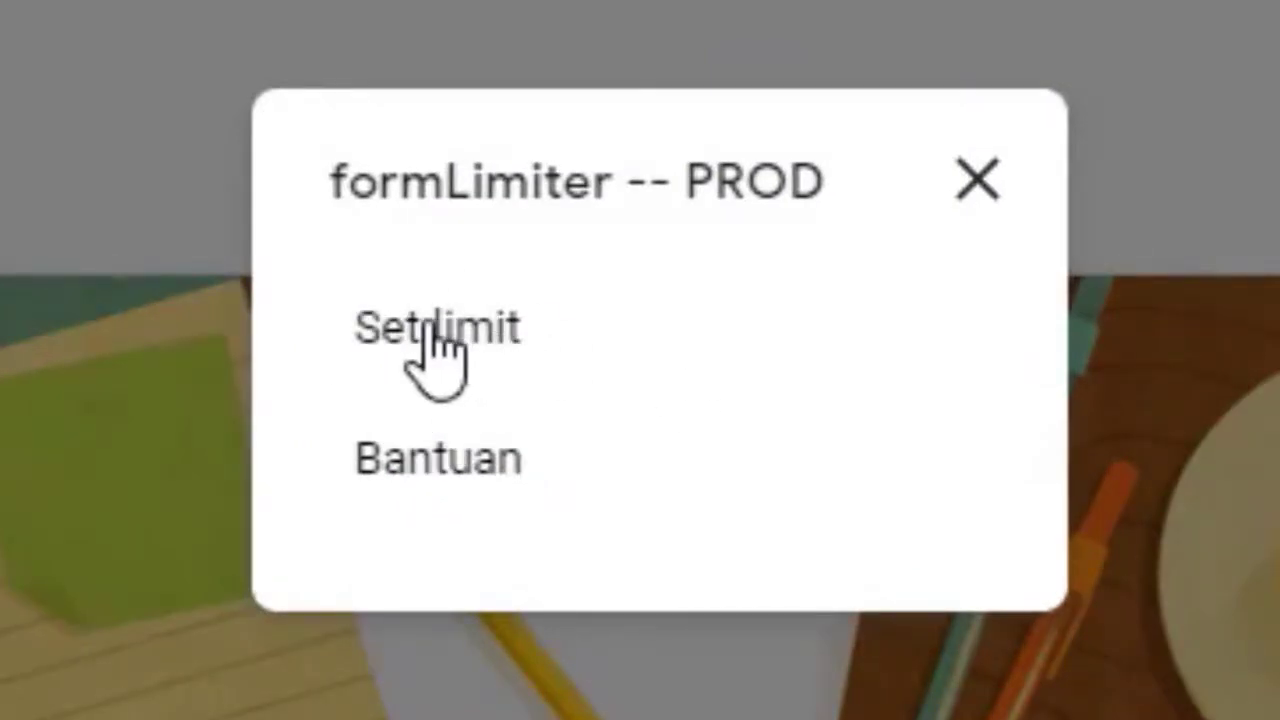
Set a 'date and time' response limit in formLimiter with due date 11/09/2020
click(430, 335)
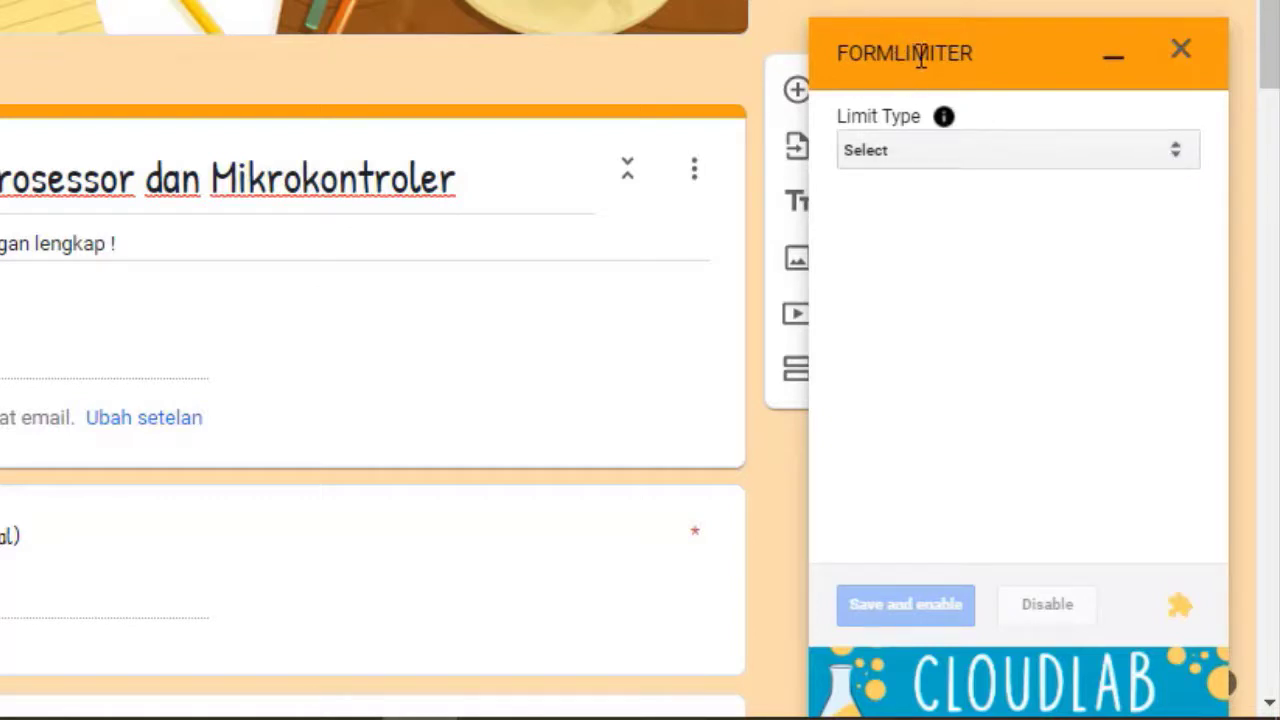
click(1177, 155)
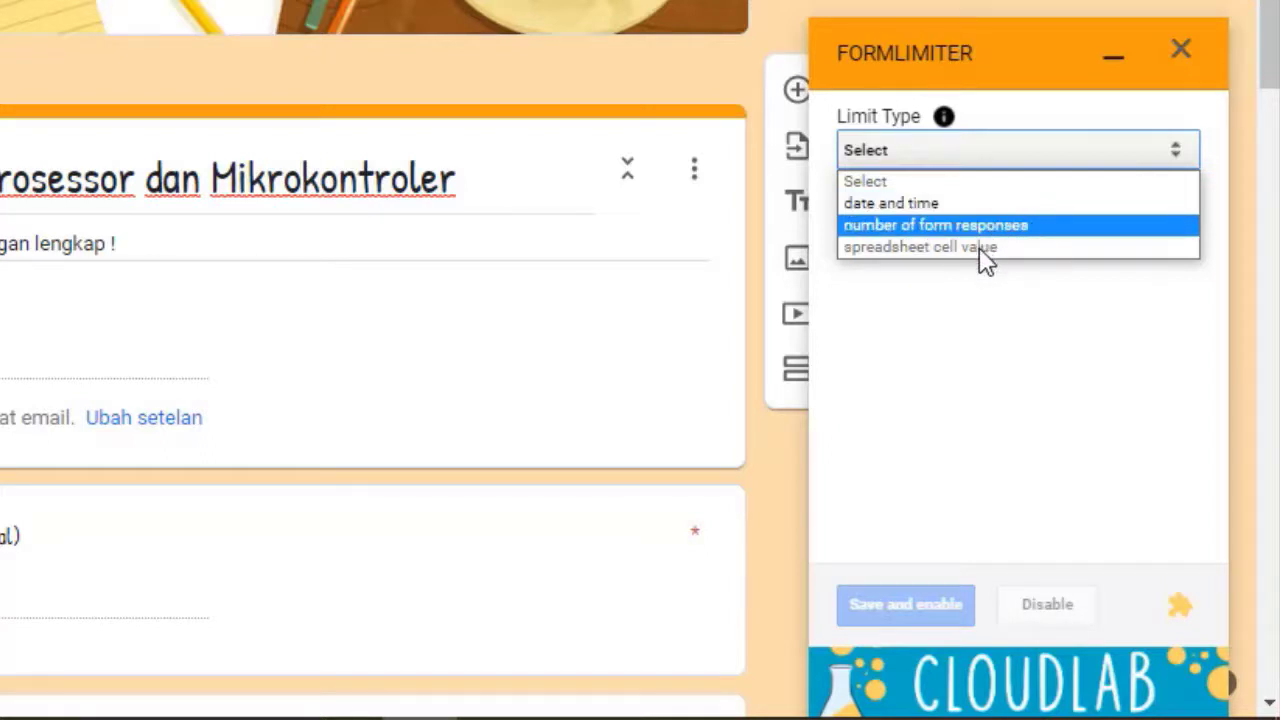
key(Up)
click(915, 205)
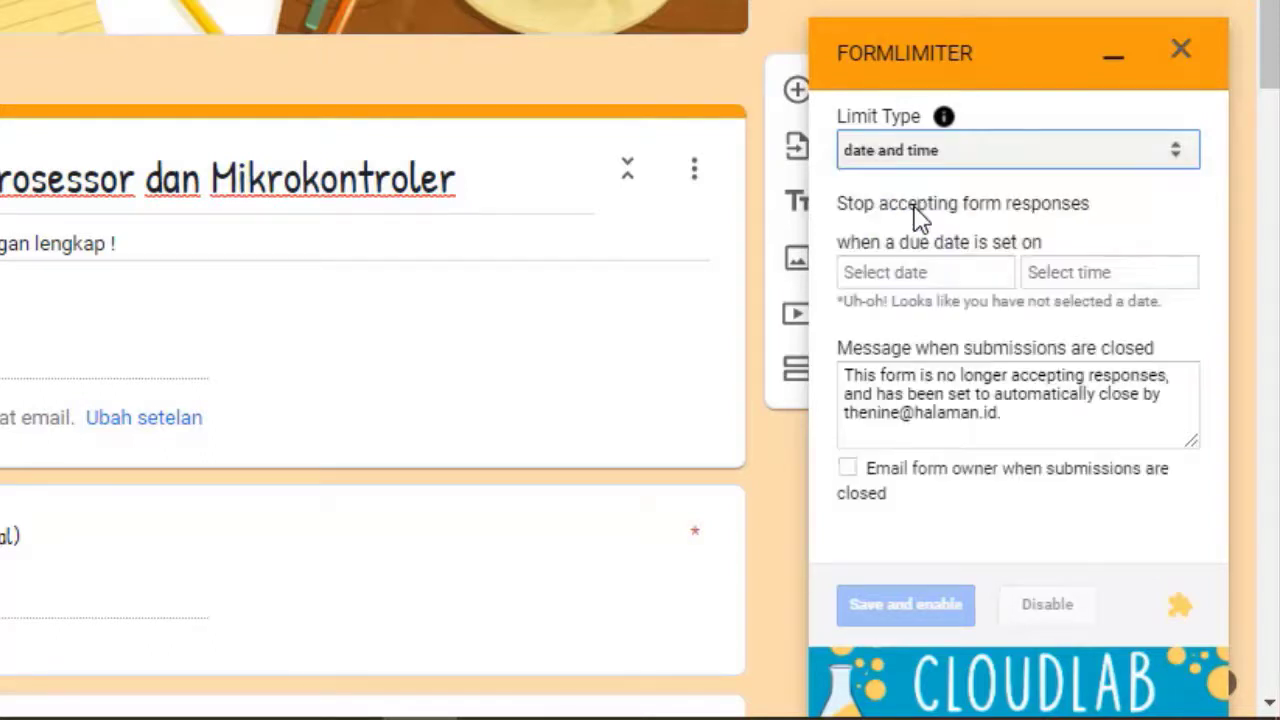
click(953, 277)
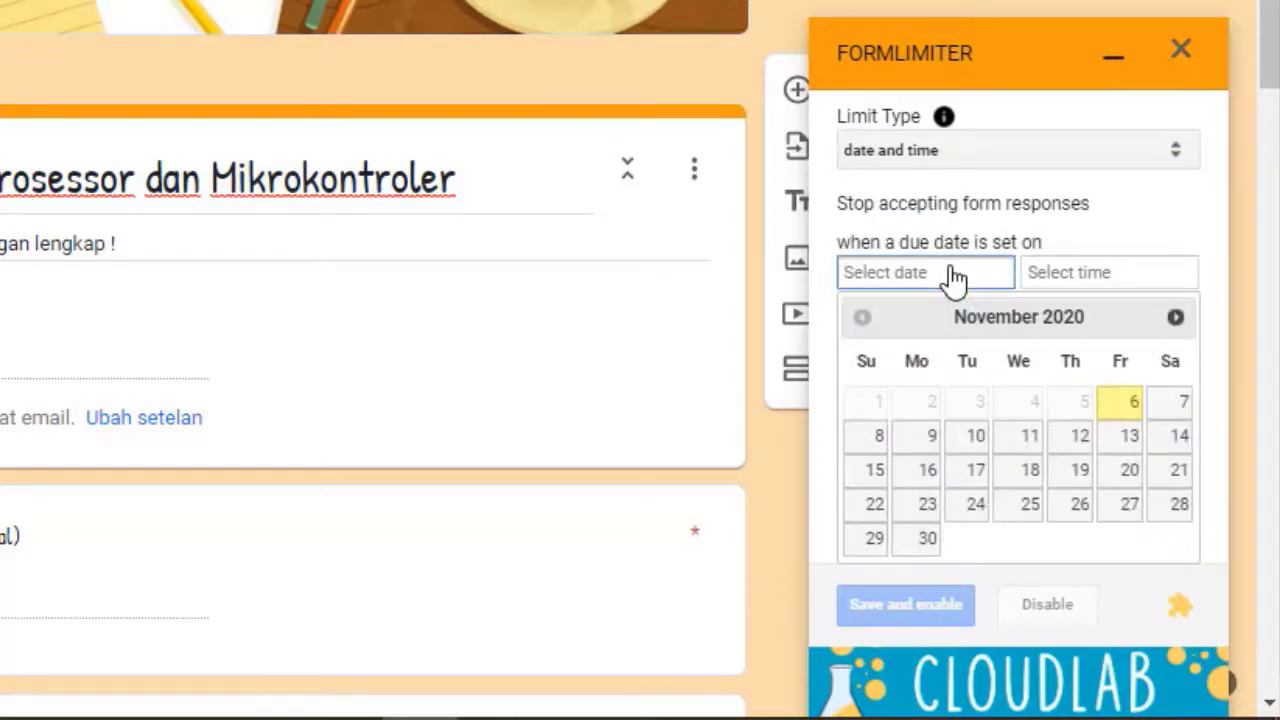
click(931, 448)
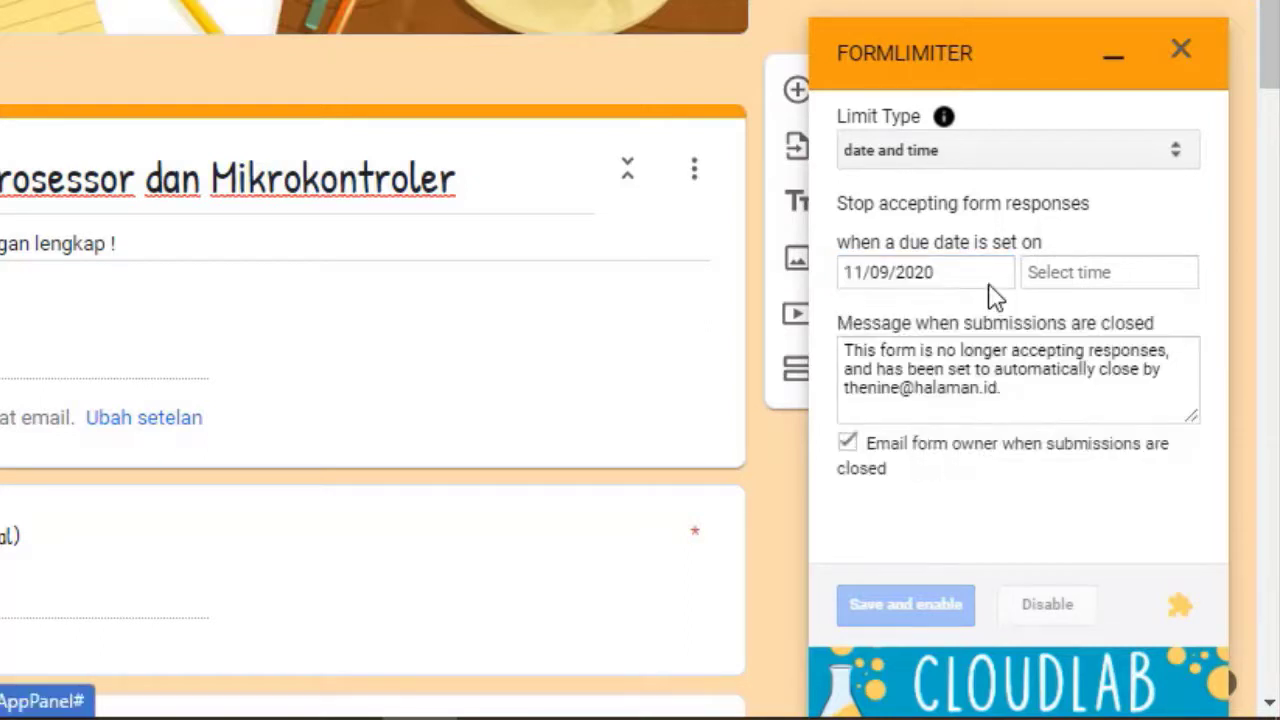
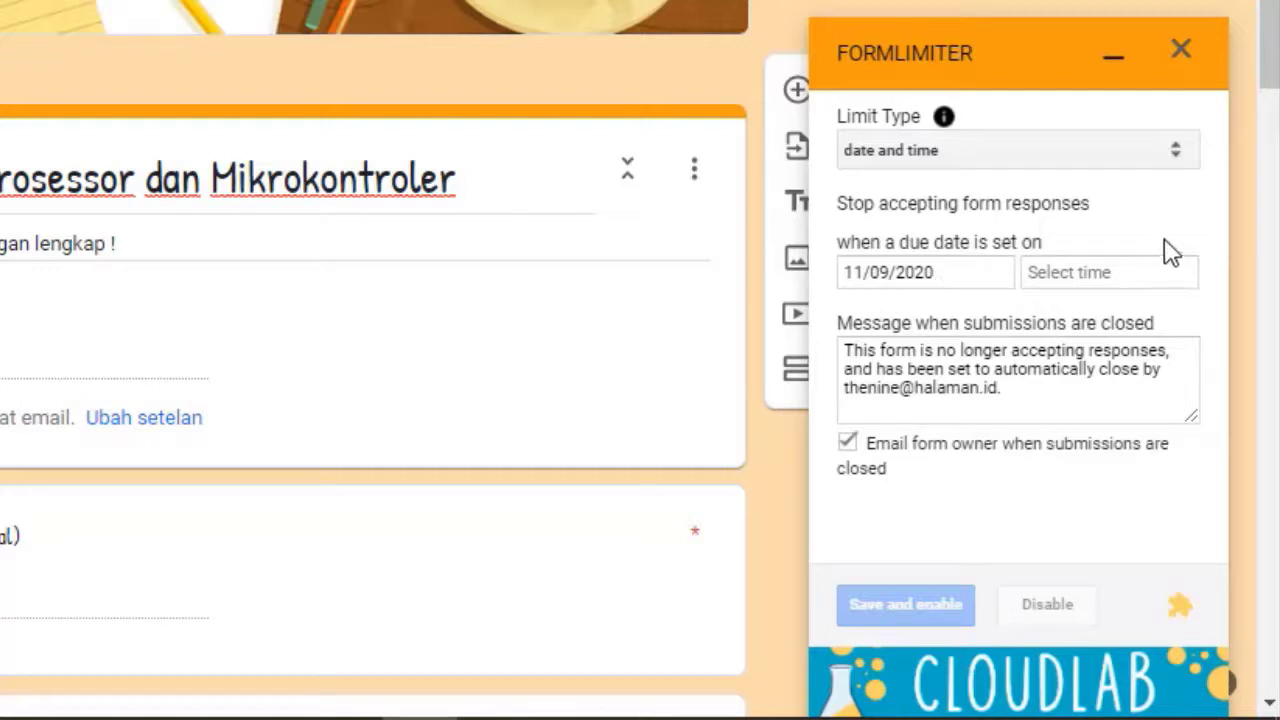
Set the formLimiter closing time to 9:30 AM, save and enable the limit, and close the panel
click(1087, 282)
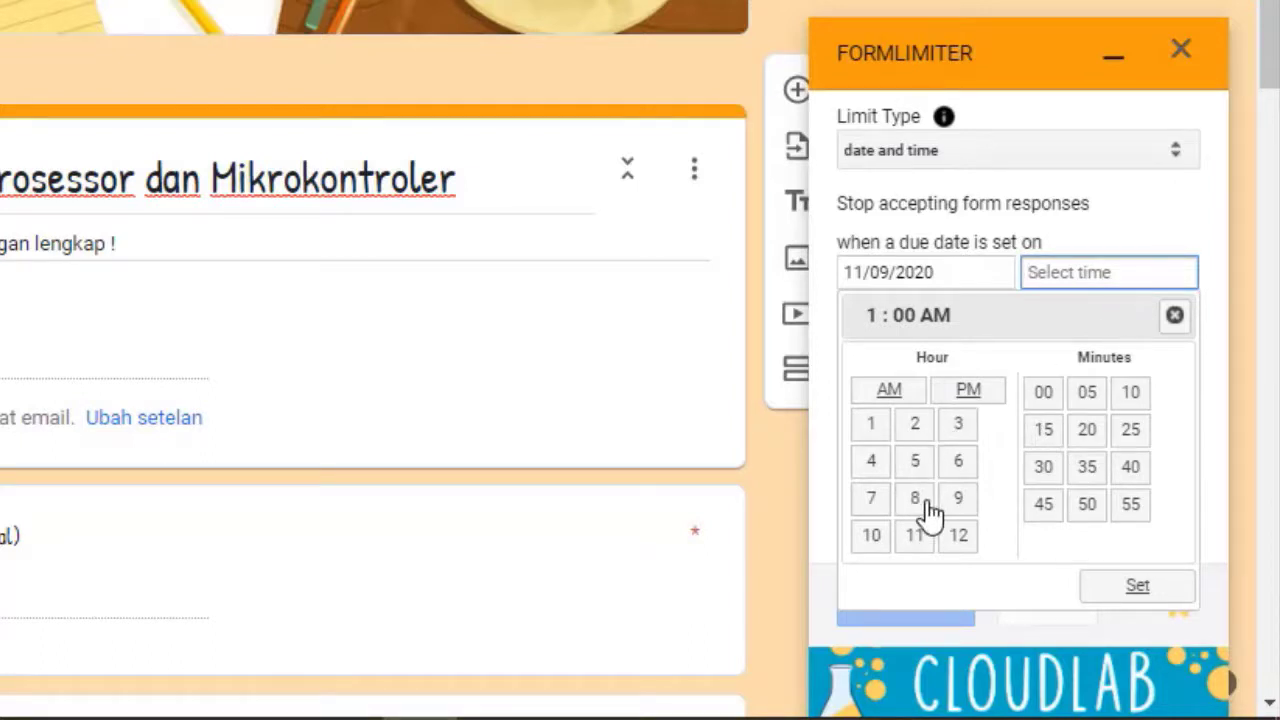
click(960, 510)
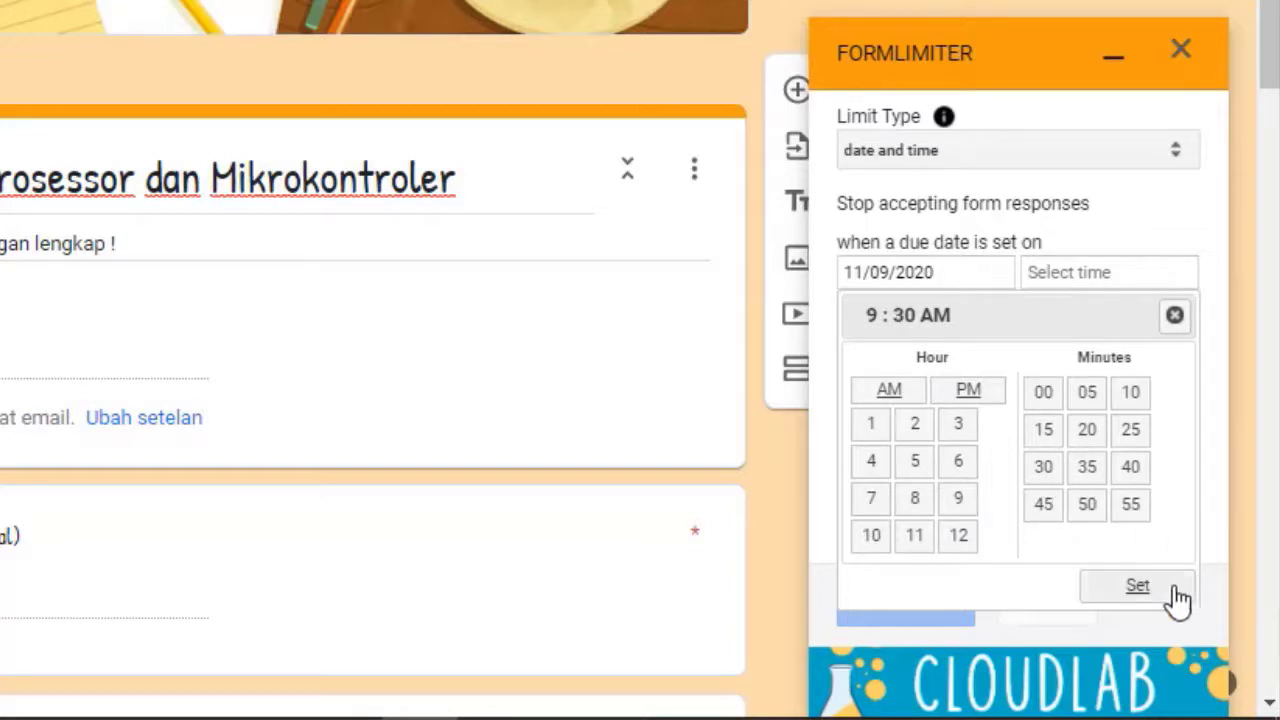
click(1144, 592)
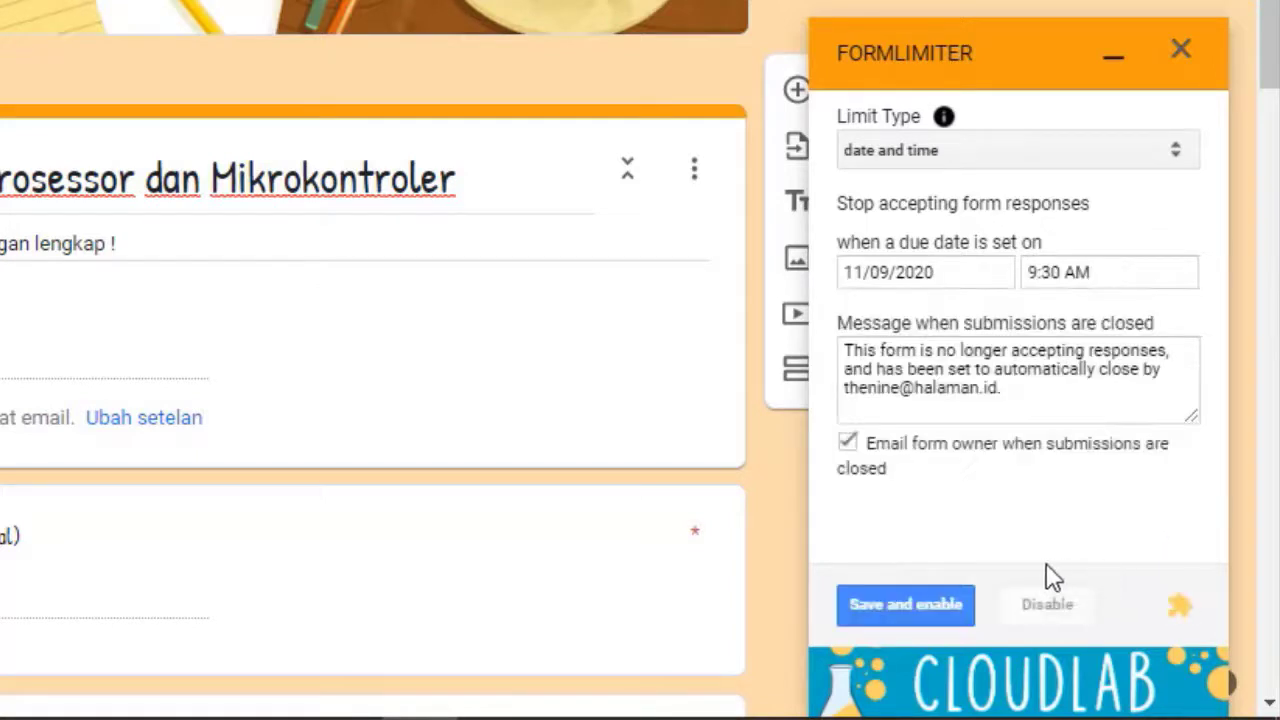
click(918, 617)
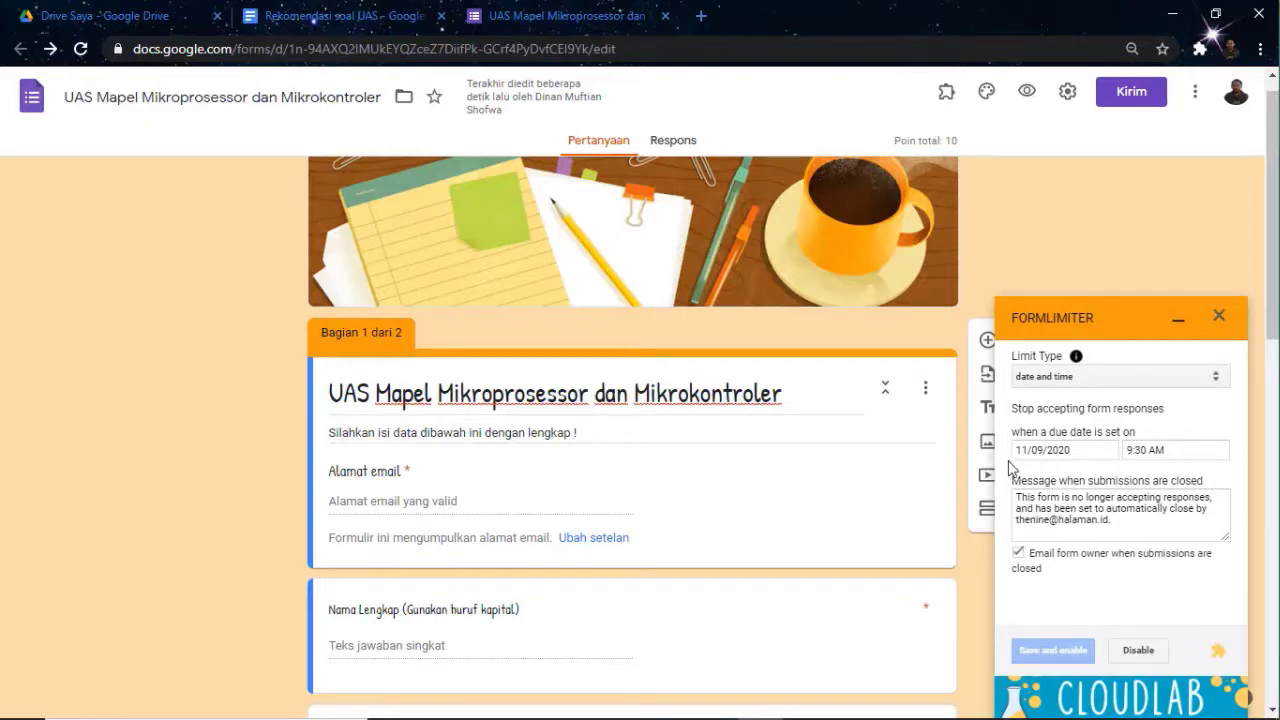
click(1160, 450)
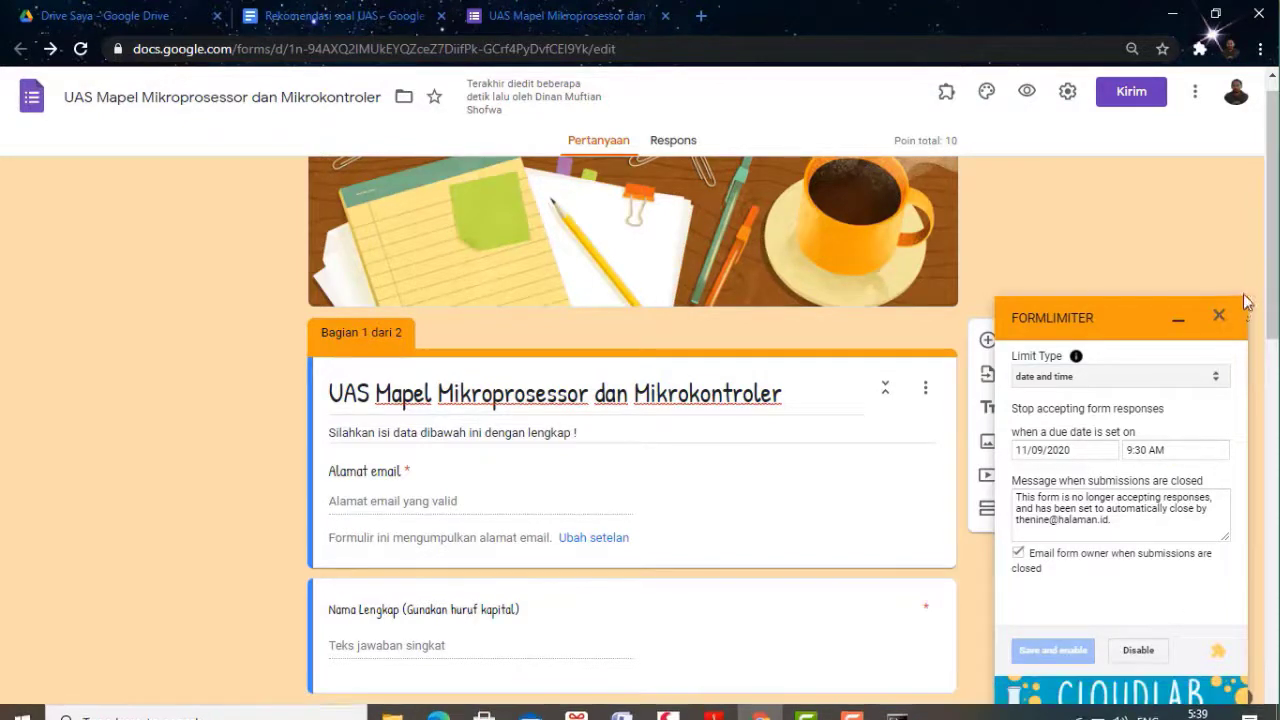
click(1220, 317)
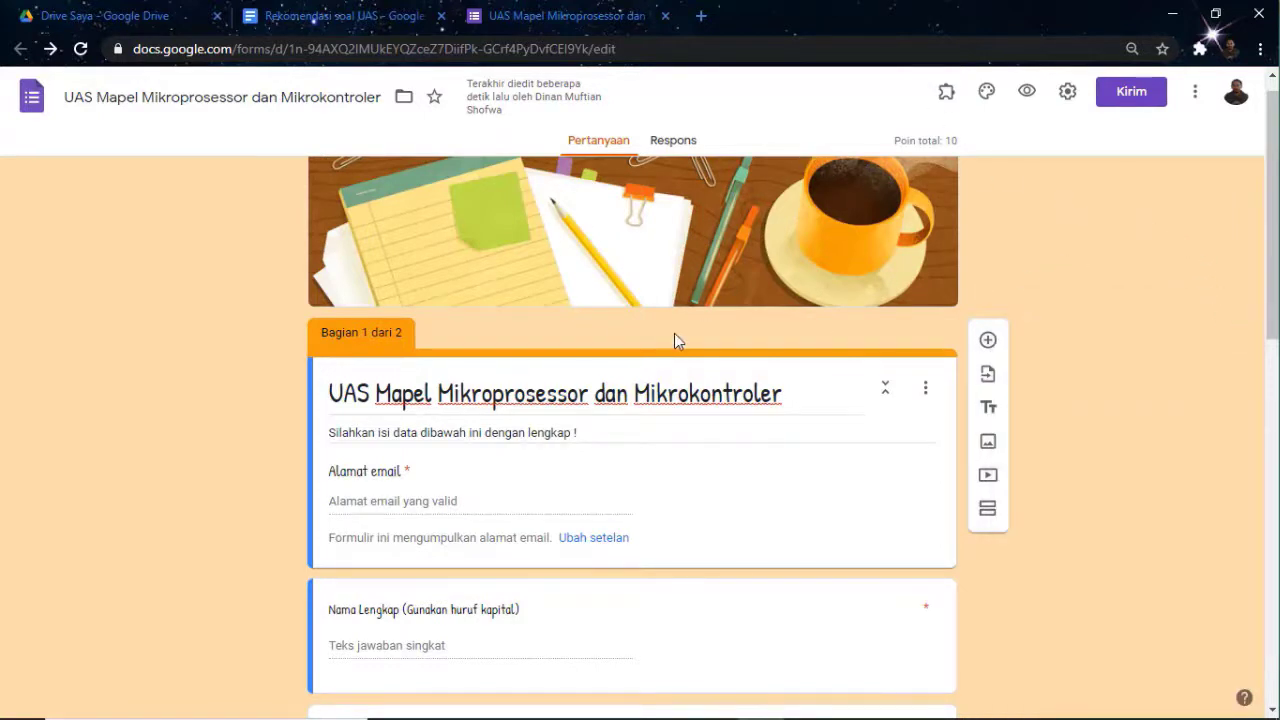
scroll(674, 335, down, 10)
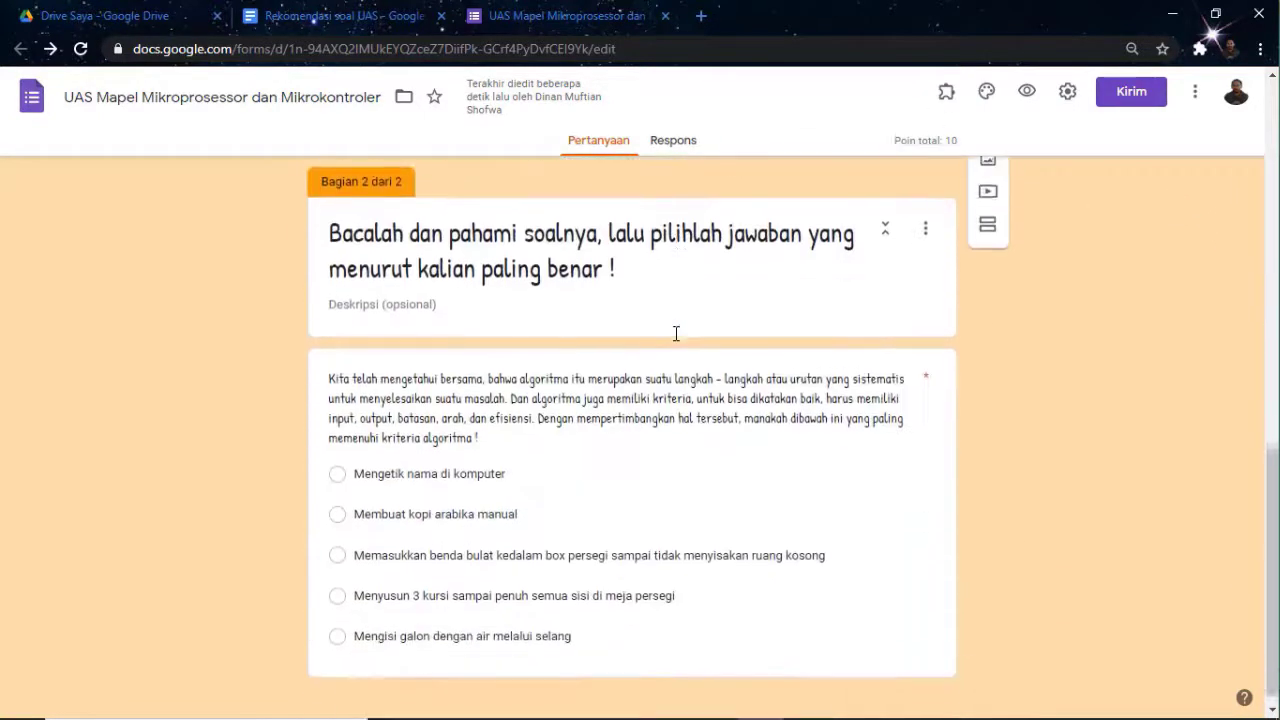
scroll(676, 335, up, 10)
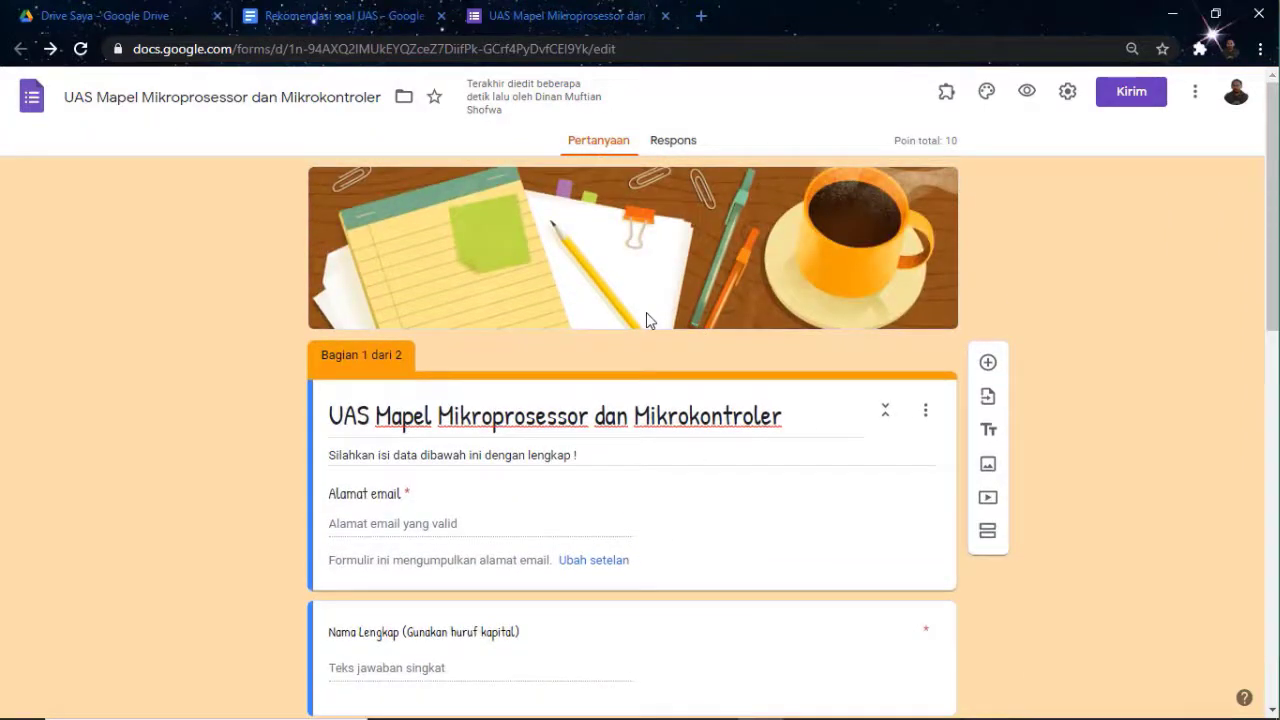
click(1027, 93)
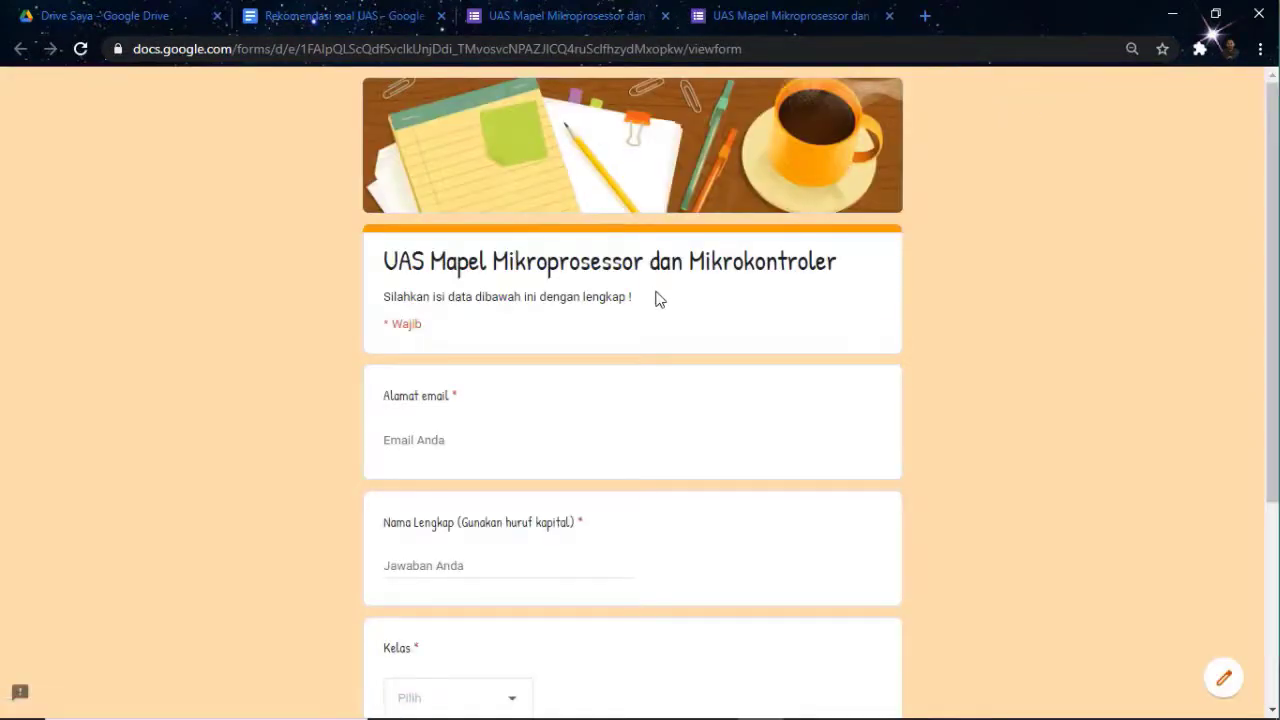
scroll(472, 408, down, 3)
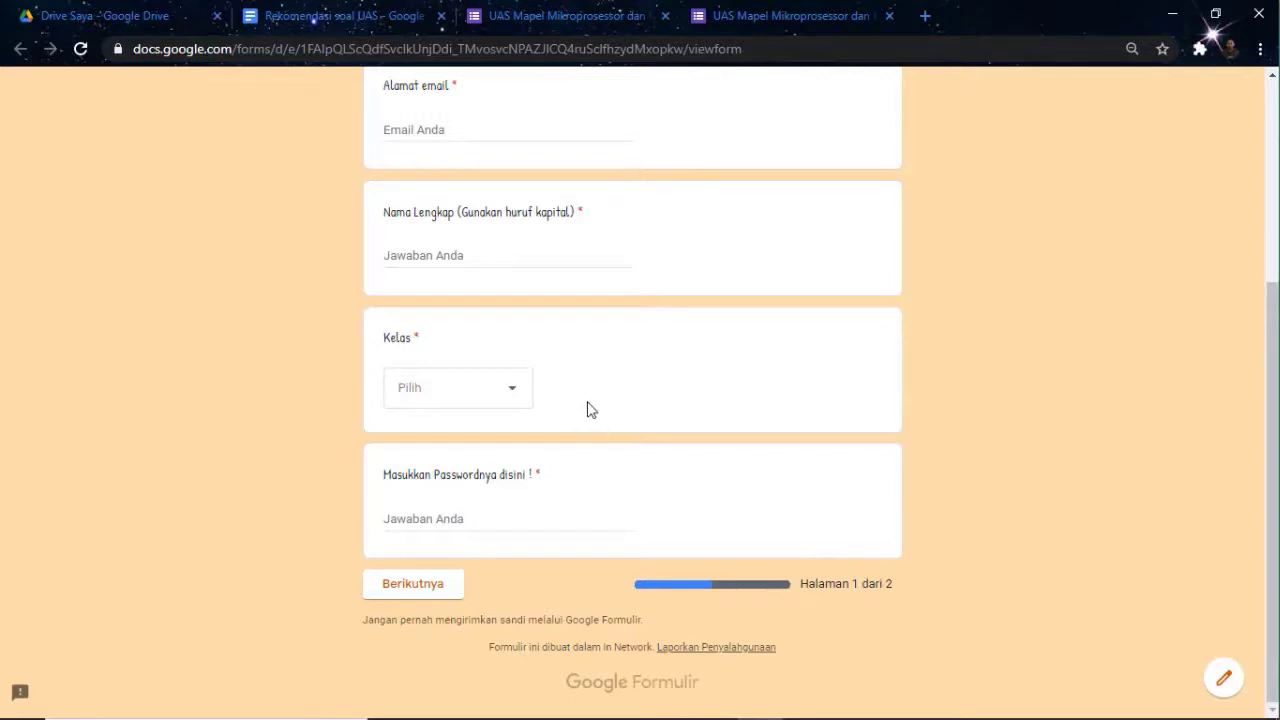
scroll(590, 410, up, 3)
click(452, 410)
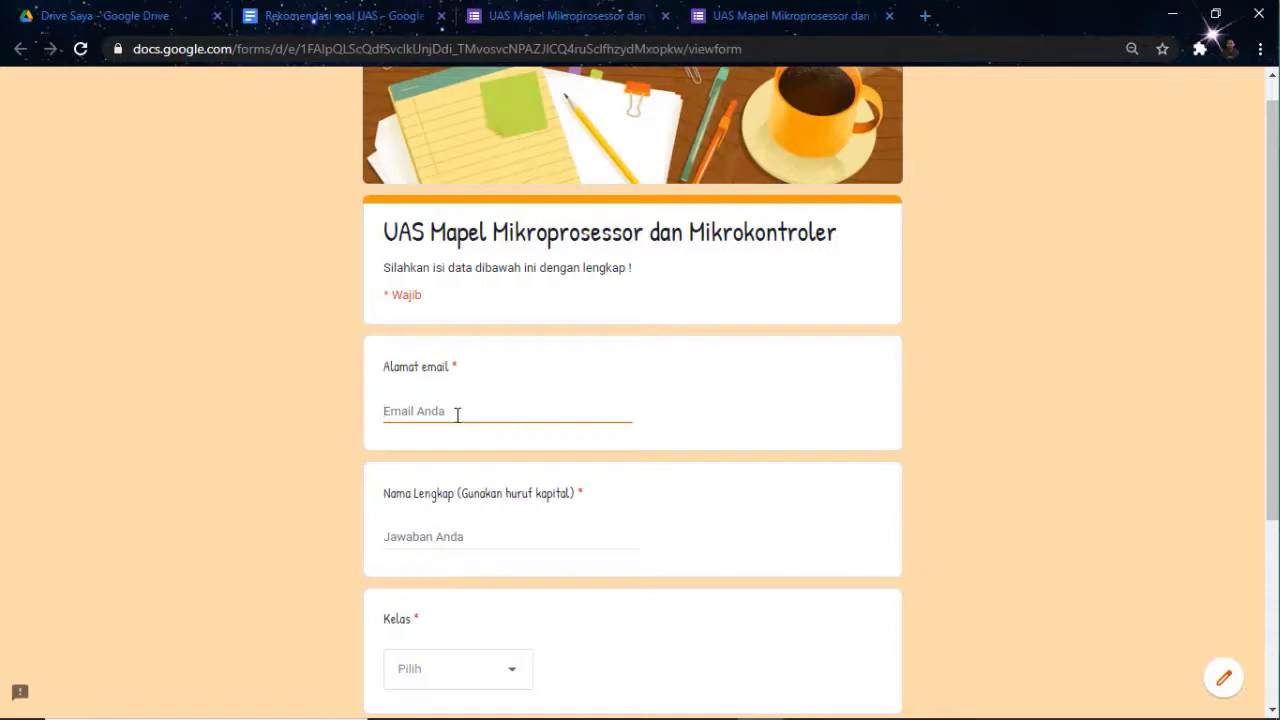
click(889, 16)
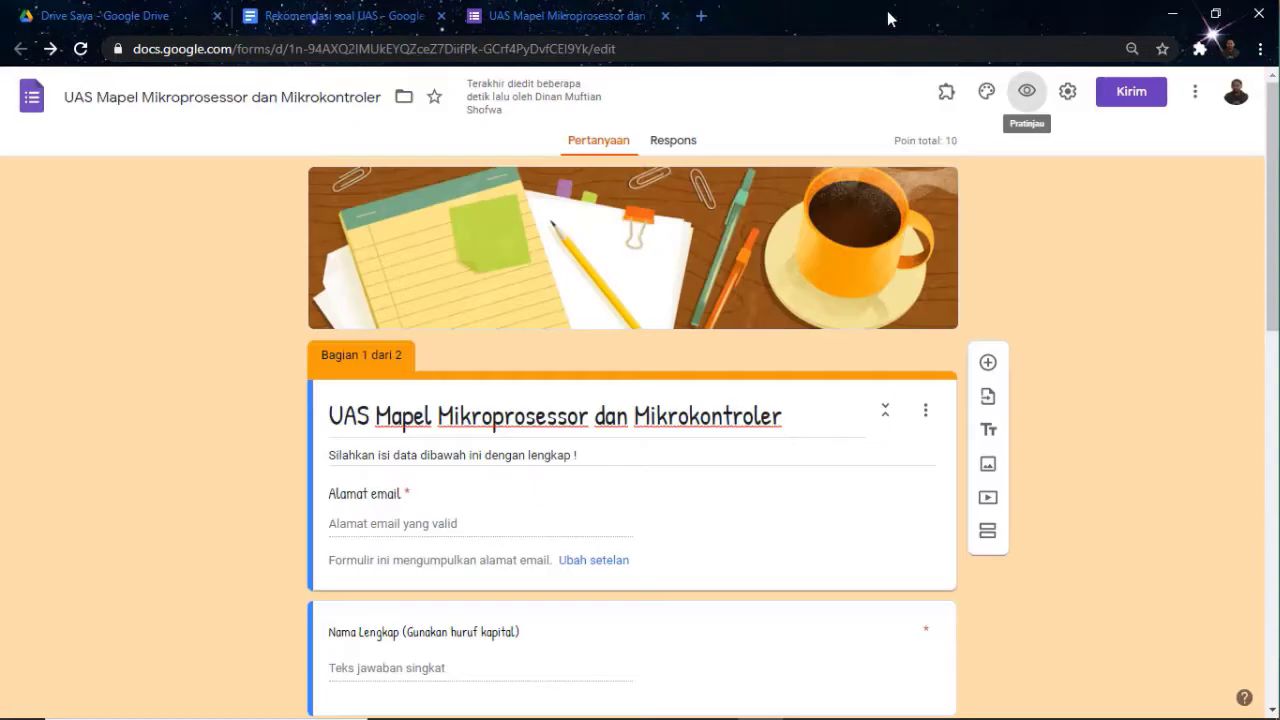
Uncheck 'Kumpulkan alamat email' in the form settings and save
click(1067, 92)
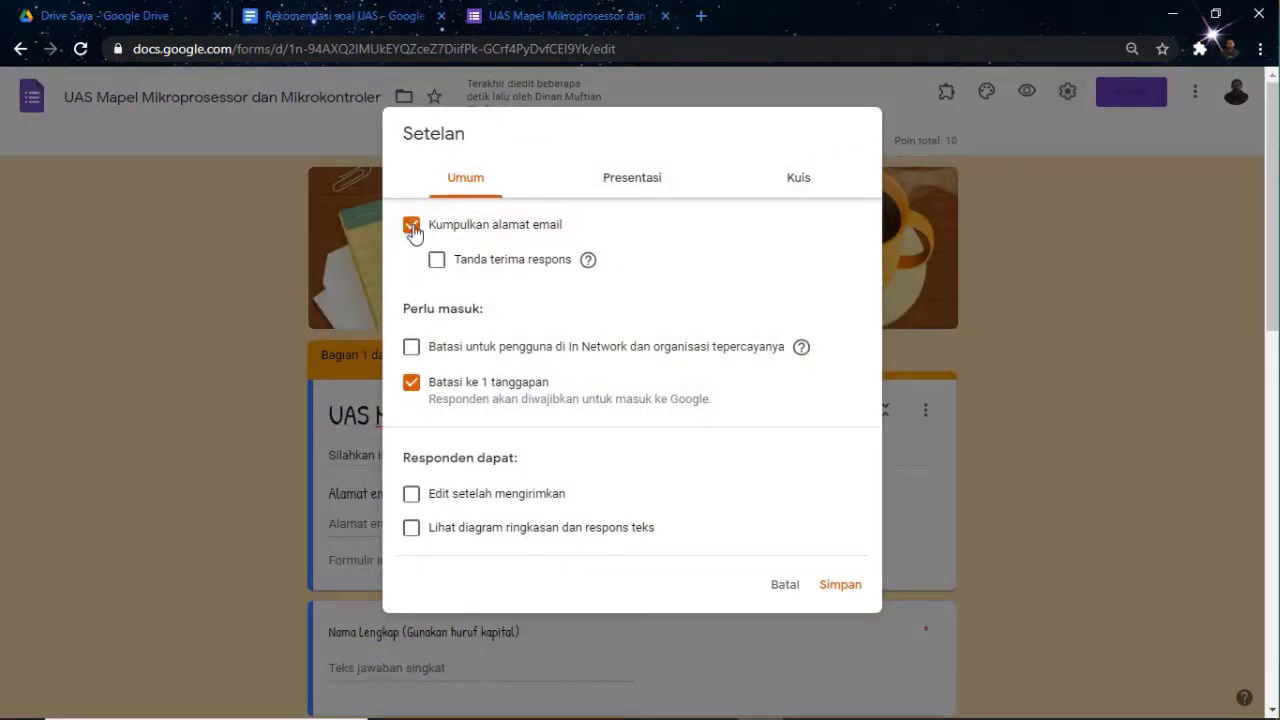
click(412, 226)
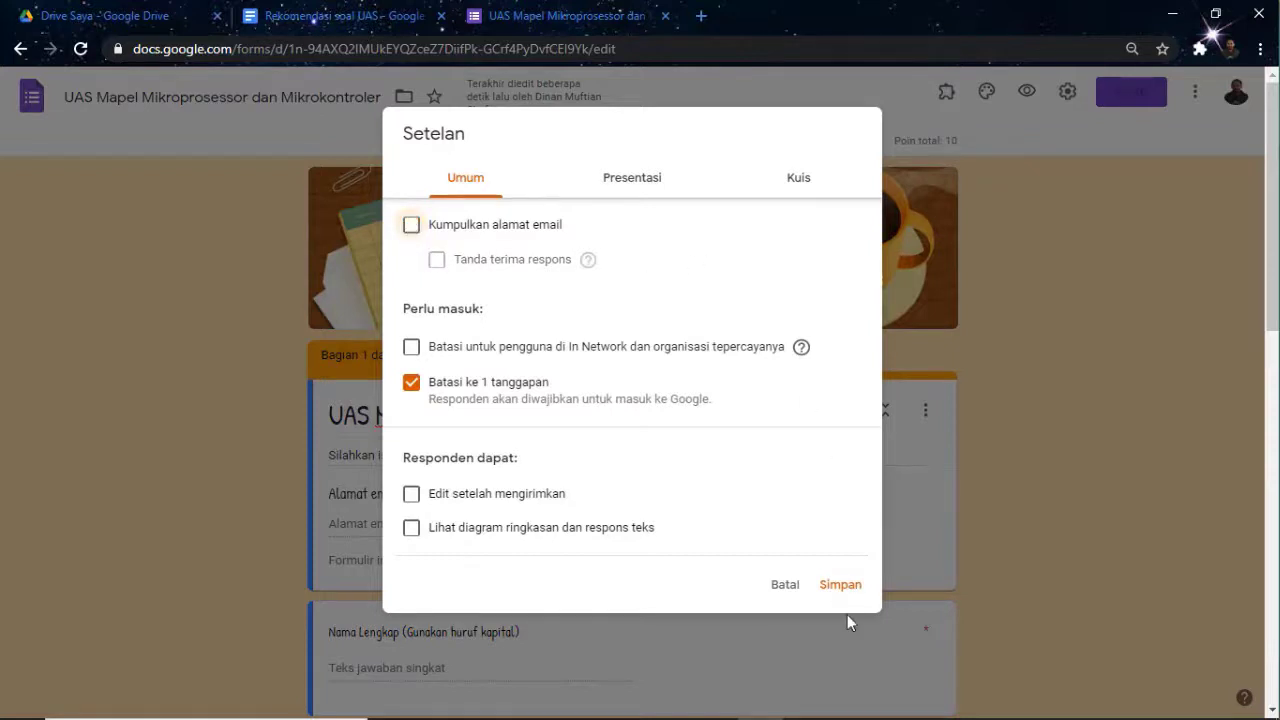
click(838, 590)
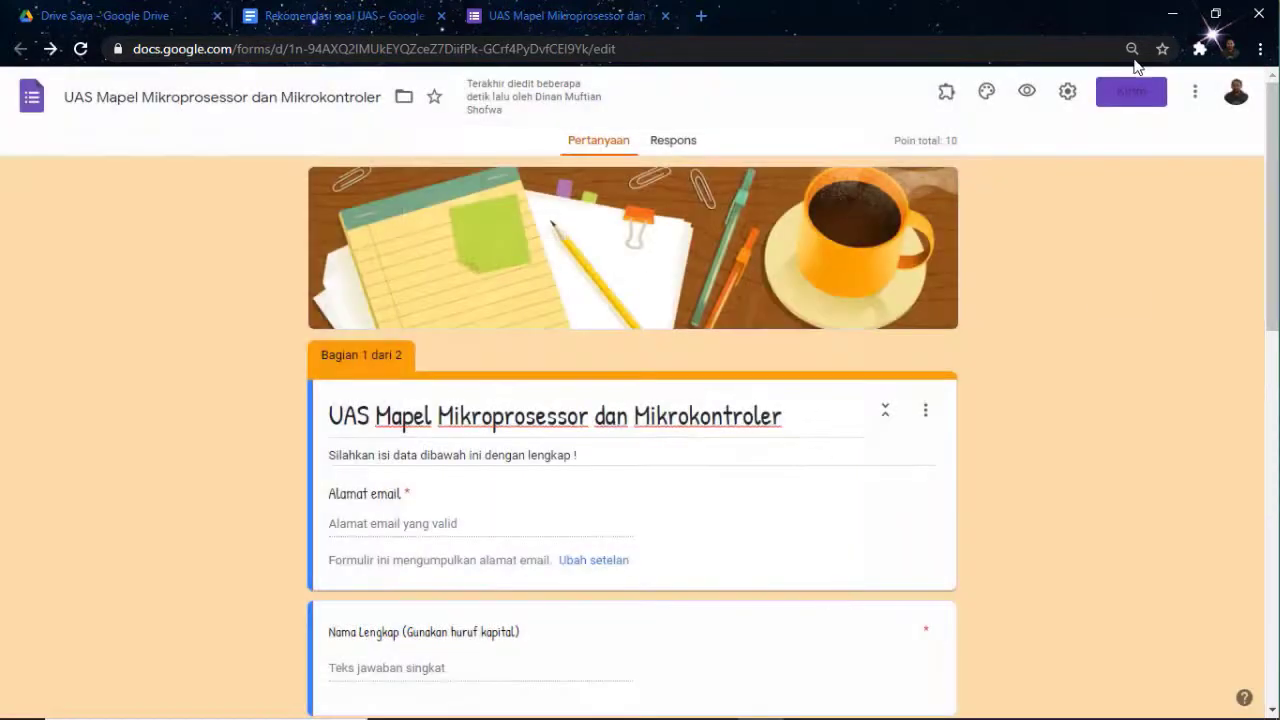
In the preview, enter a respondent's full name, choose class XI TAV 3, and enter the form password
click(1027, 94)
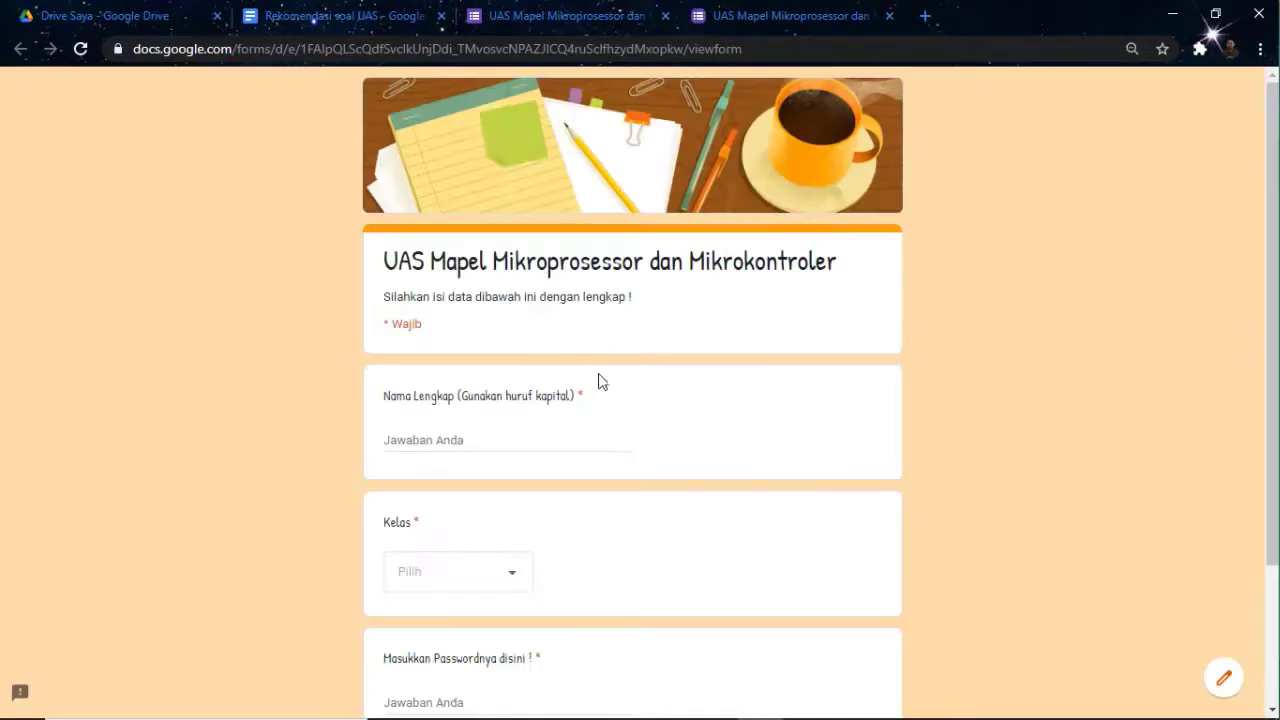
scroll(516, 400, down, 1)
click(454, 343)
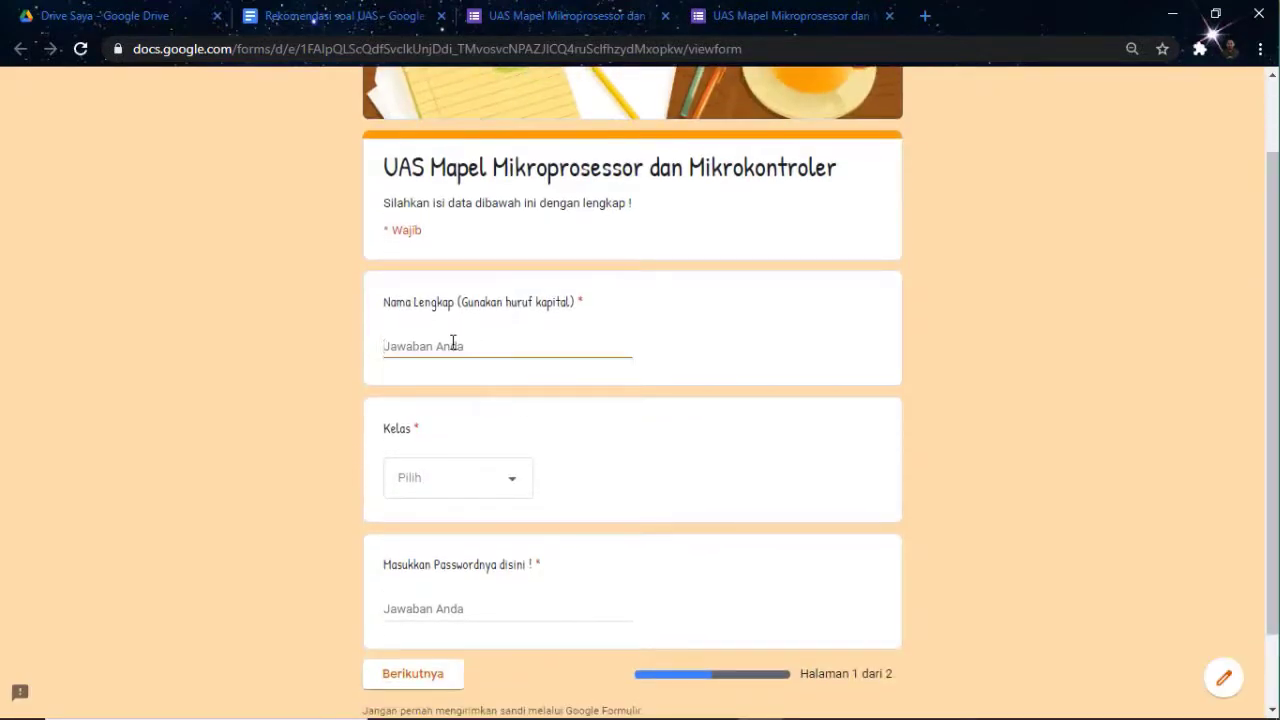
text(Dinan Muftian Shofwa)
click(507, 485)
click(435, 612)
scroll(540, 510, down, 1)
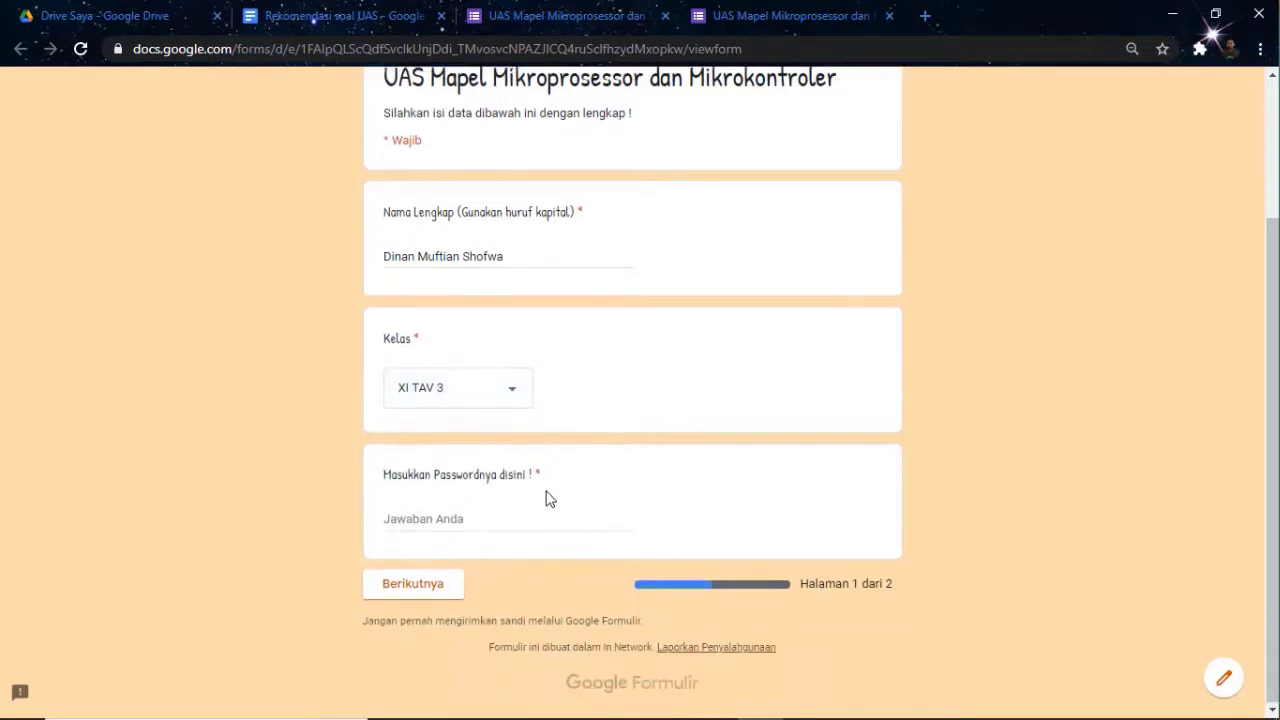
click(467, 514)
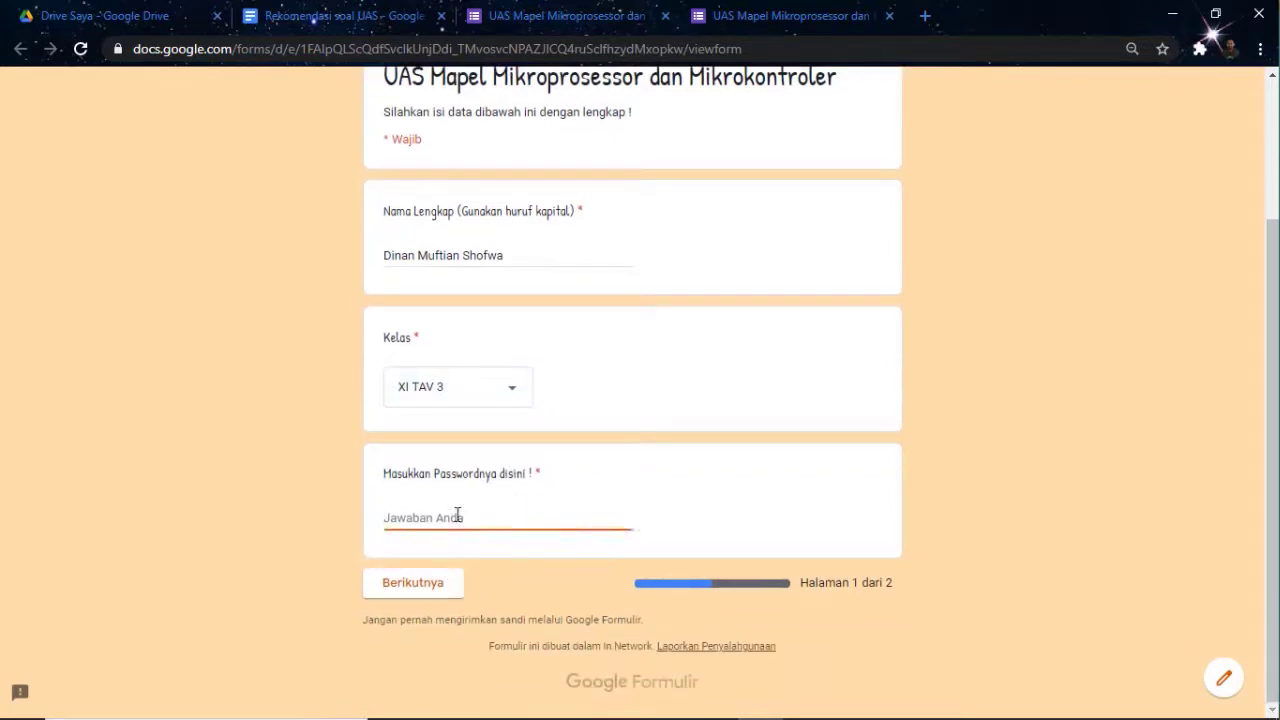
On the second page, choose 'Mengetik nama di komputer' and submit the test answers
click(418, 591)
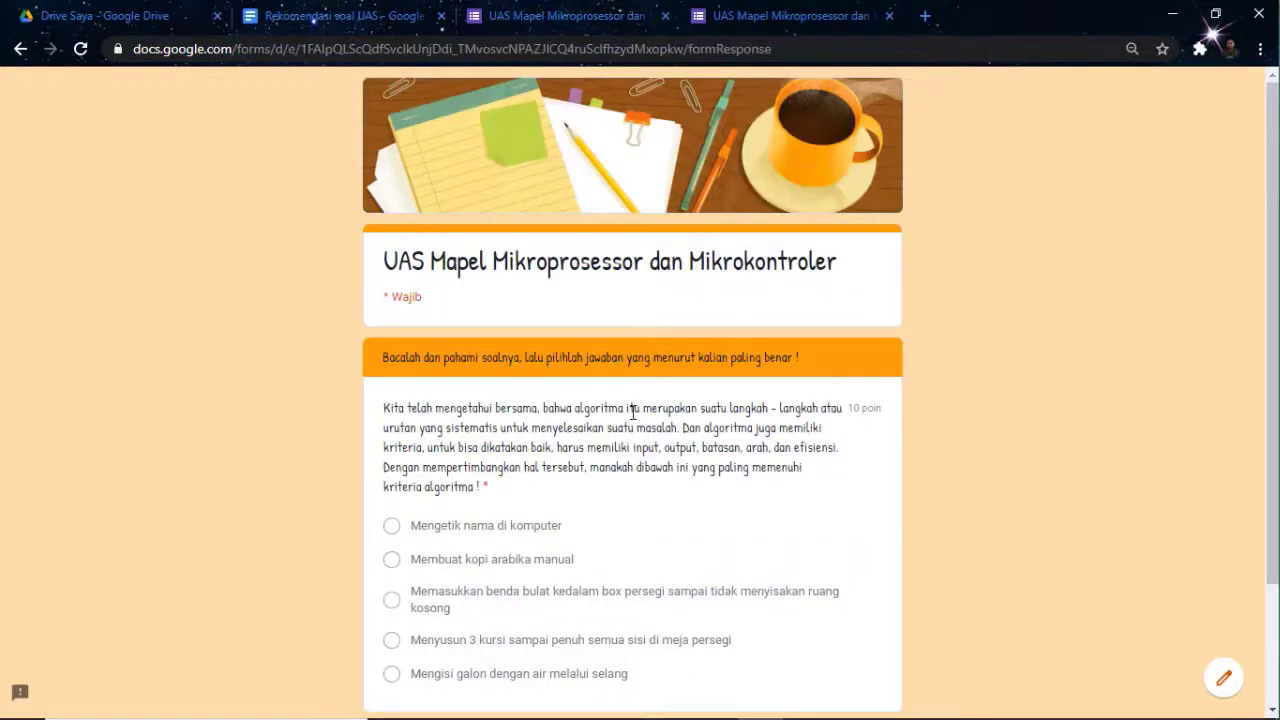
scroll(635, 405, down, 2)
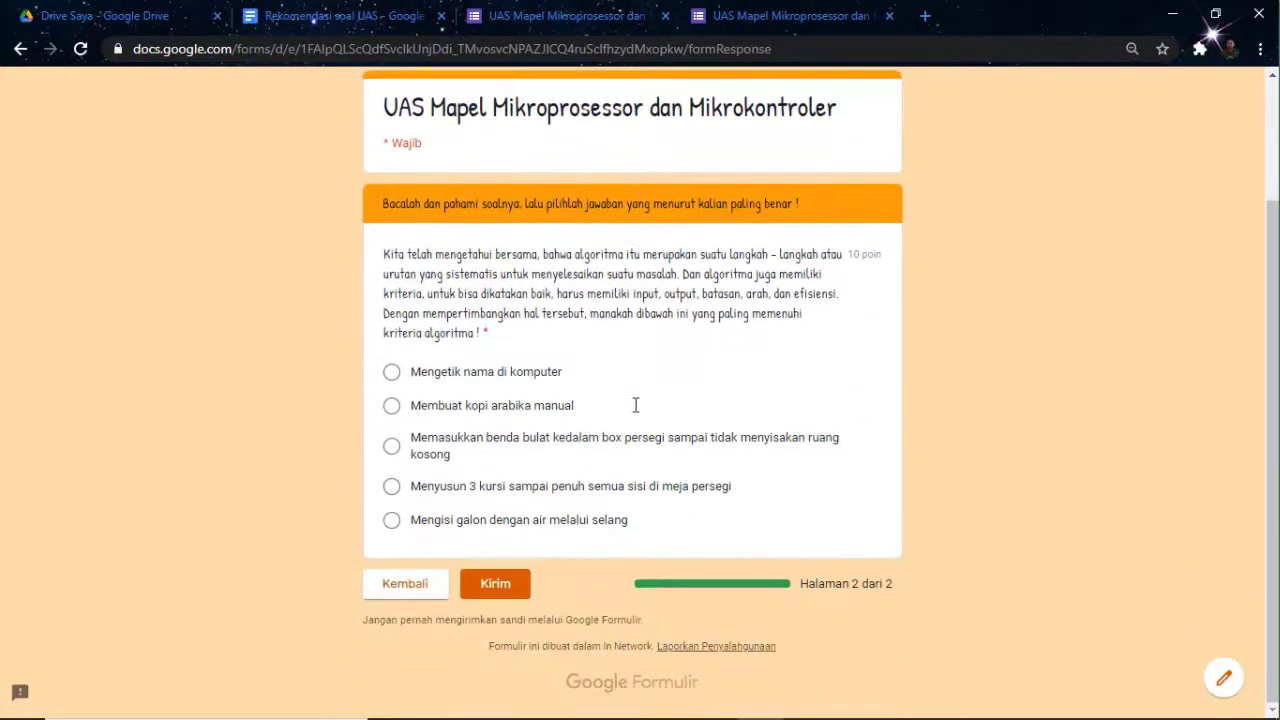
scroll(635, 405, up, 2)
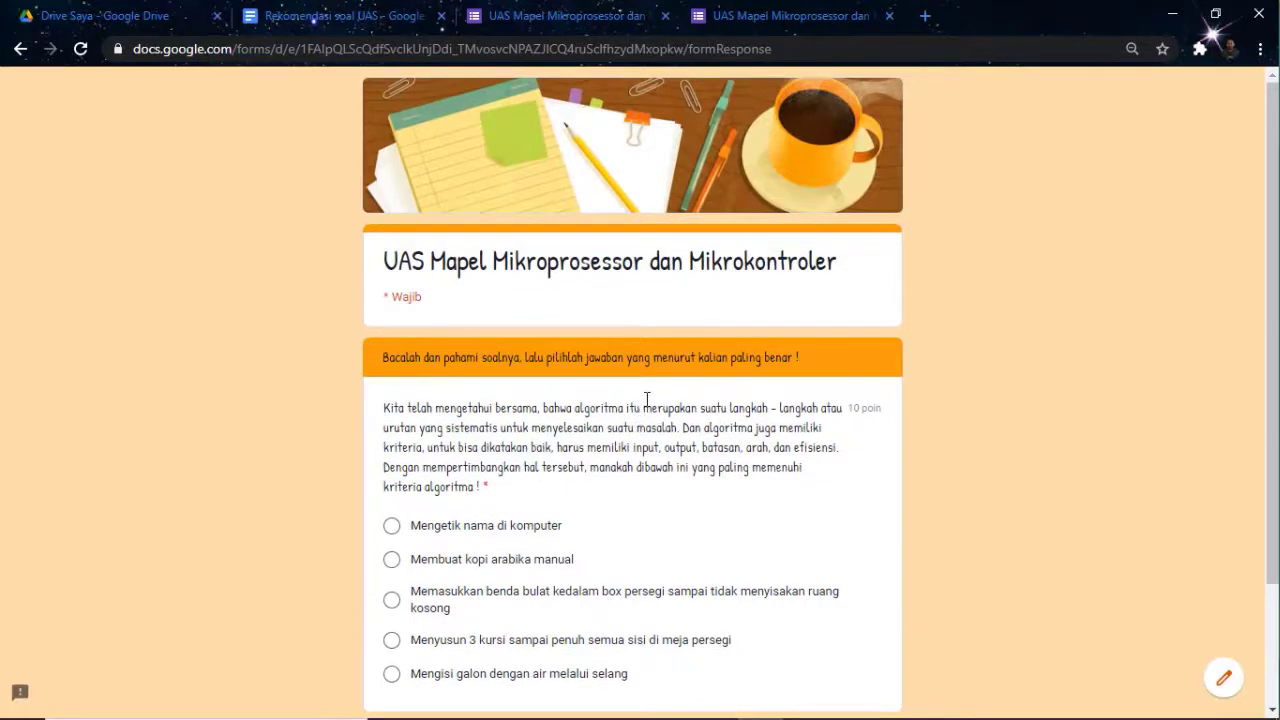
scroll(658, 387, down, 2)
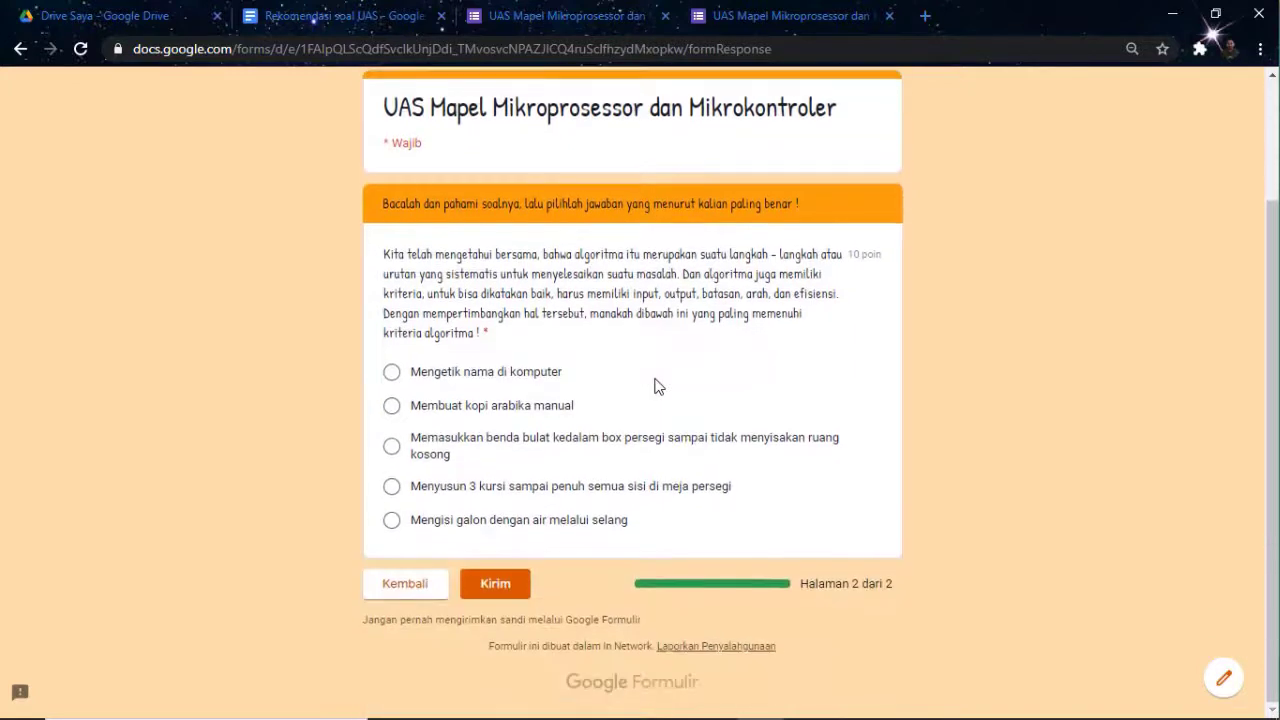
click(392, 373)
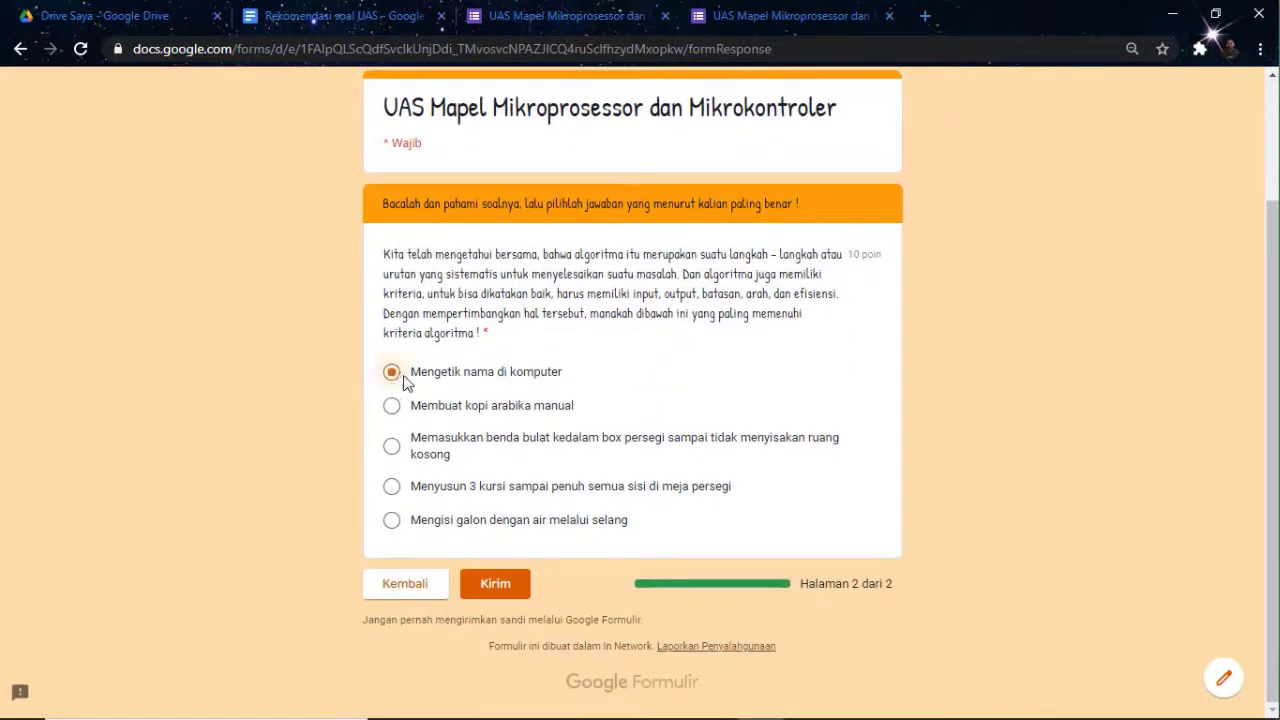
click(492, 586)
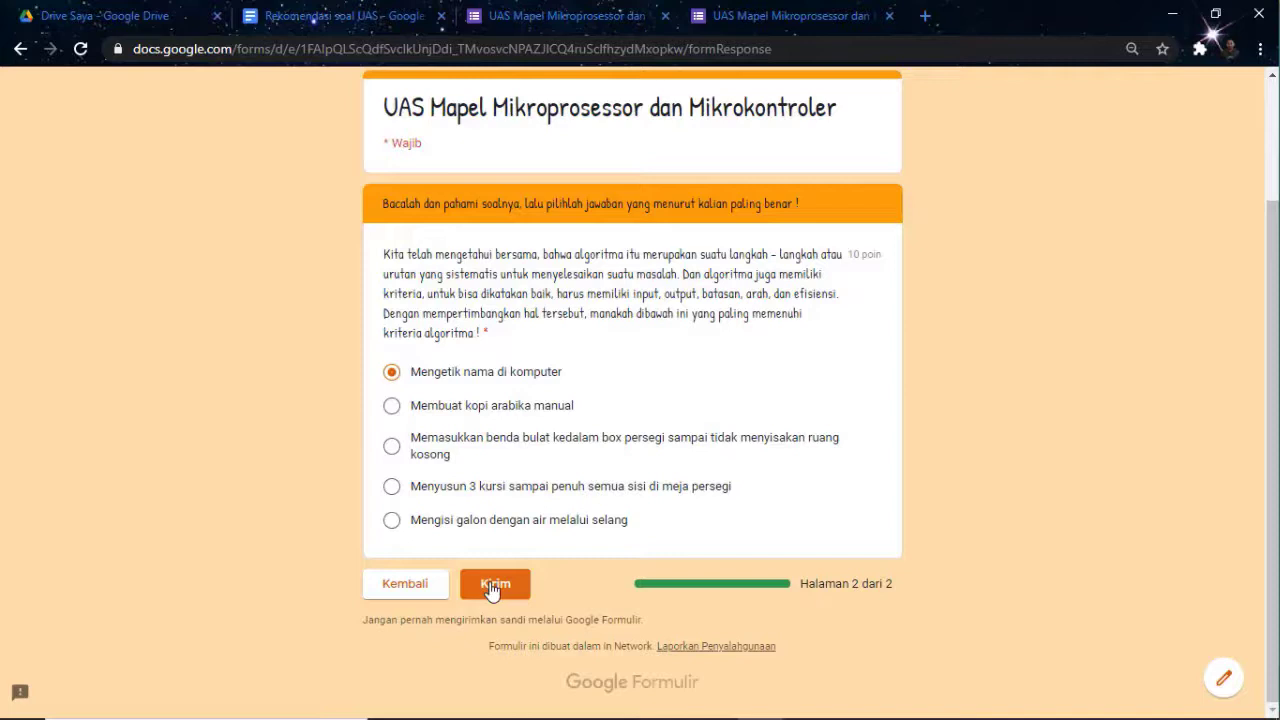
click(492, 588)
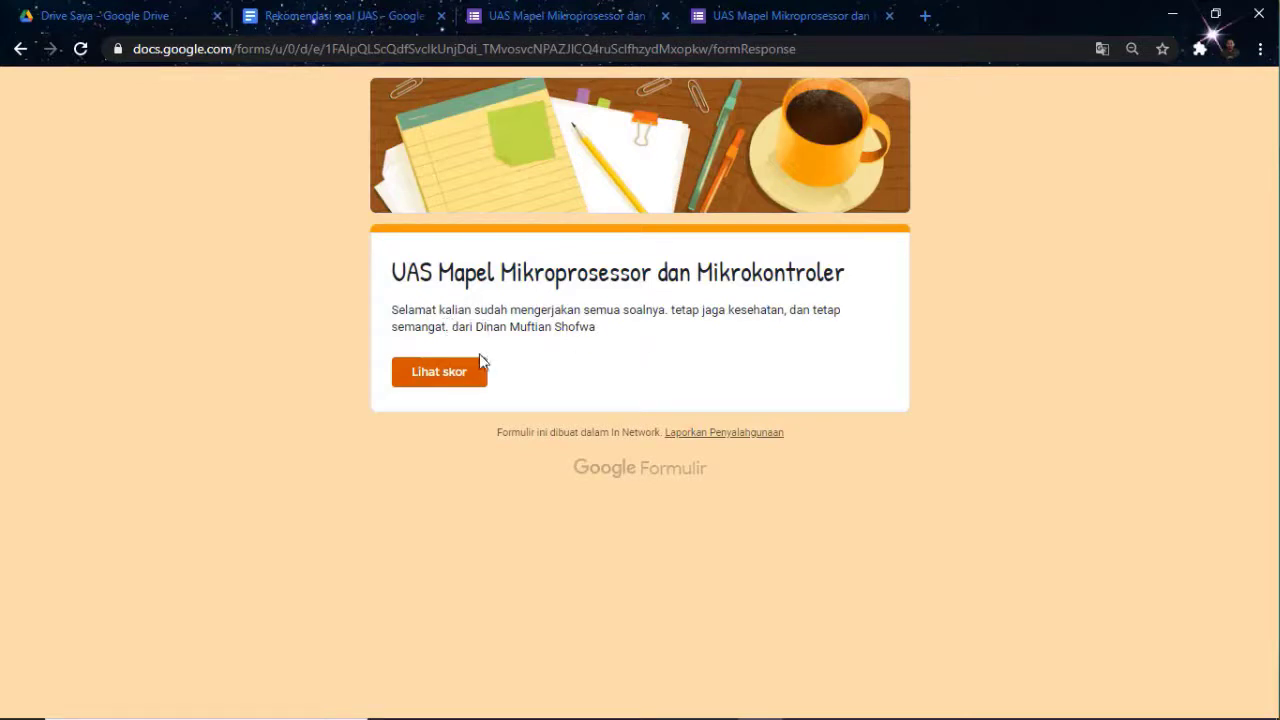
Check the test response's 10/10 score, then close the extra duplicate tab
click(436, 382)
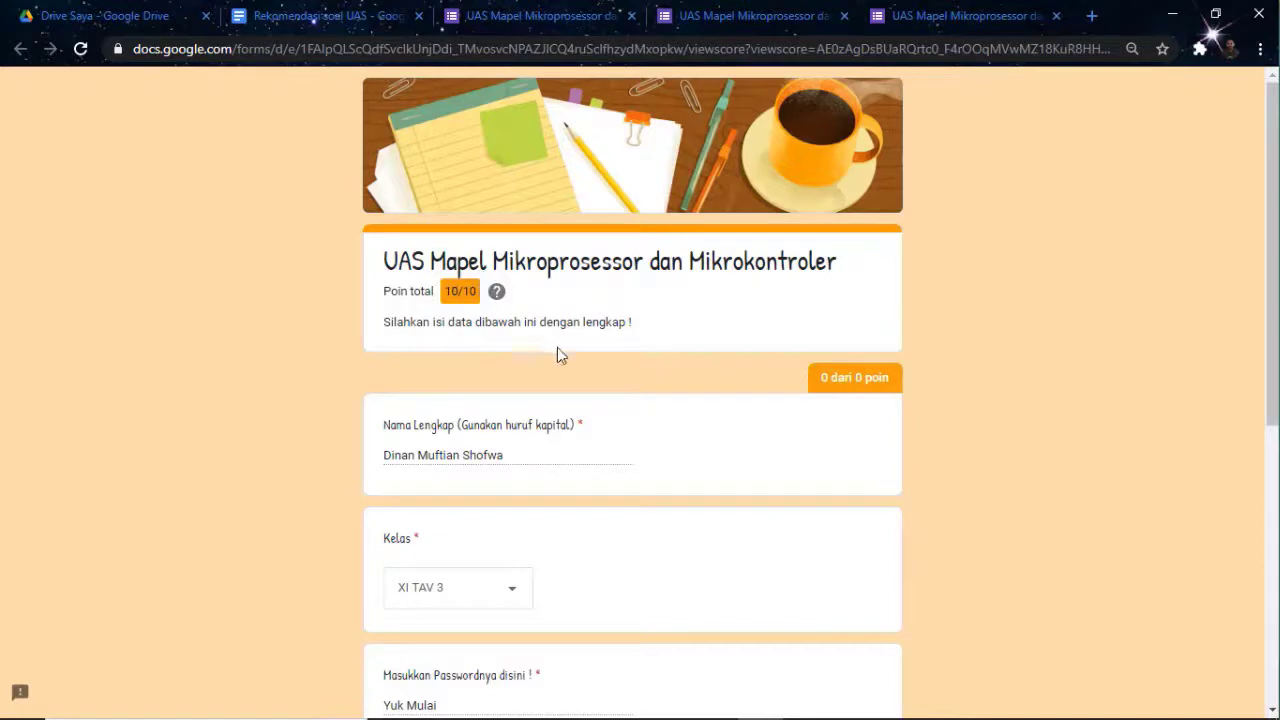
scroll(588, 404, down, 2)
scroll(588, 404, up, 2)
scroll(543, 380, down, 5)
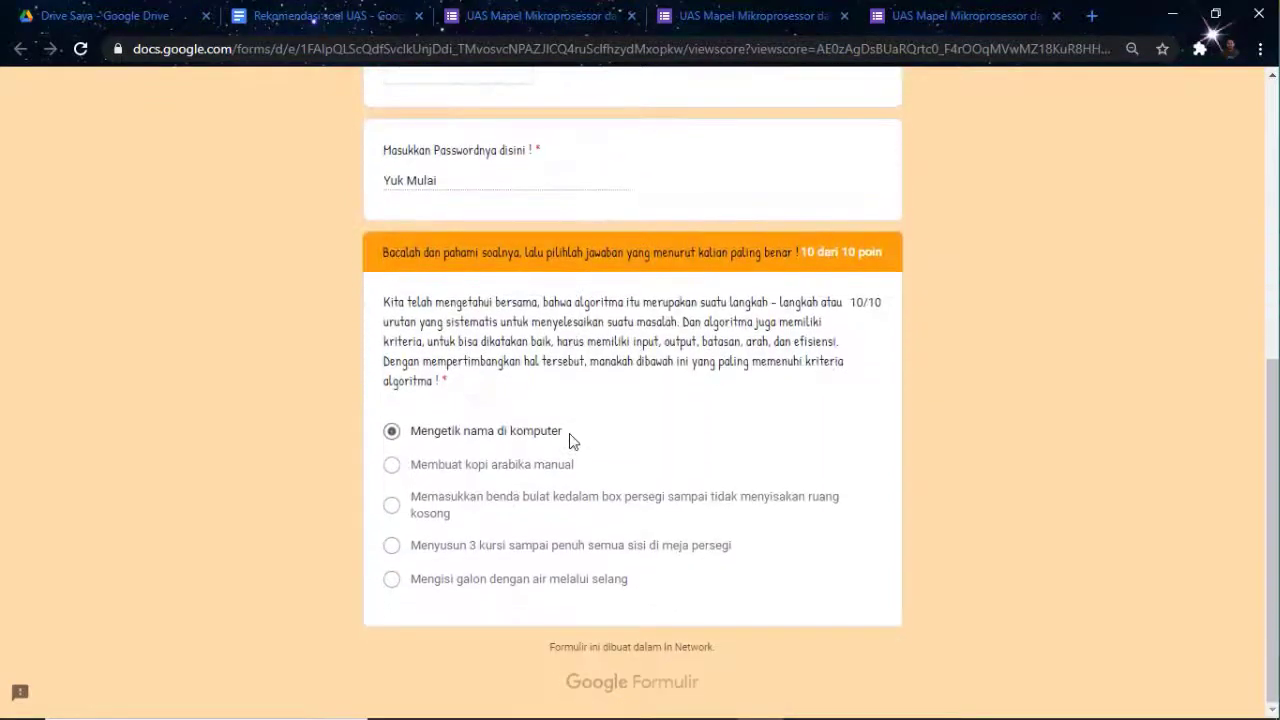
scroll(570, 440, up, 5)
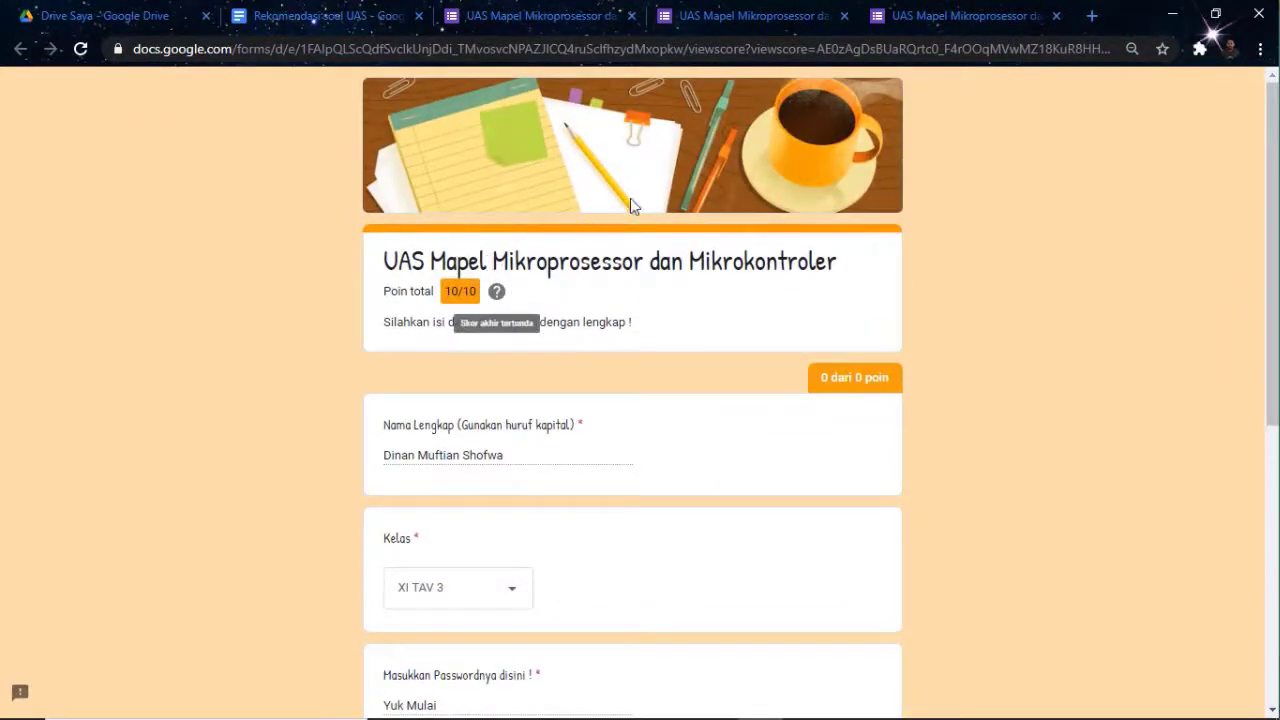
click(1058, 17)
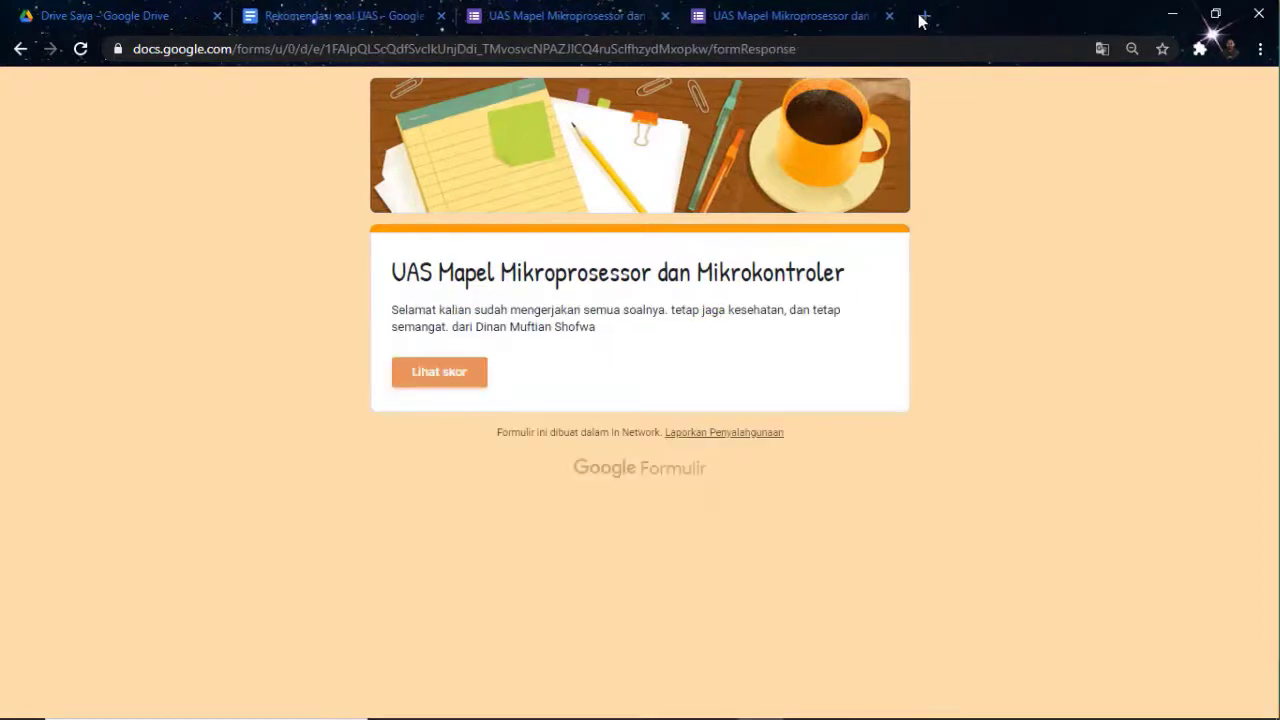
Close the confirmation tab and, from Respons, link the responses to a new spreadsheet
click(893, 18)
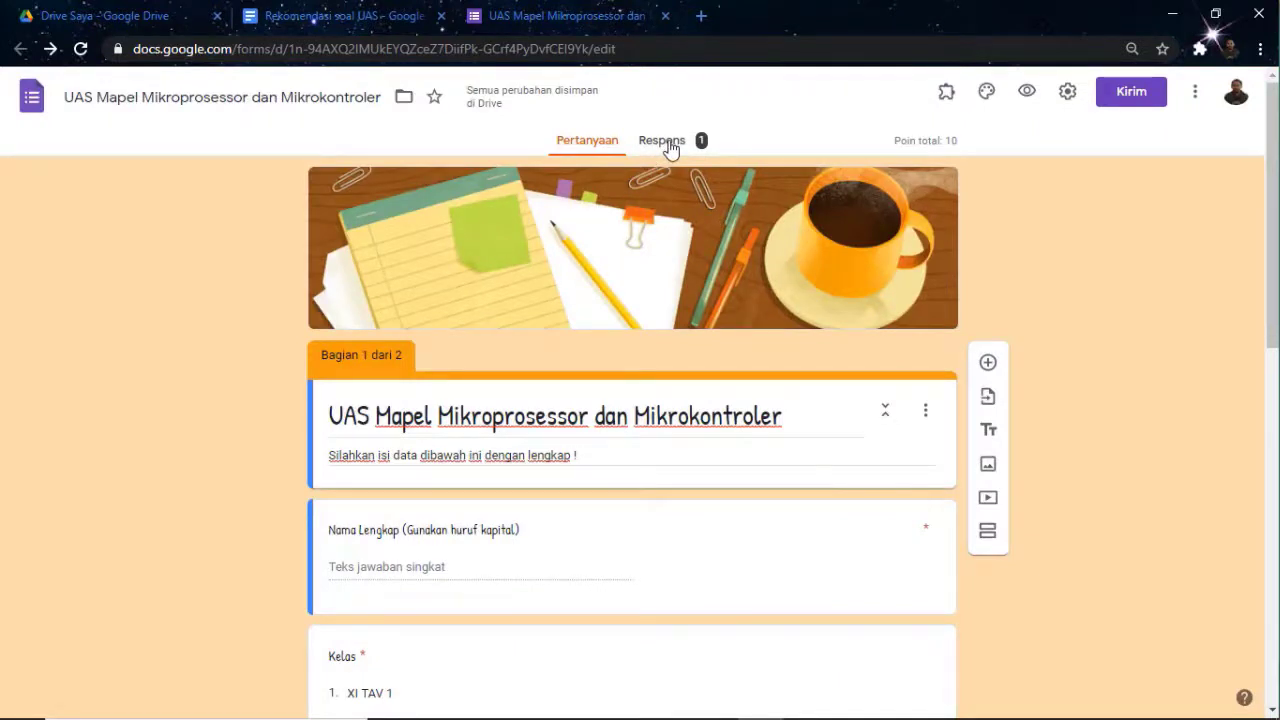
click(668, 144)
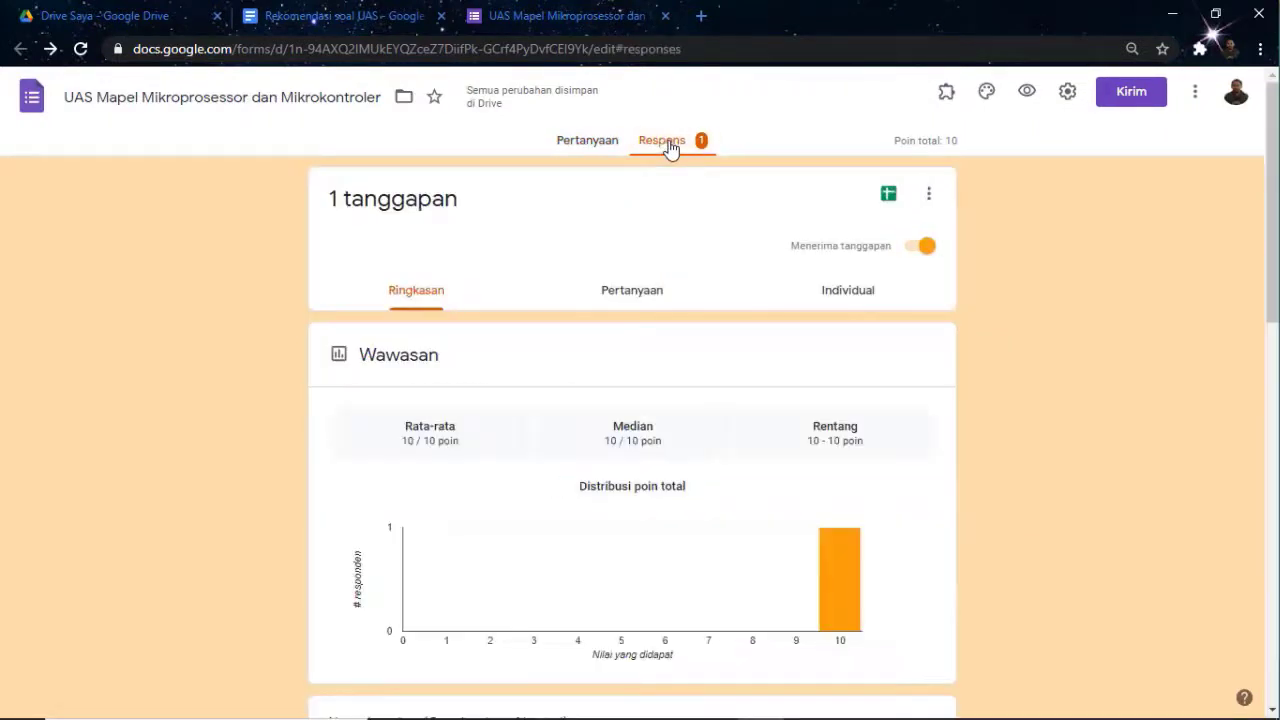
scroll(763, 391, down, 4)
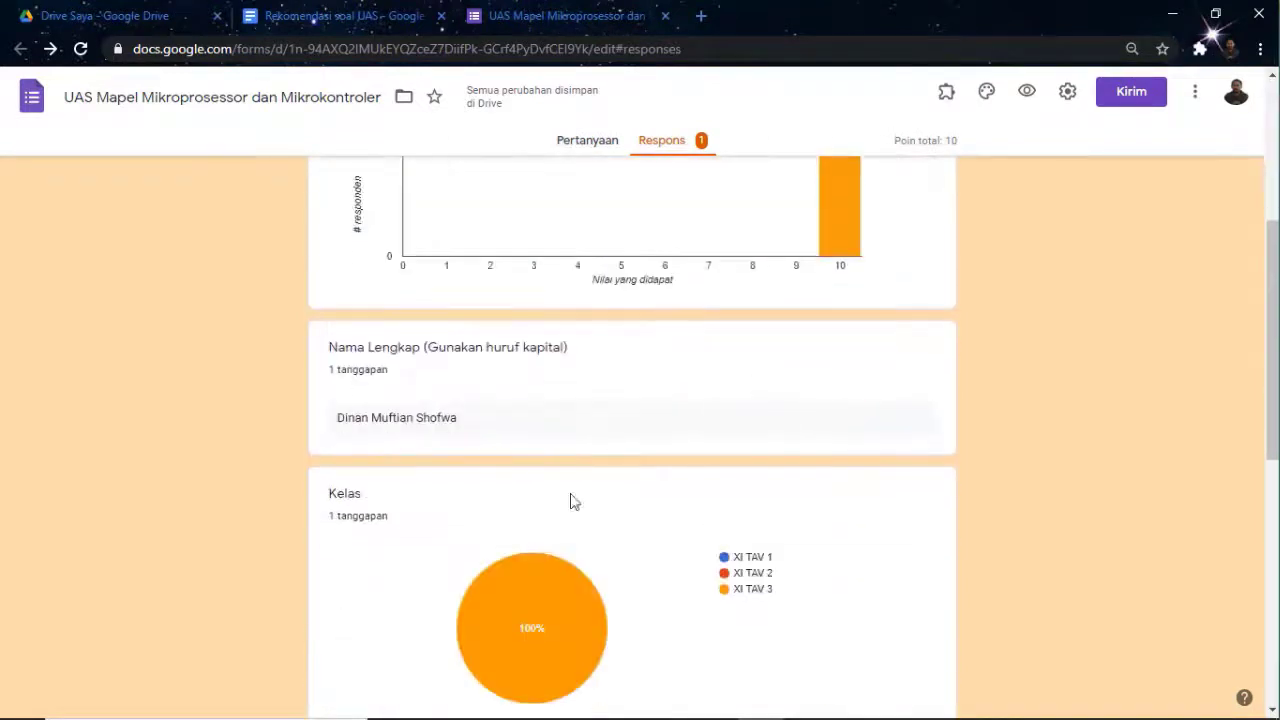
scroll(674, 397, up, 4)
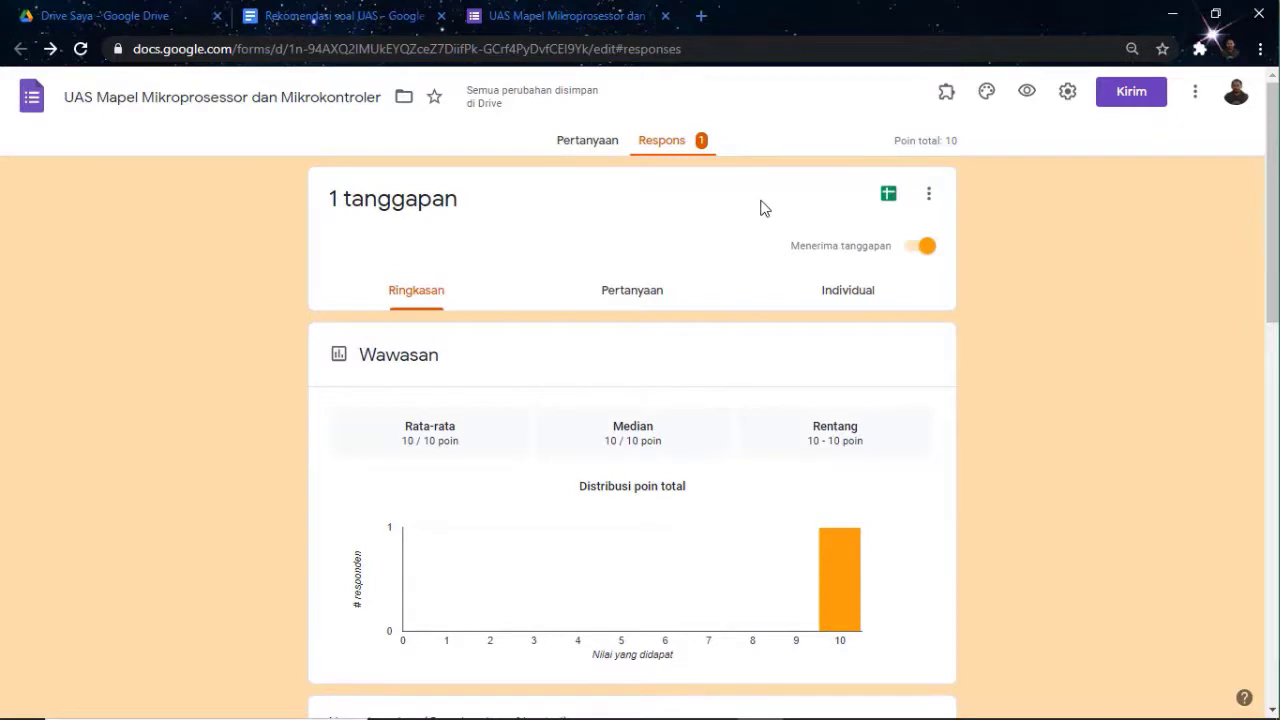
click(888, 196)
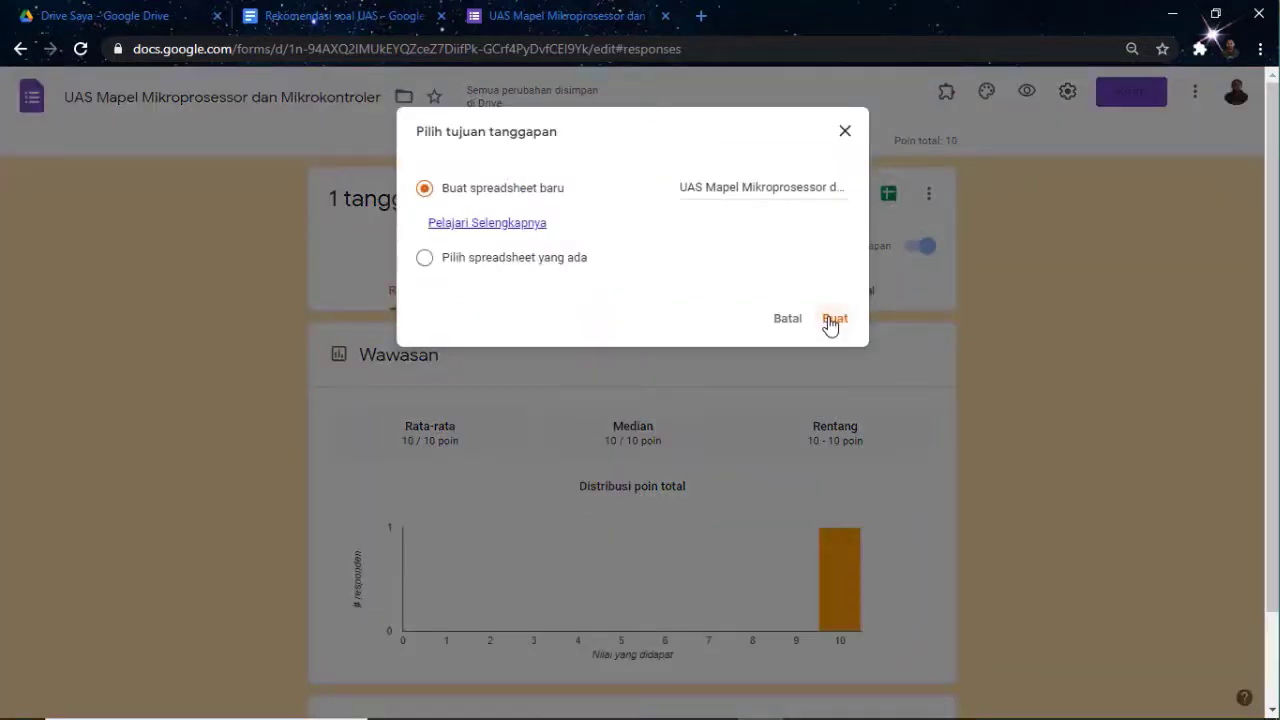
click(832, 320)
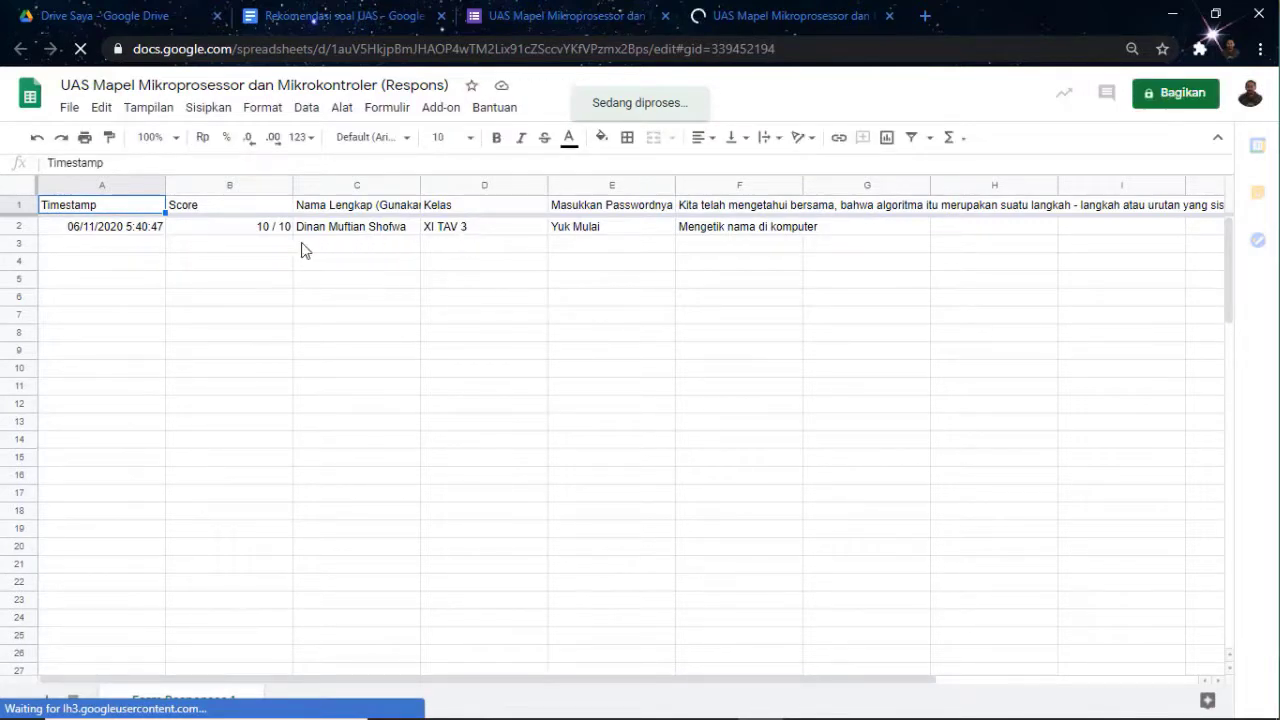
Inspect the 10/10 score in B2 and the first answer in F2, then close the Sheets tab
click(250, 230)
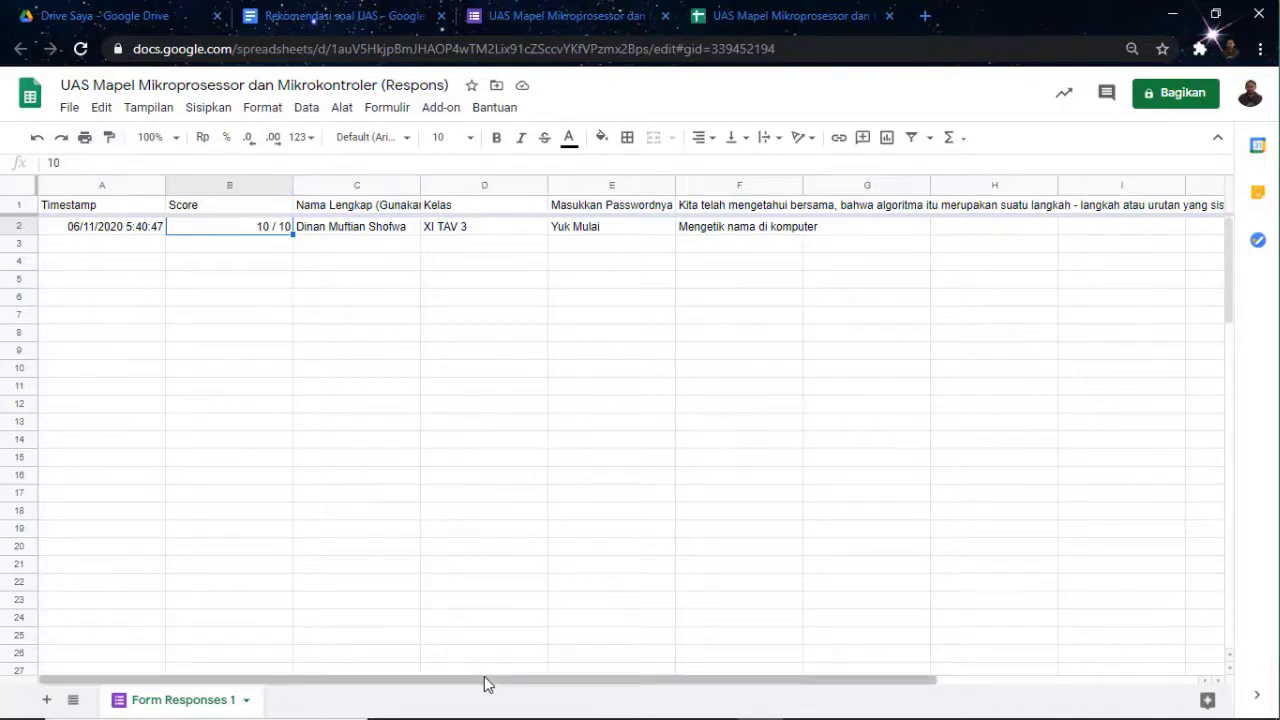
drag(522, 677, 468, 609)
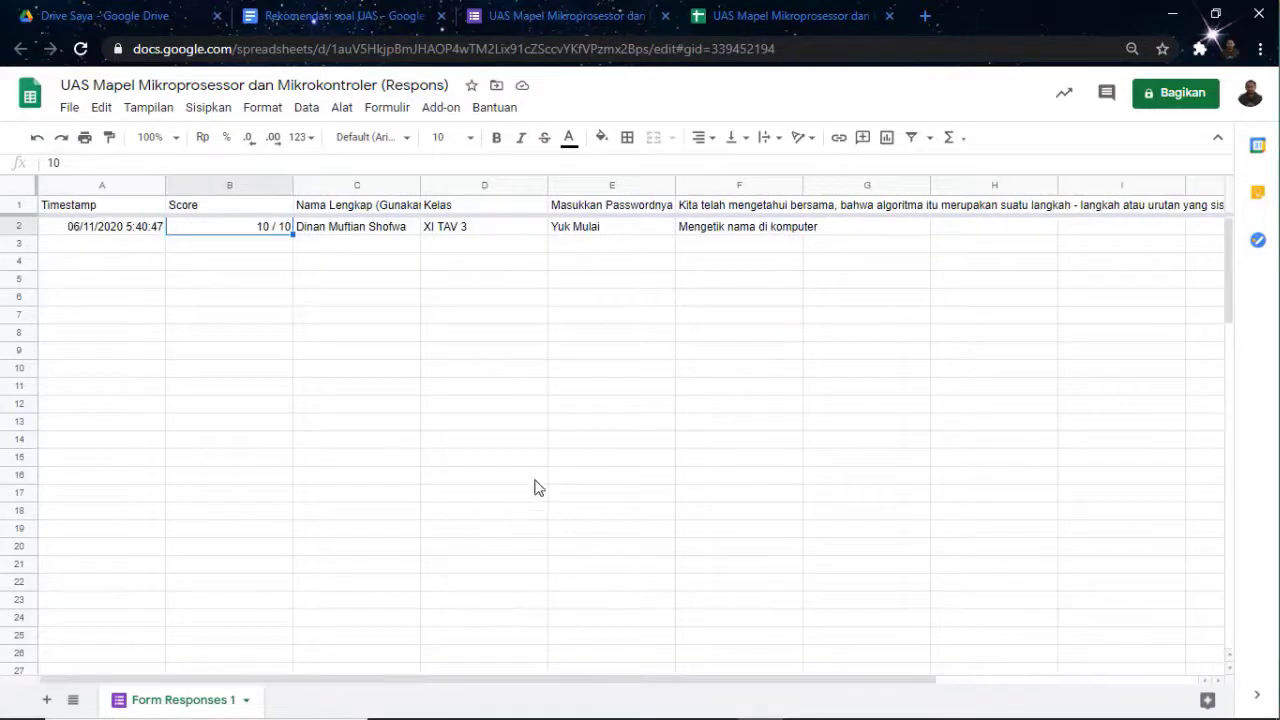
click(706, 234)
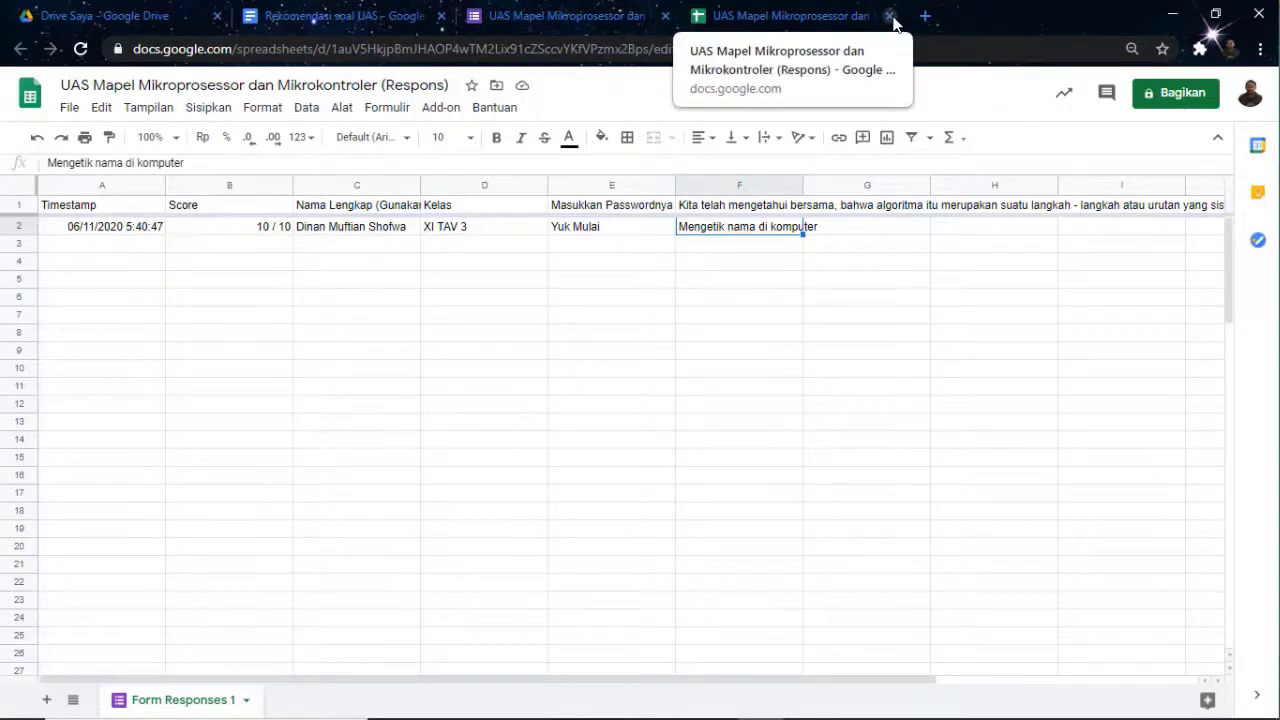
click(891, 17)
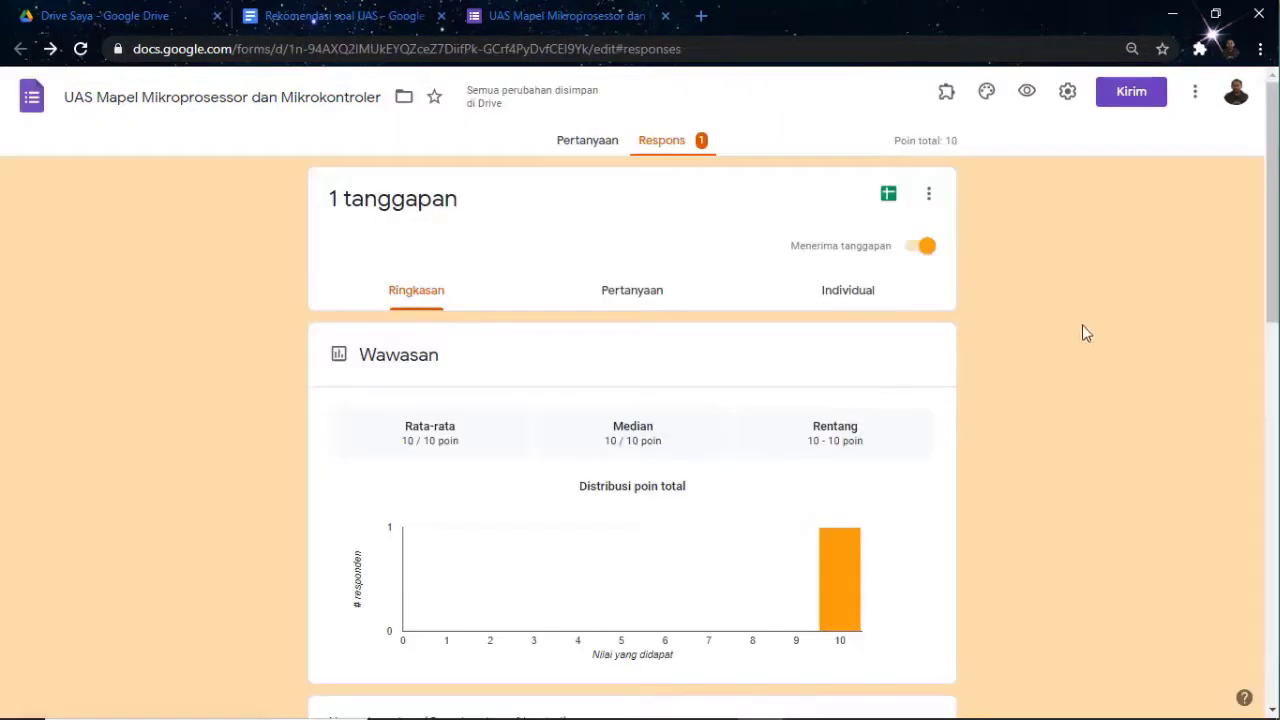
Switch to the Pertanyaan tab and scroll through the exam's questions
scroll(1067, 294, down, 3)
scroll(1067, 294, up, 3)
click(595, 145)
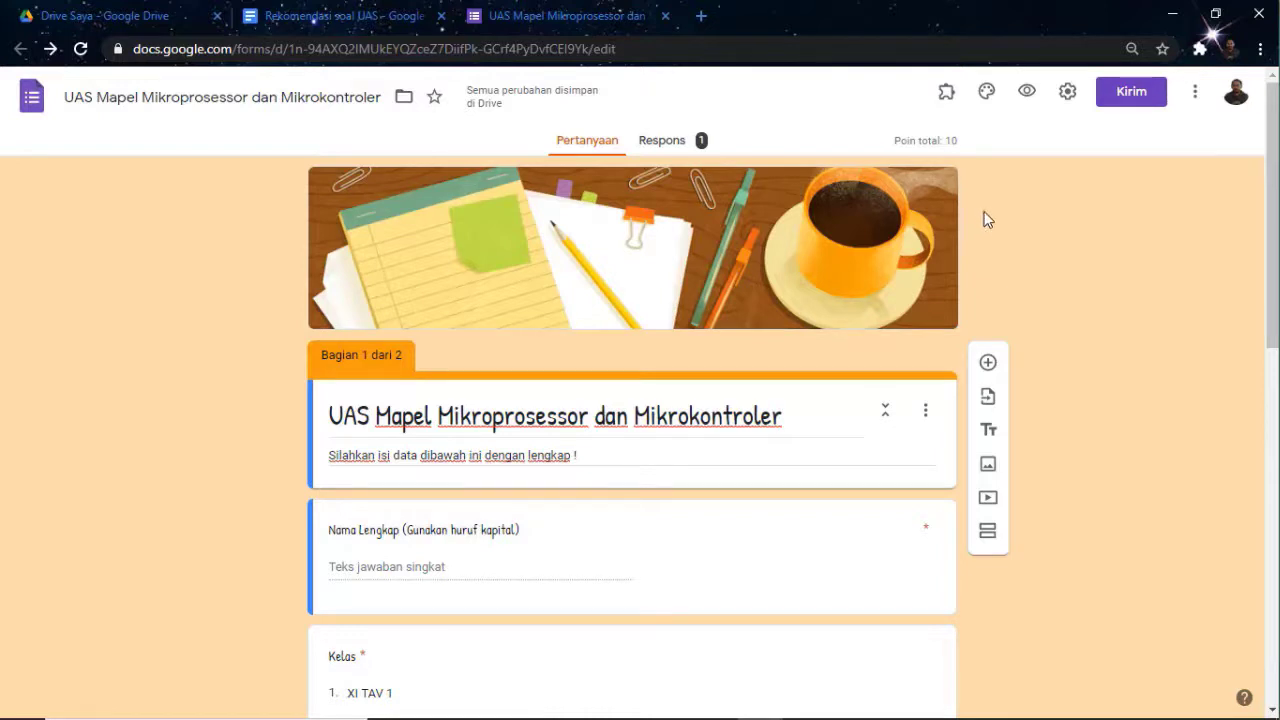
scroll(990, 205, down, 5)
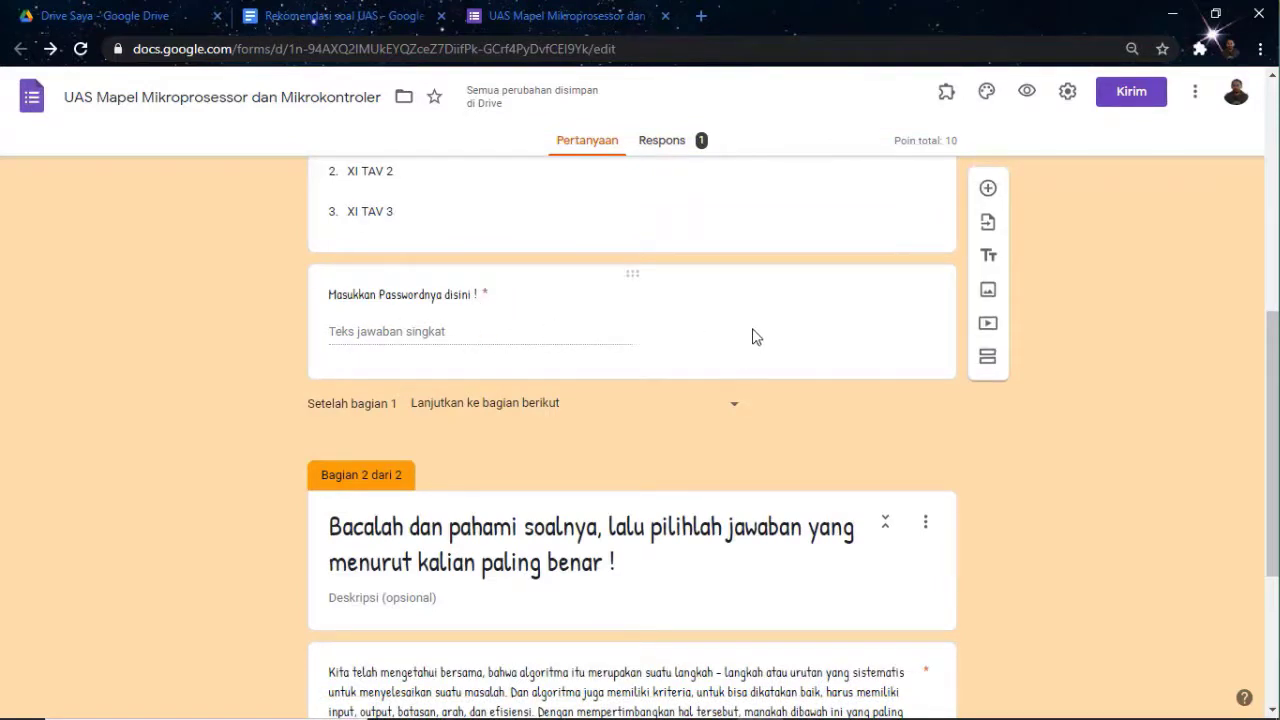
scroll(1079, 299, up, 5)
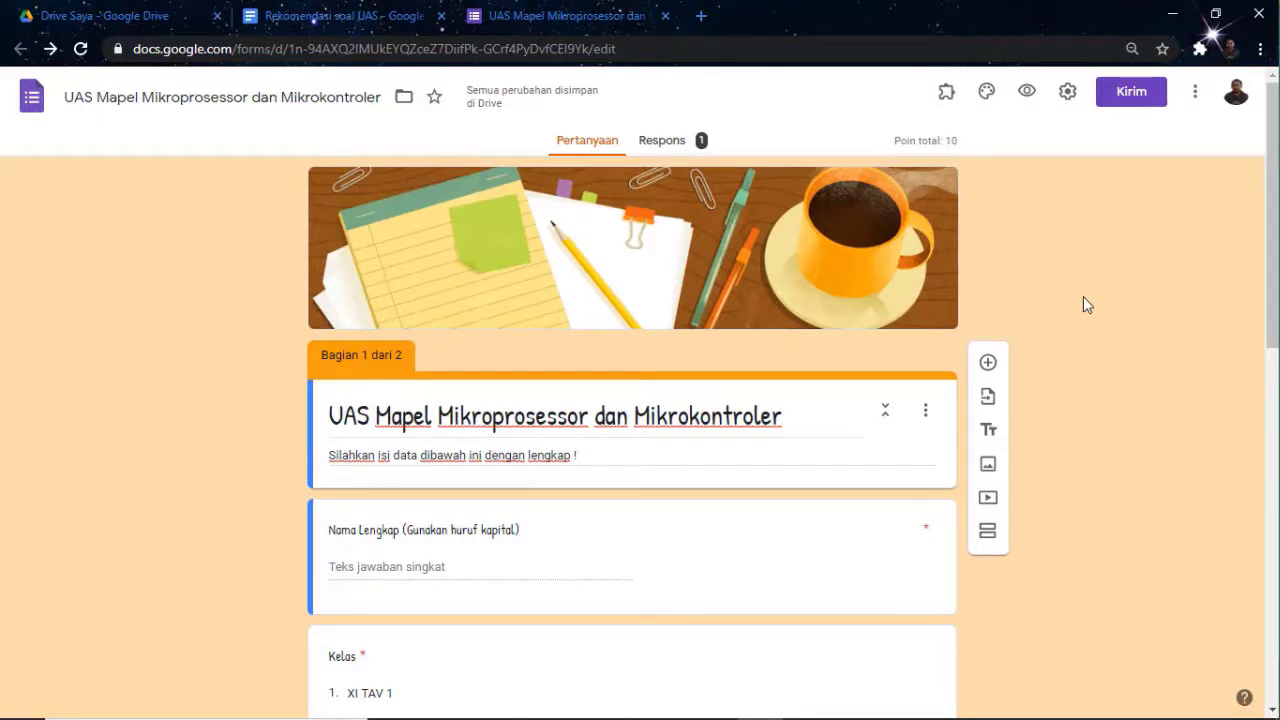
scroll(1083, 297, down, 6)
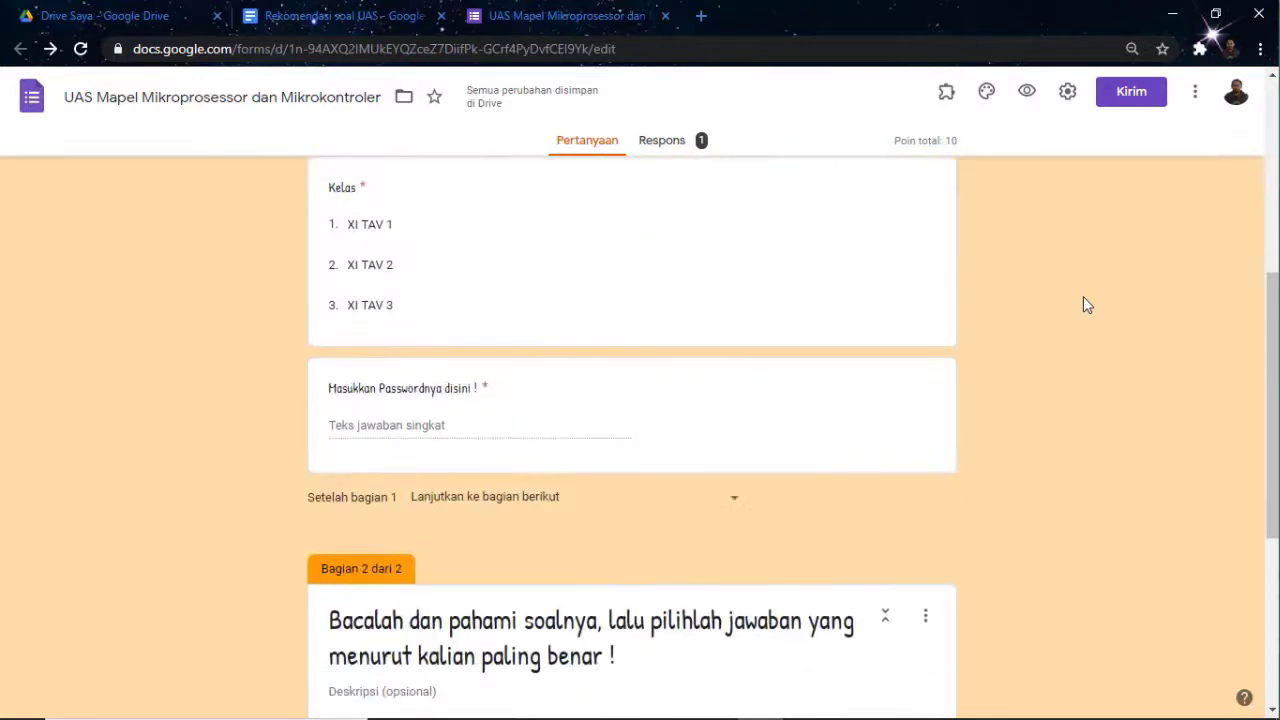
scroll(1083, 297, up, 4)
scroll(1083, 297, down, 2)
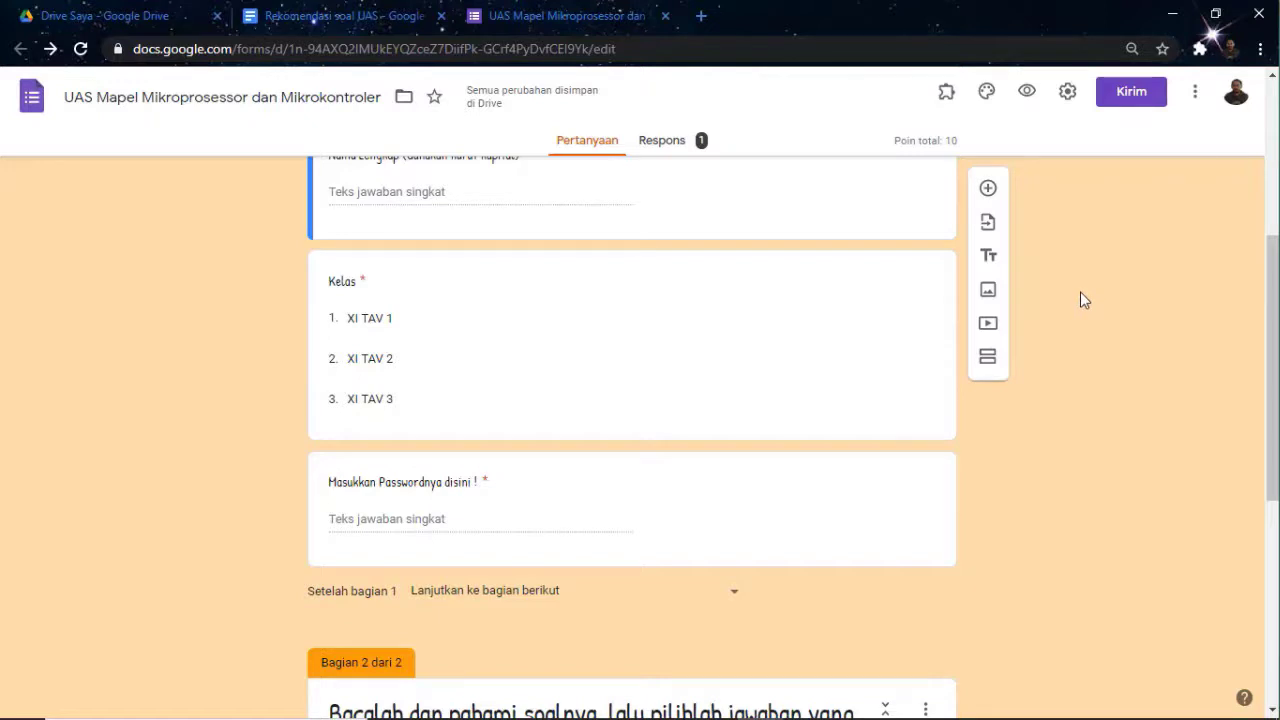
Open the installed add-ons list, dismiss it, and scroll through the form again
click(945, 94)
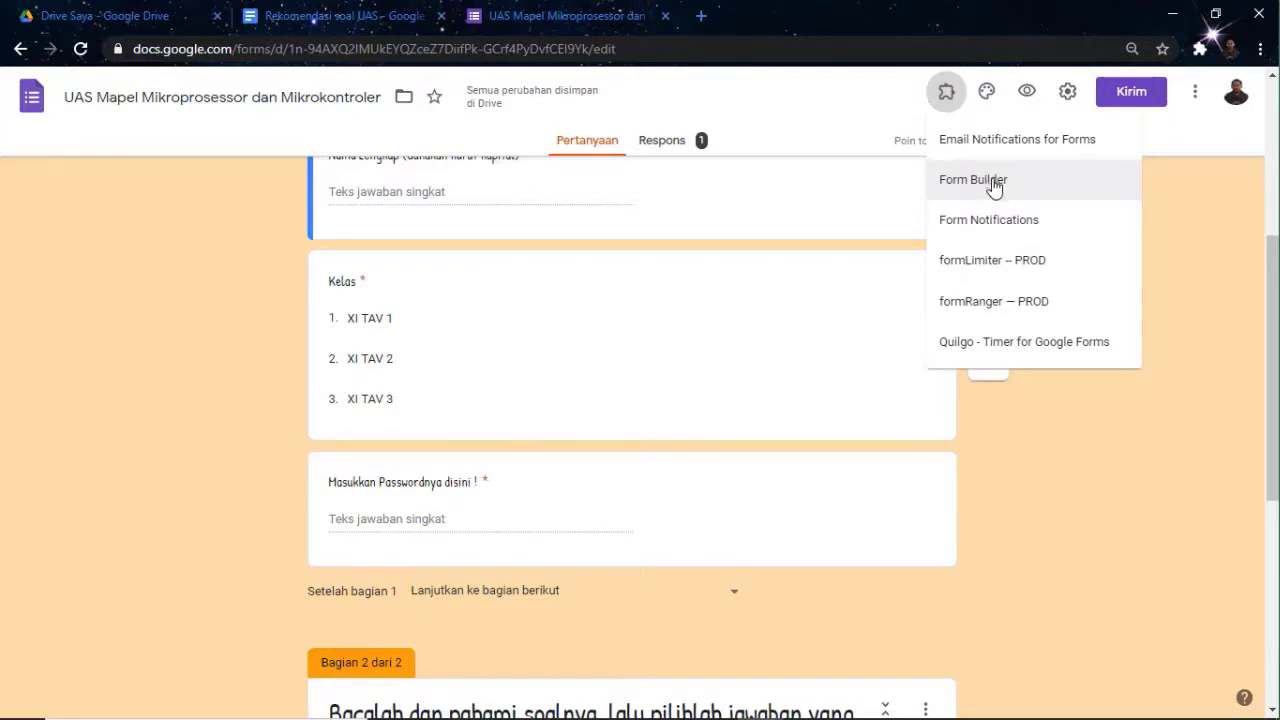
click(1046, 506)
scroll(575, 205, up, 4)
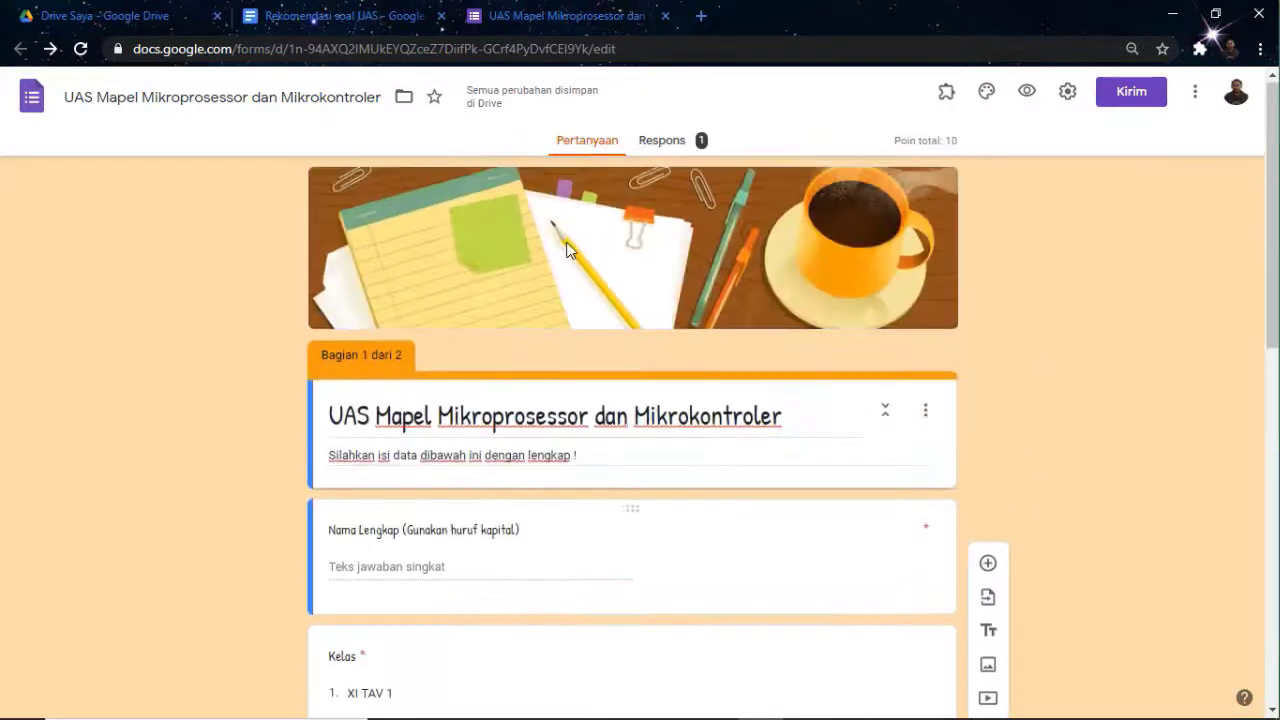
scroll(771, 260, down, 4)
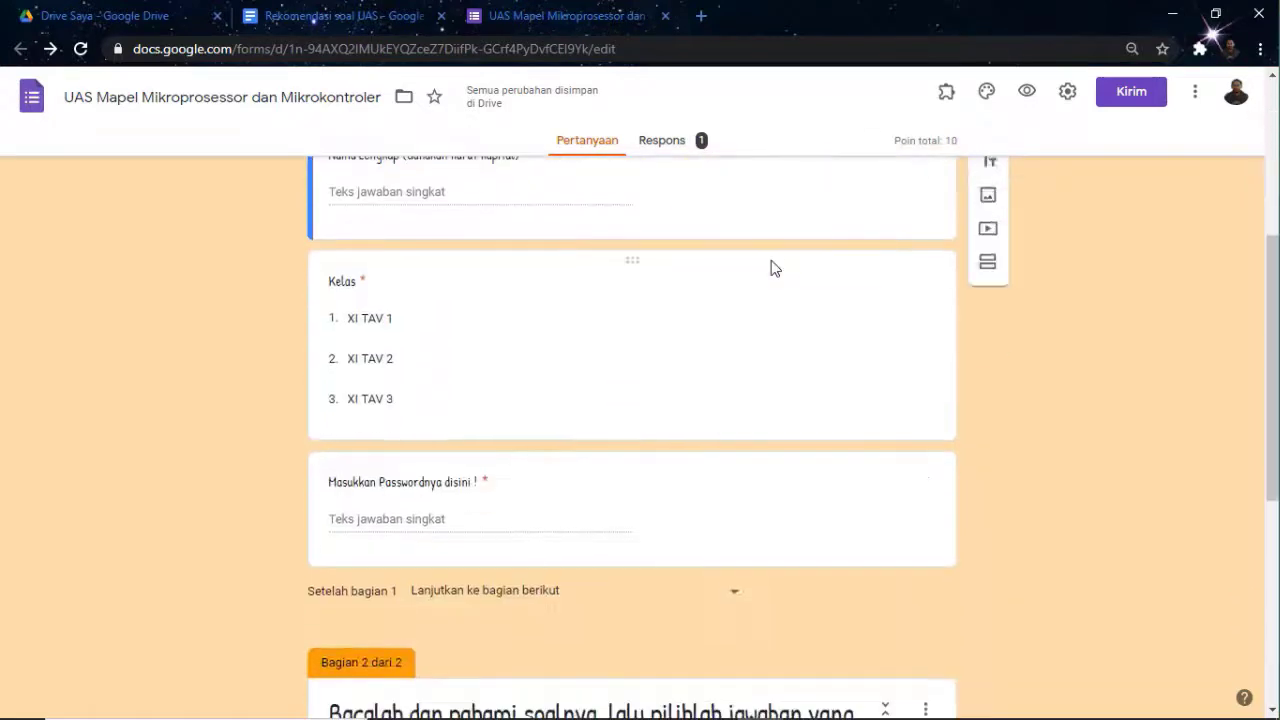
scroll(771, 260, up, 4)
scroll(771, 260, down, 5)
scroll(772, 260, up, 5)
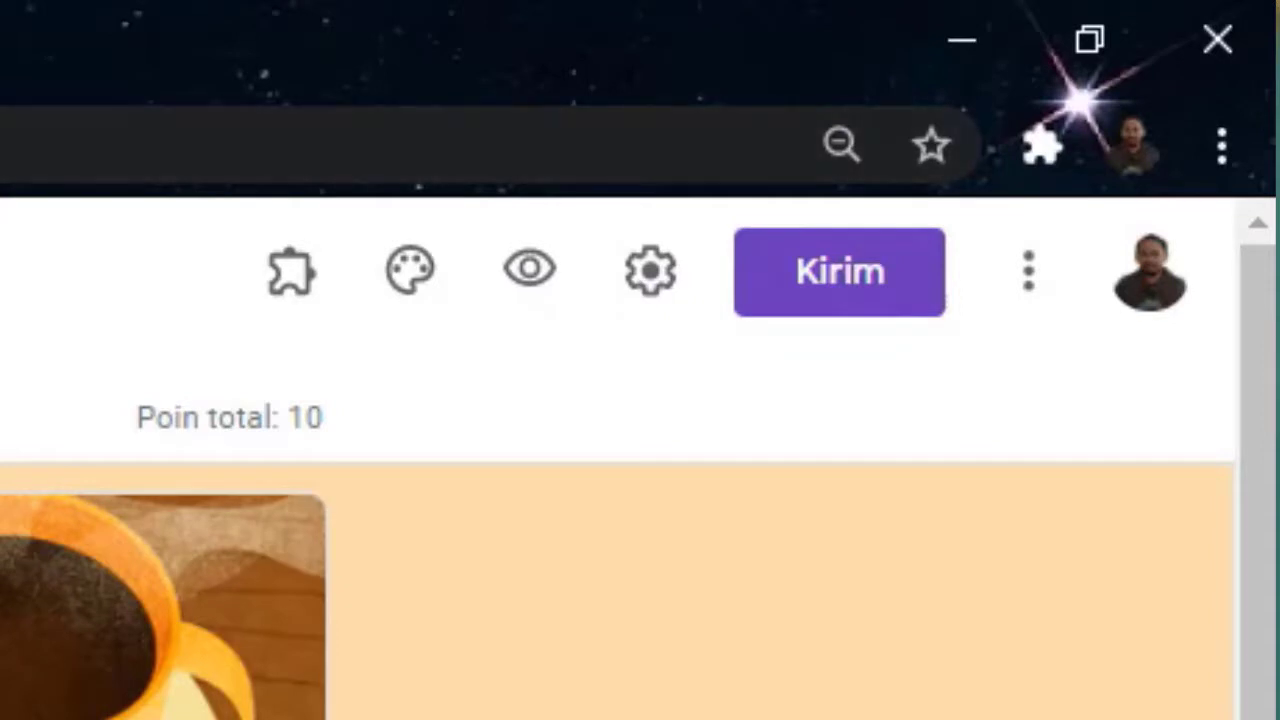
Copy the form's full-length link from the Kirim dialog with Perpendek URL off, then close it
click(840, 280)
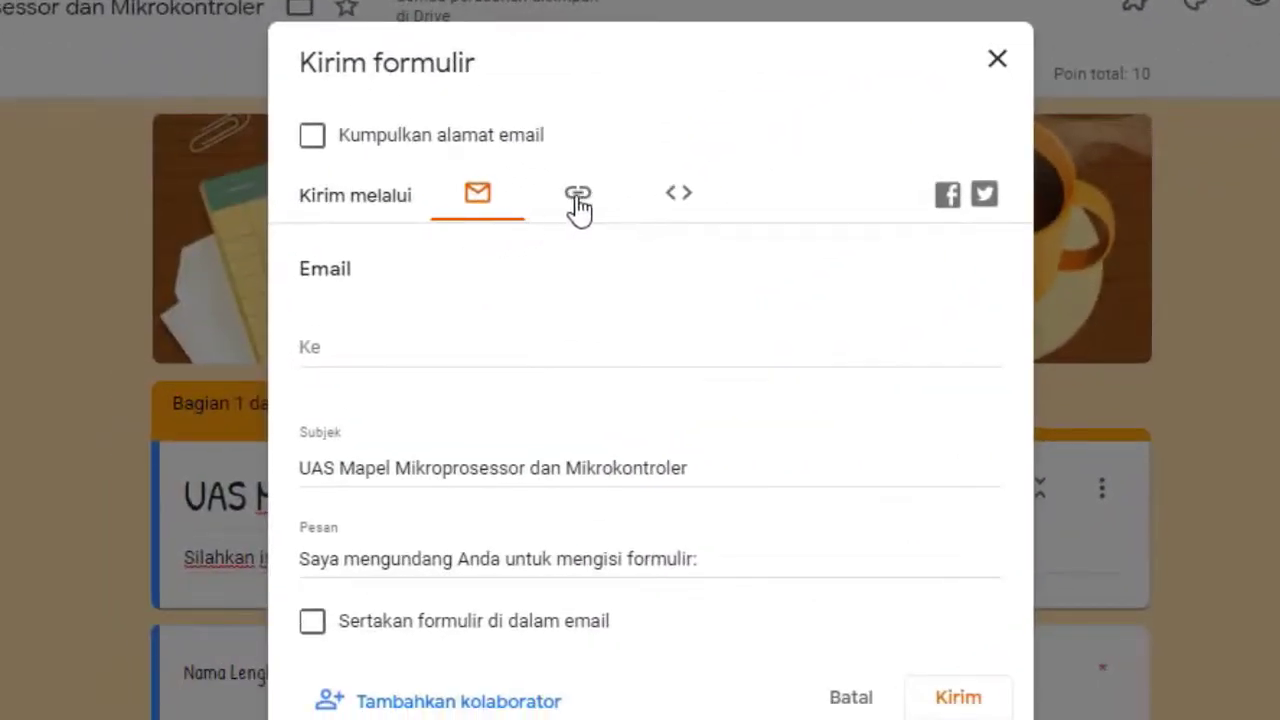
click(578, 196)
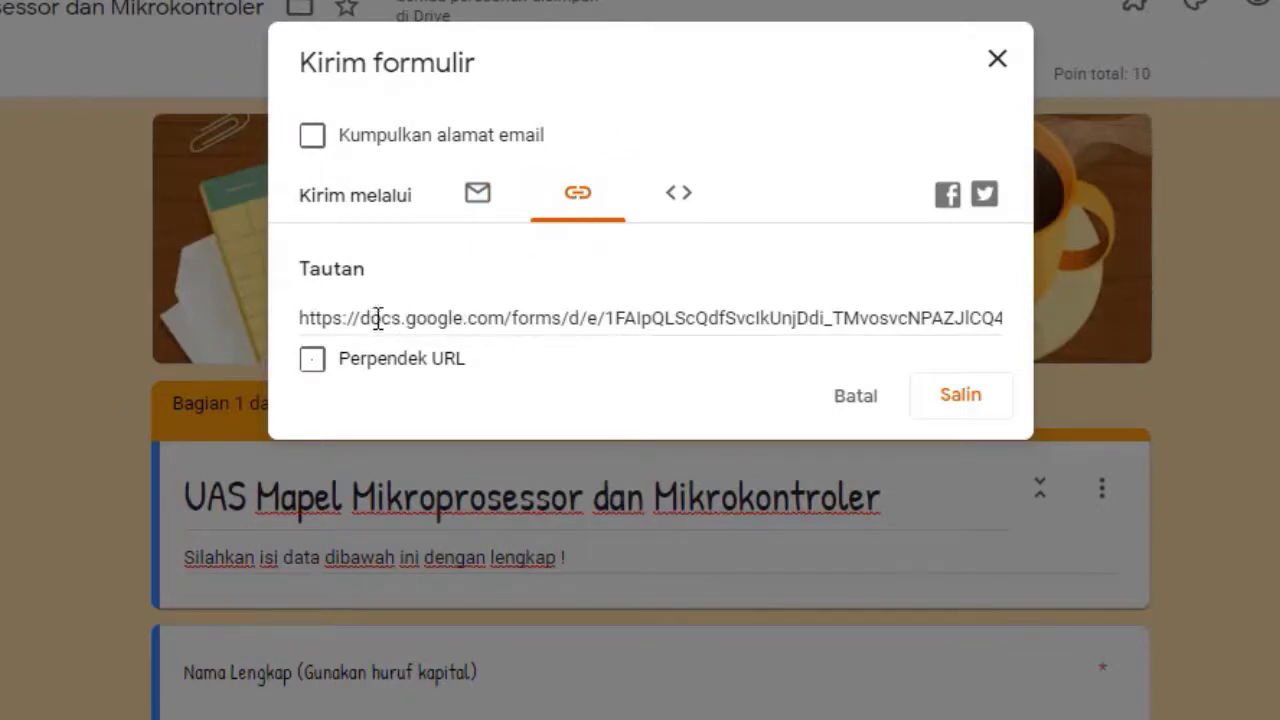
click(311, 362)
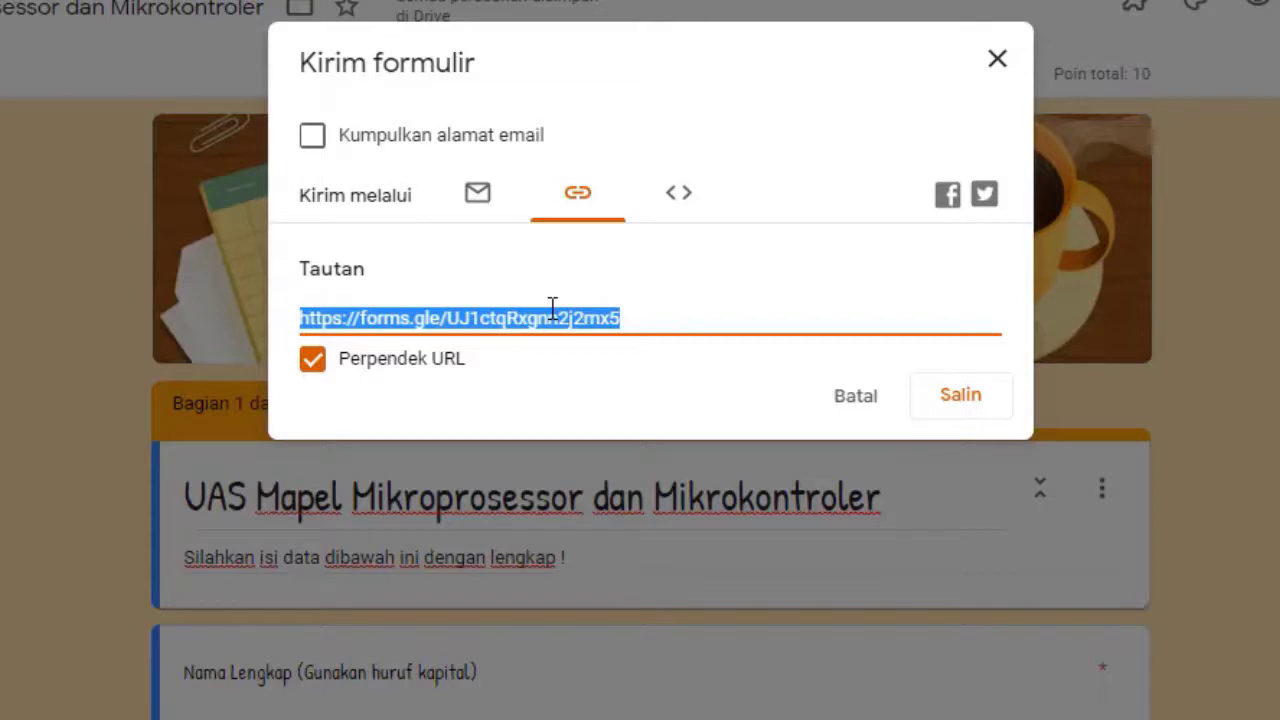
click(310, 365)
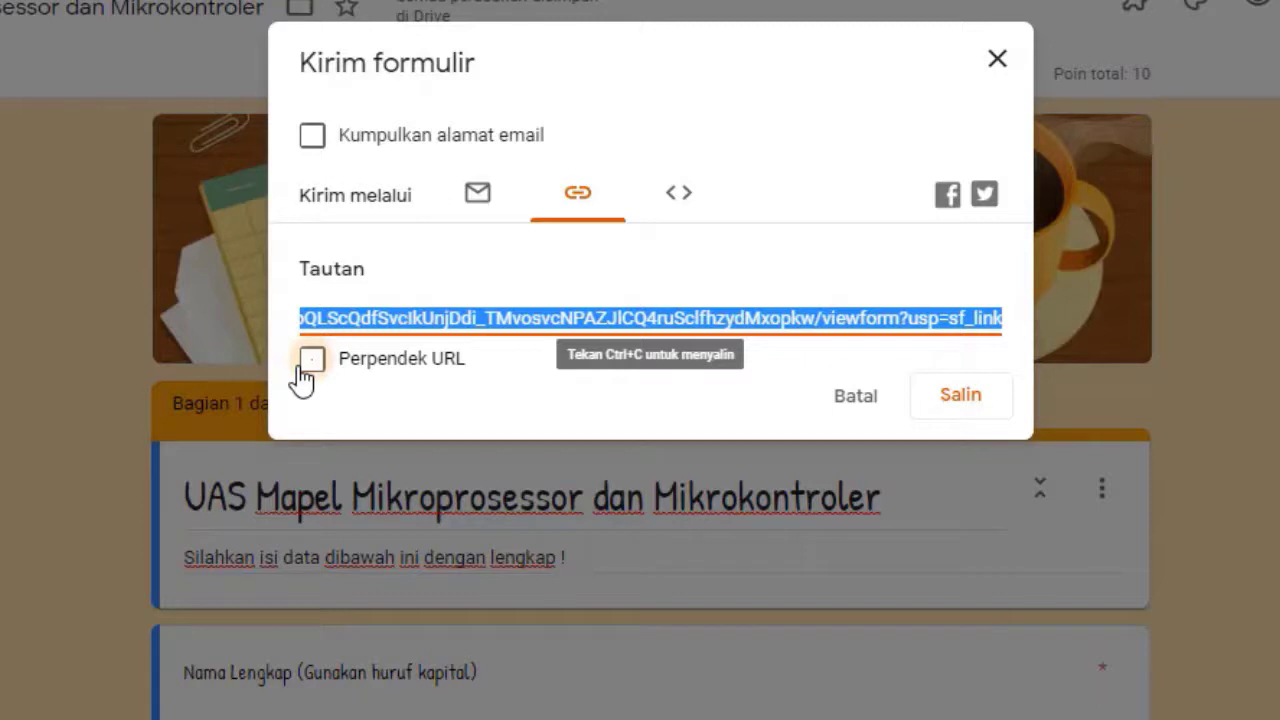
click(960, 396)
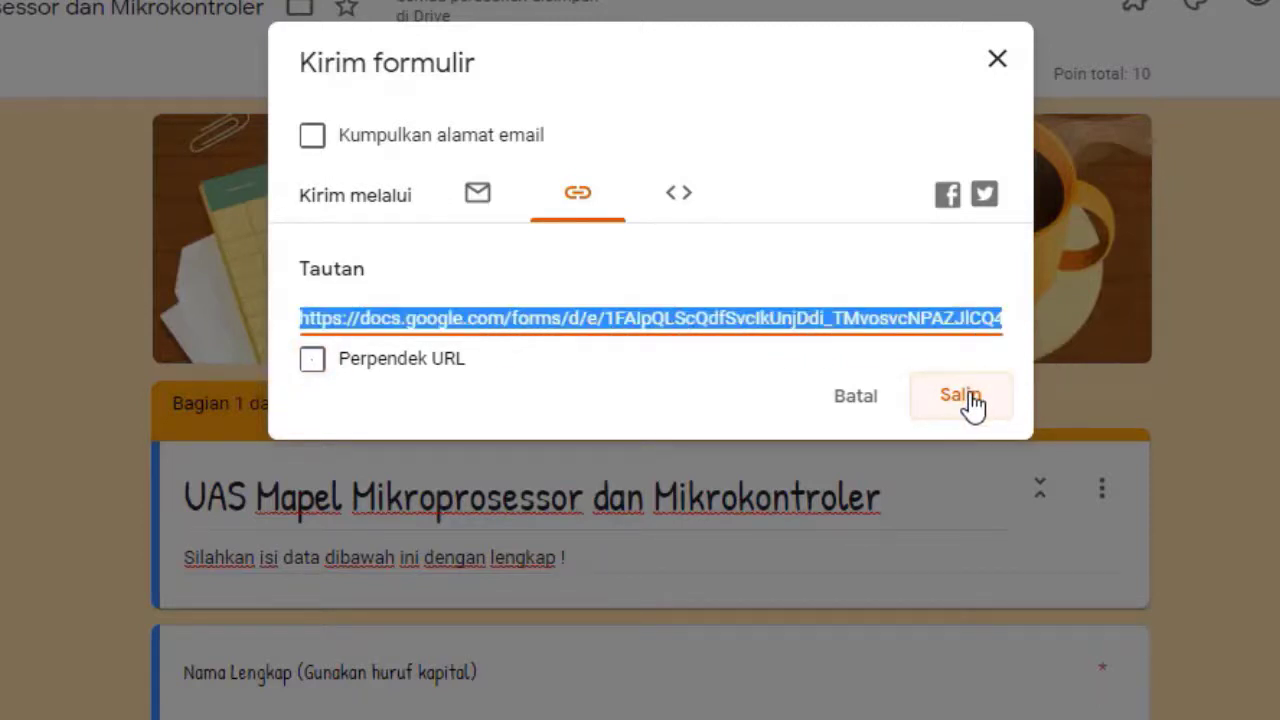
click(960, 396)
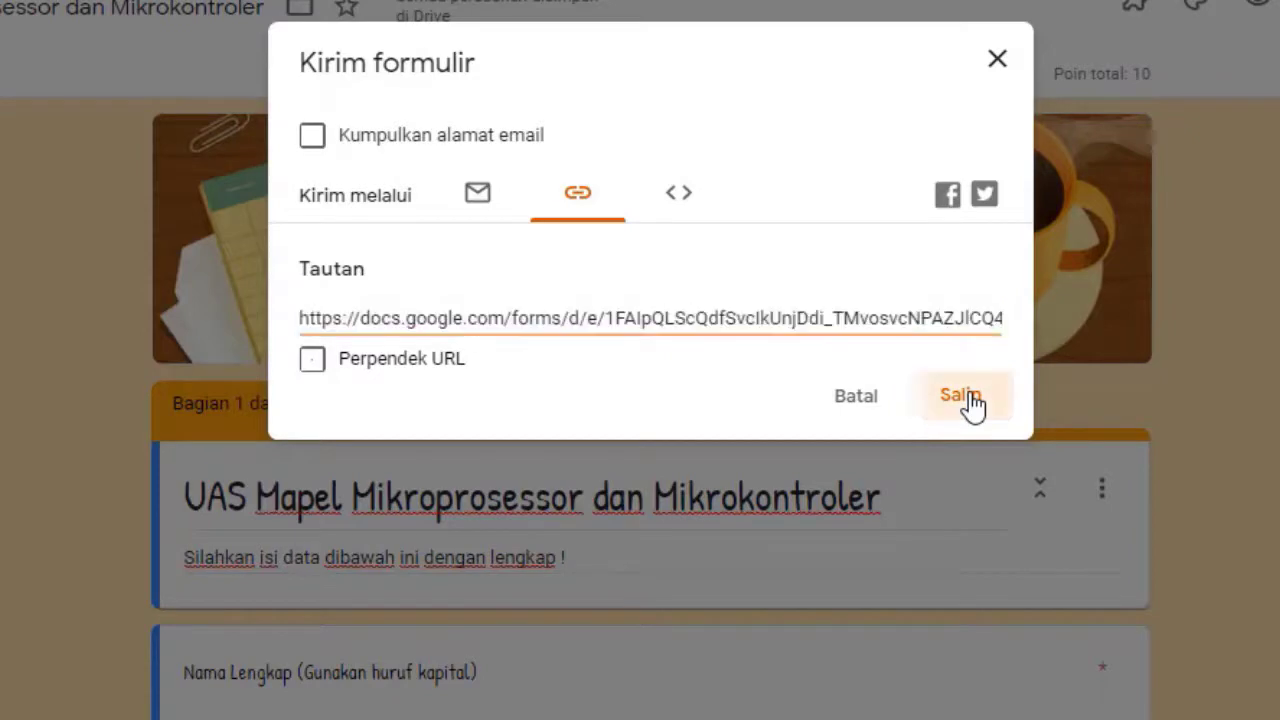
click(998, 64)
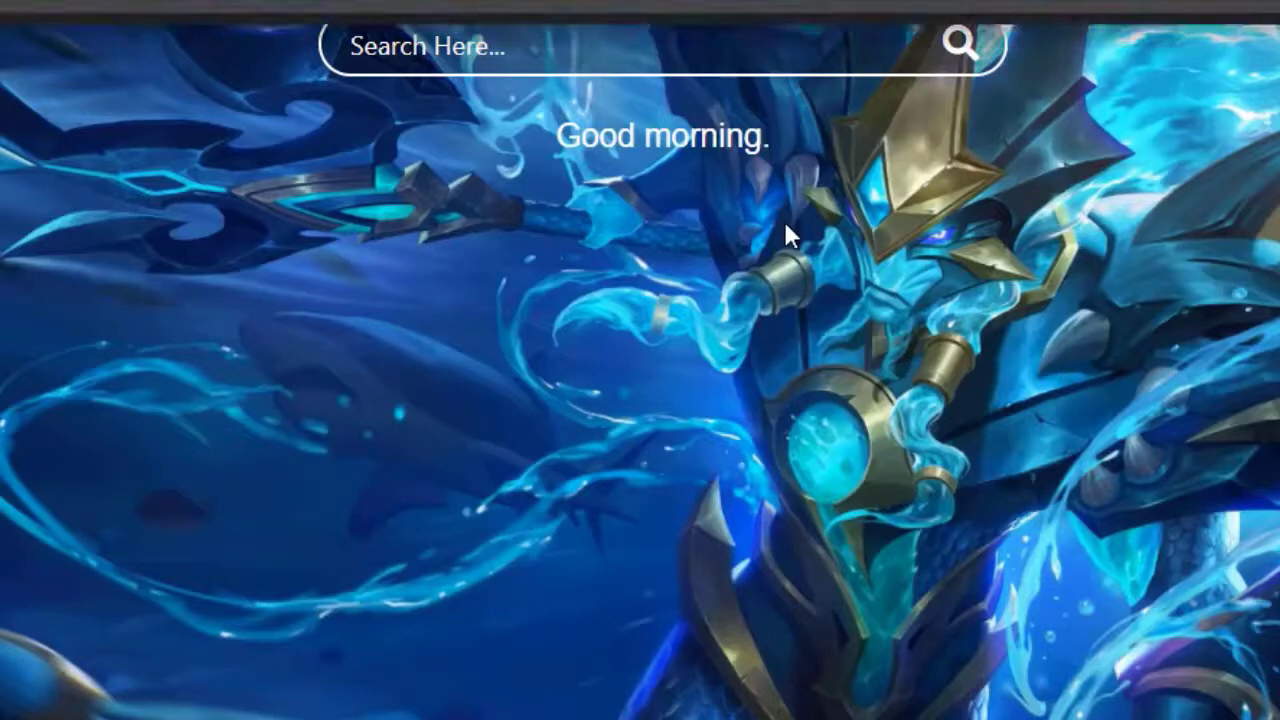
Load gg.gg in one tab and Bitly in a new tab, ending on the Bitly dashboard
text(gg.gg)
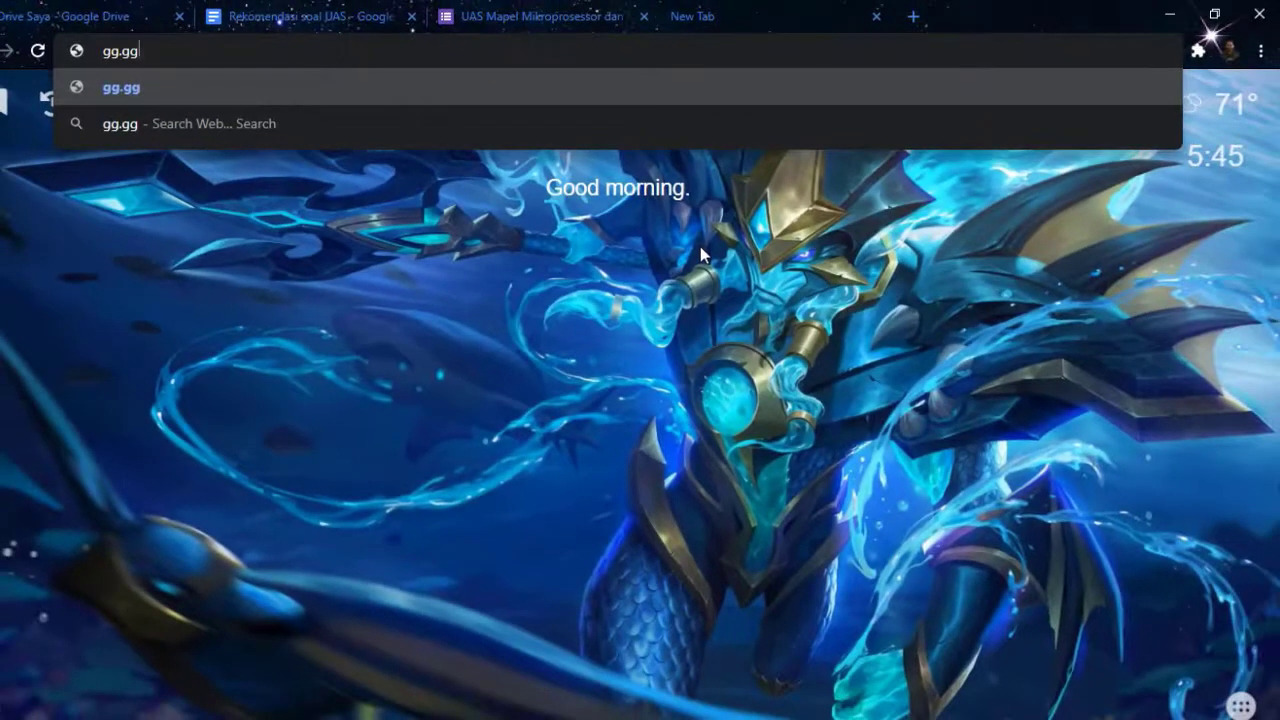
key(Return)
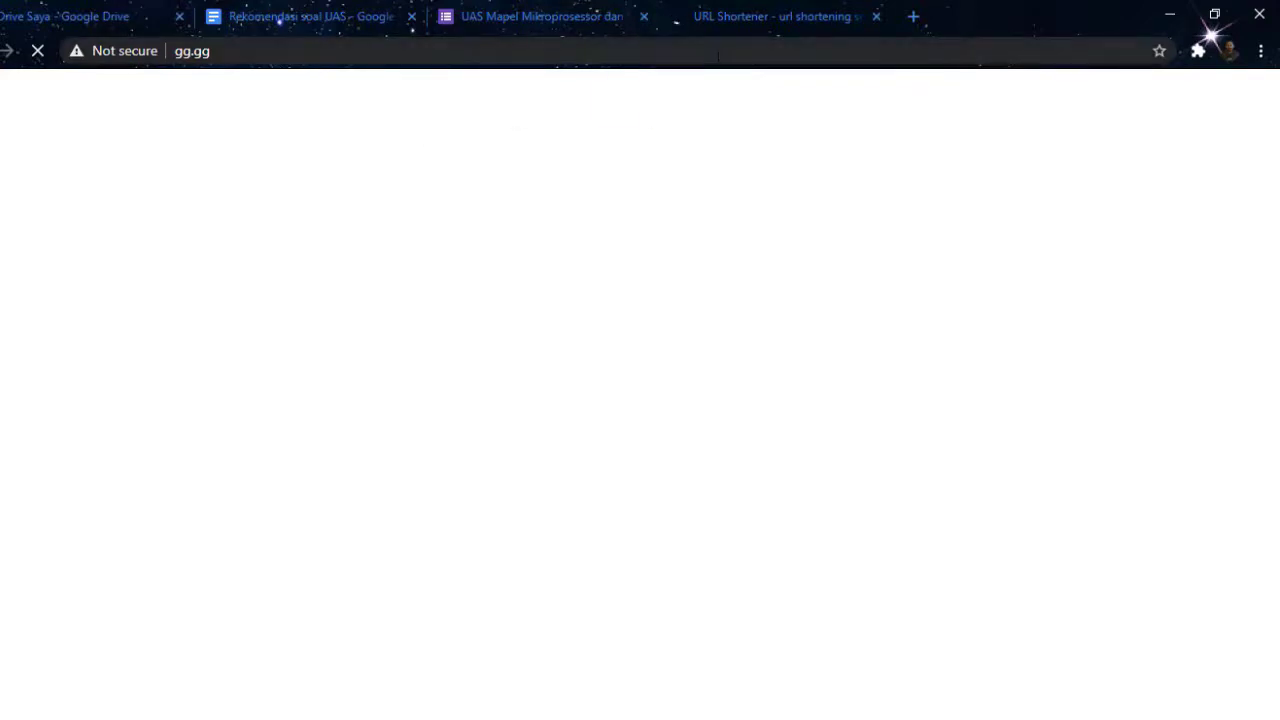
click(914, 17)
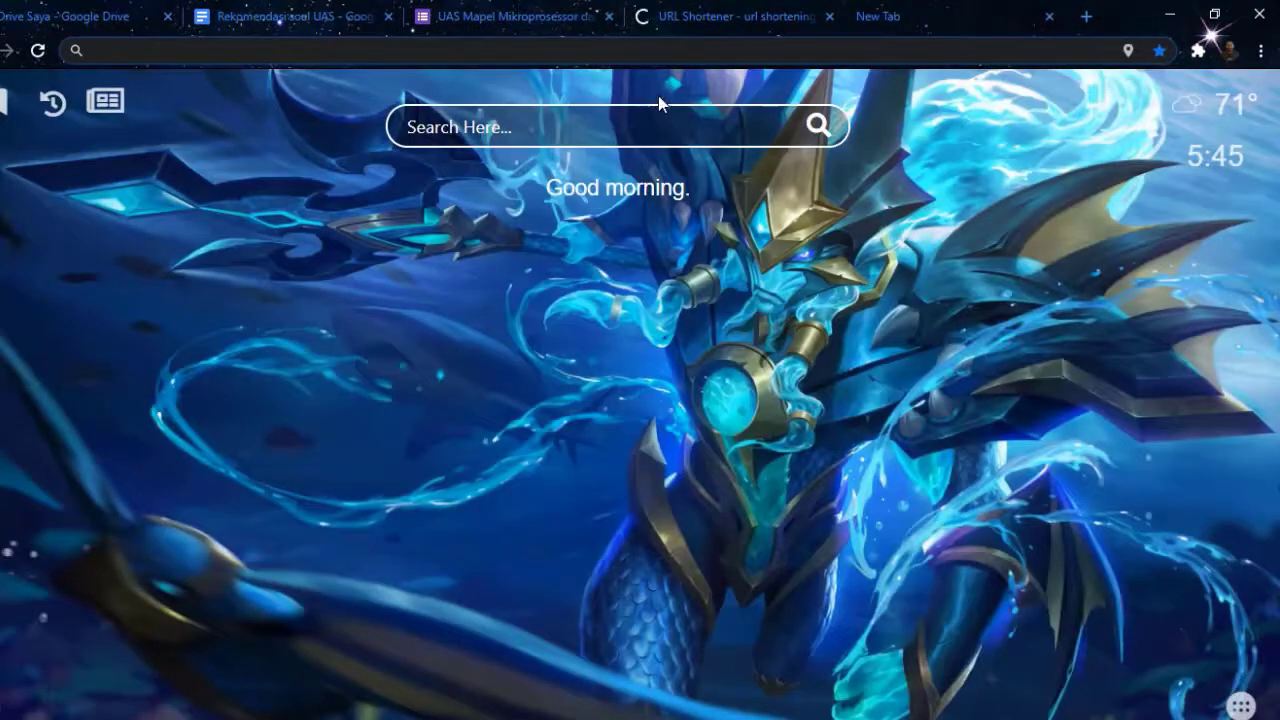
text(bit)
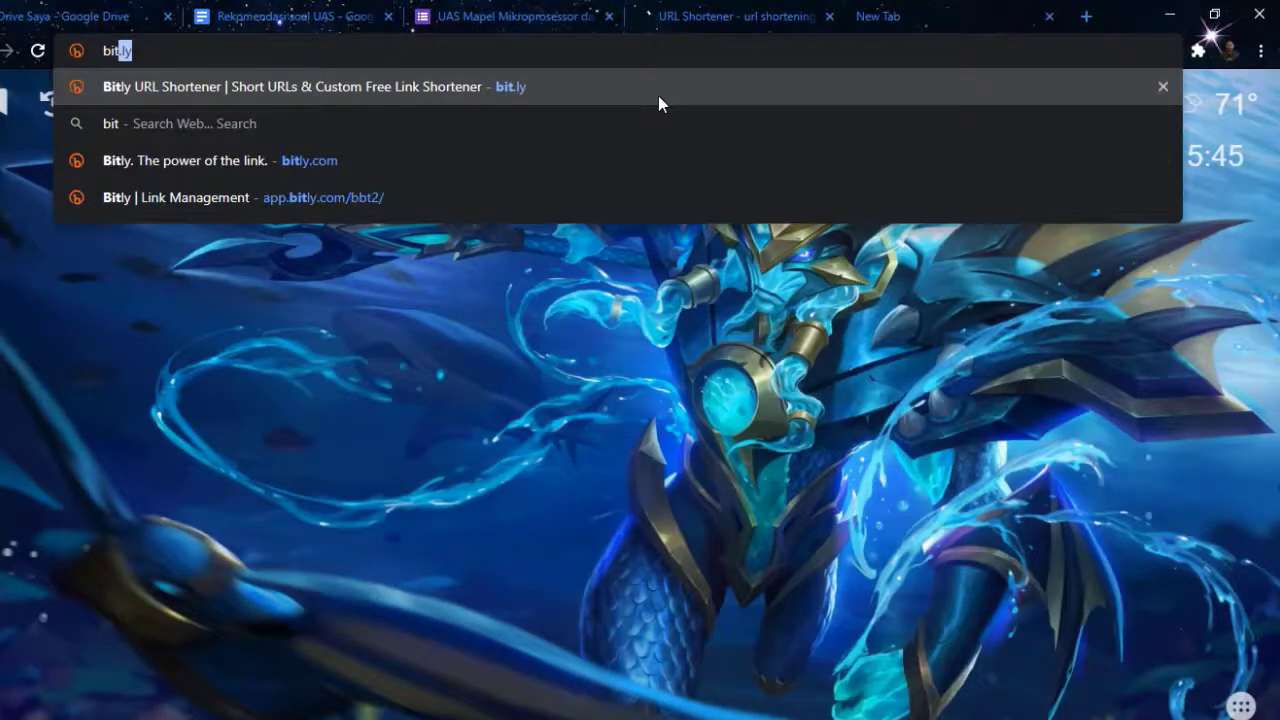
text(.ly)
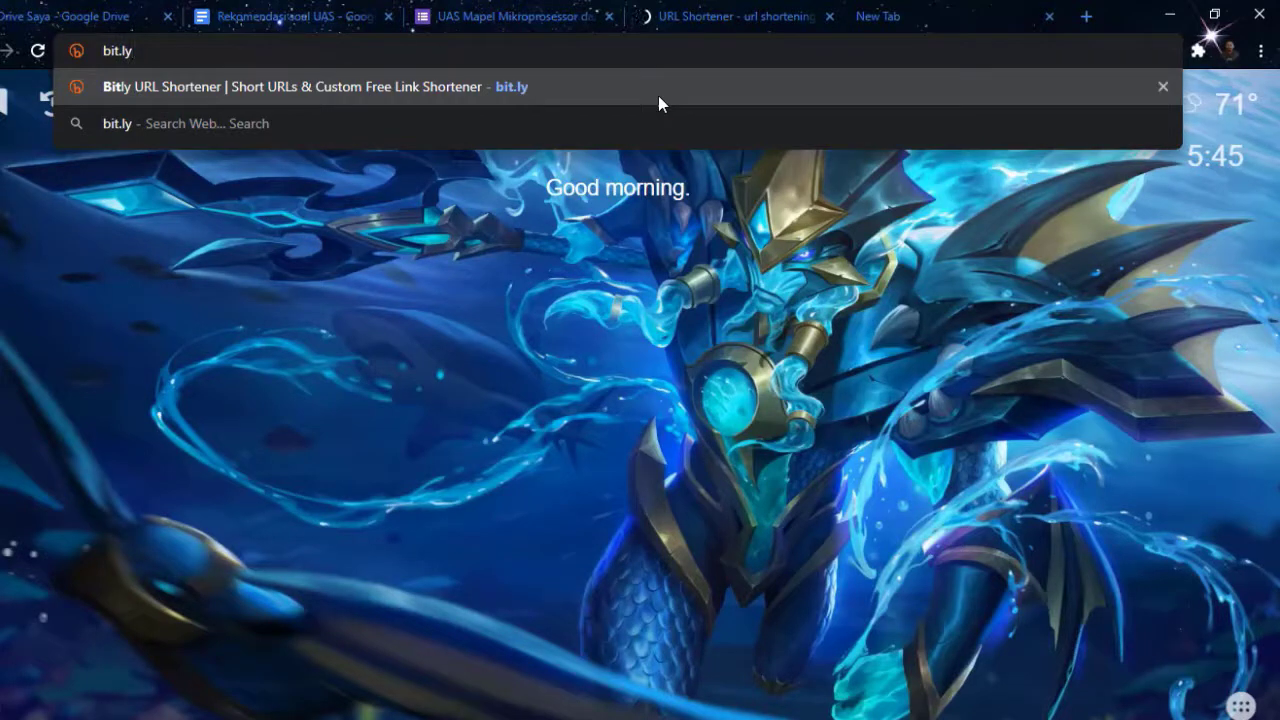
click(658, 95)
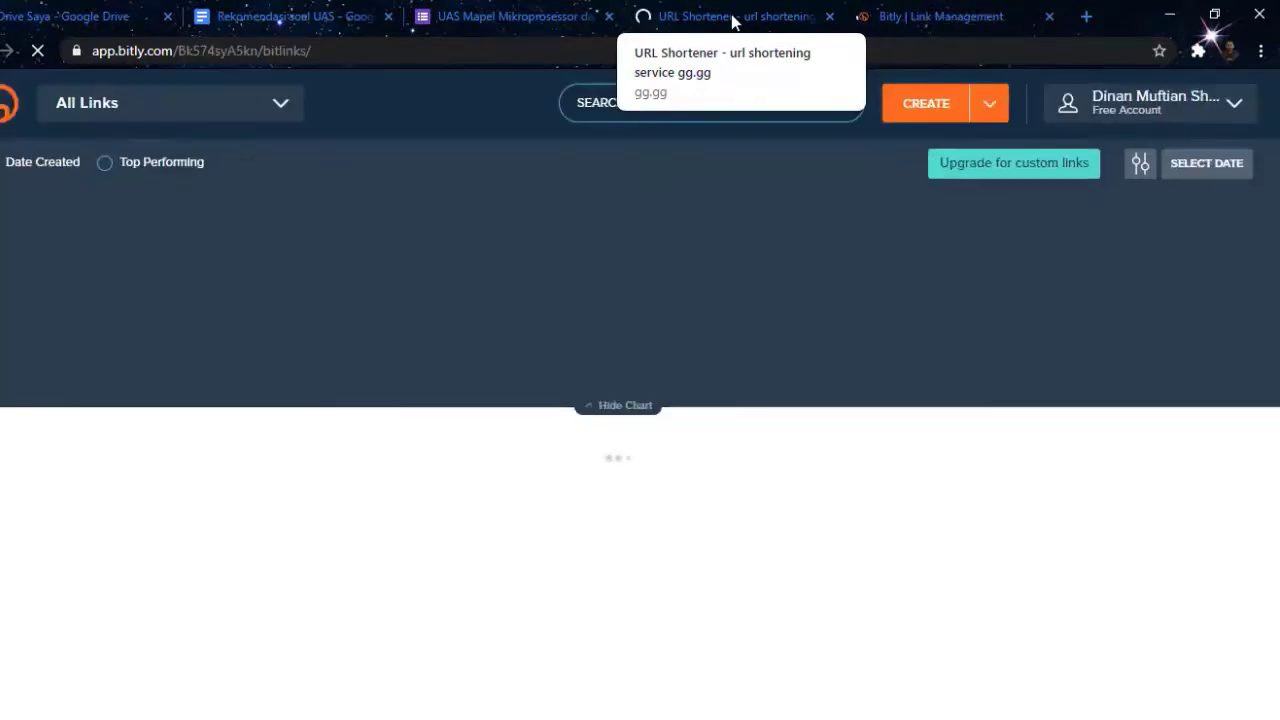
click(731, 16)
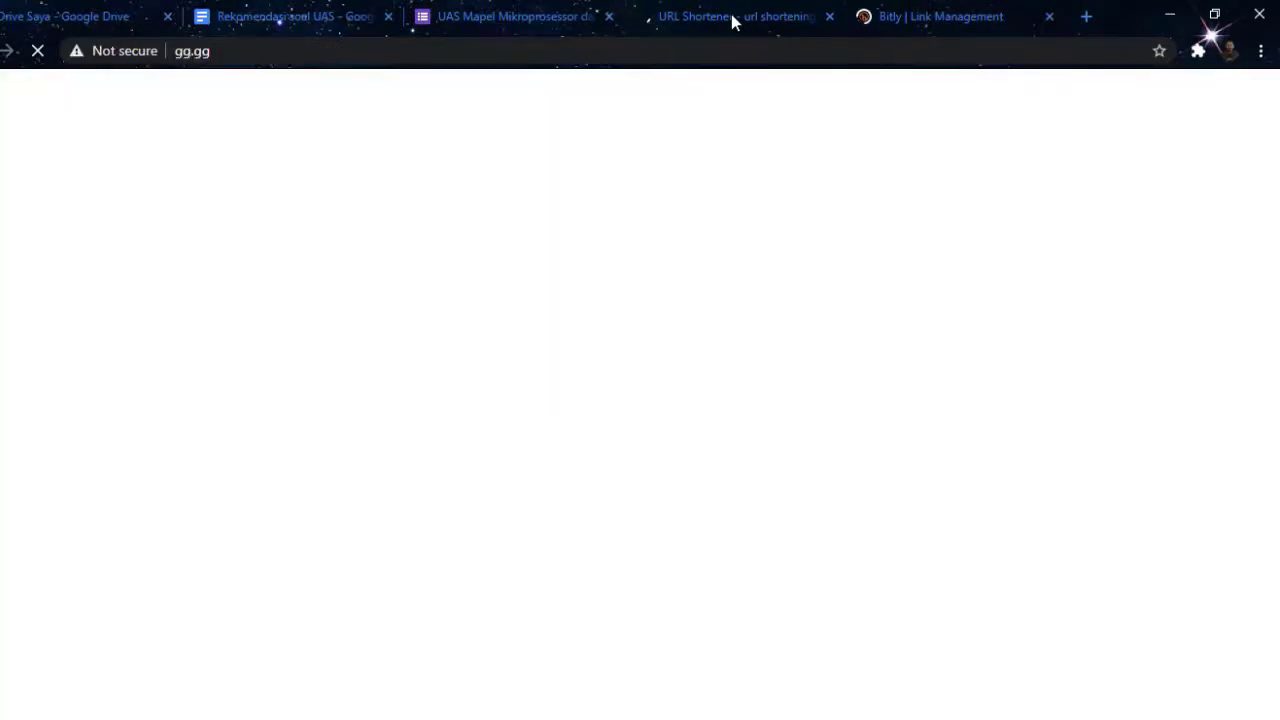
click(931, 16)
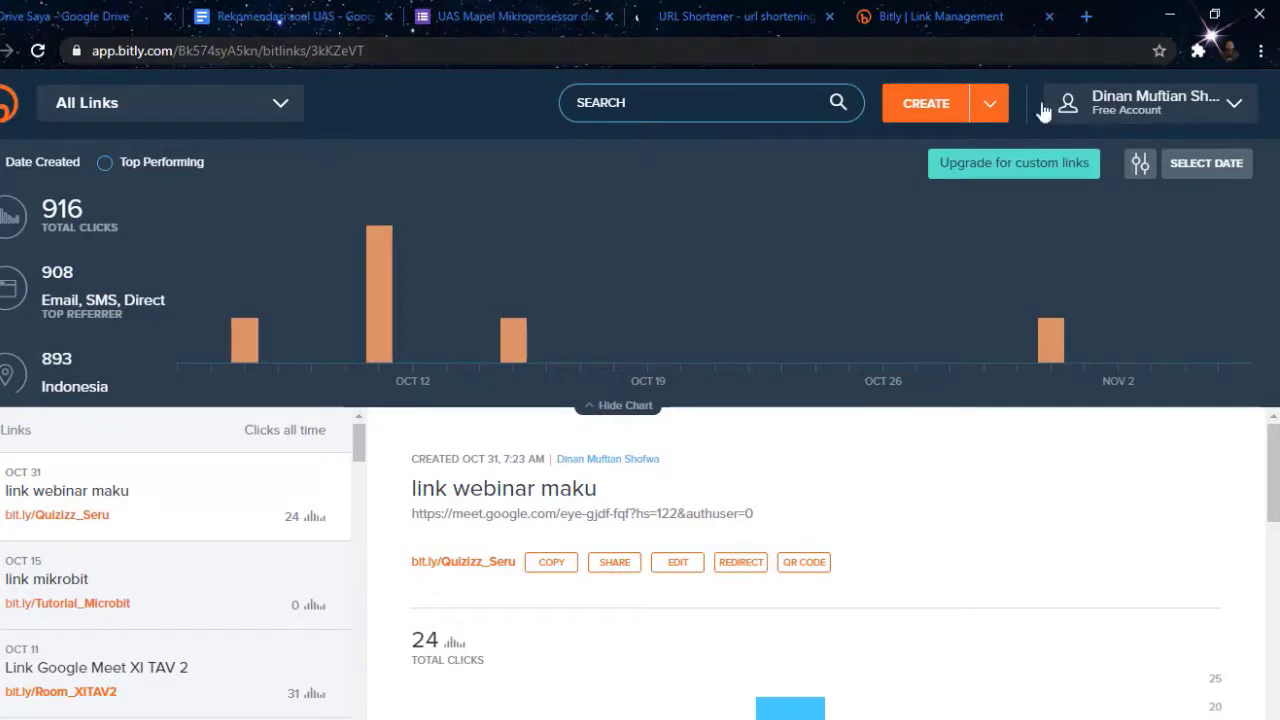
Create a Bitly short link for the pasted form URL with a custom back-half and title 'link UAS Mikroprosesor dan Mikrokontroler'
click(919, 106)
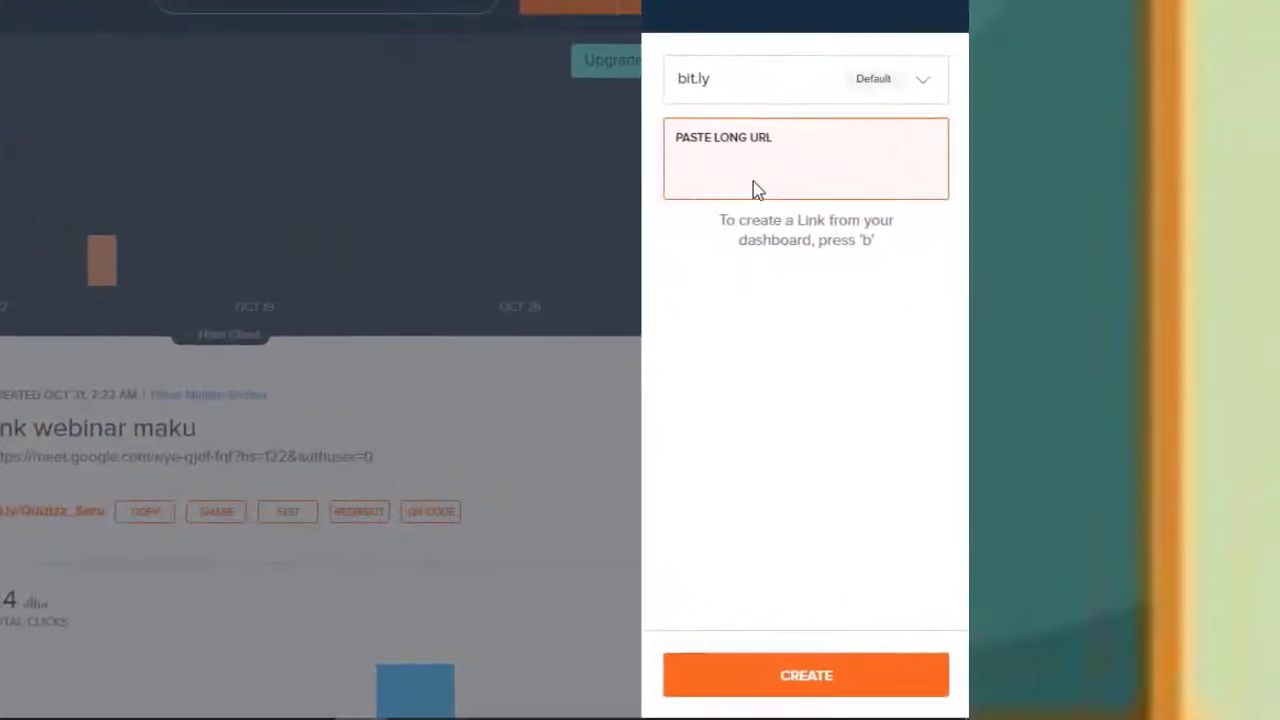
text(https://docs.google.com/forms/d/e/1FAIpQLScQdfSvclkUnjDdi_TMvosvcNPAZJICQ4ruSclfhzydMxopkw/viewform?usp=sf_link)
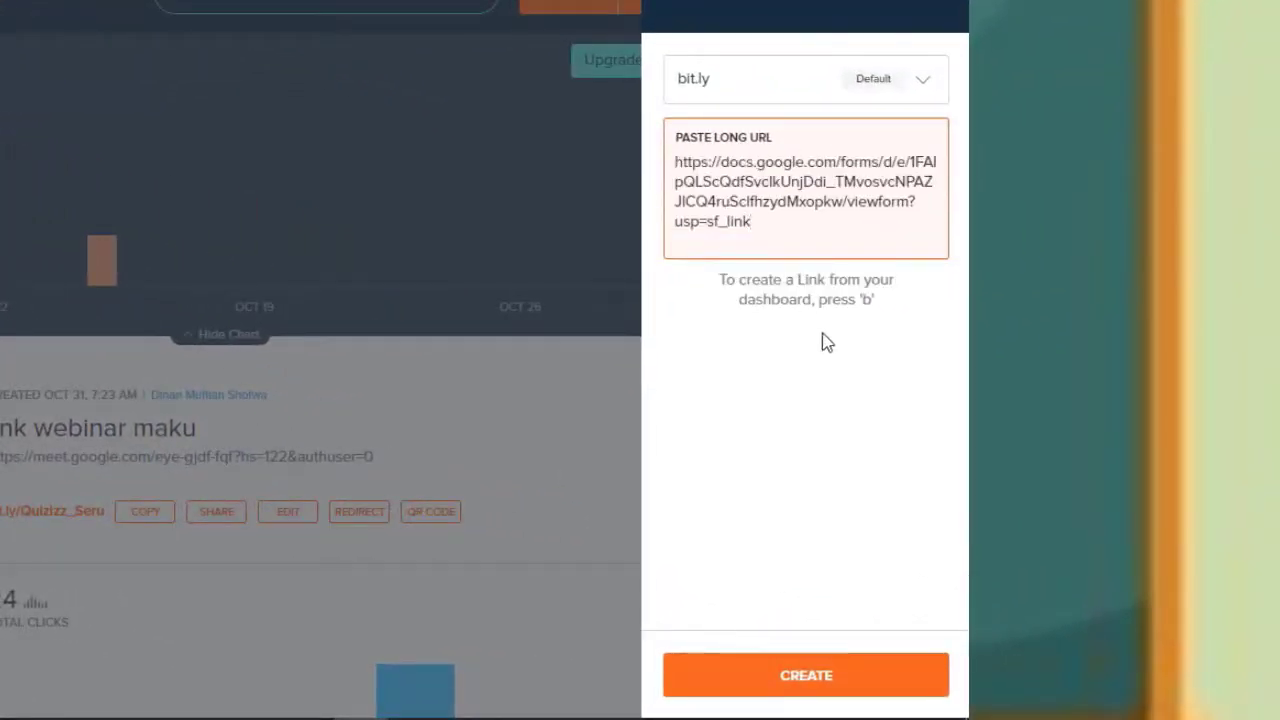
key(Return)
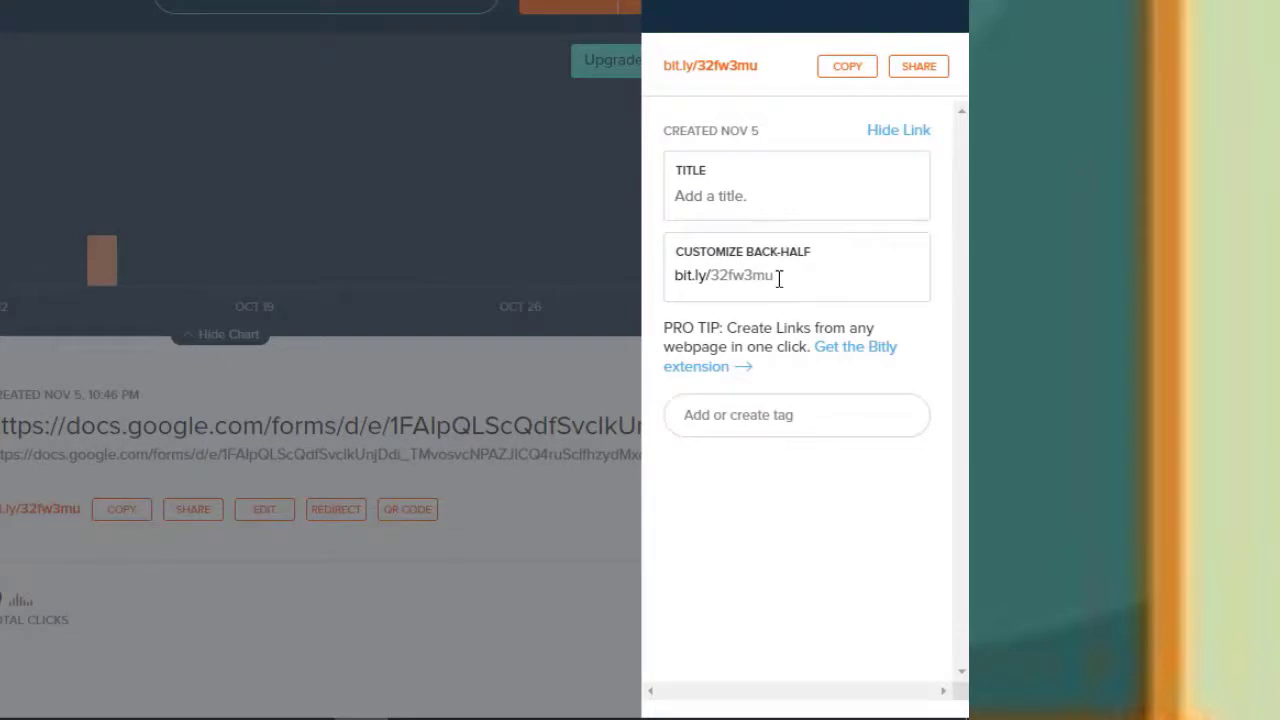
drag(778, 278, 710, 278)
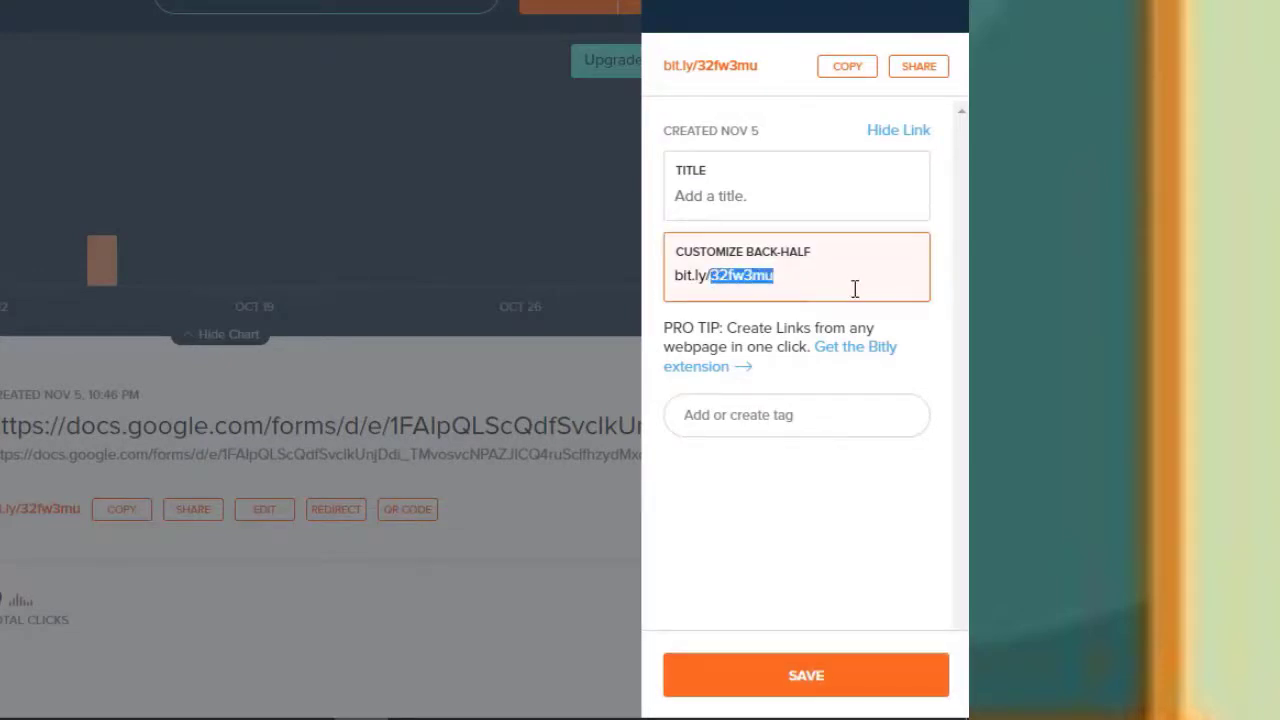
text(UAS)
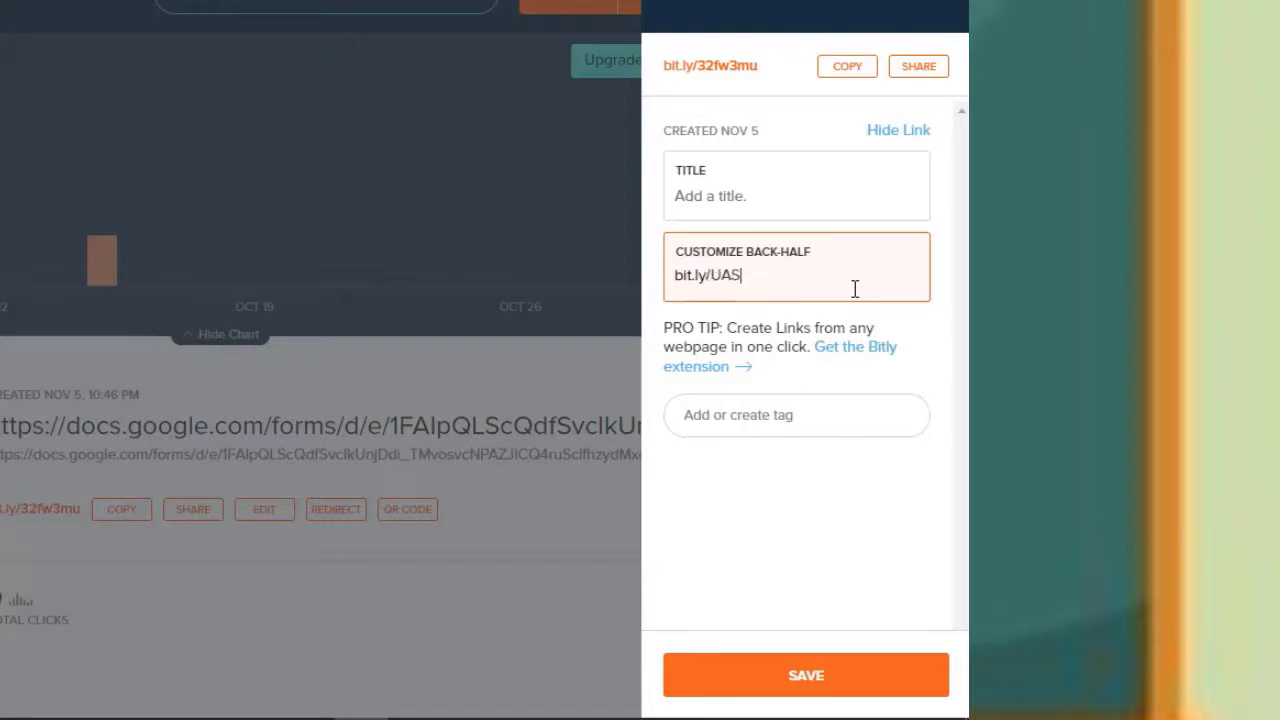
text(_Mikropeo)
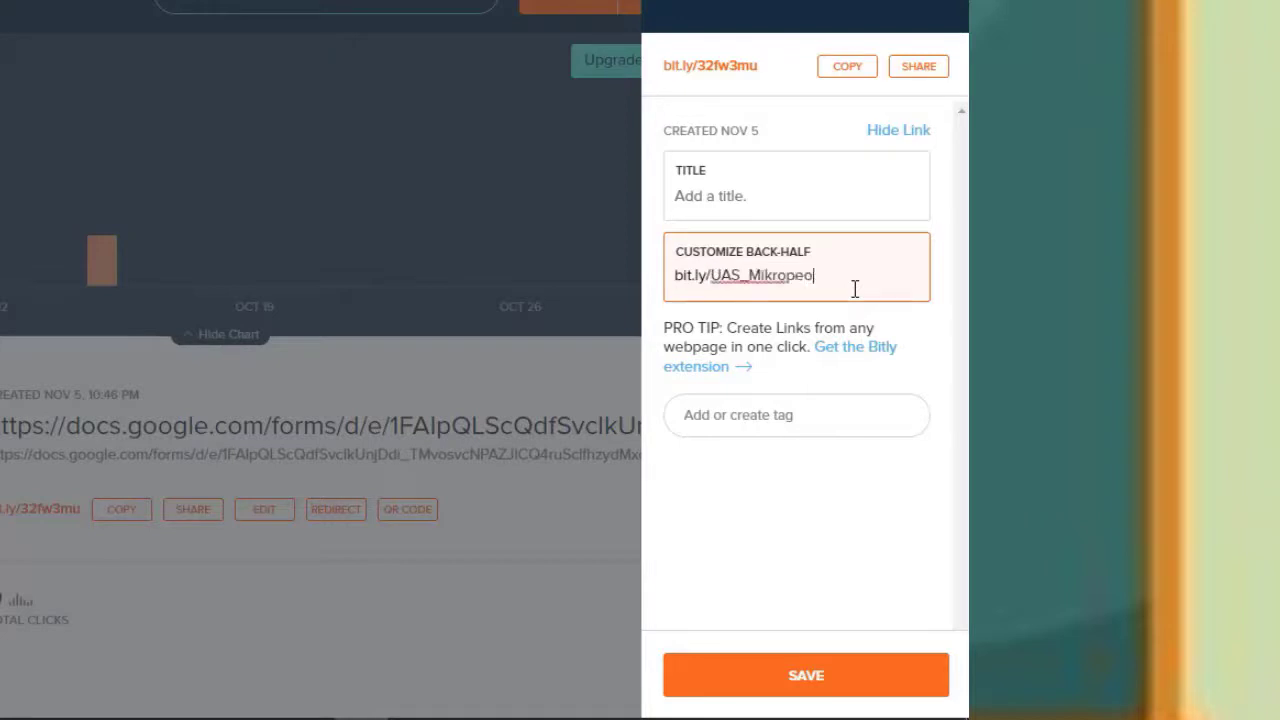
text(sesor&Mikrokontroler)
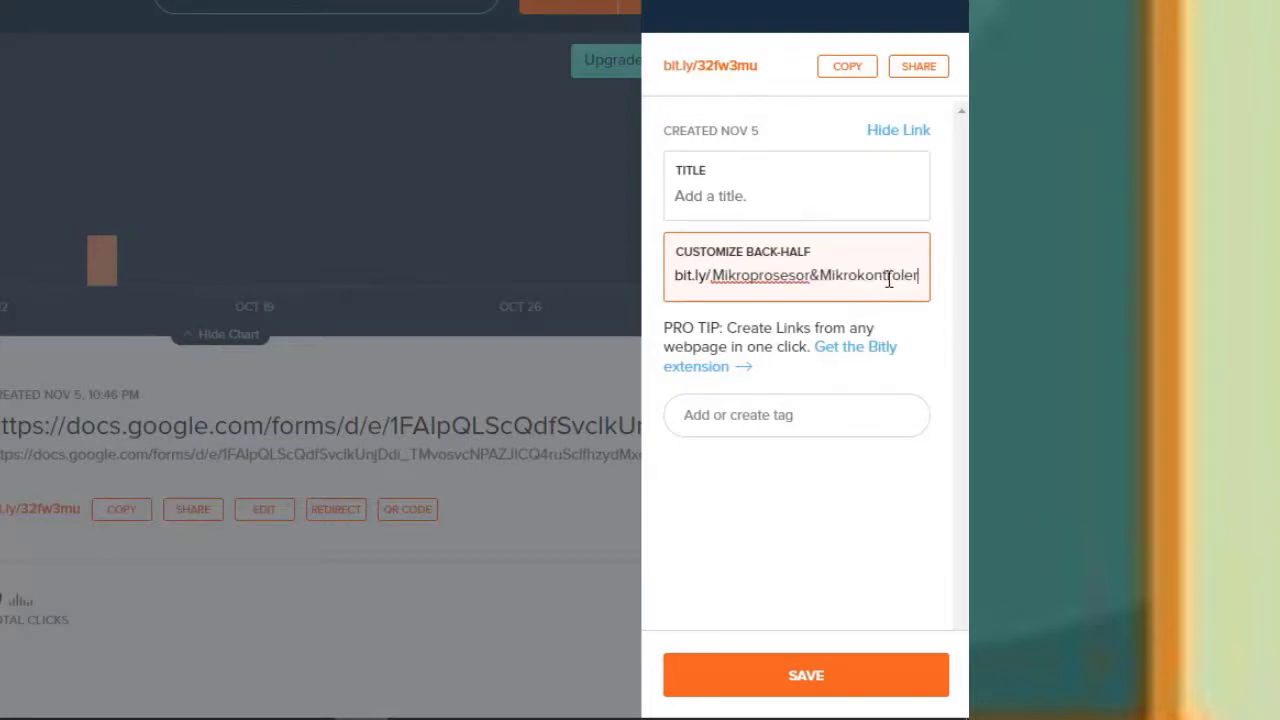
click(746, 197)
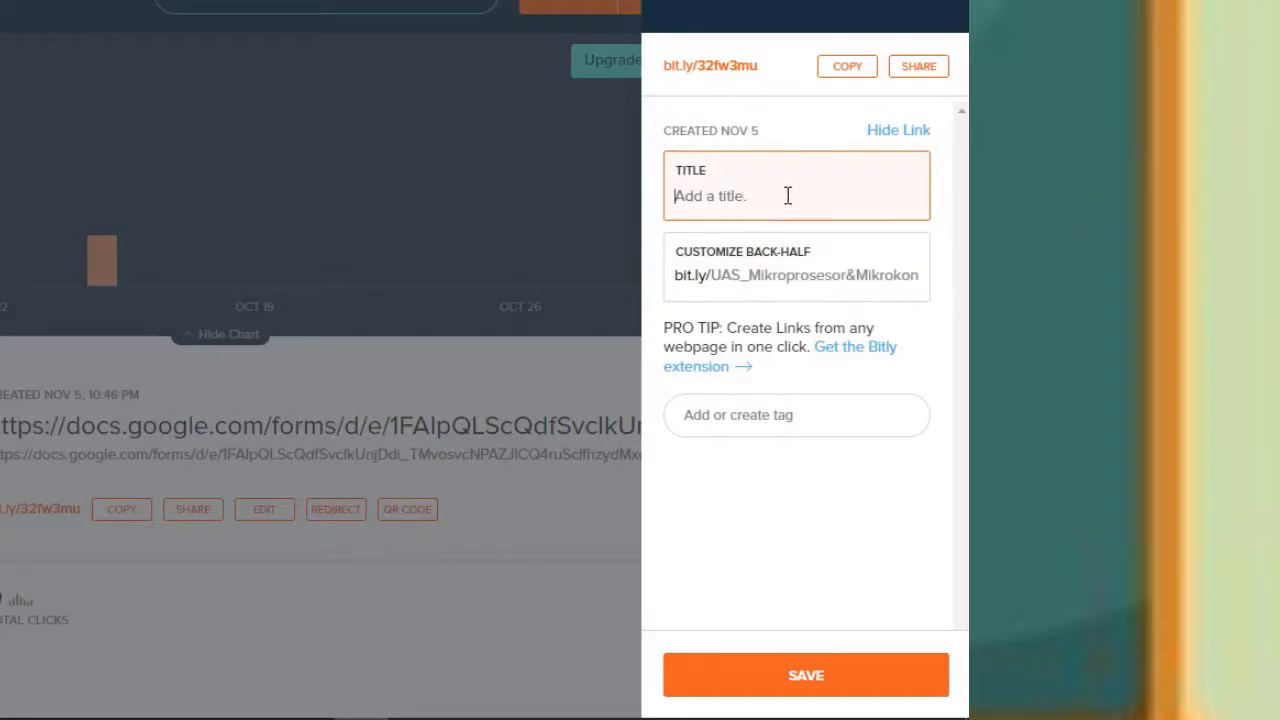
text(Iink UAS Mikropro)
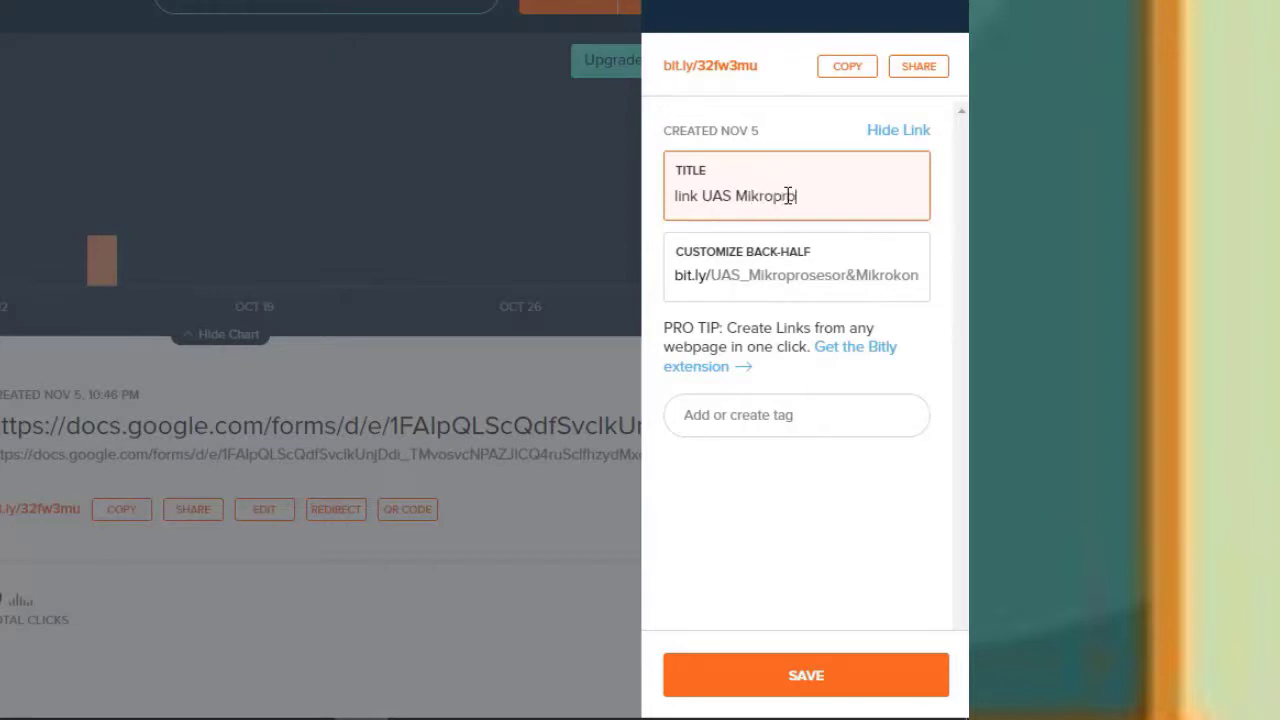
text(sesor dan Mikrokontroler)
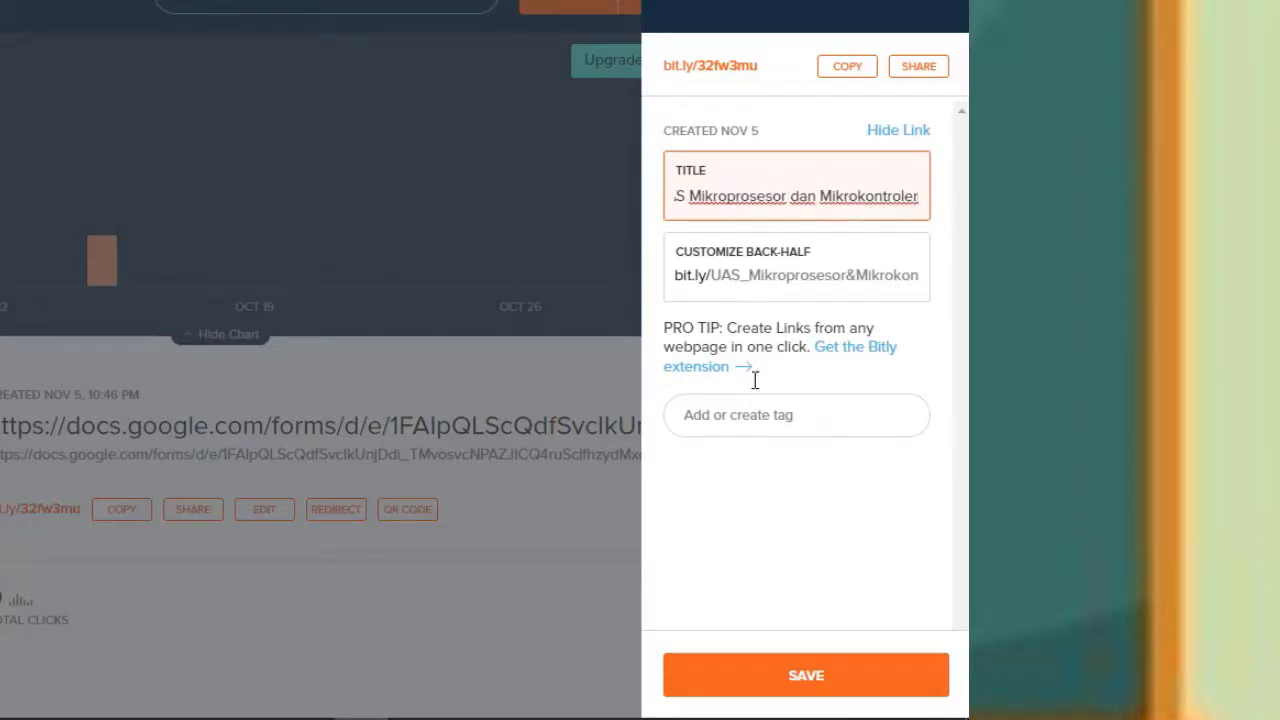
click(800, 680)
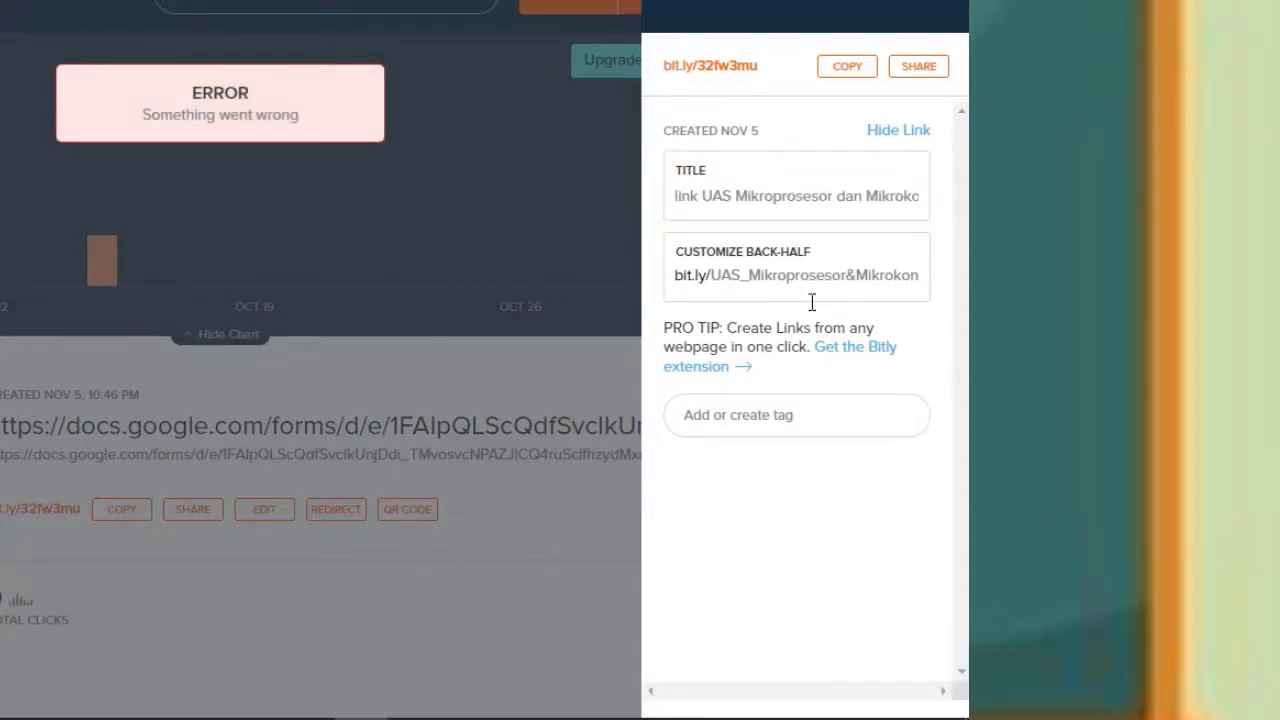
Remove the '&' so the back-half saves as UAS_MikroprosesorMikrokontroler, then copy the link
click(832, 280)
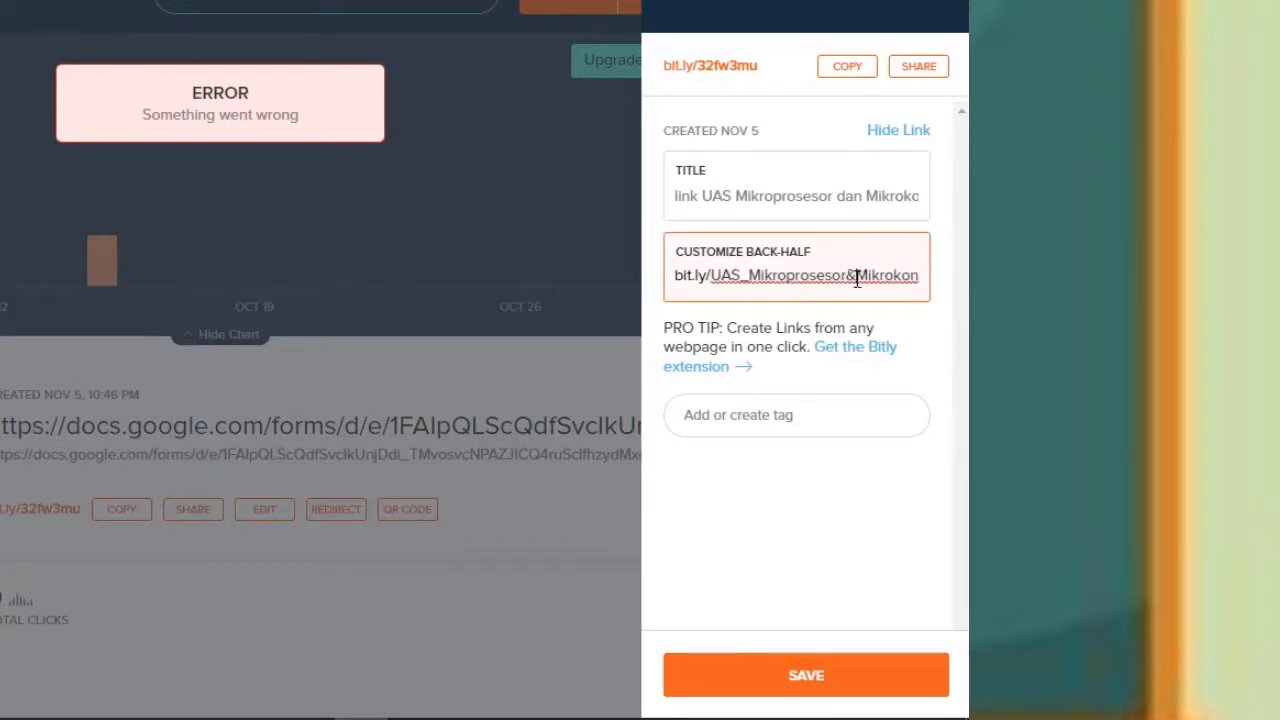
key(BackSpace)
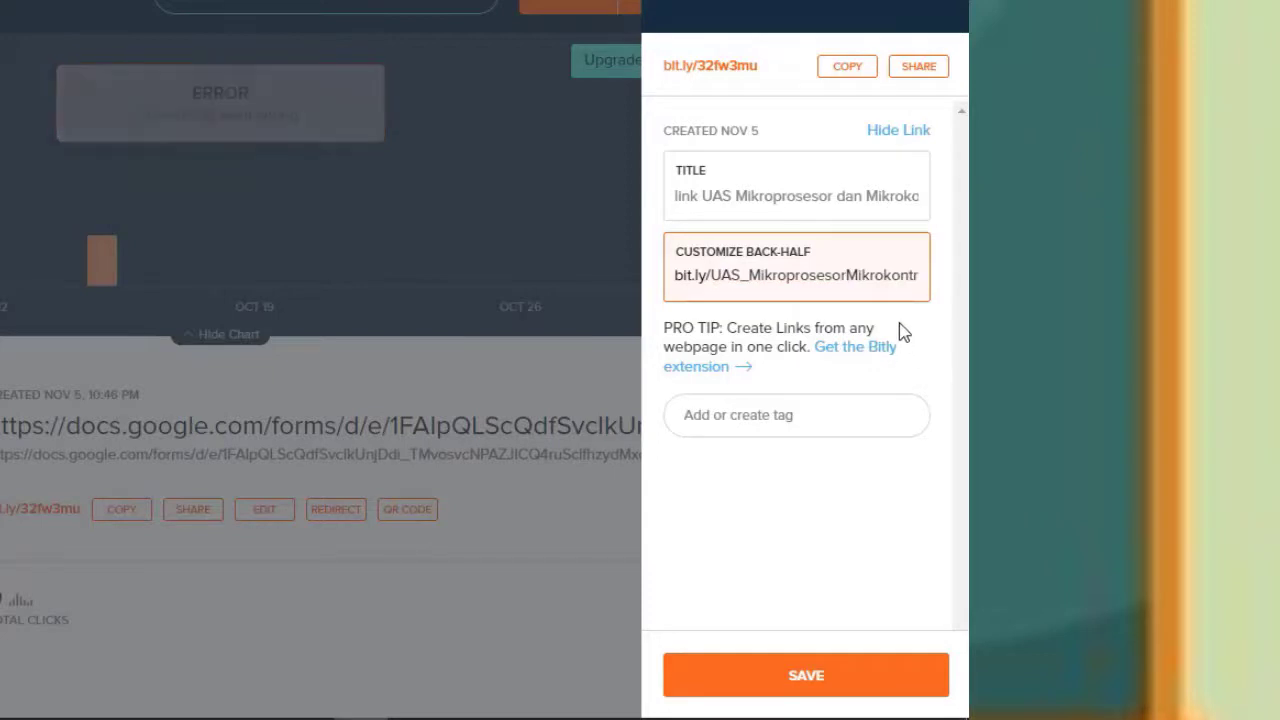
click(808, 678)
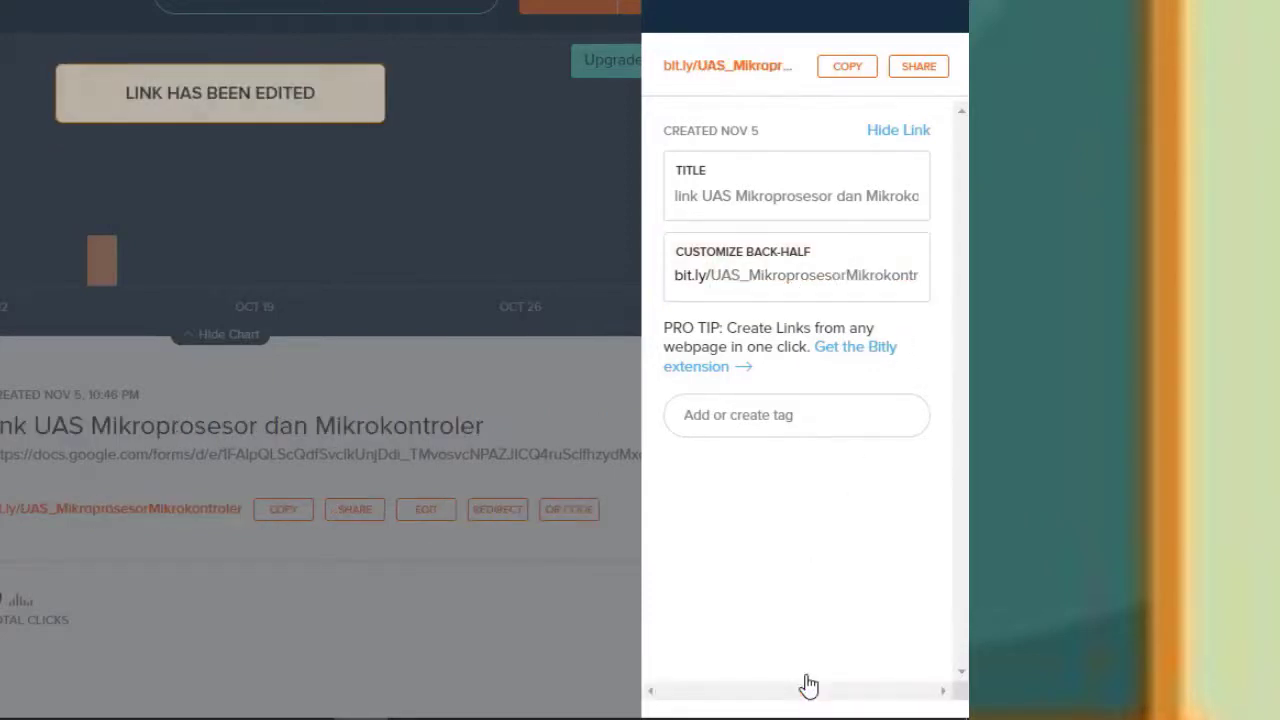
click(847, 67)
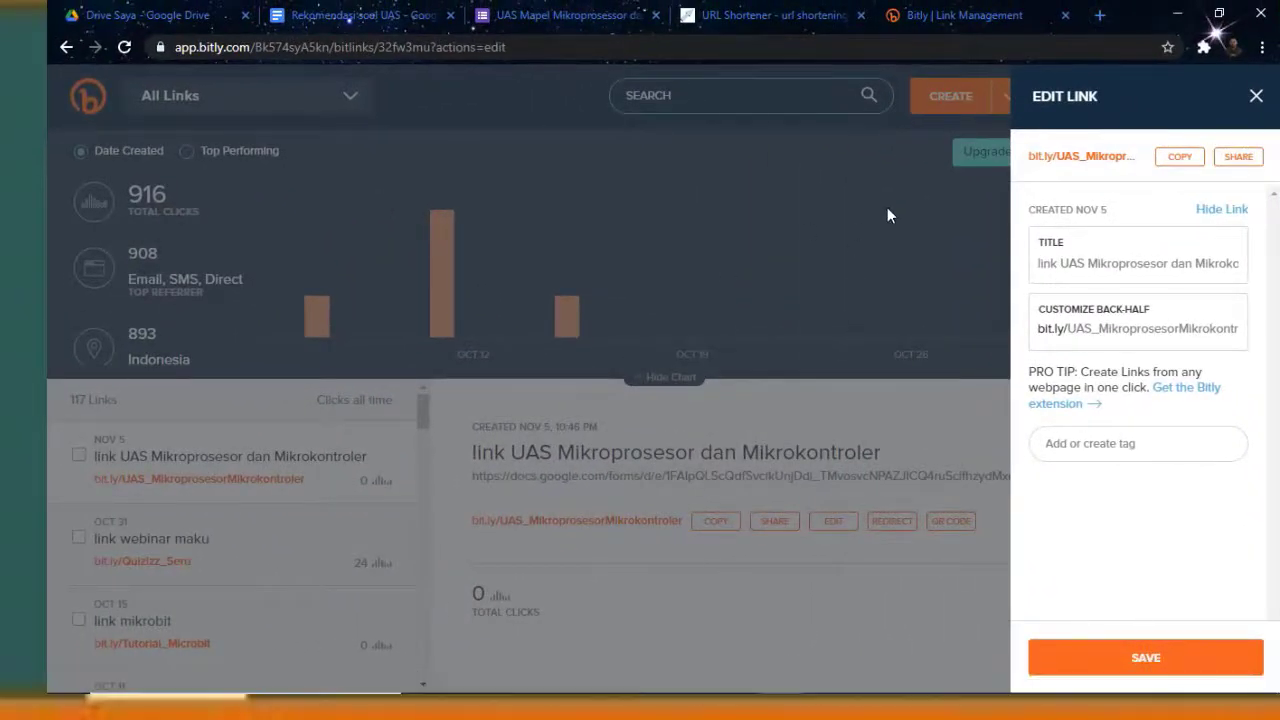
Load web.whatsapp.com in a new browser tab
click(1100, 16)
text(w)
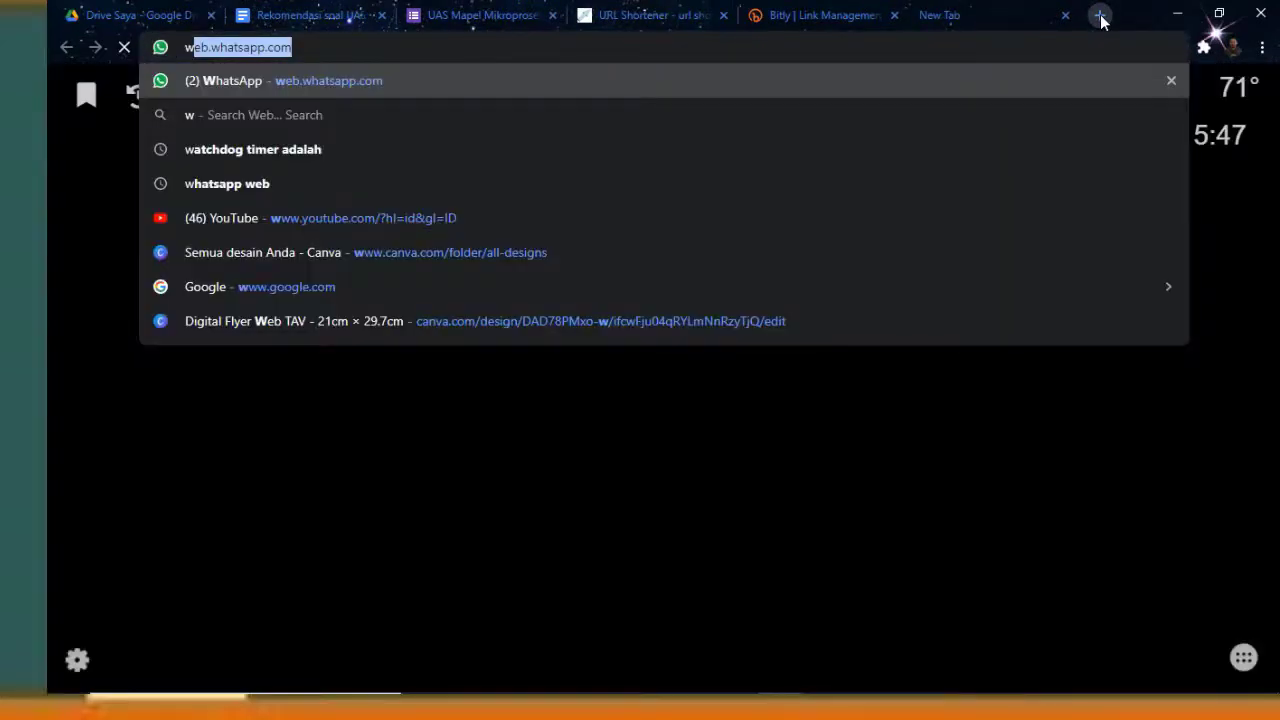
key(Return)
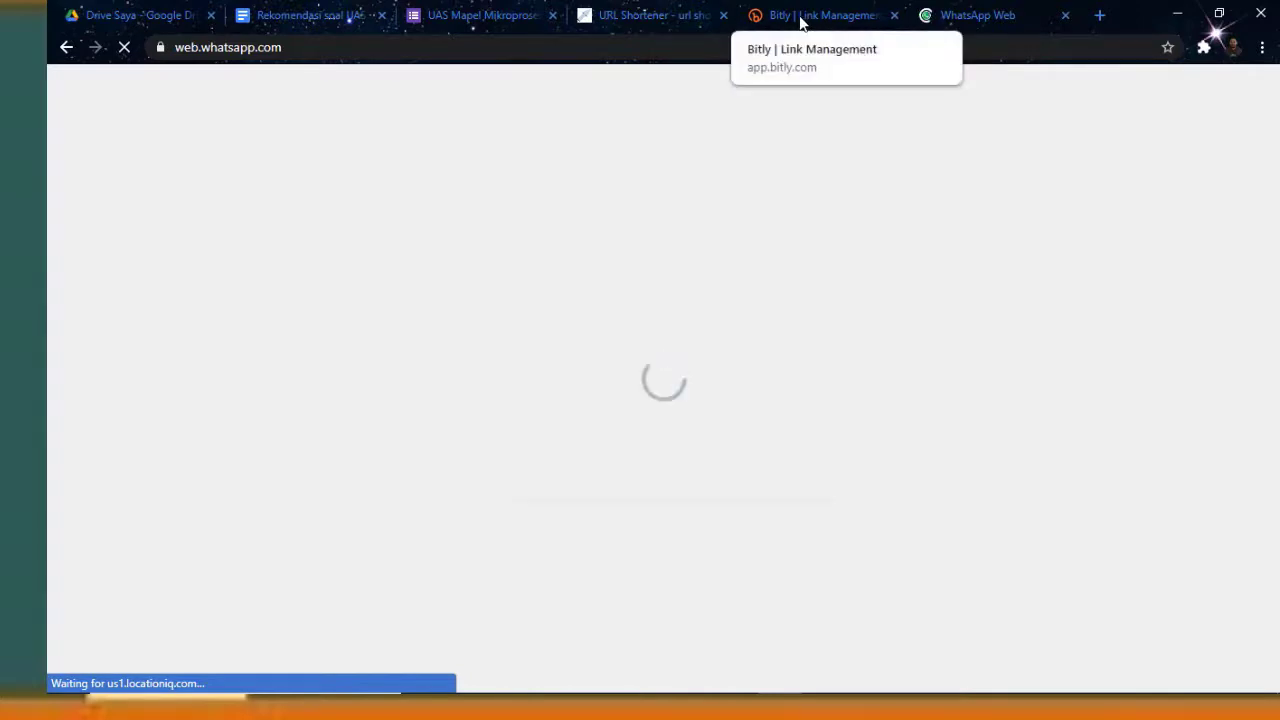
Back in Bitly, copy the exam form's custom short link
click(800, 22)
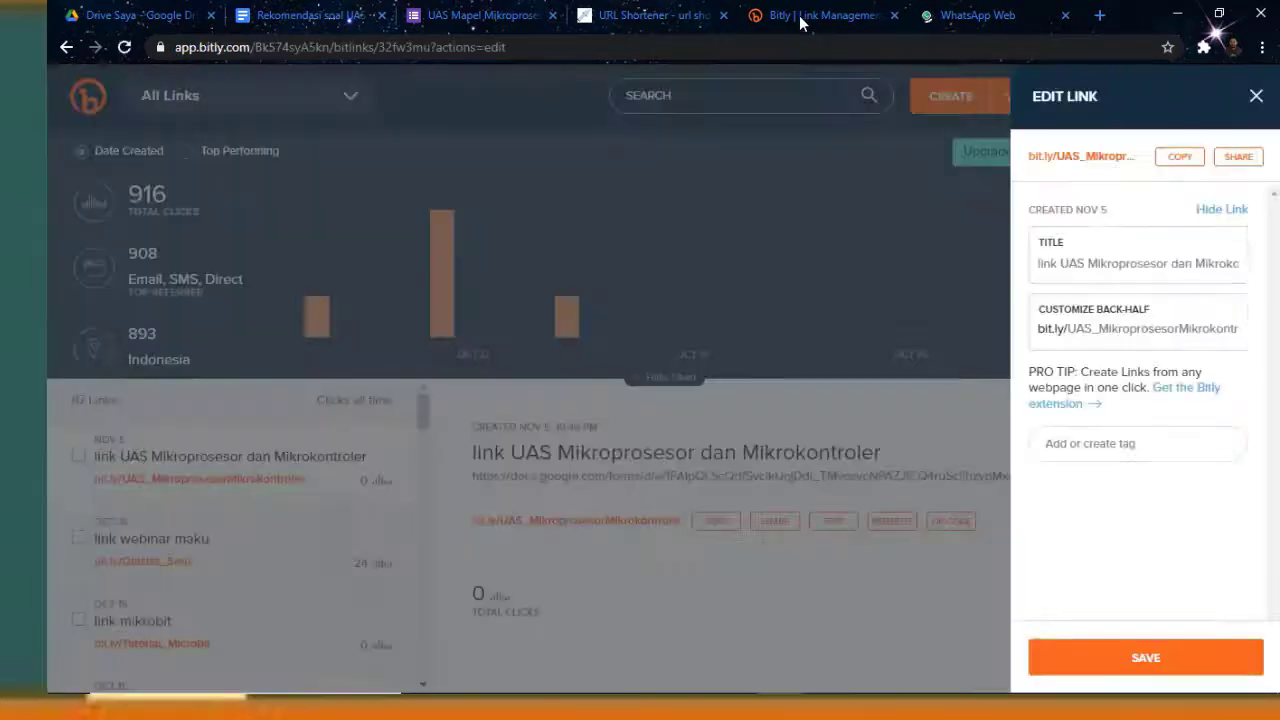
click(1172, 158)
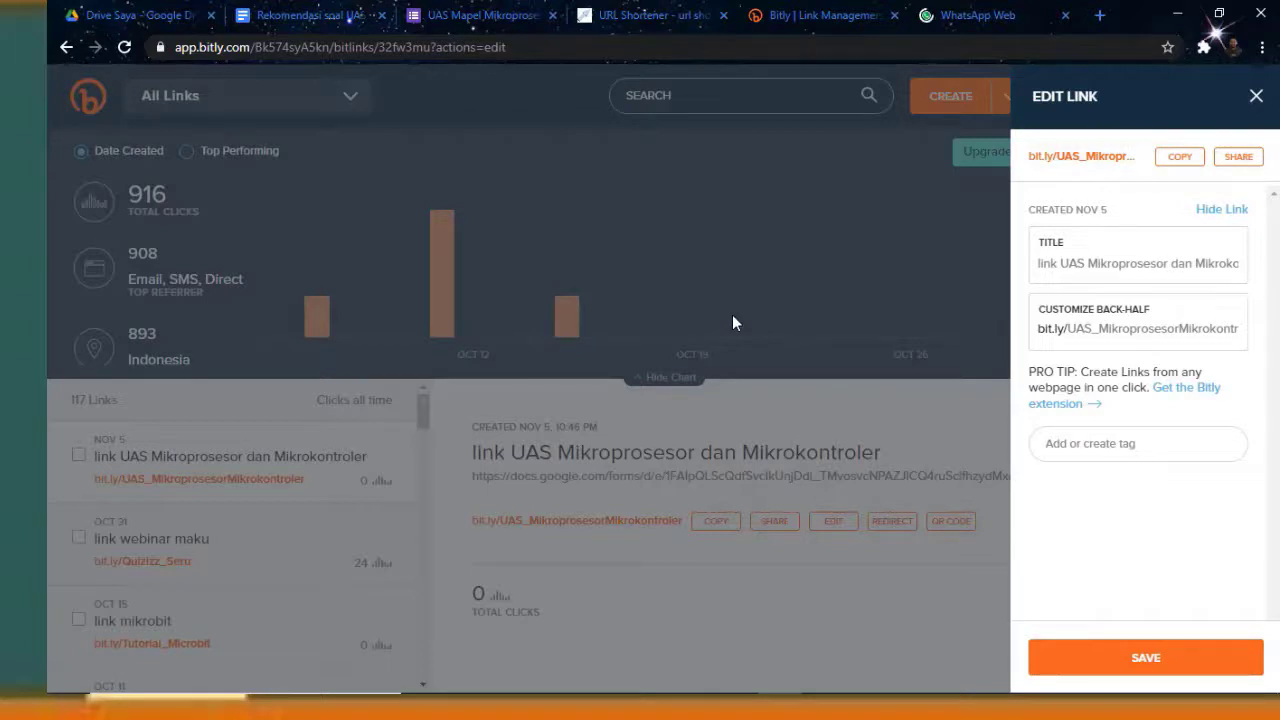
mouse_move(191, 684)
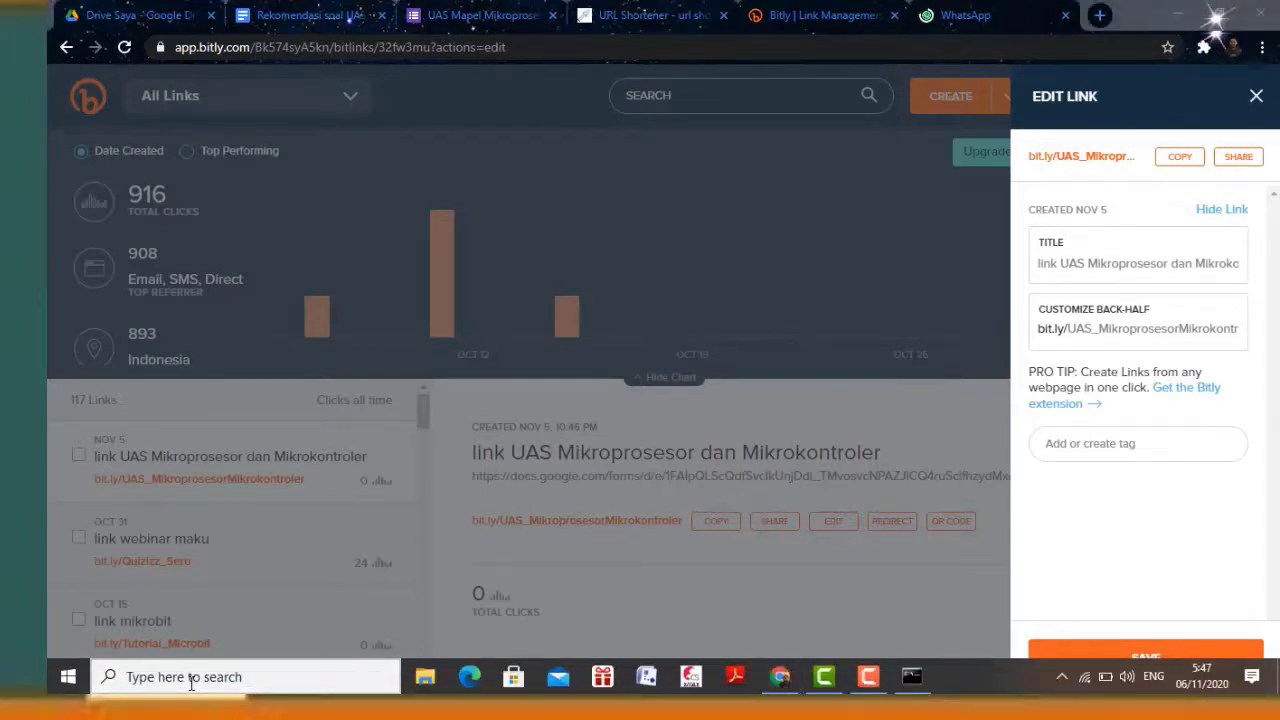
Launch Notepad from Windows search and move its window up over the page
click(191, 680)
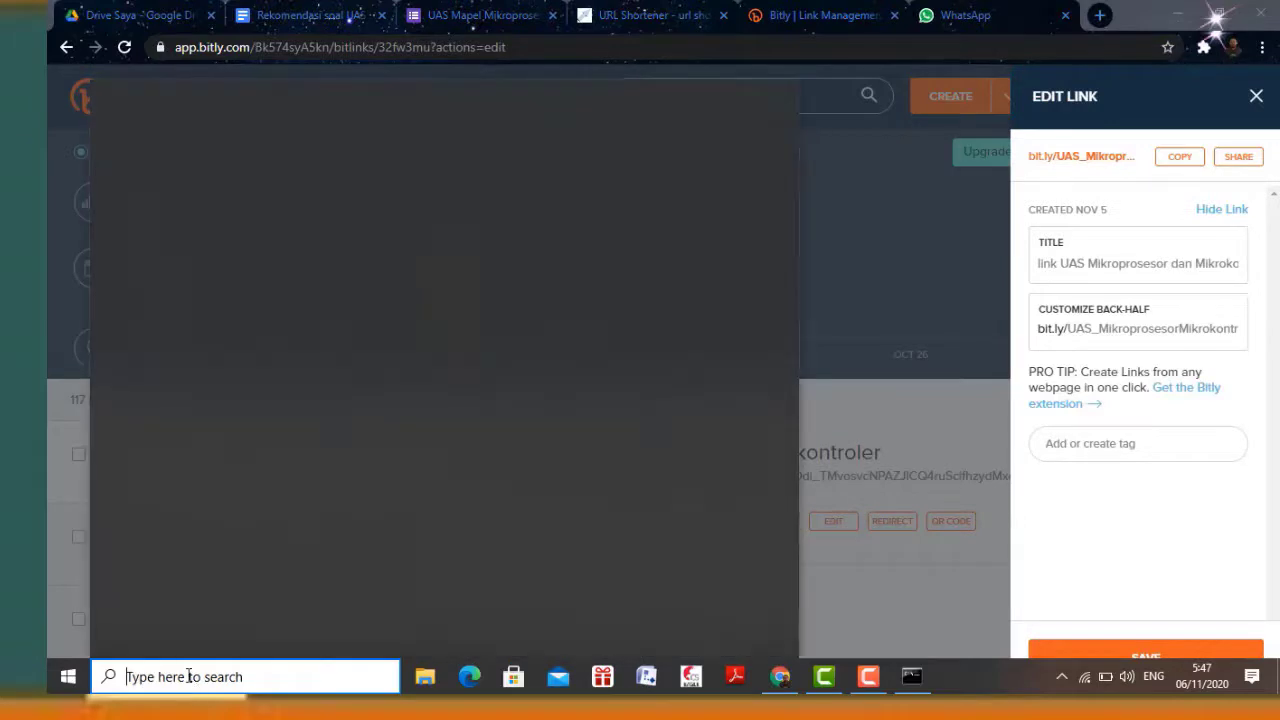
text(notpad)
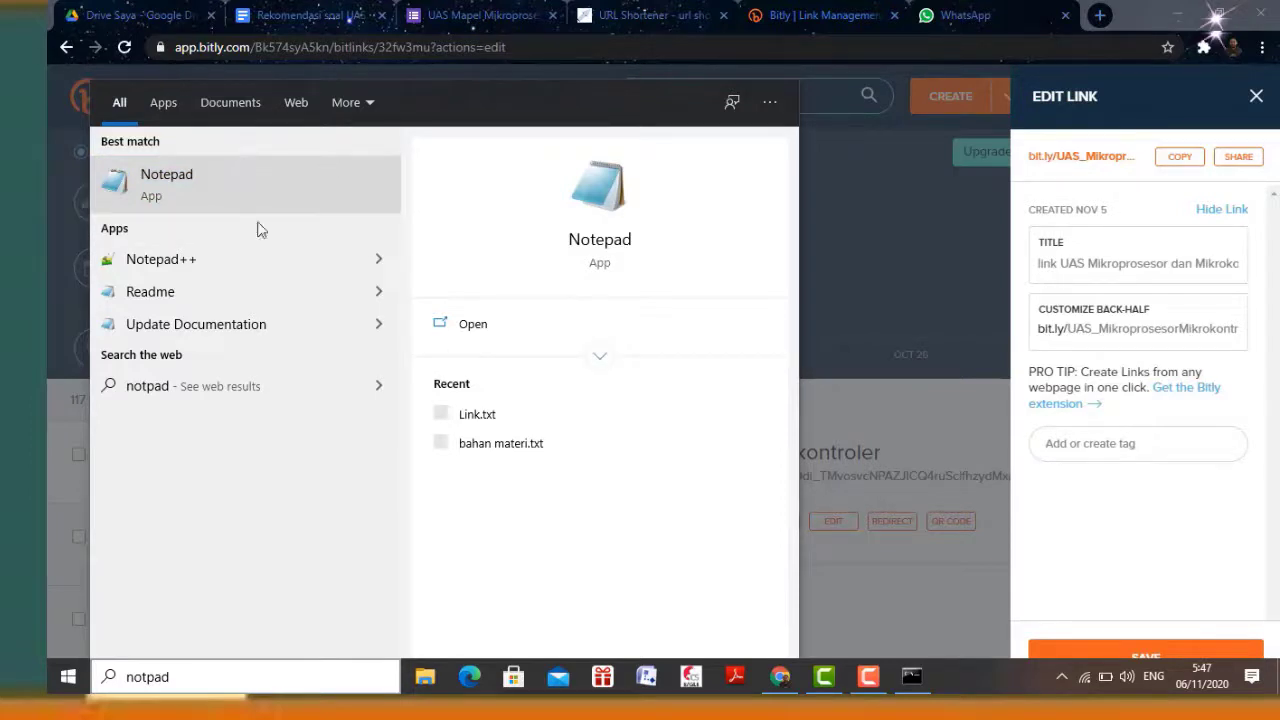
click(238, 192)
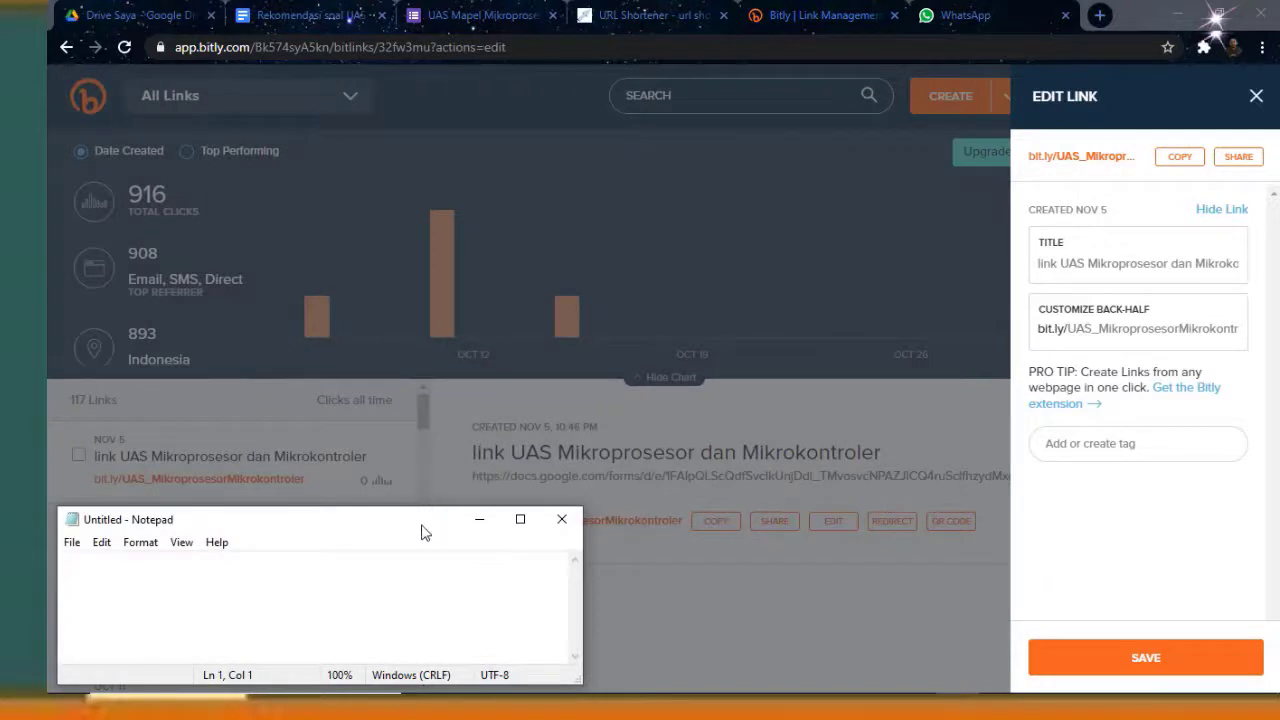
drag(420, 533, 519, 288)
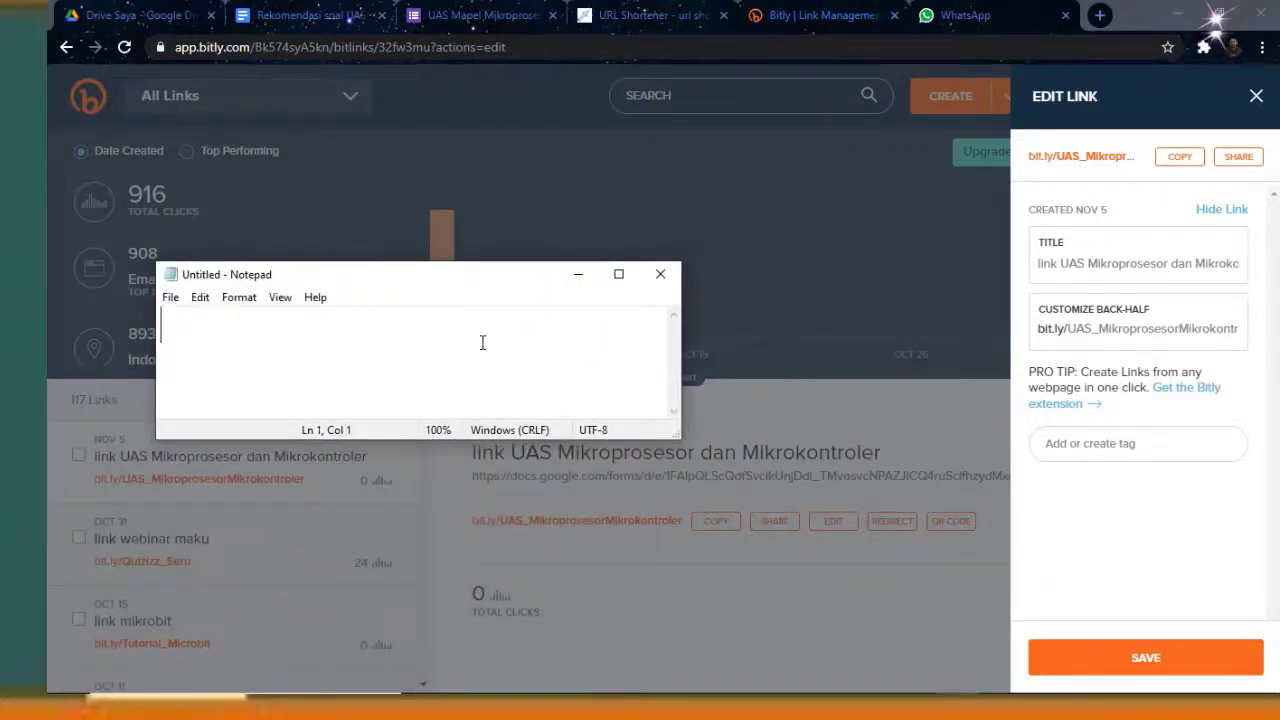
Paste the short link labelled 'link UAS :', add a 'Password :' line with the quiz password, and select both lines
text(http://bit.ly/UAS_MikroprosesorMikrokontroler)
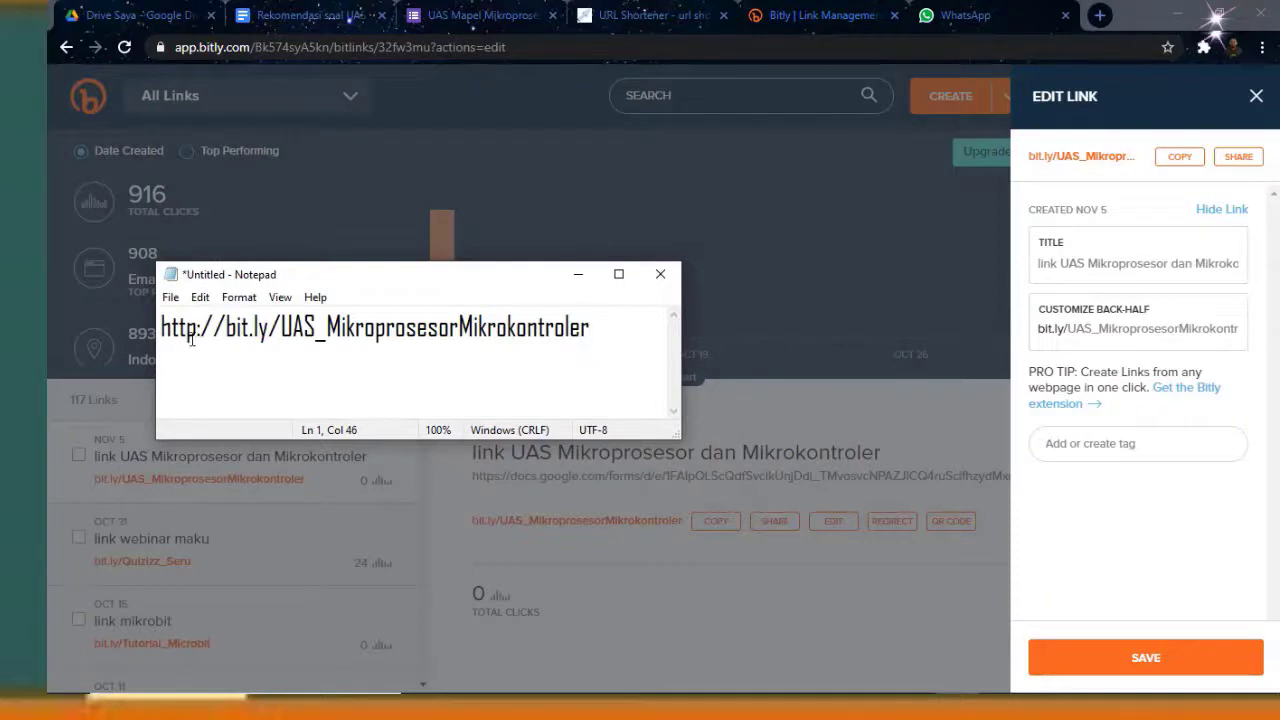
key(Home)
text(link UA)
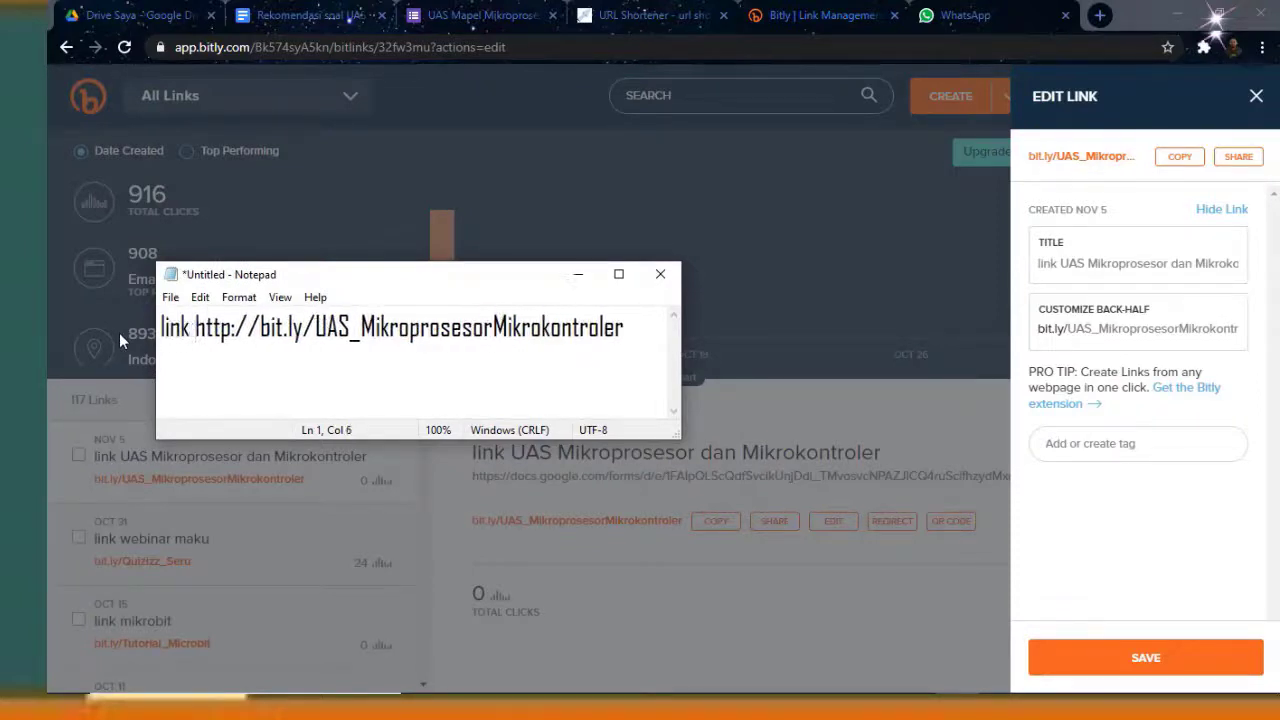
text(S :)
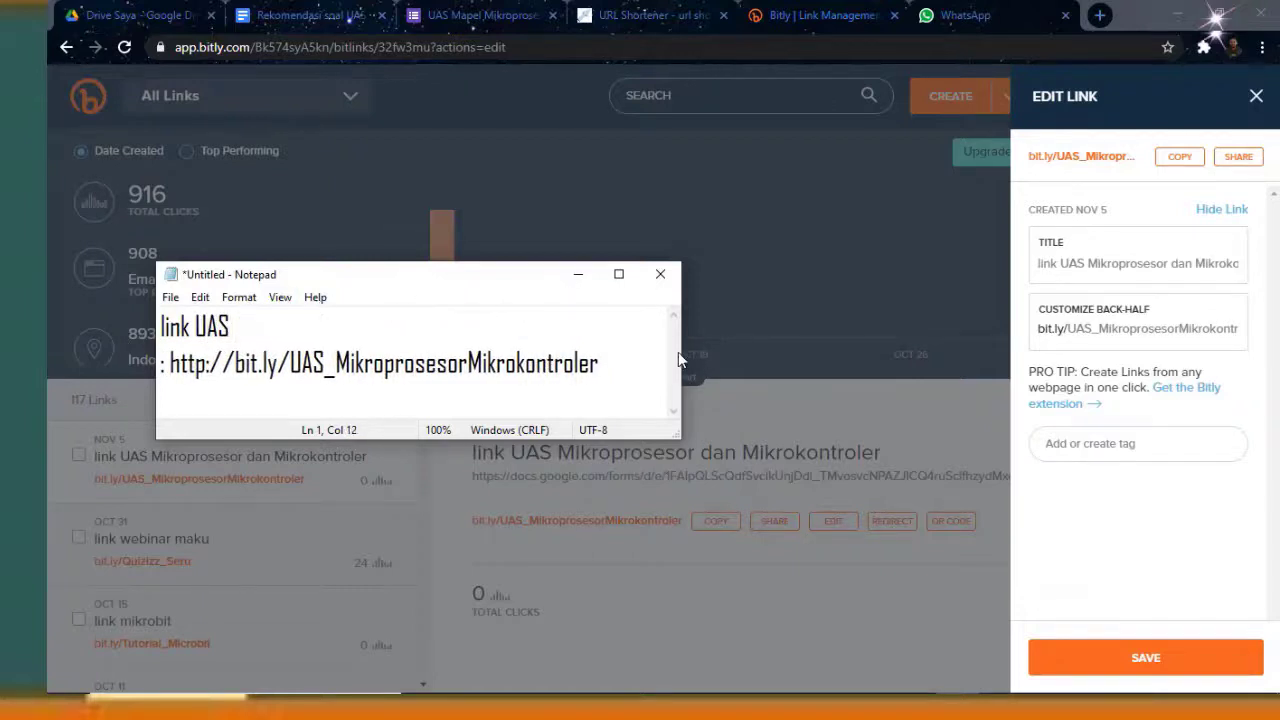
drag(693, 349, 724, 349)
click(684, 322)
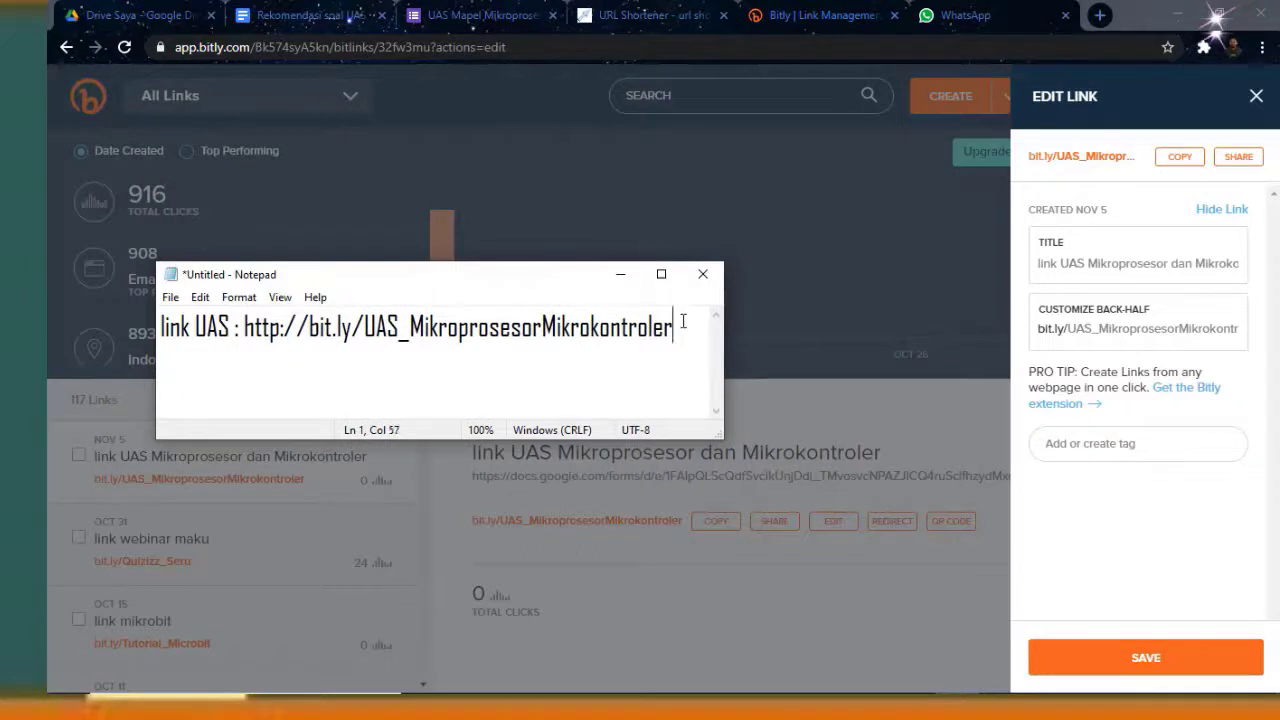
key(Return)
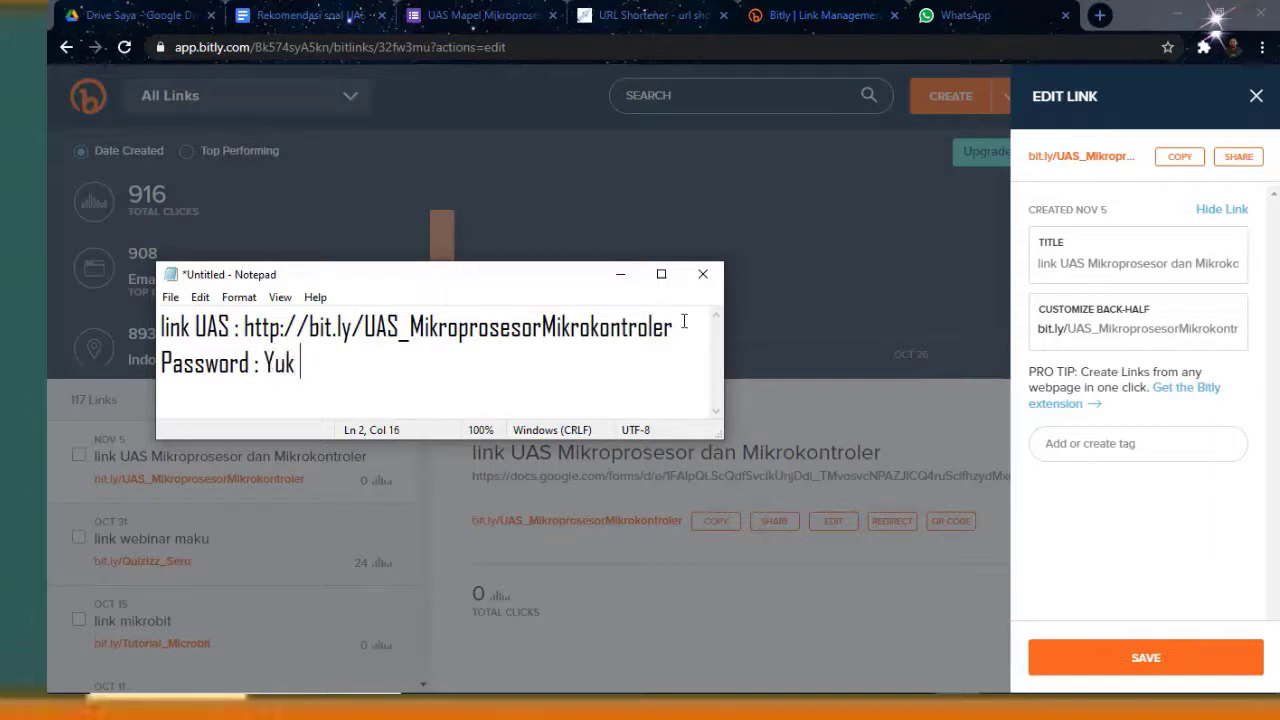
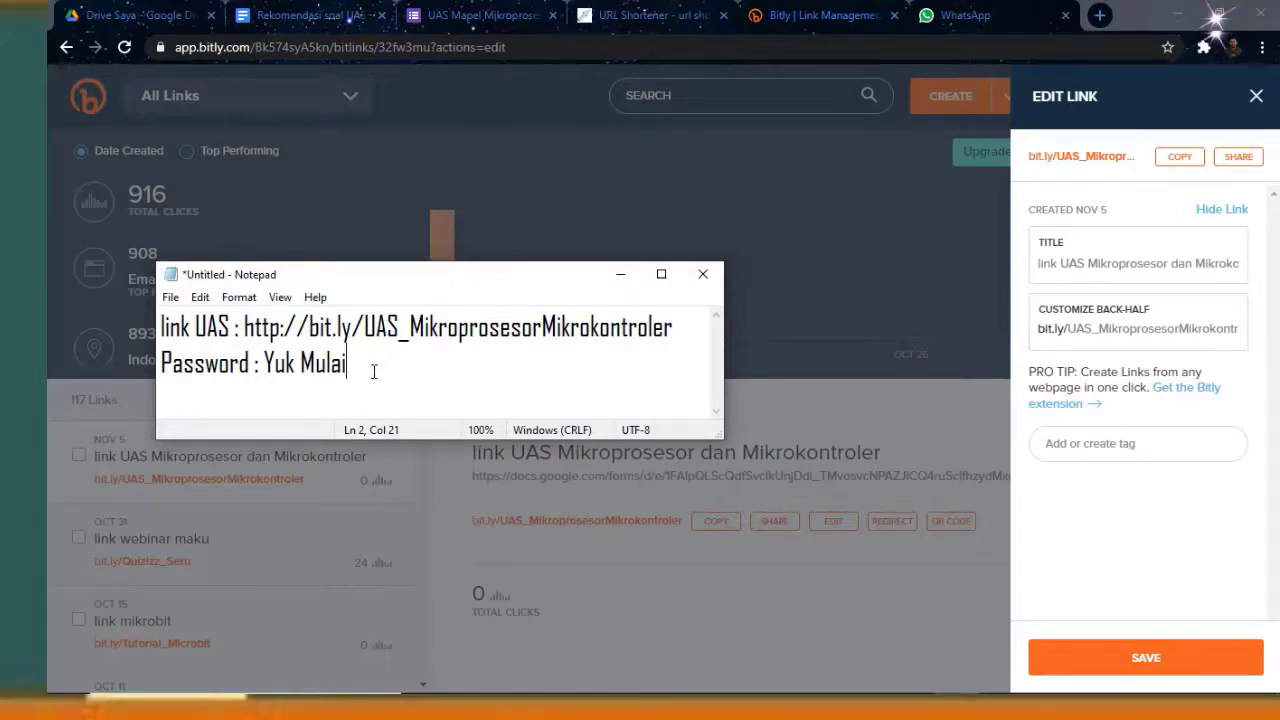
drag(373, 371, 160, 327)
key(ctrl+c)
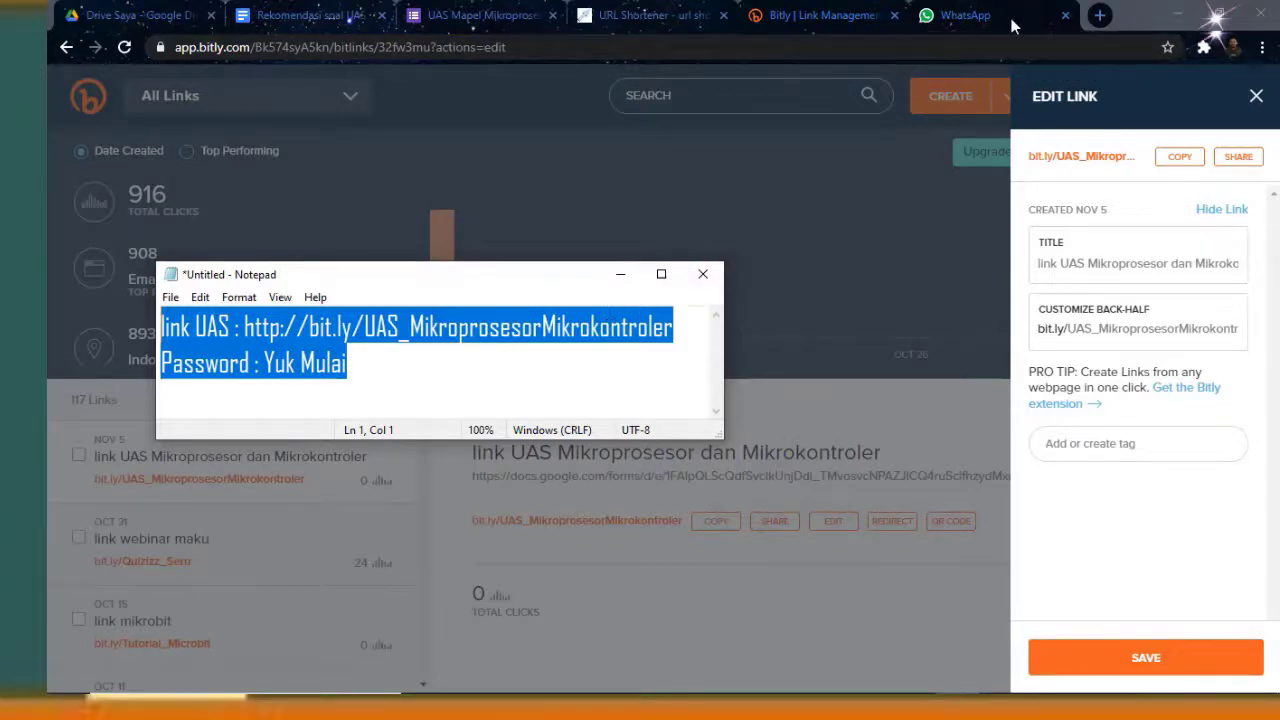
Switch to WhatsApp Web and scroll down the chat list to locate the recipient
click(1011, 18)
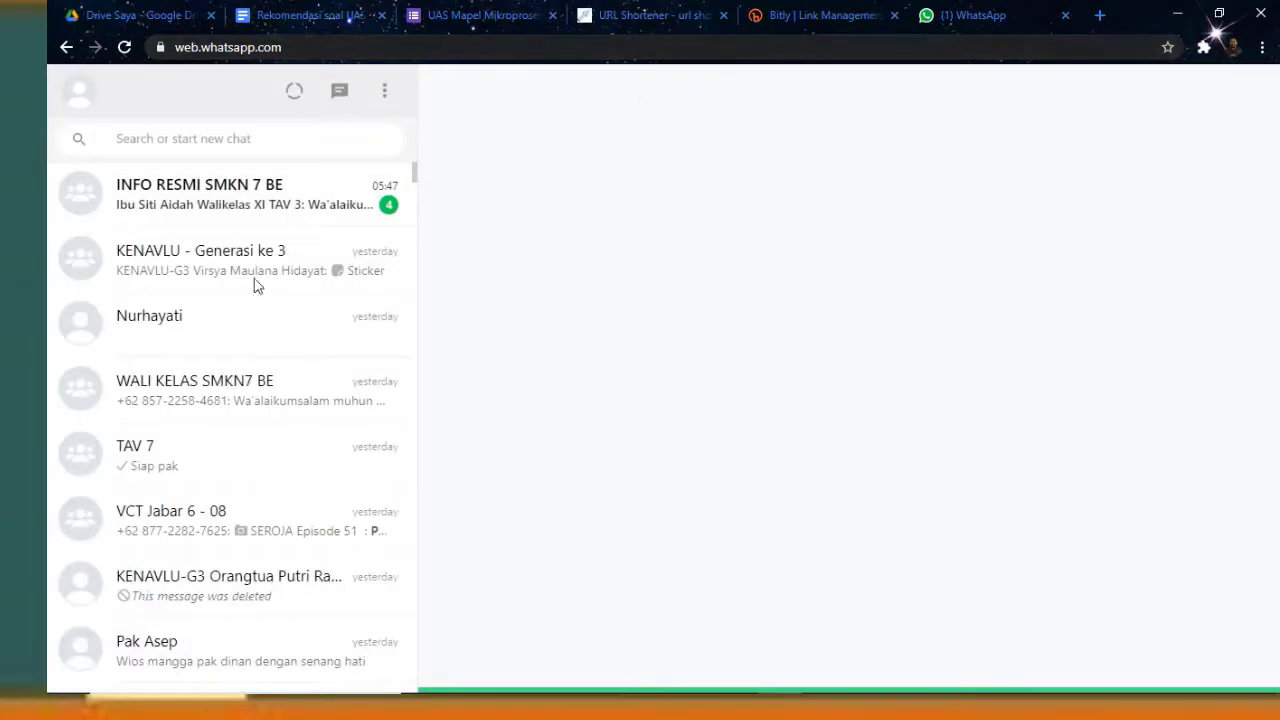
scroll(210, 446, down, 2)
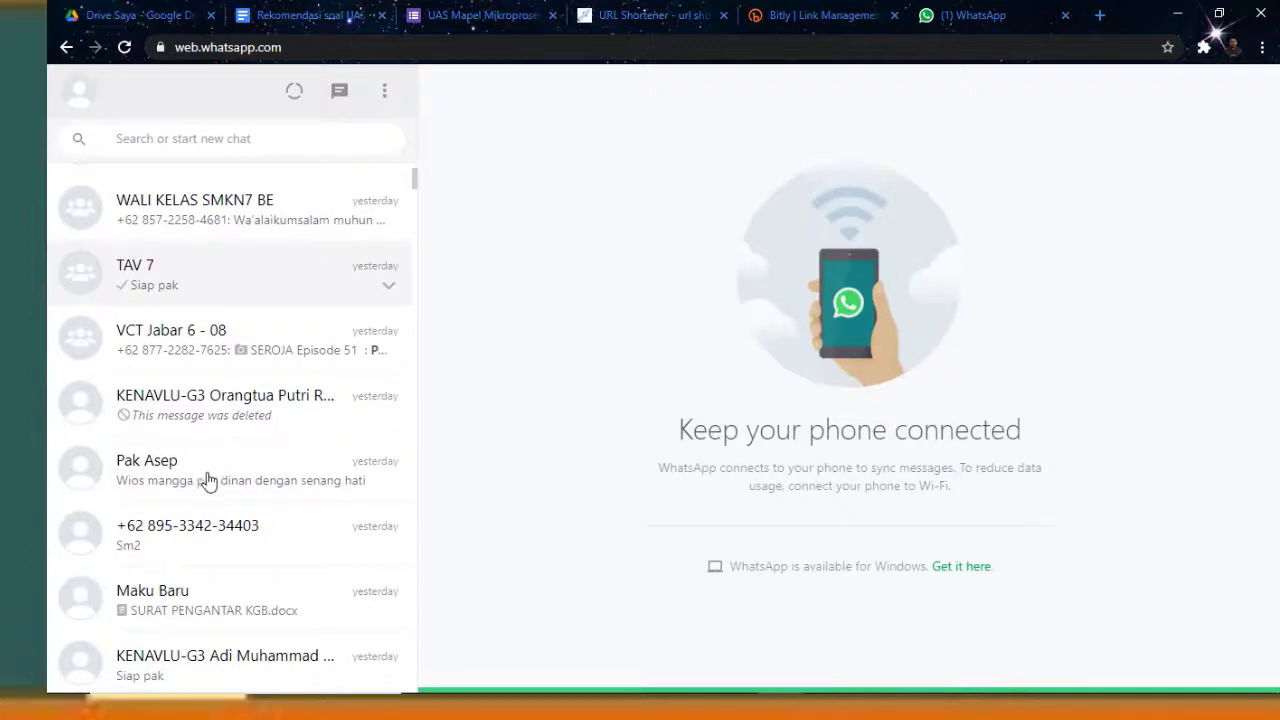
scroll(210, 483, down, 3)
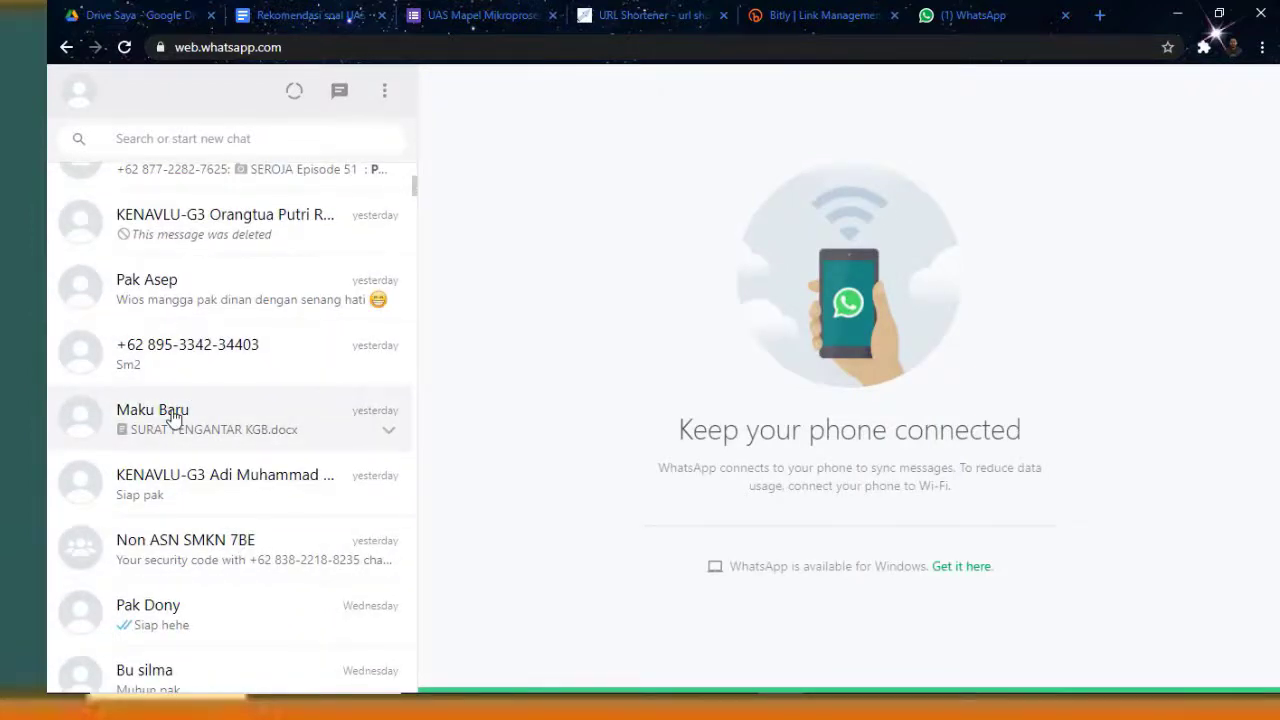
Send the contact the link and password note with an Indonesian request to share the password at exam time
click(173, 418)
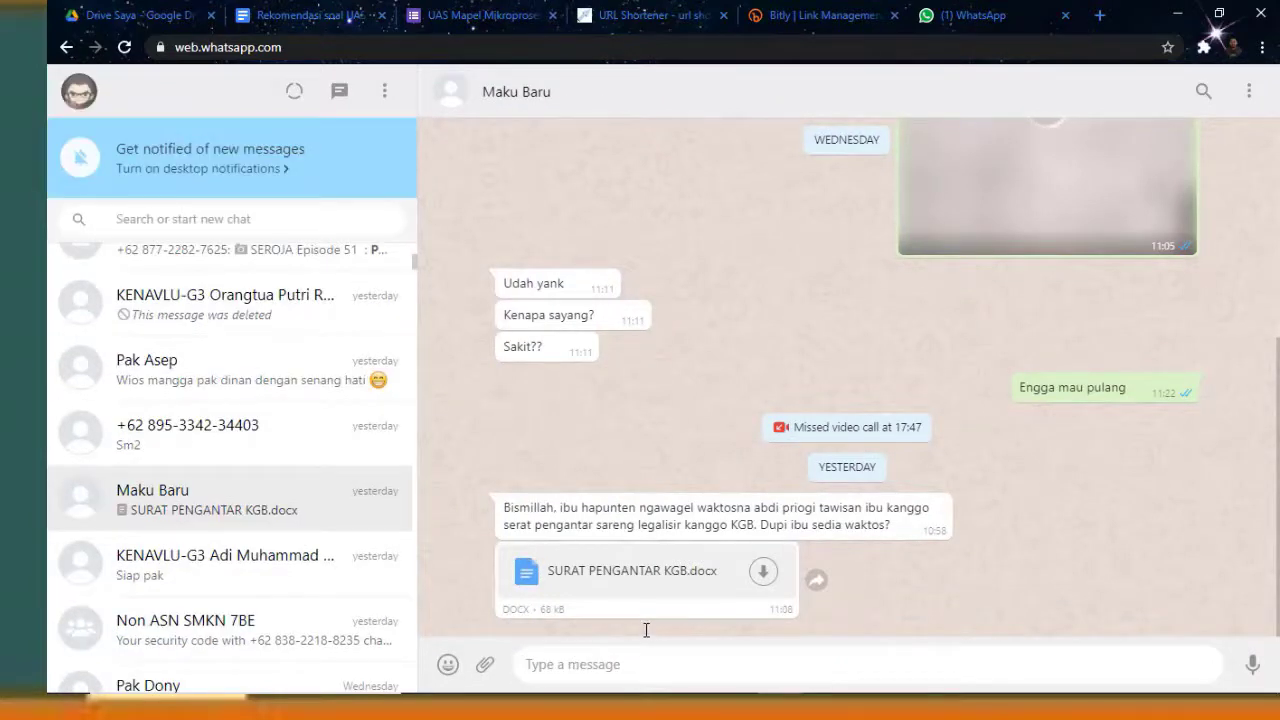
key(ctrl+v)
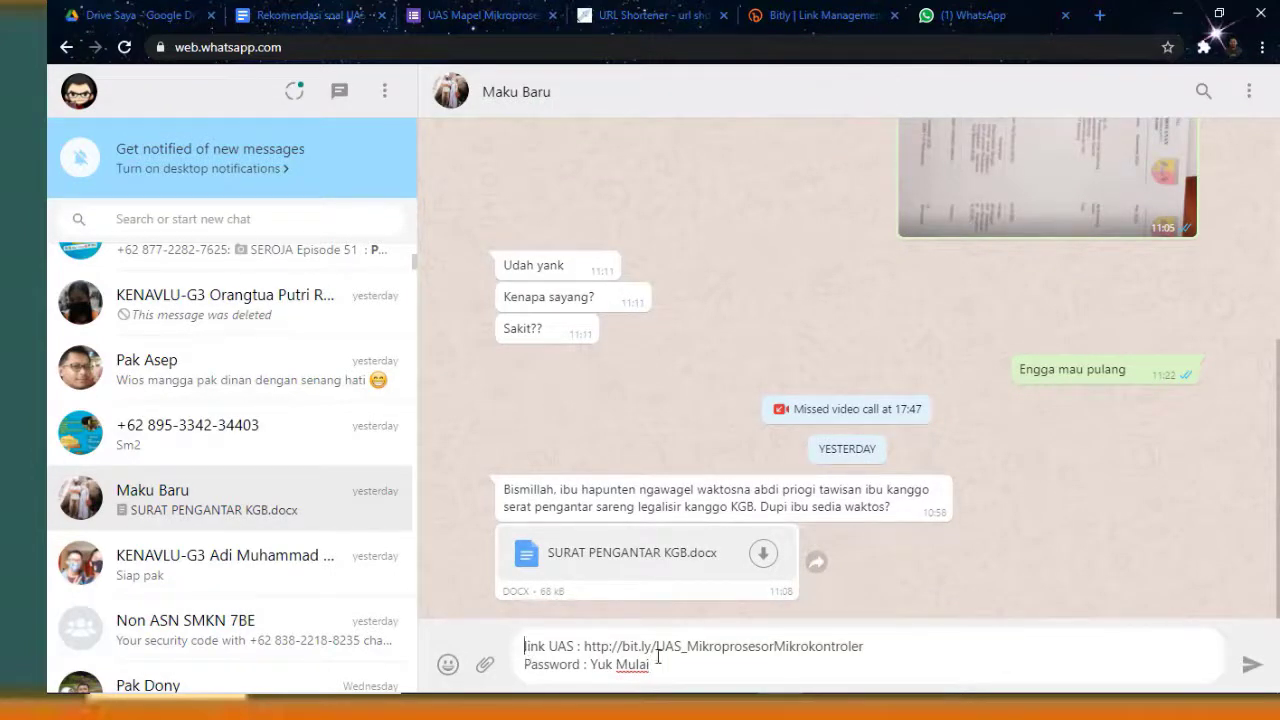
text(ini l)
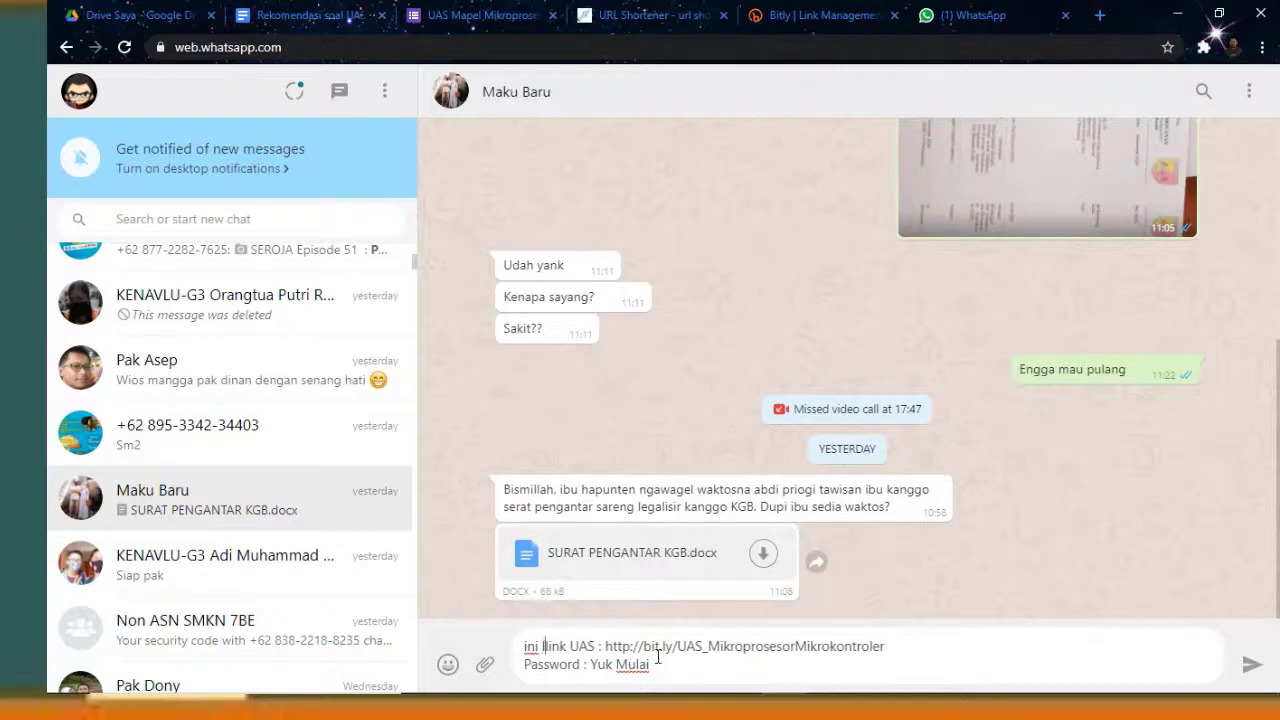
text(ink untuk )
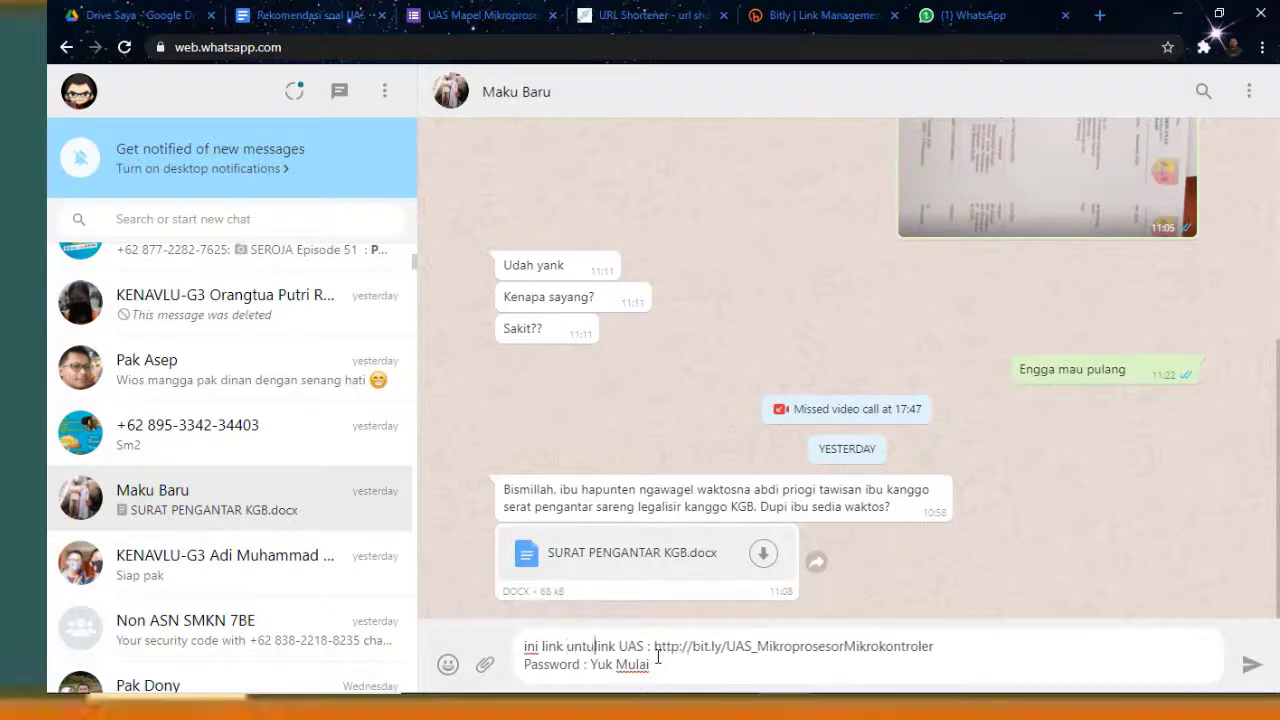
text(ujian mapel )
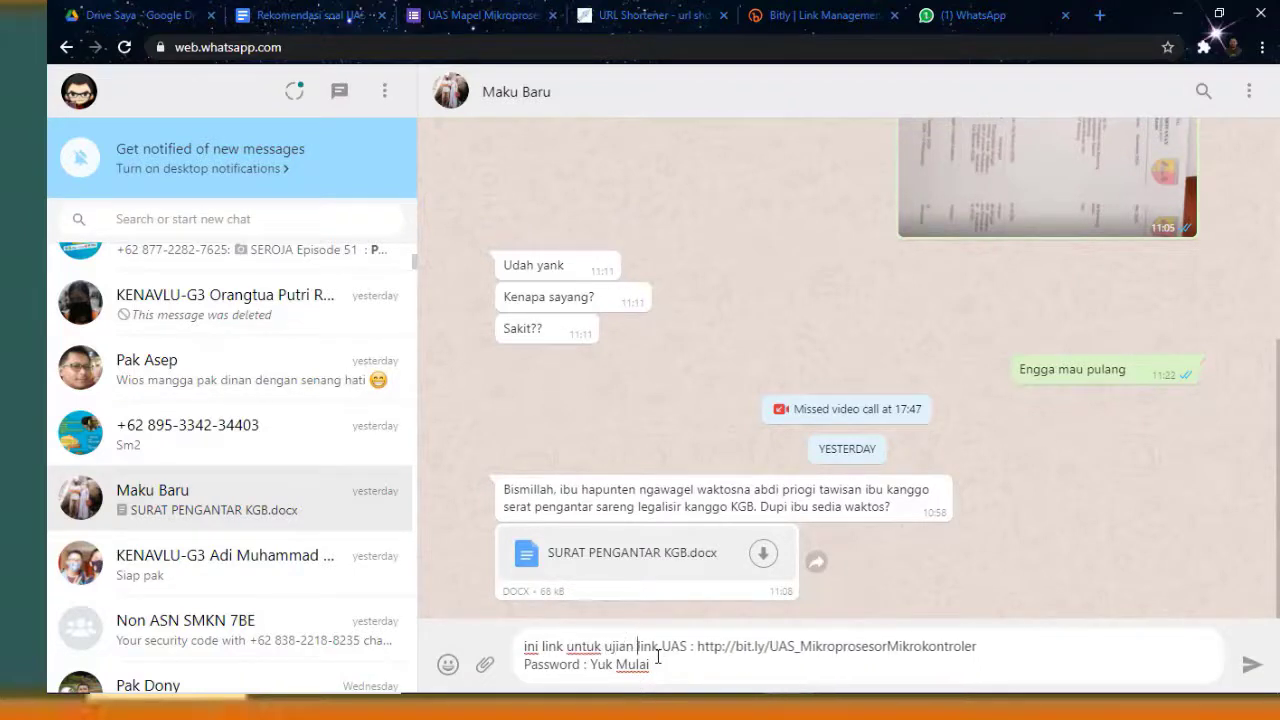
text(mikroprose)
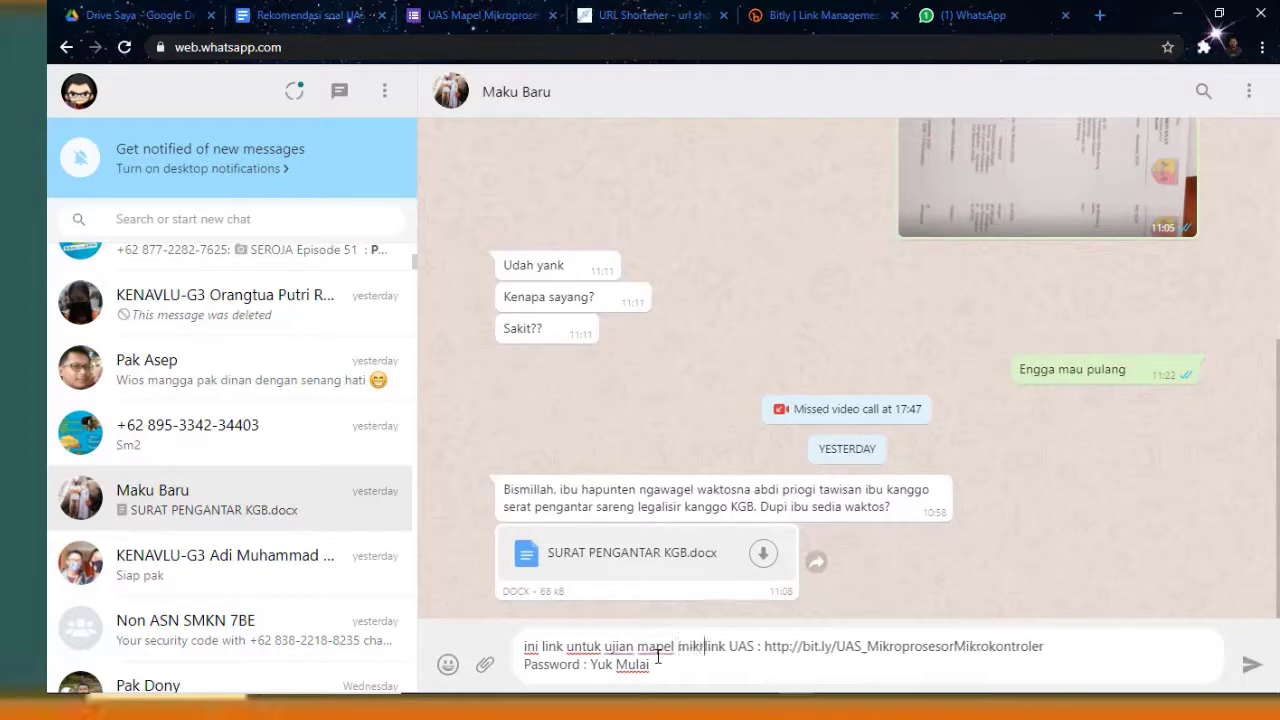
text(ssor dan )
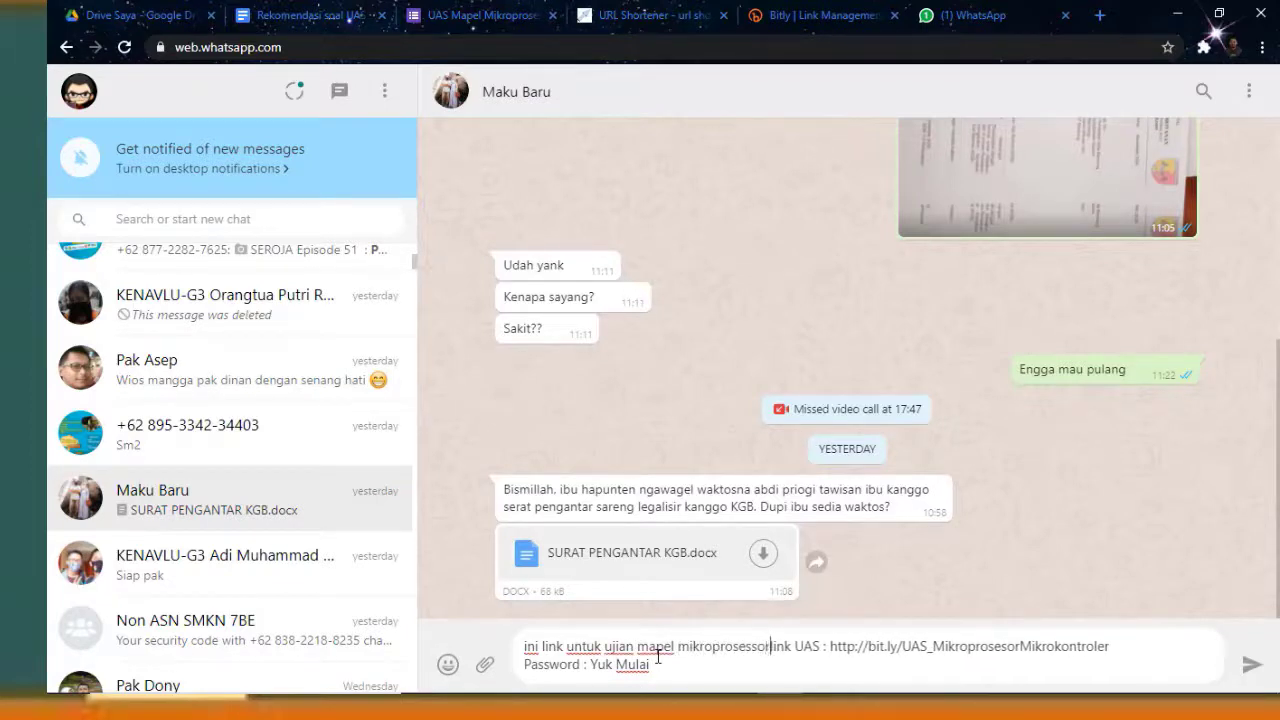
text(mikrokontr)
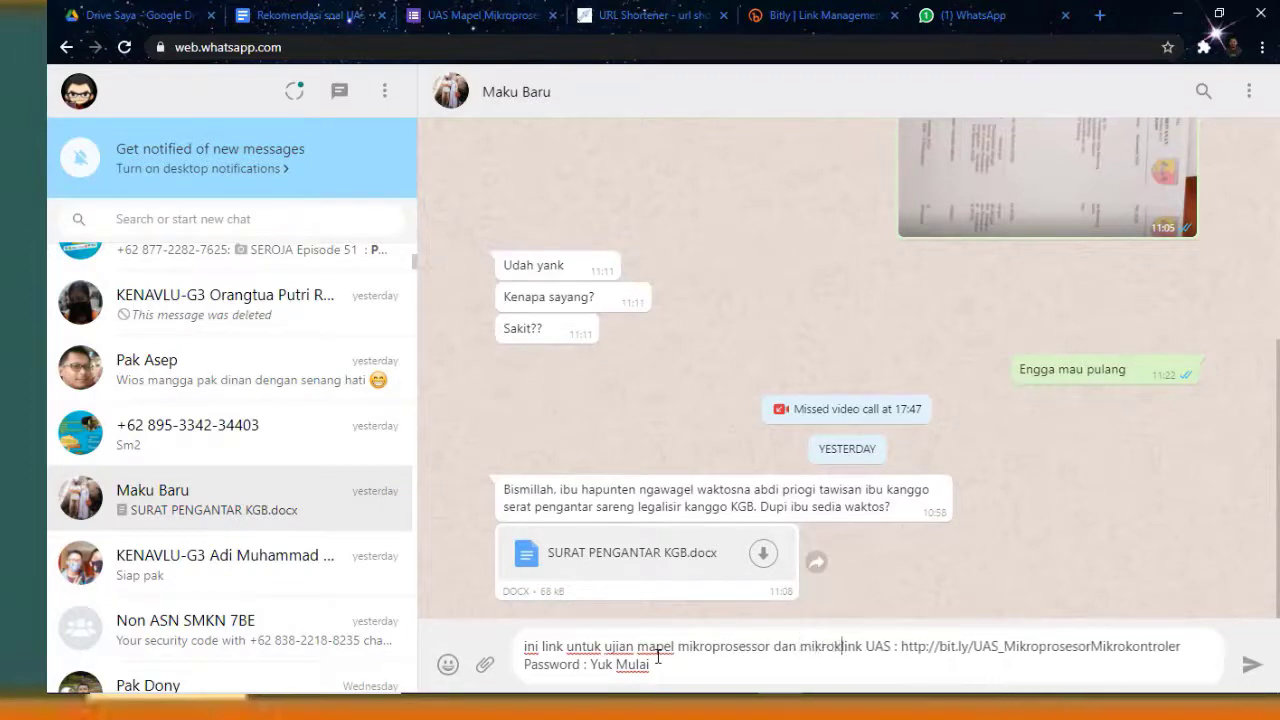
key(BackSpace)
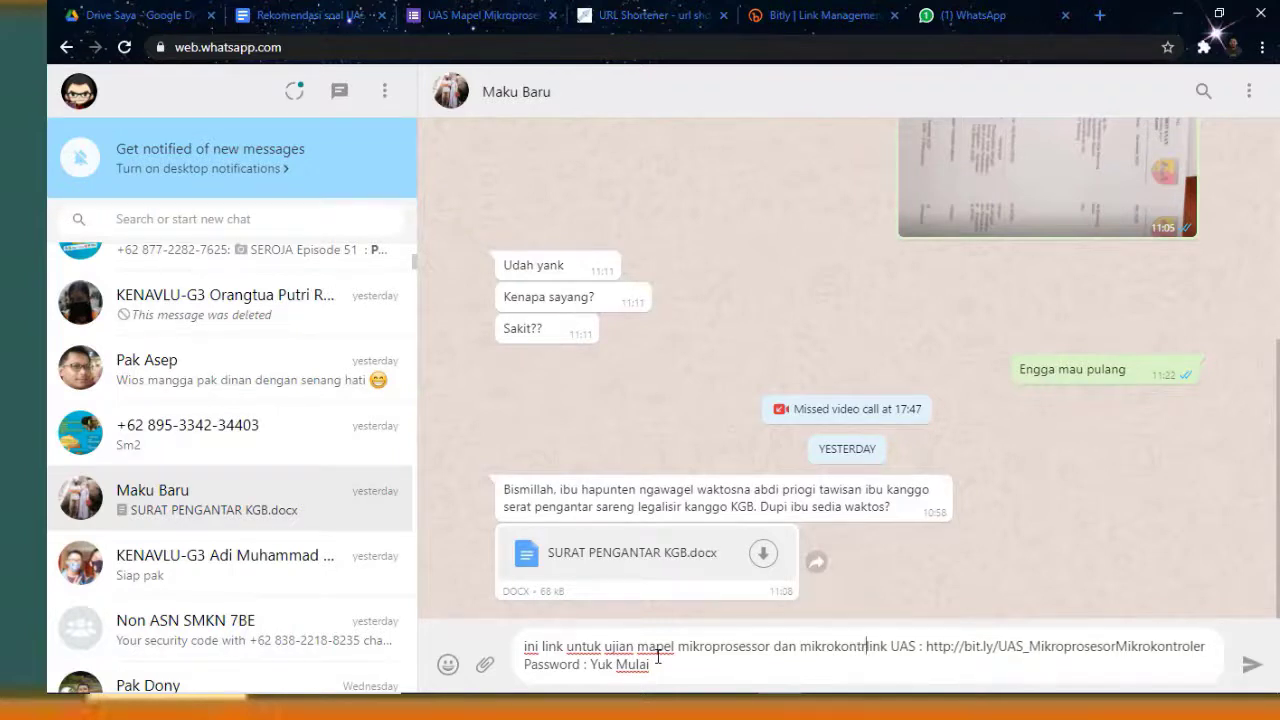
text(oler beserta )
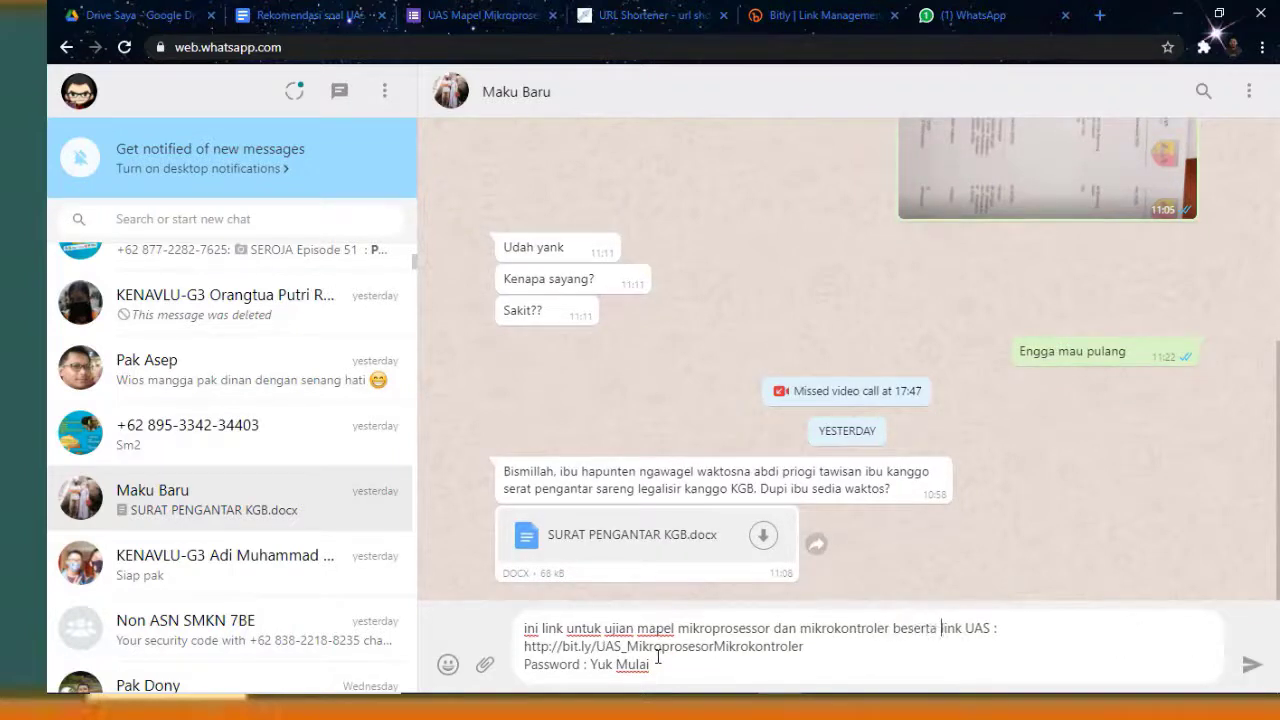
text(password)
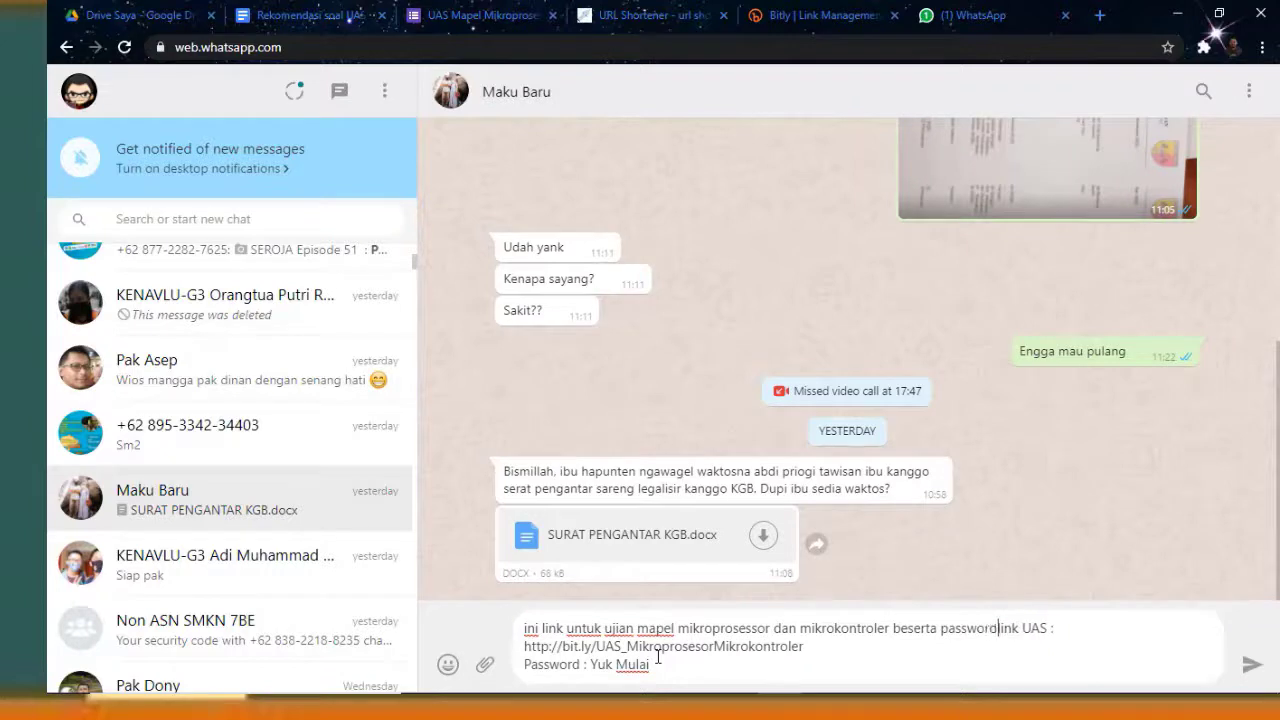
text(nya. h)
key(BackSpace)
text(mohon ba)
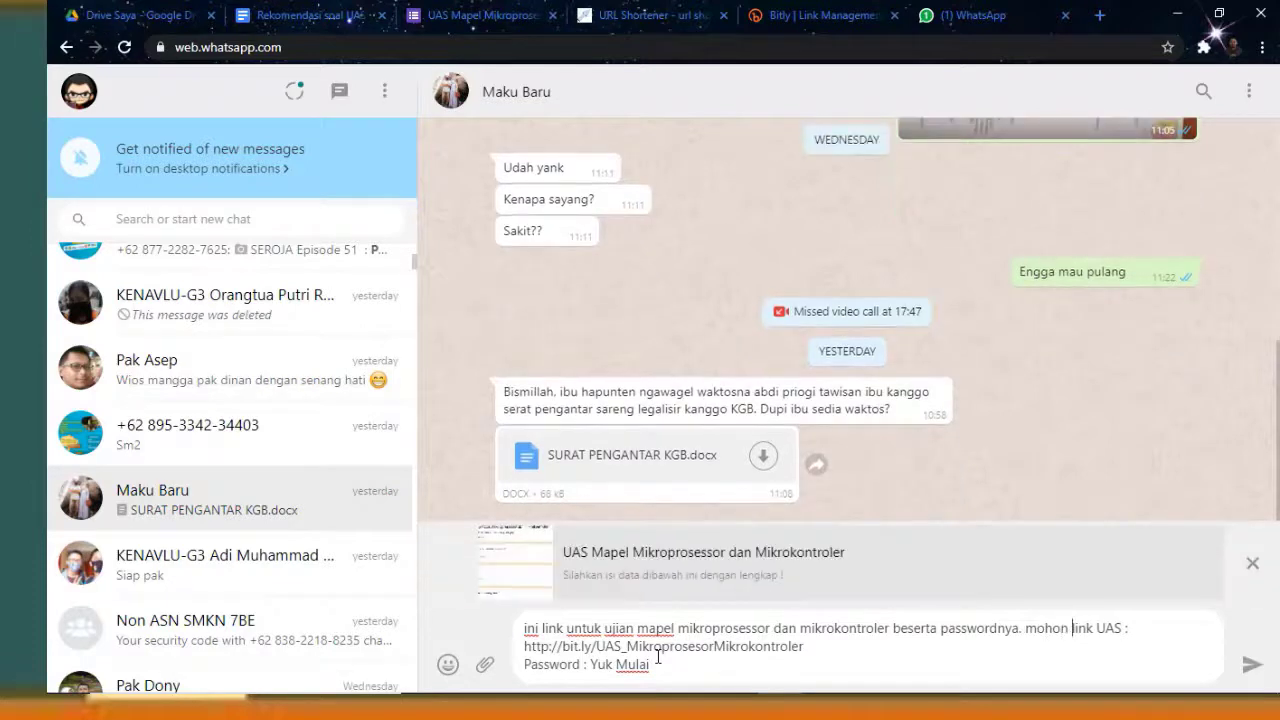
text(ntuannya)
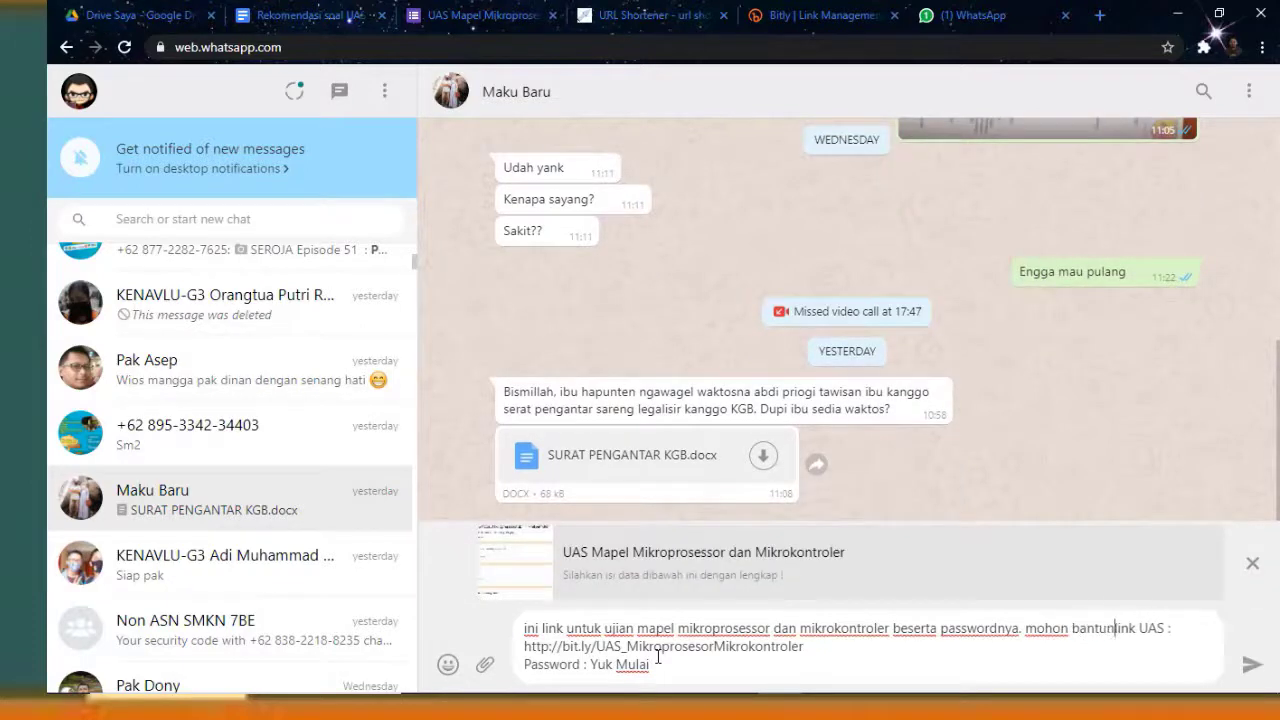
text( untuk memb)
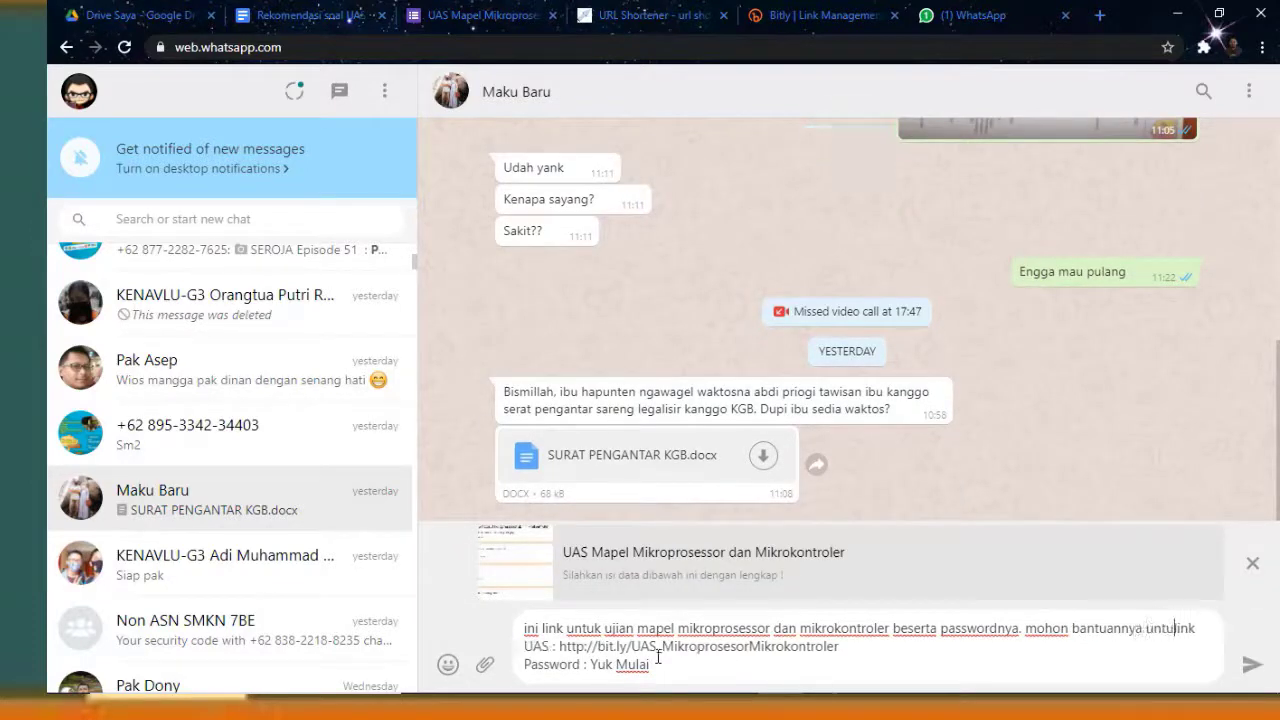
text(erikan pass)
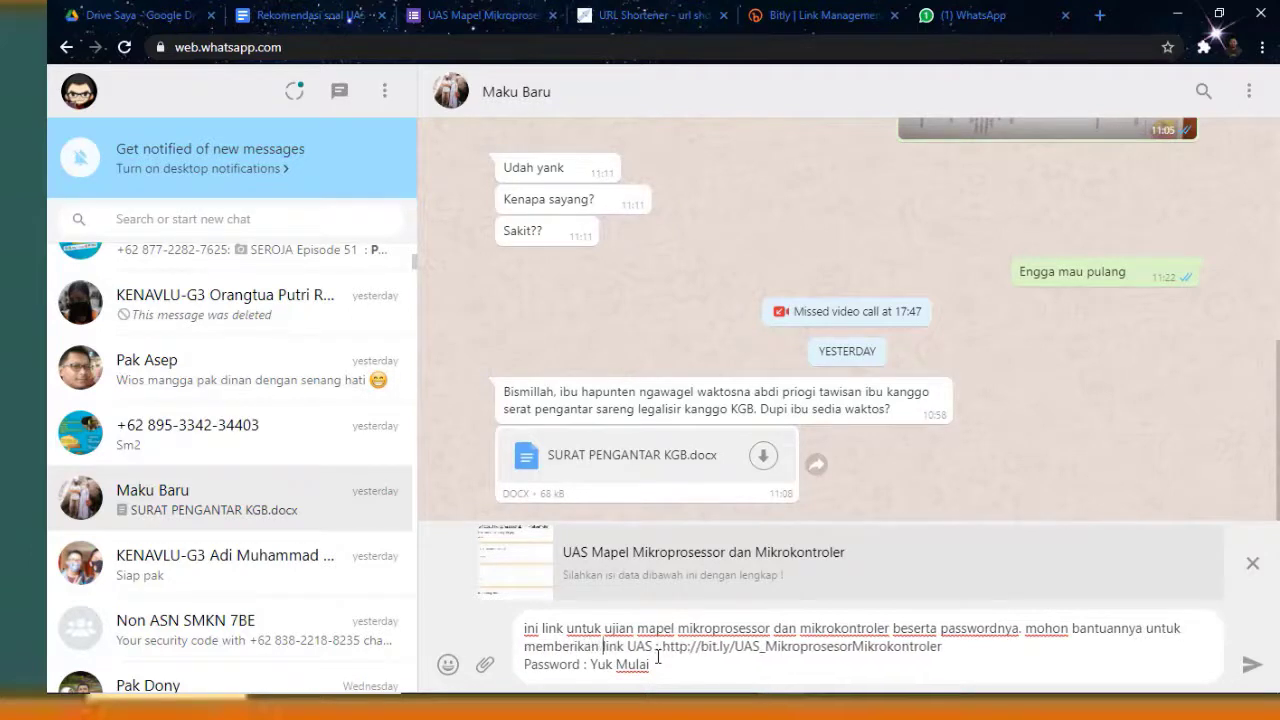
text(word p)
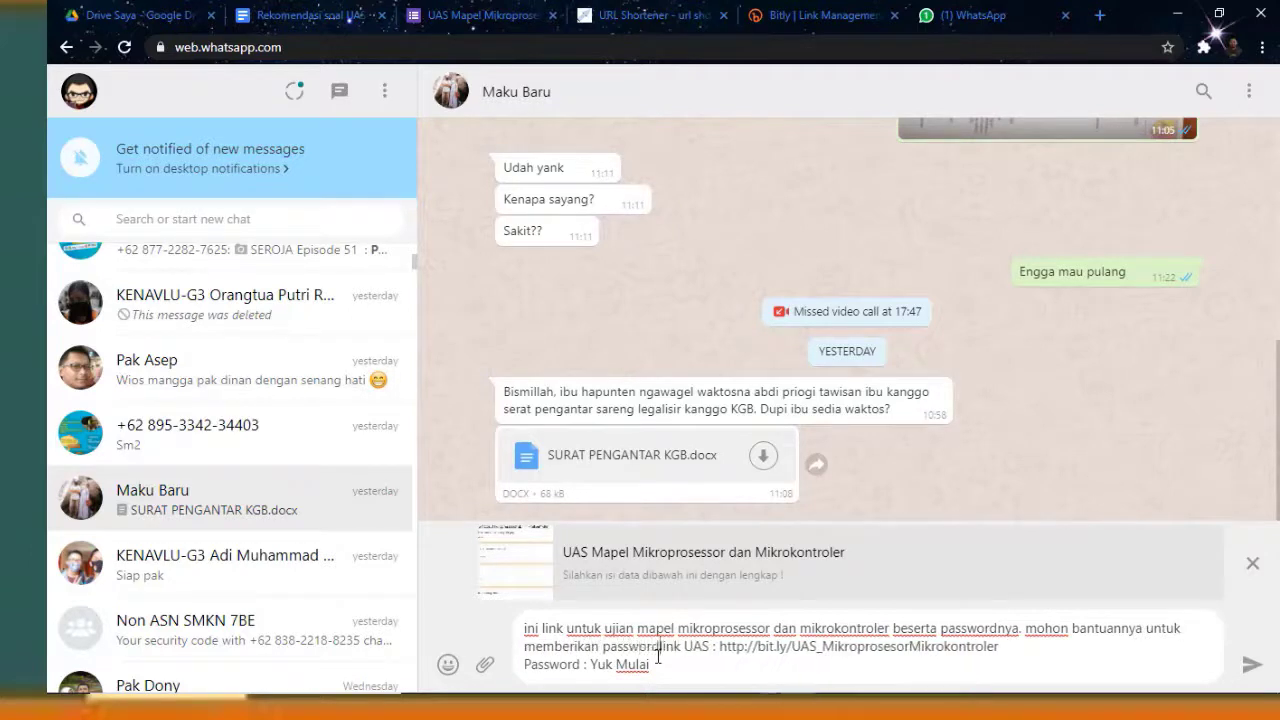
text(ada waktun)
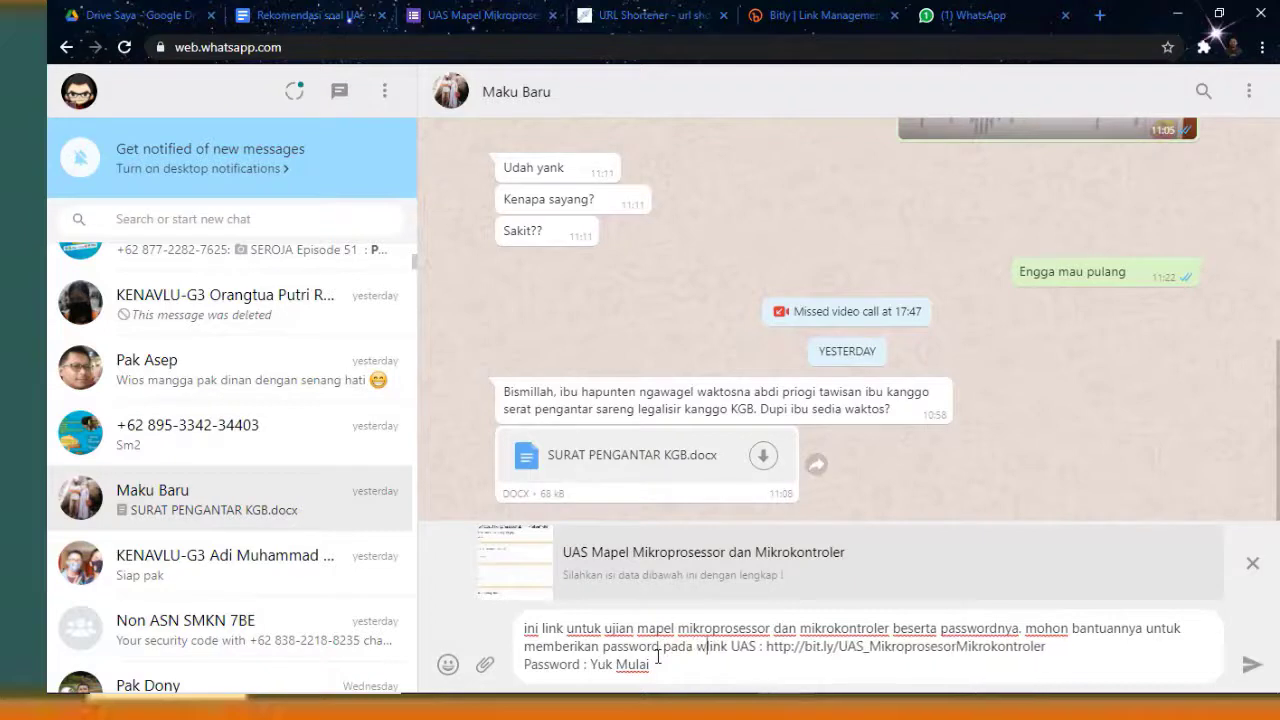
text(ya.)
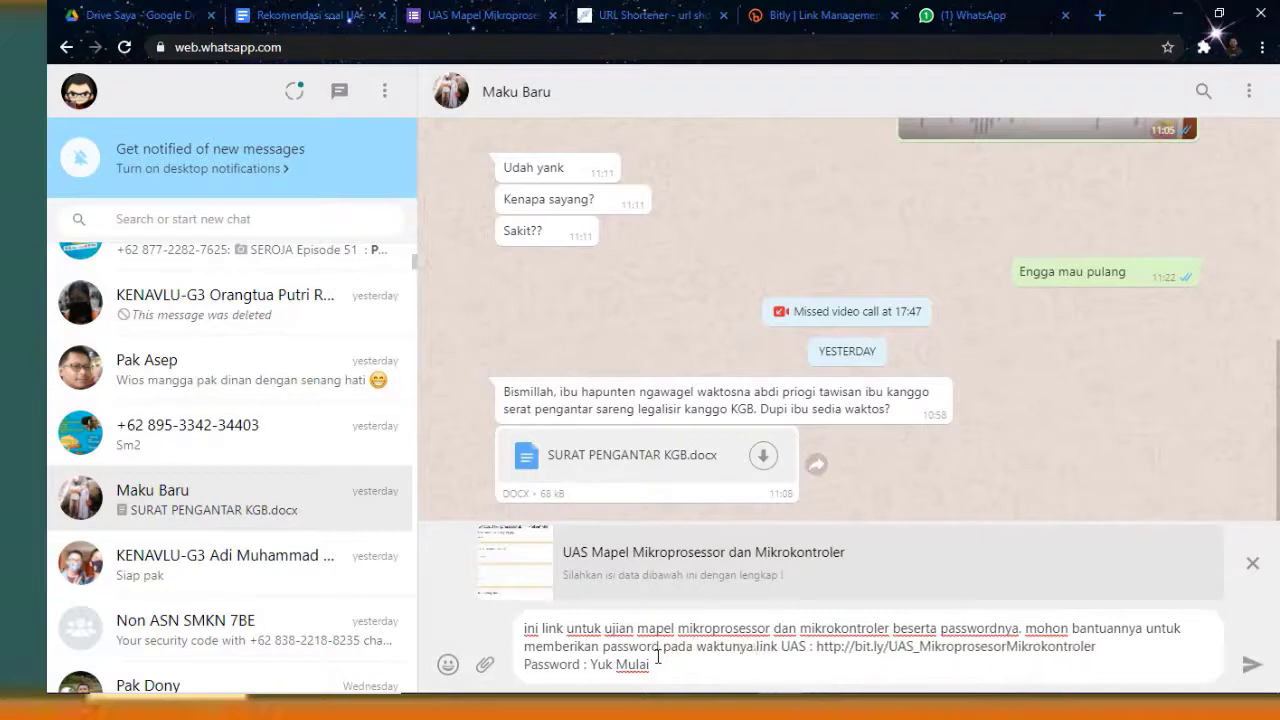
text( terima k)
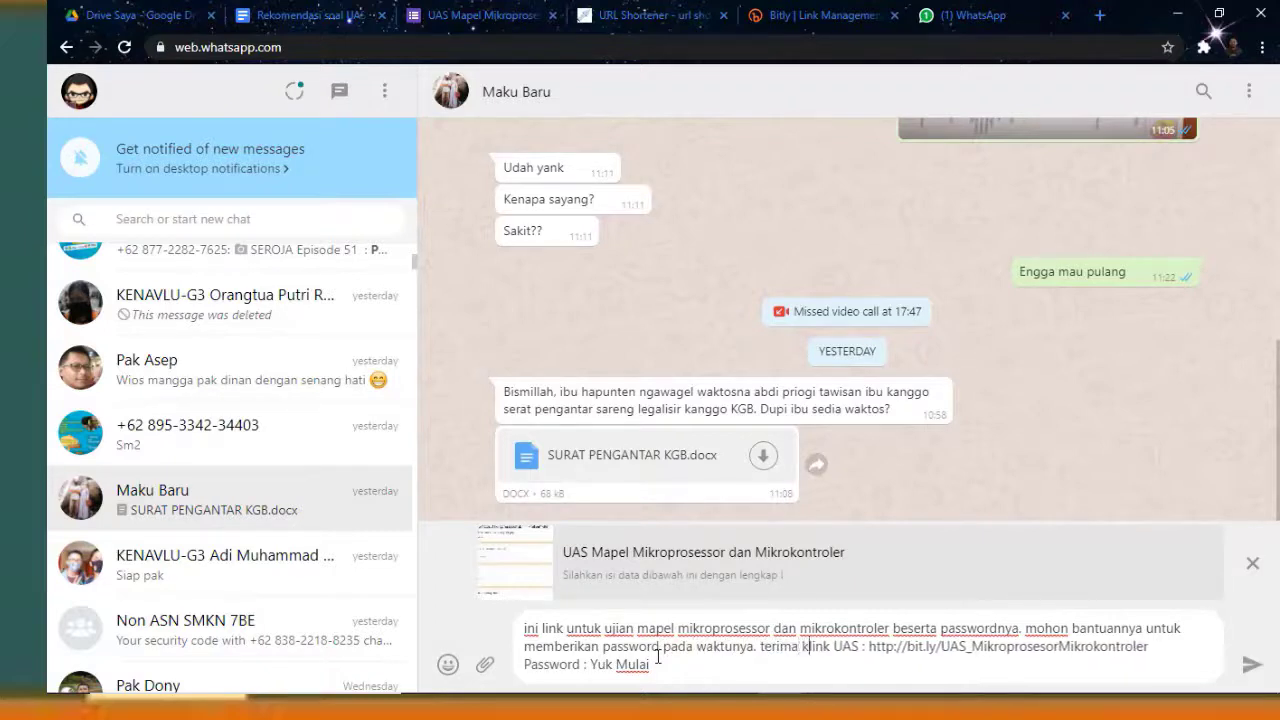
text(asih.)
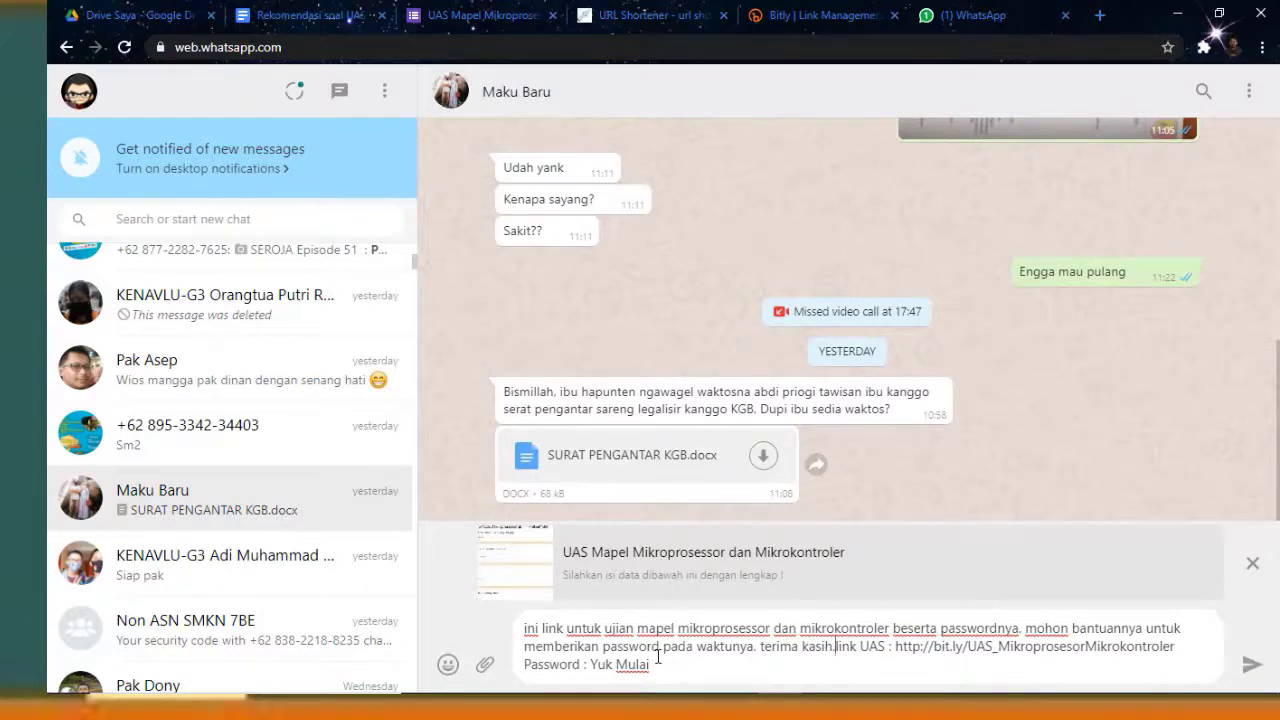
key(Return)
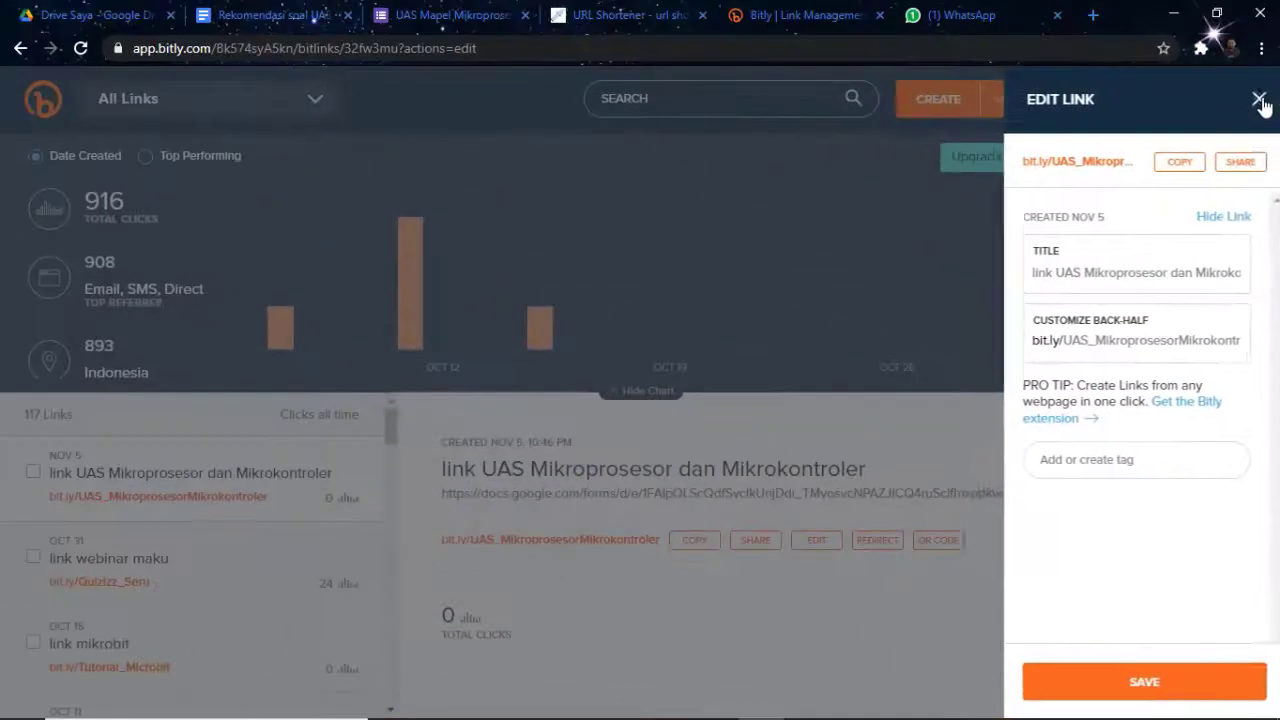
Close Bitly's Edit Link panel and return to the UAS exam form in Google Forms
click(1257, 97)
click(617, 22)
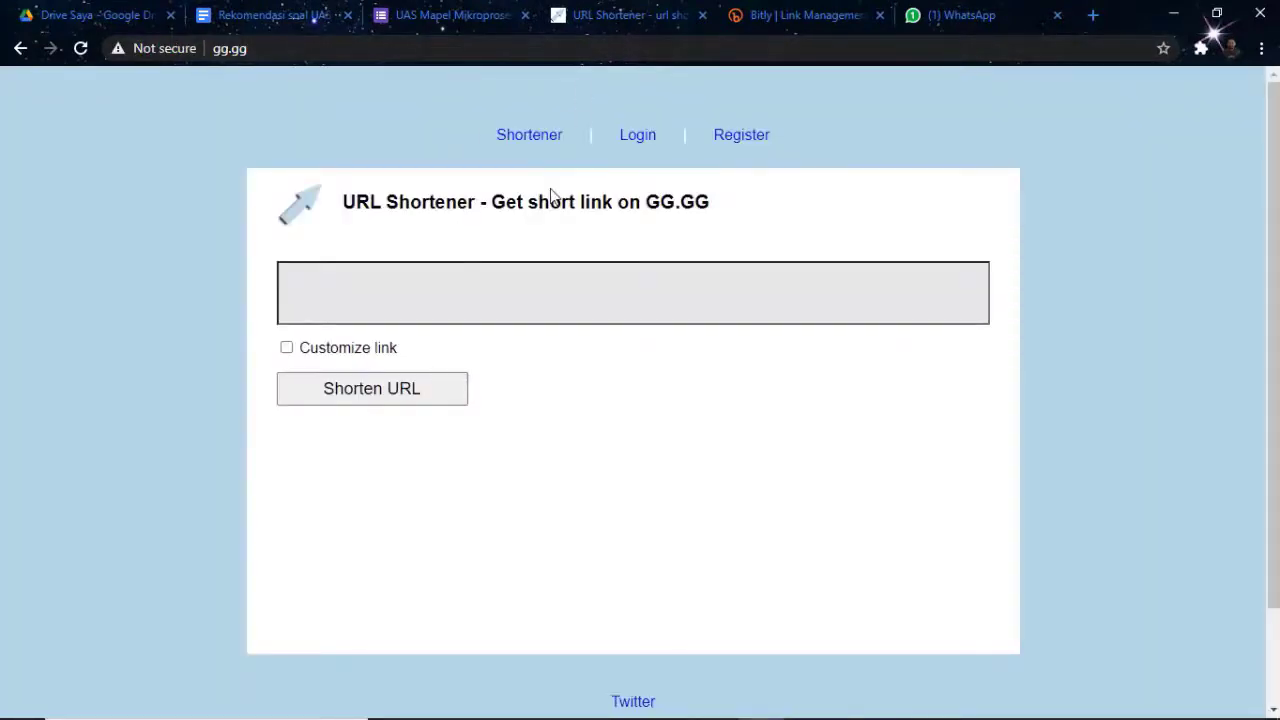
click(410, 15)
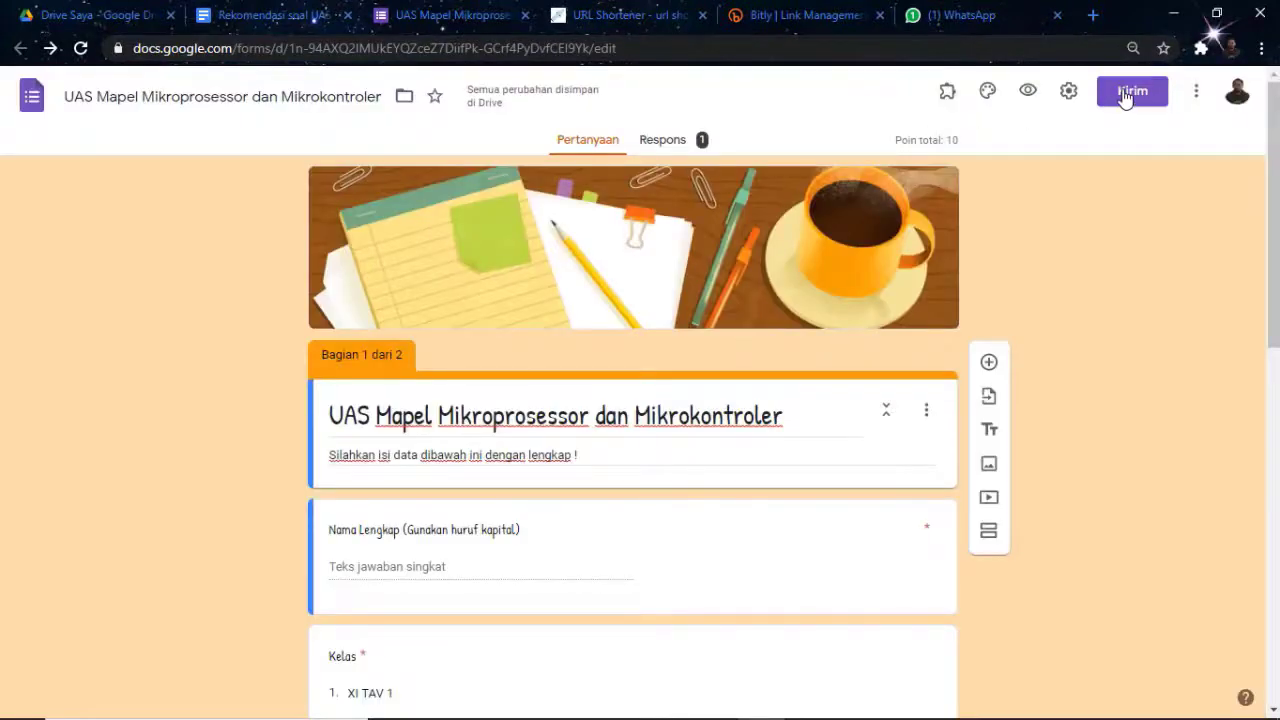
Copy the exam form's full-length respondent link from the Send form dialog
click(1130, 92)
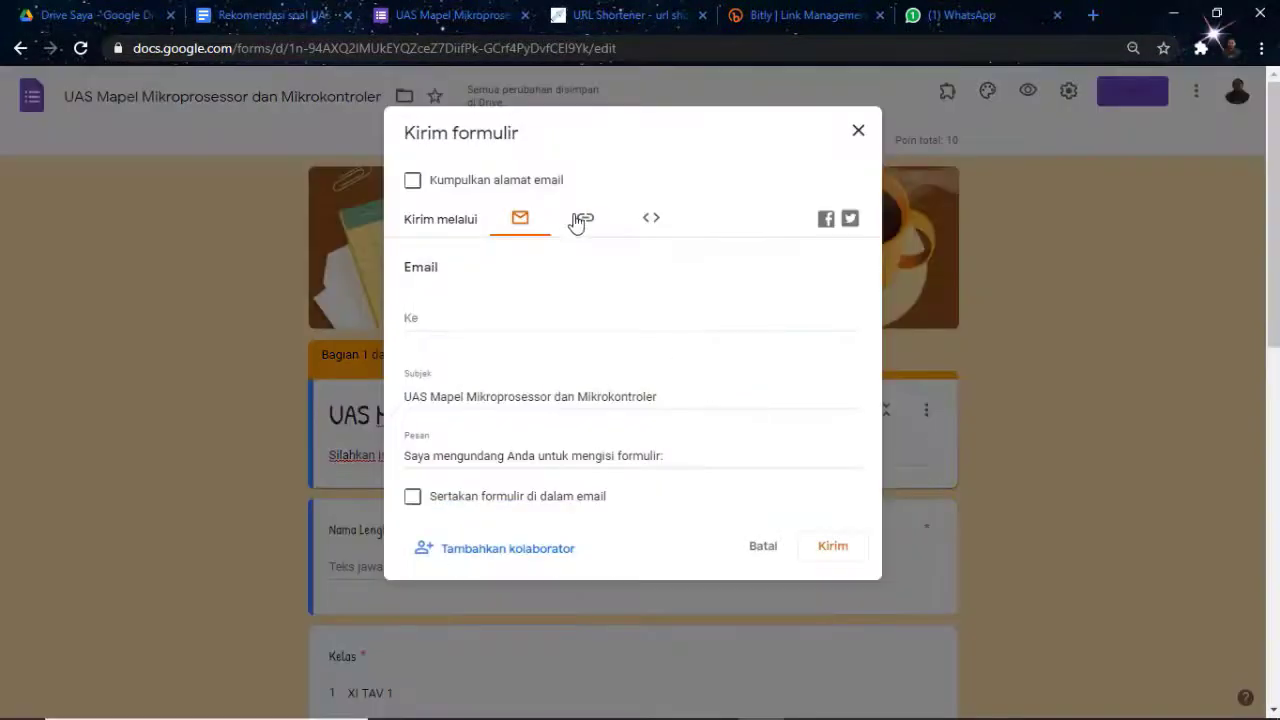
click(585, 222)
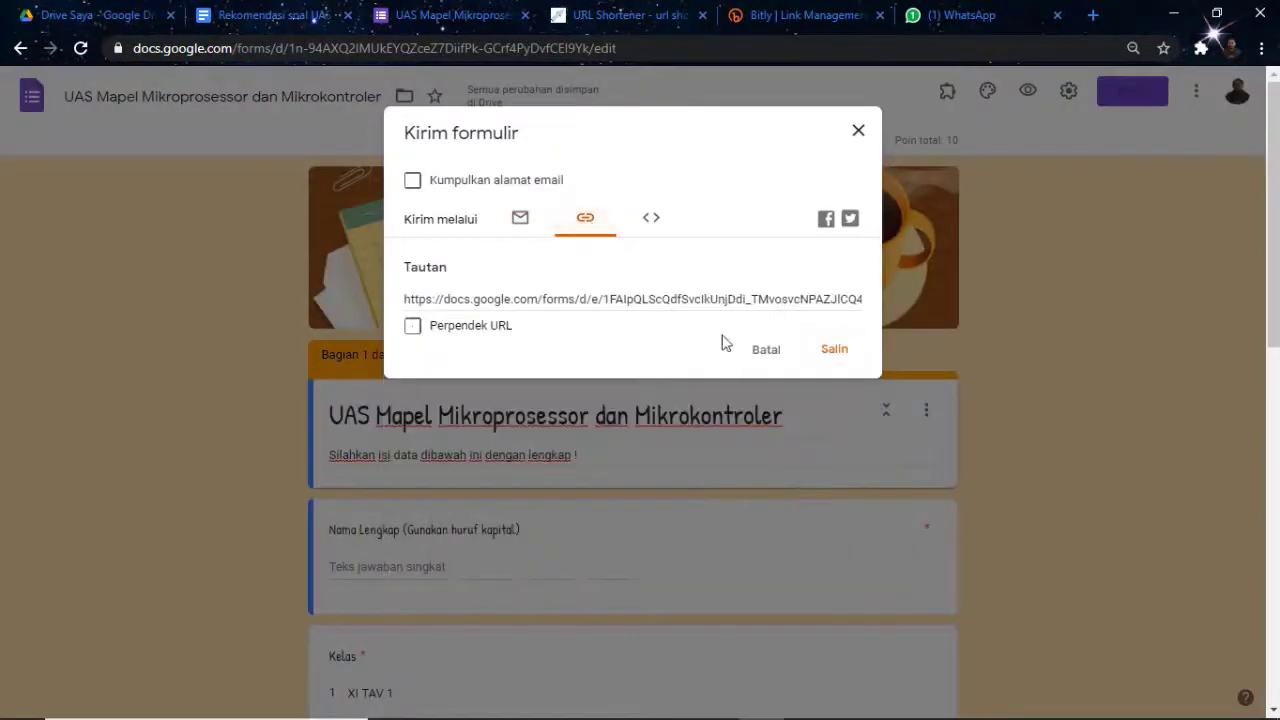
click(836, 352)
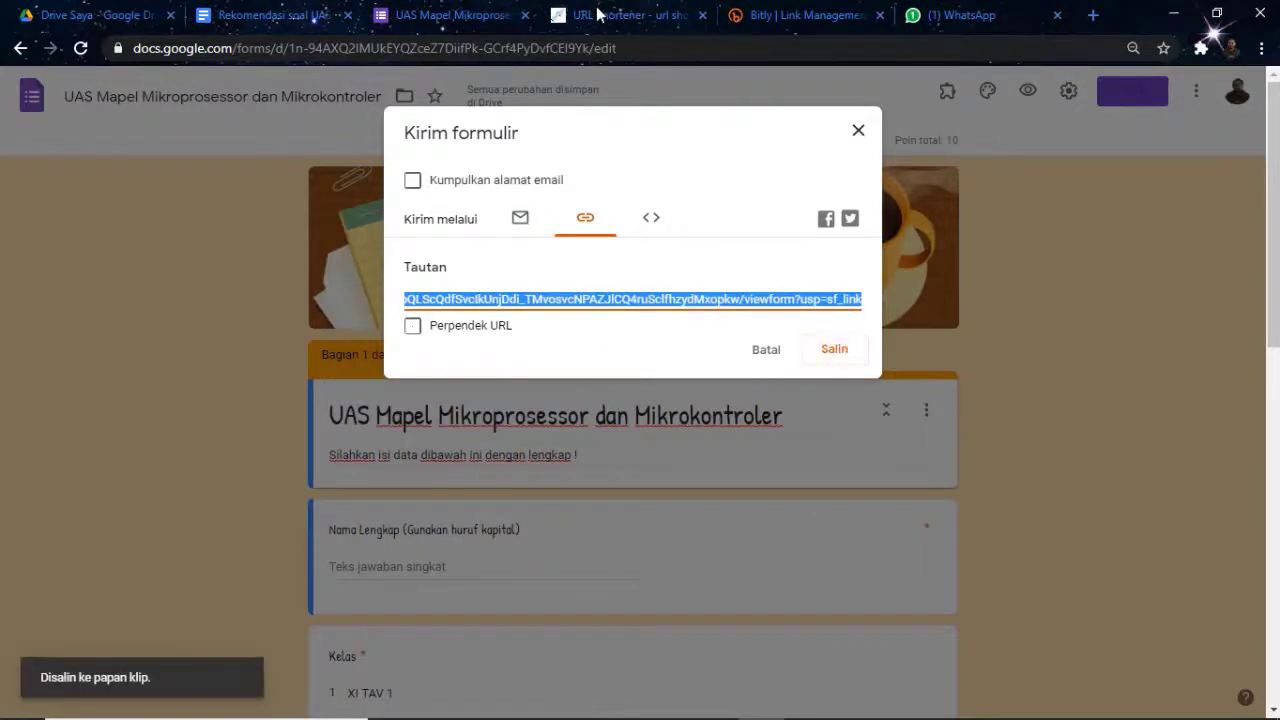
click(620, 15)
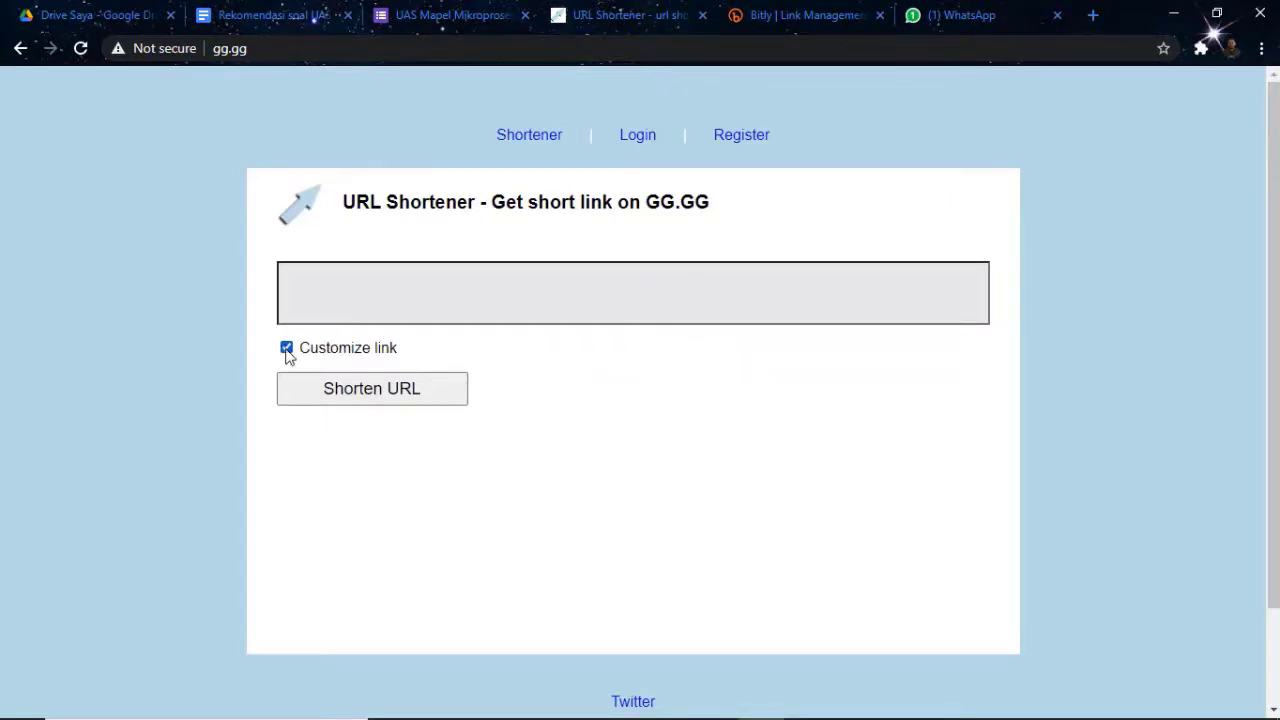
Shorten the pasted form URL on gg.gg using the custom alias UAS_MikroprosessorMikrokontroler
click(320, 290)
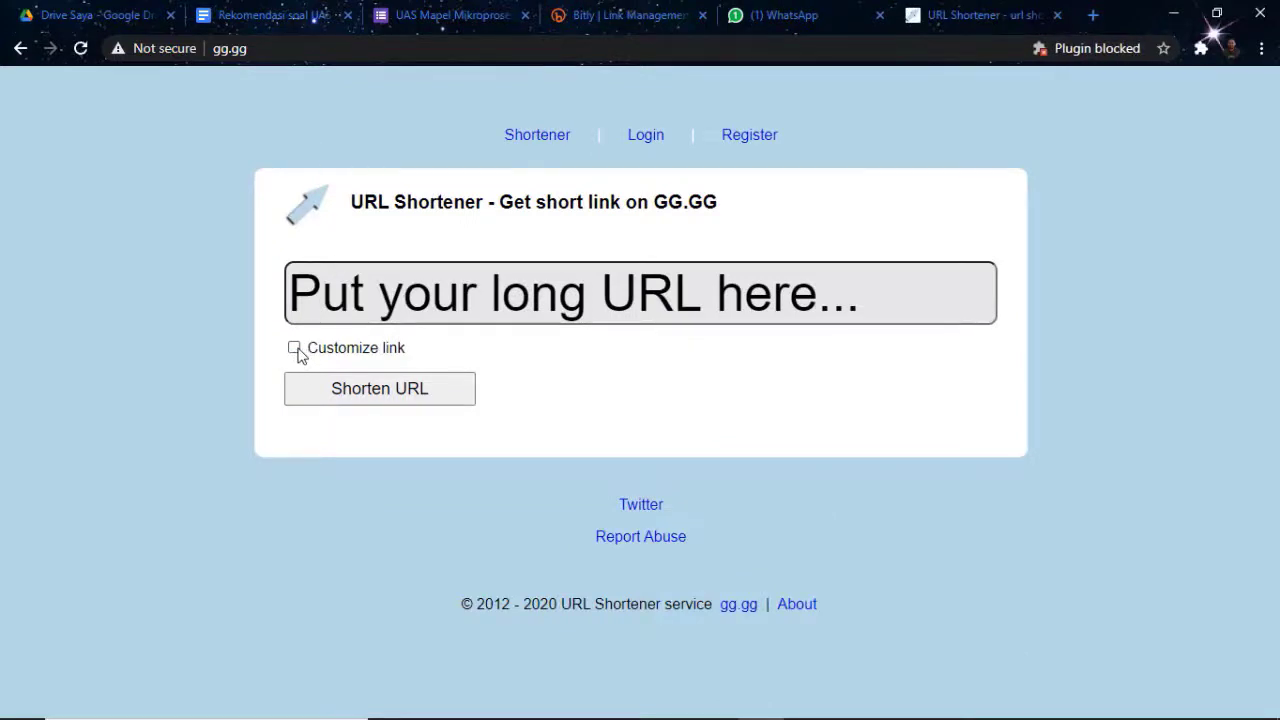
click(295, 349)
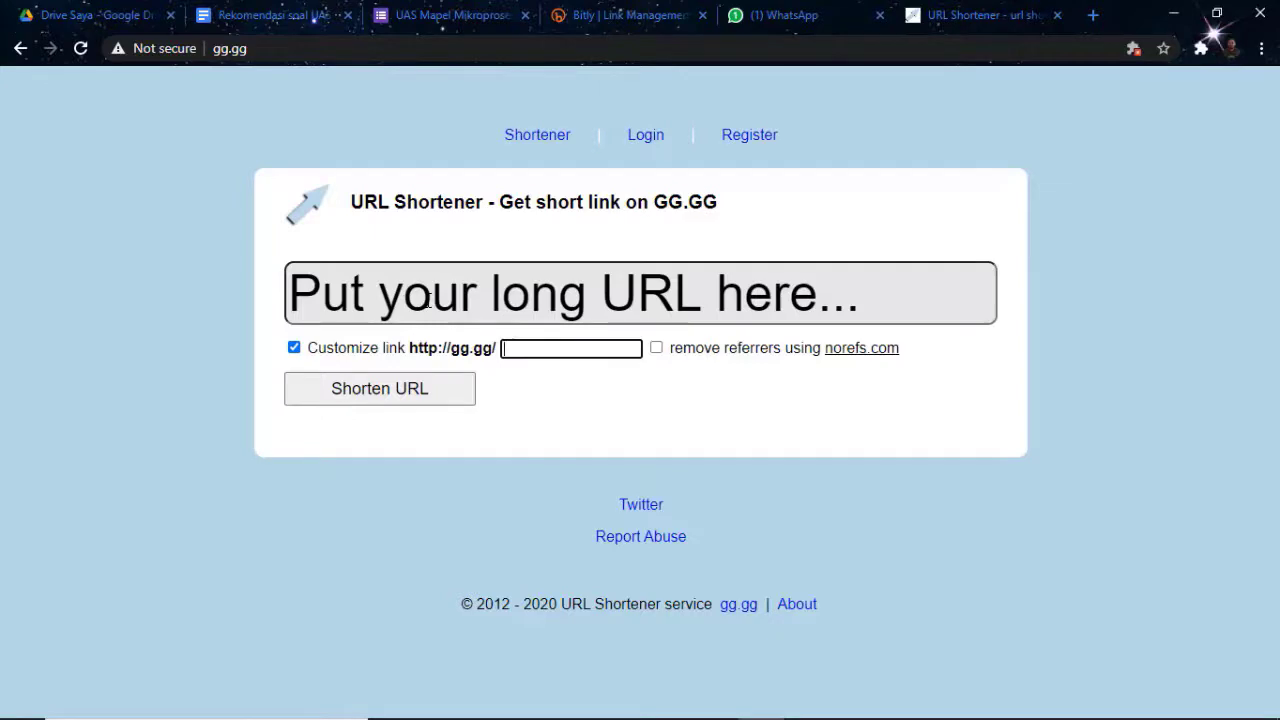
text(UAS_Mikro)
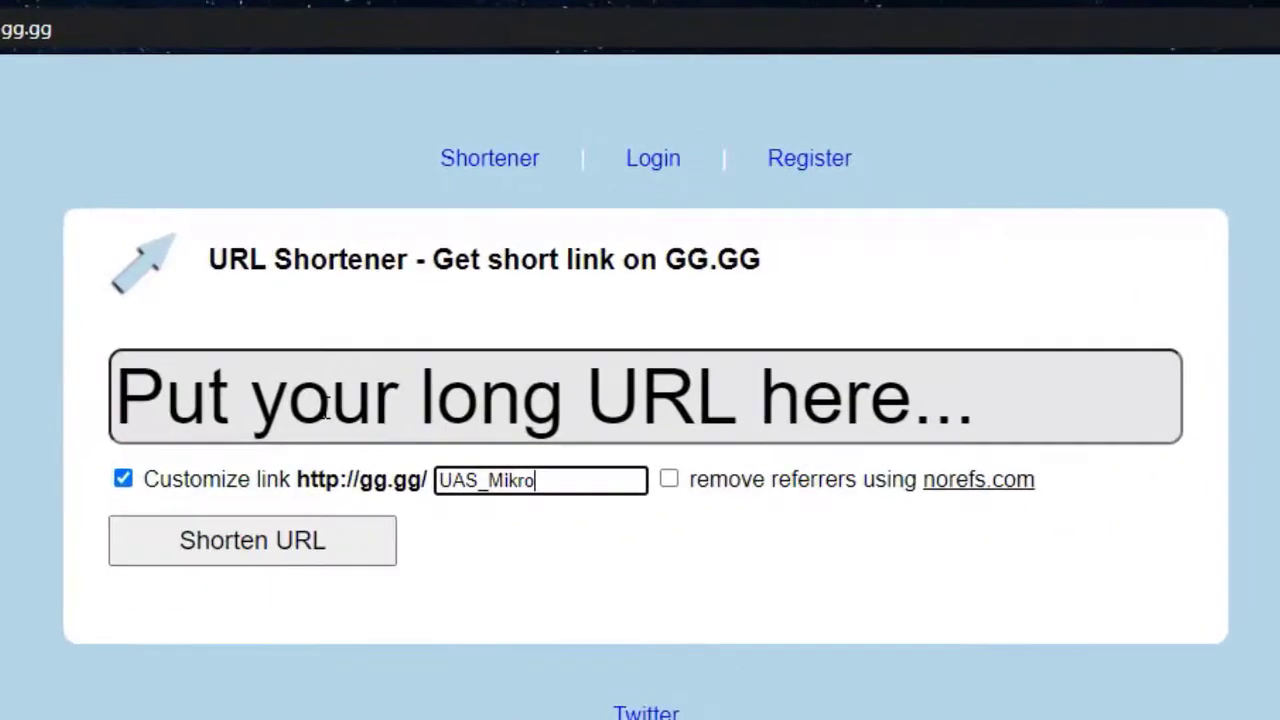
text(prosessor dan)
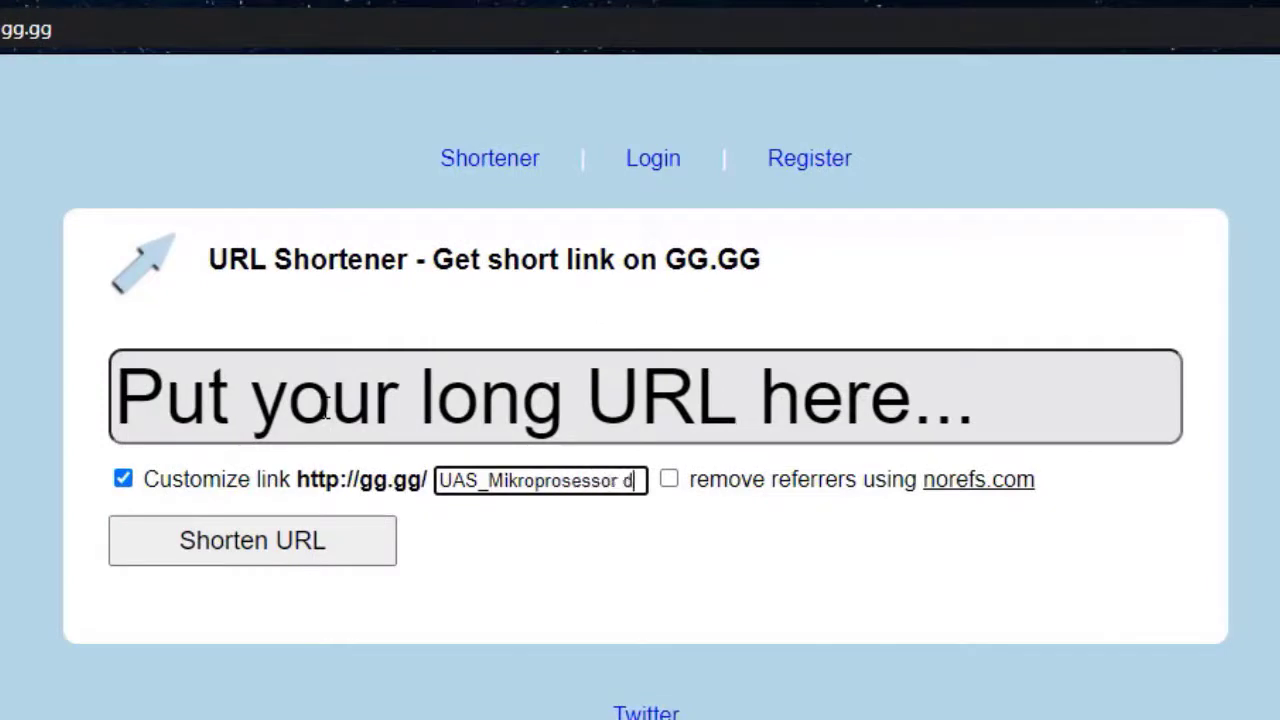
key(BackSpace)
key(BackSpace)
key(BackSpace)
key(BackSpace)
text(Mikro)
text(kontroler)
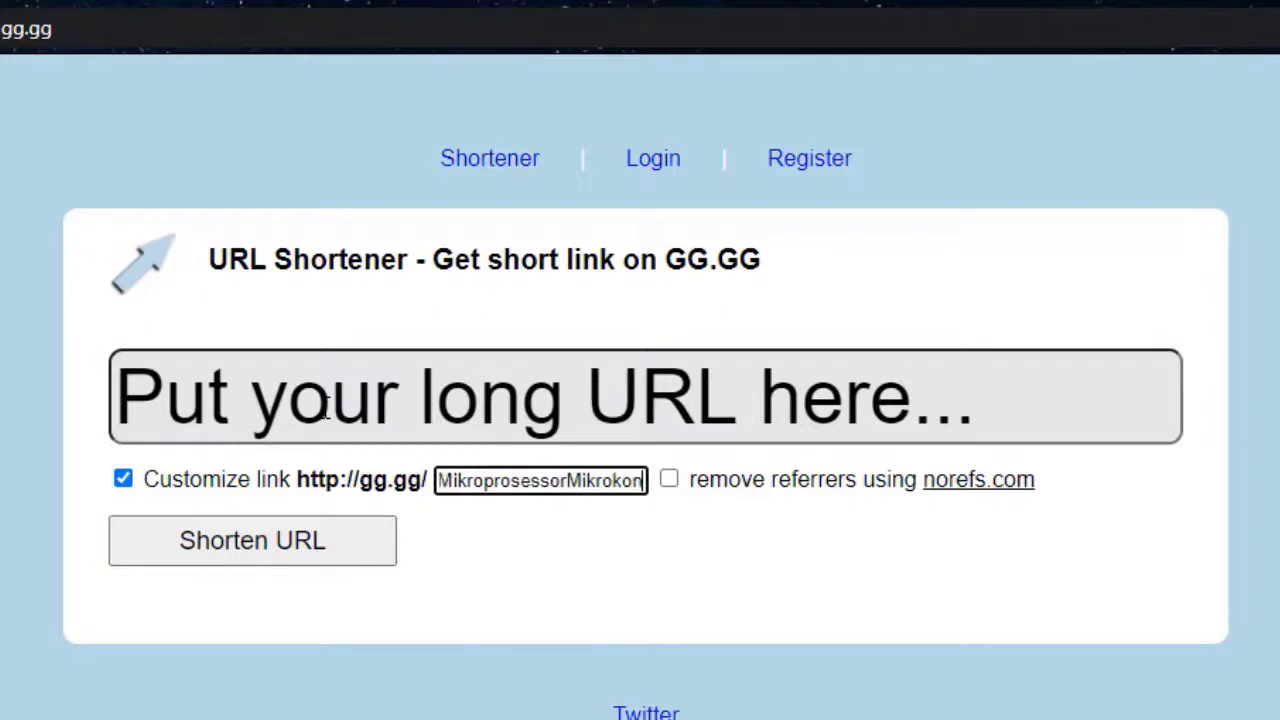
click(287, 425)
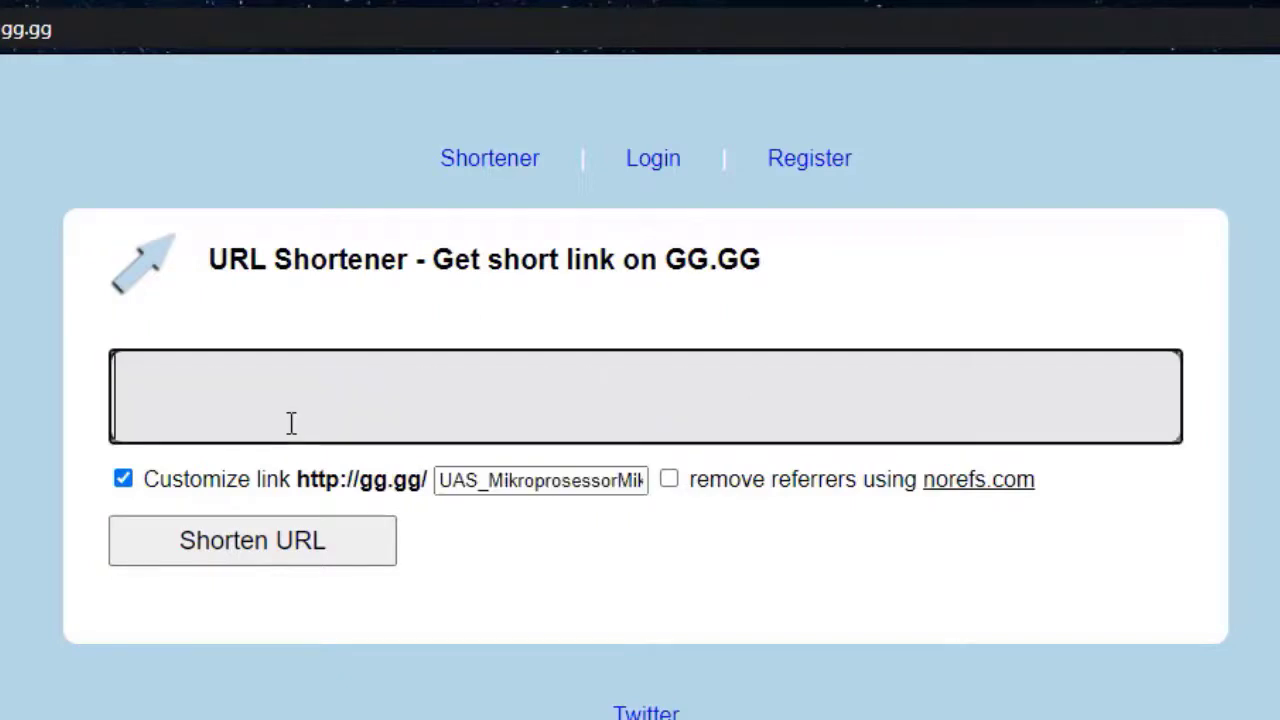
key(ctrl+v)
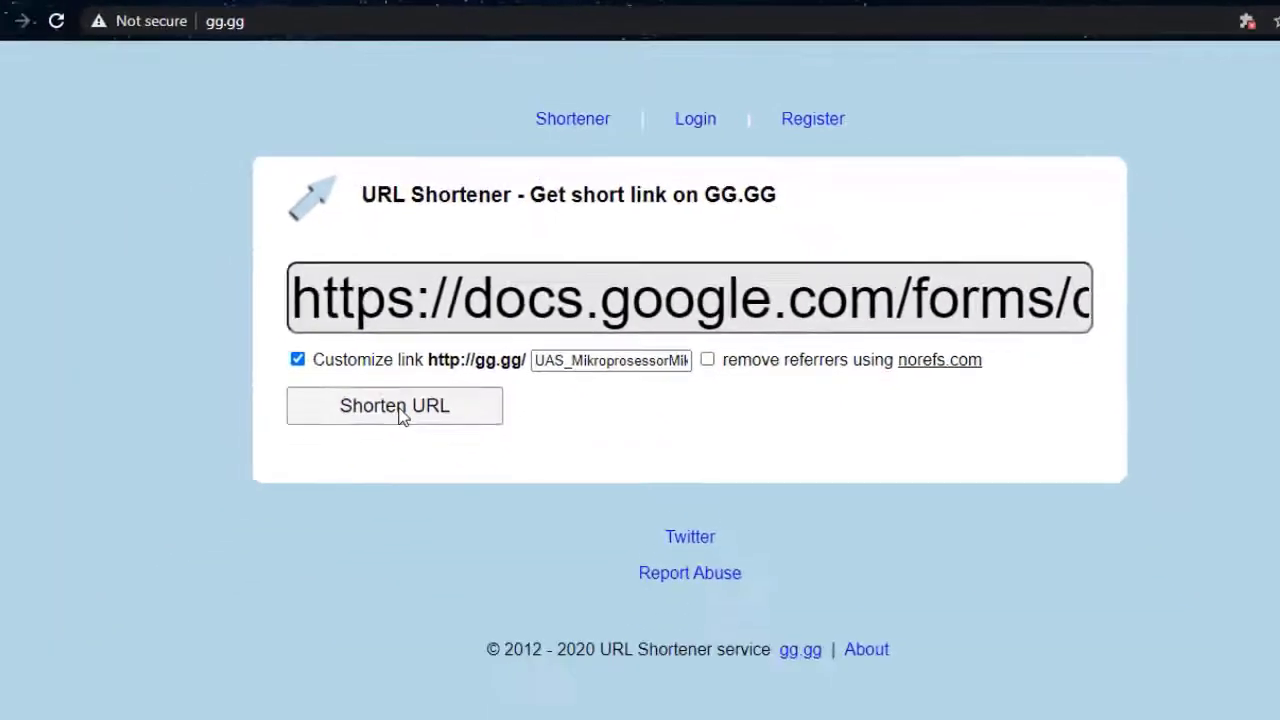
click(258, 544)
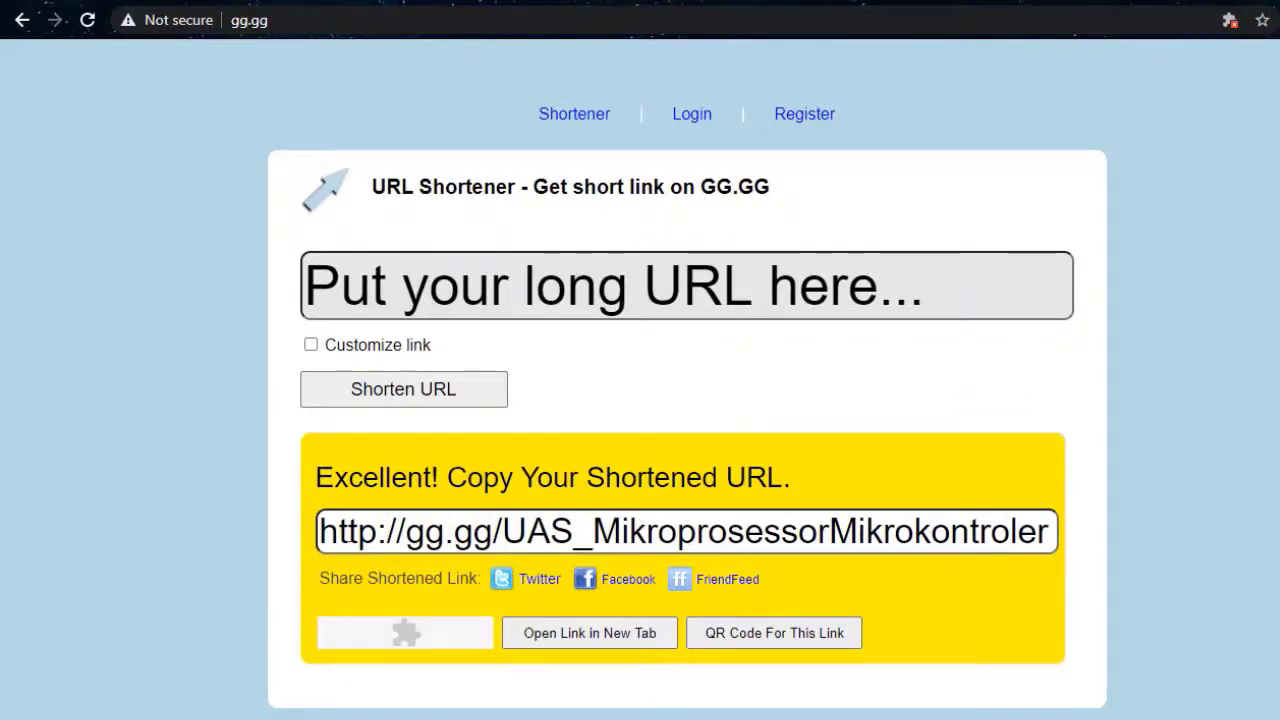
drag(318, 531, 1071, 551)
click(1071, 551)
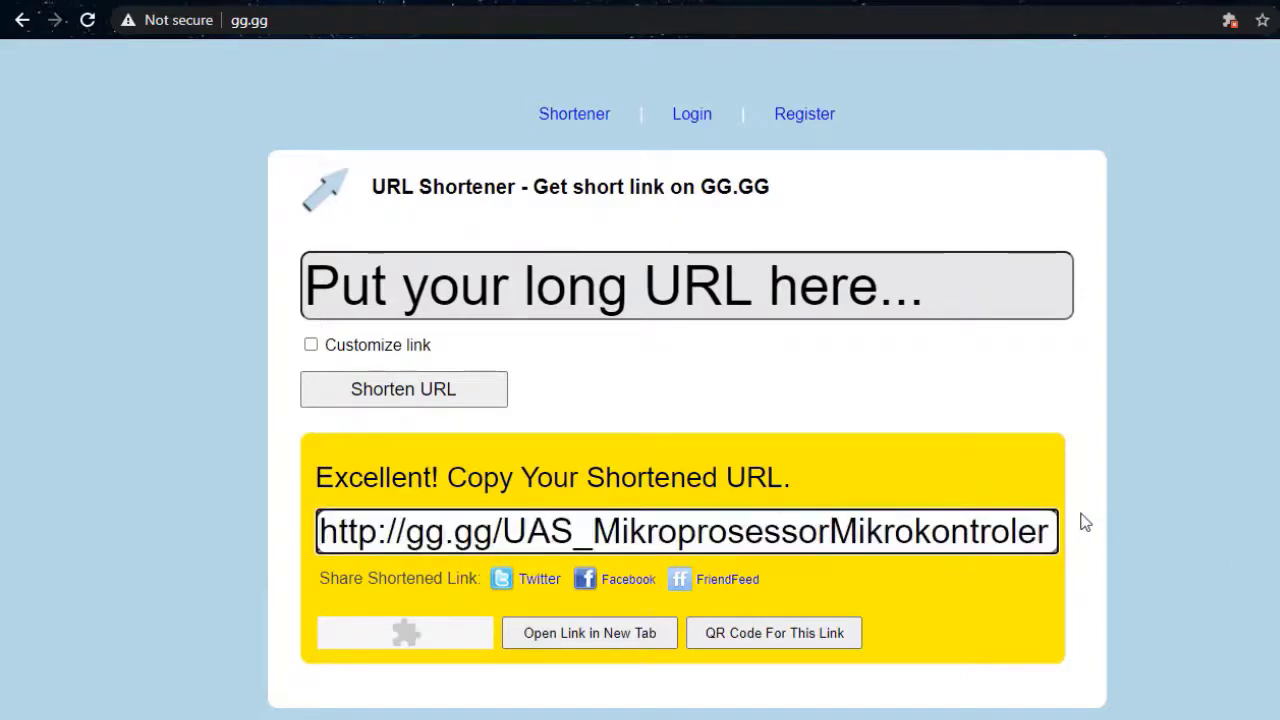
triple_click(1034, 536)
key(ctrl+c)
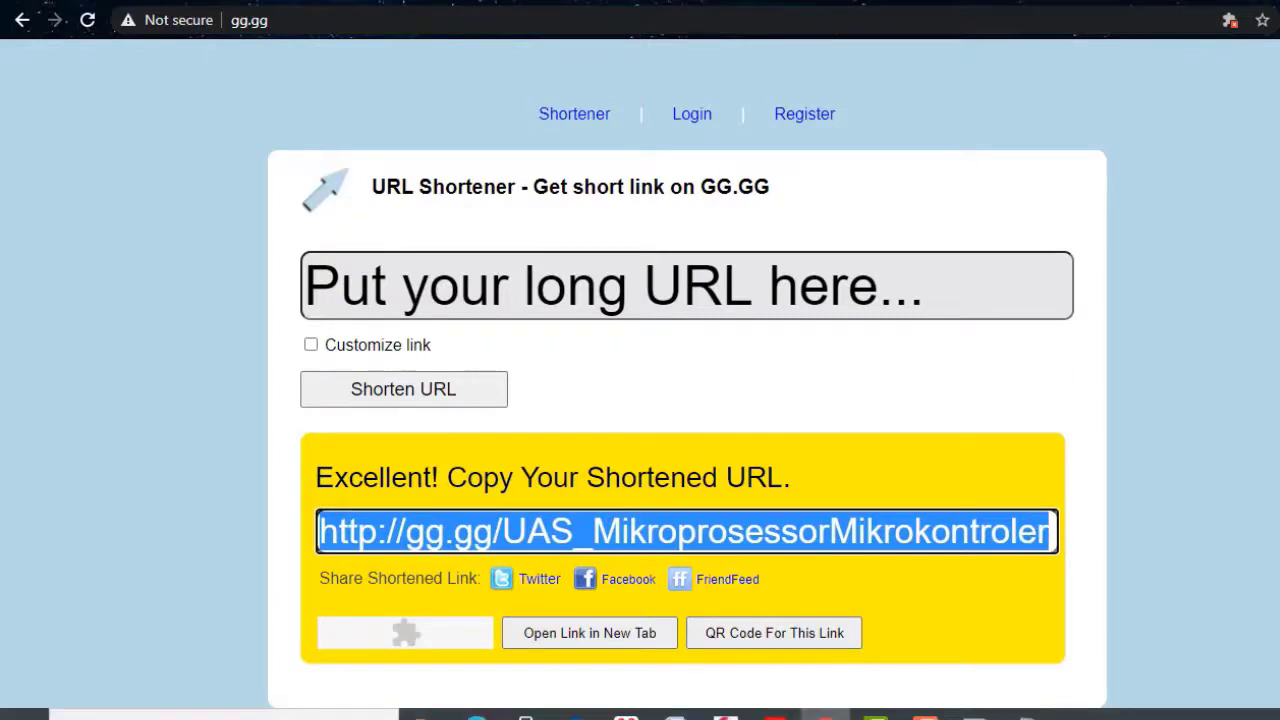
click(1025, 713)
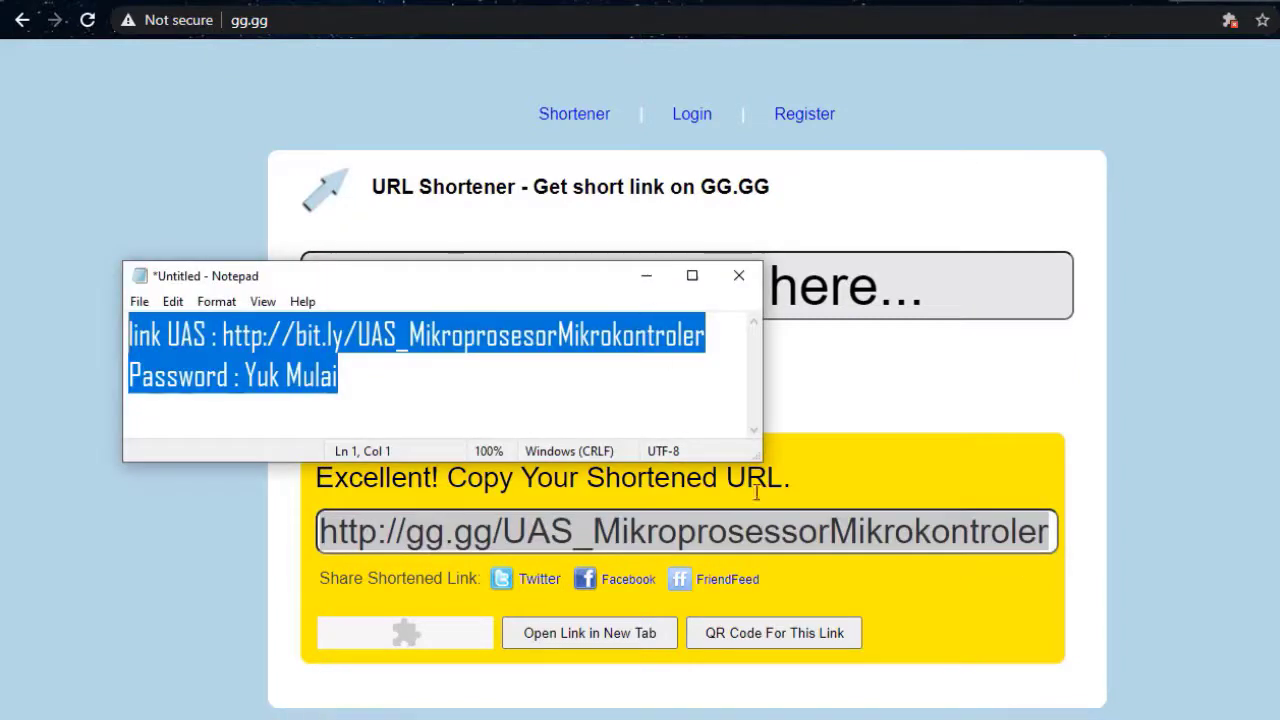
Paste the gg.gg short link on a new line below the password, then minimize Notepad
drag(762, 461, 832, 542)
click(626, 423)
key(Return)
key(Return)
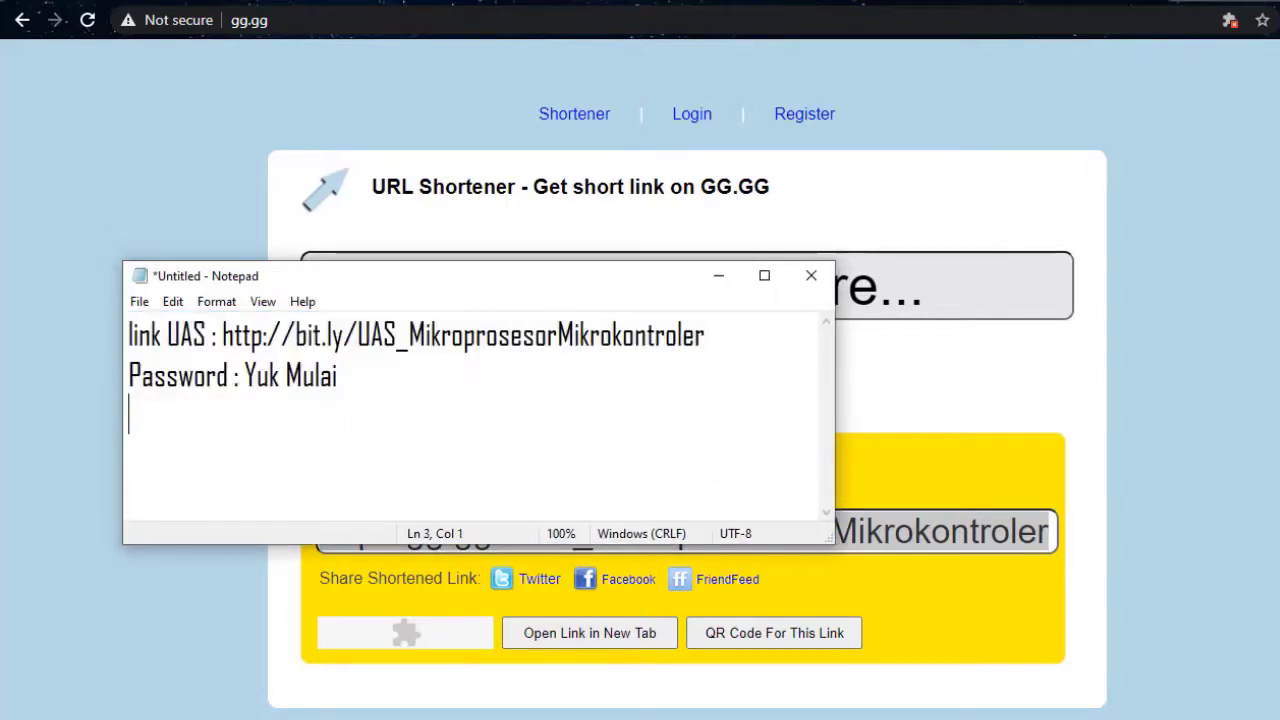
key(ctrl+v)
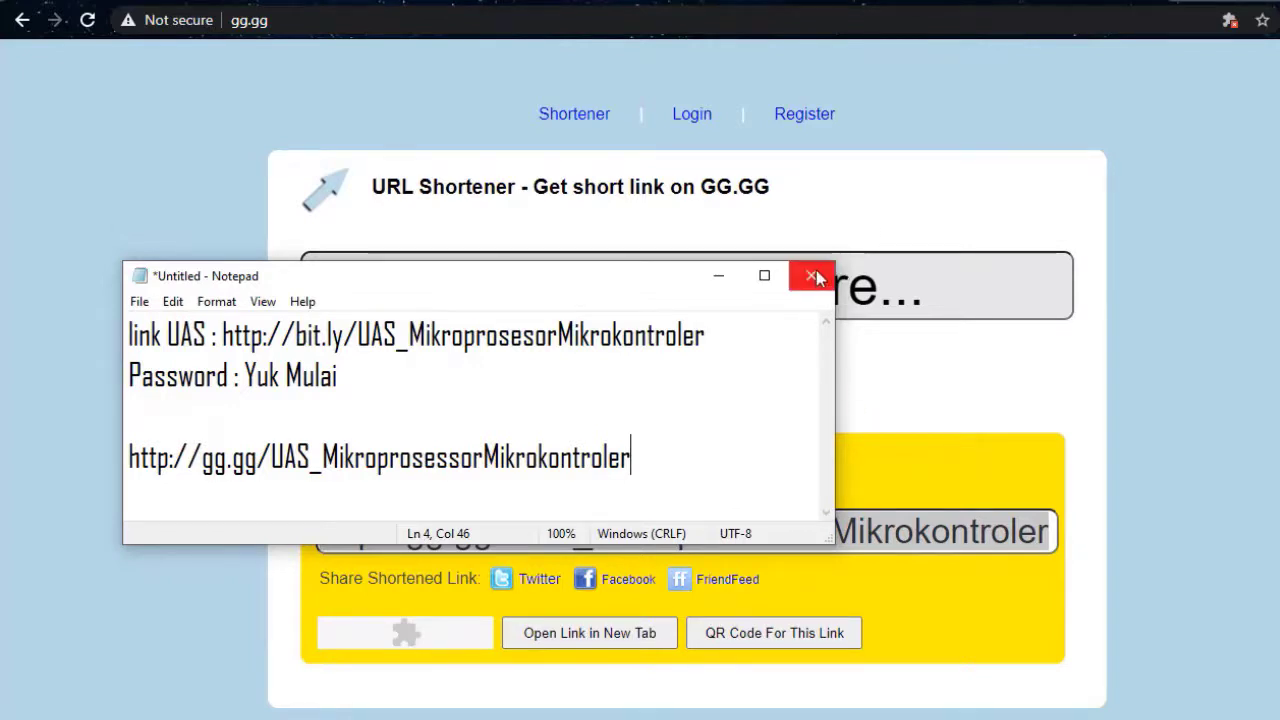
click(700, 286)
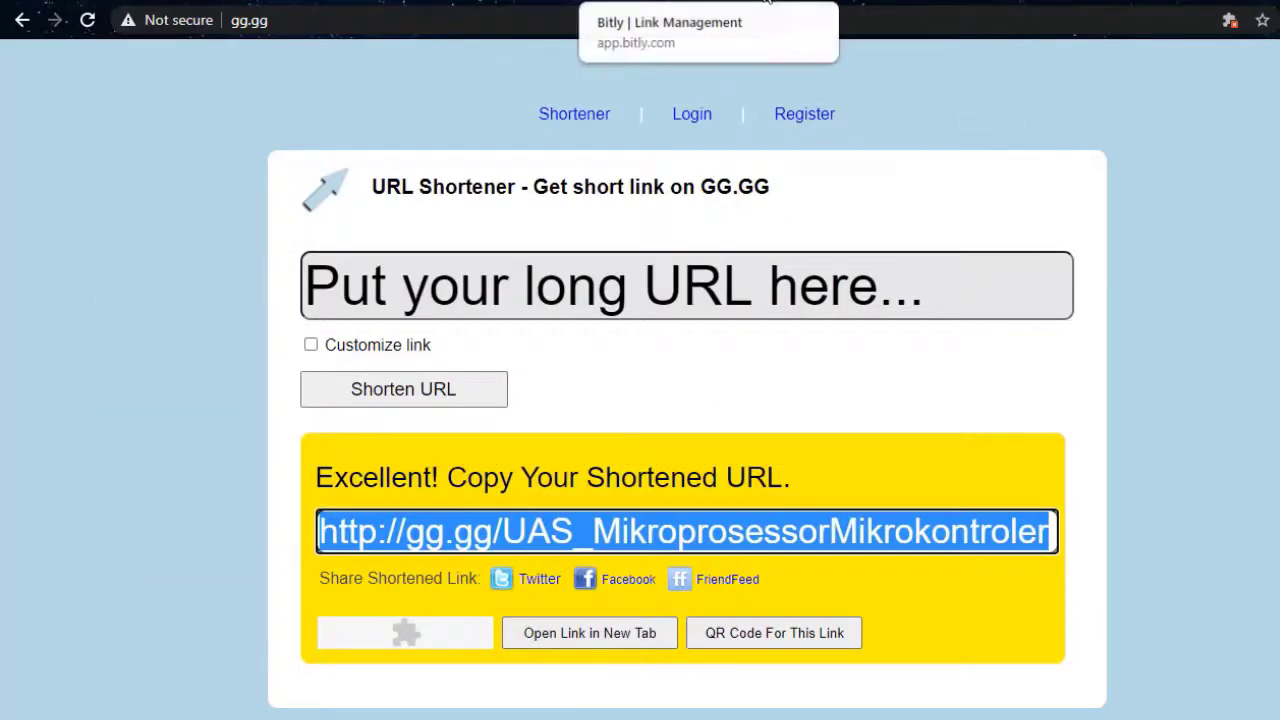
Open the exam link from the sent WhatsApp message to verify it reaches the form
click(800, 2)
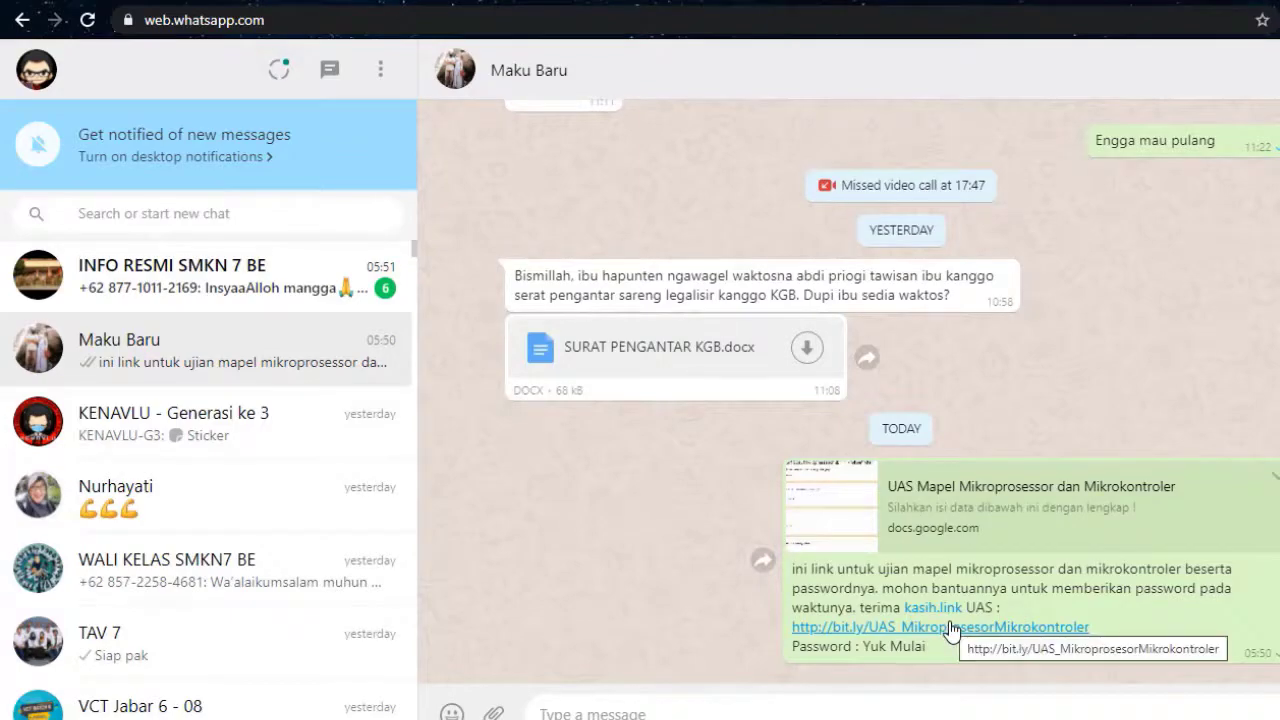
click(952, 632)
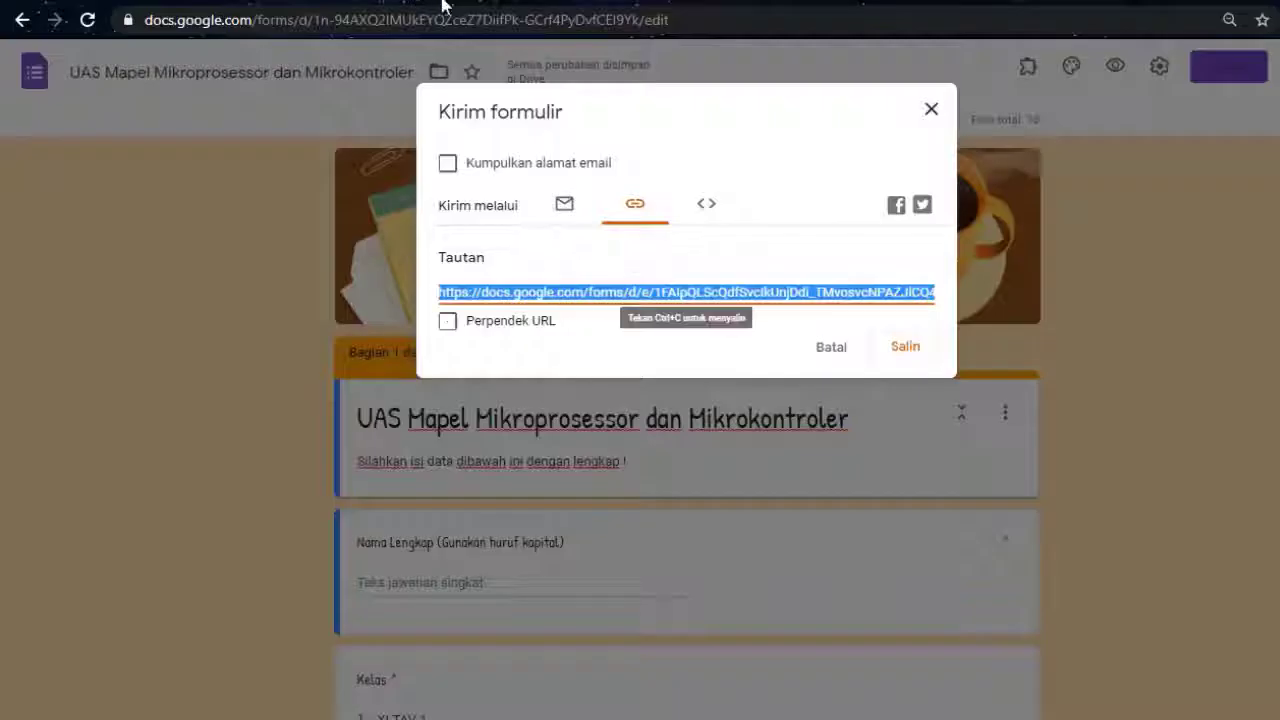
Delete the one test response in the Individual responses view so the quiz shows 0 responses
click(932, 110)
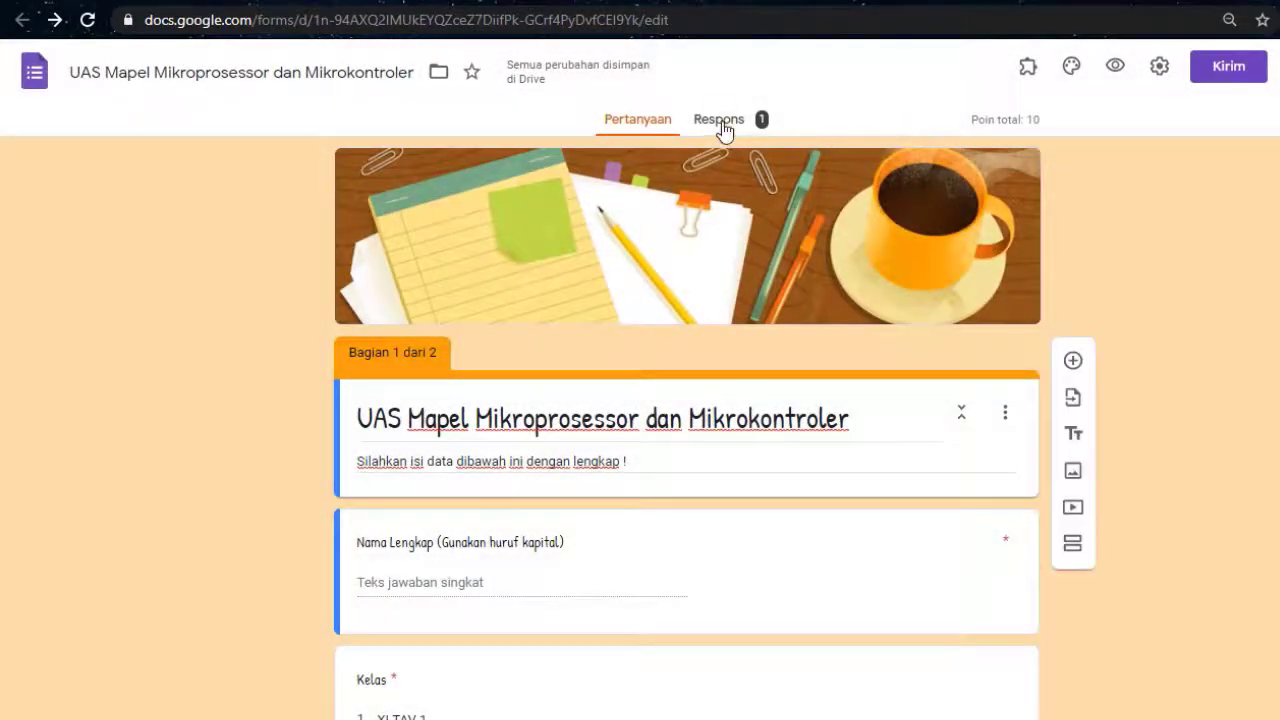
click(725, 128)
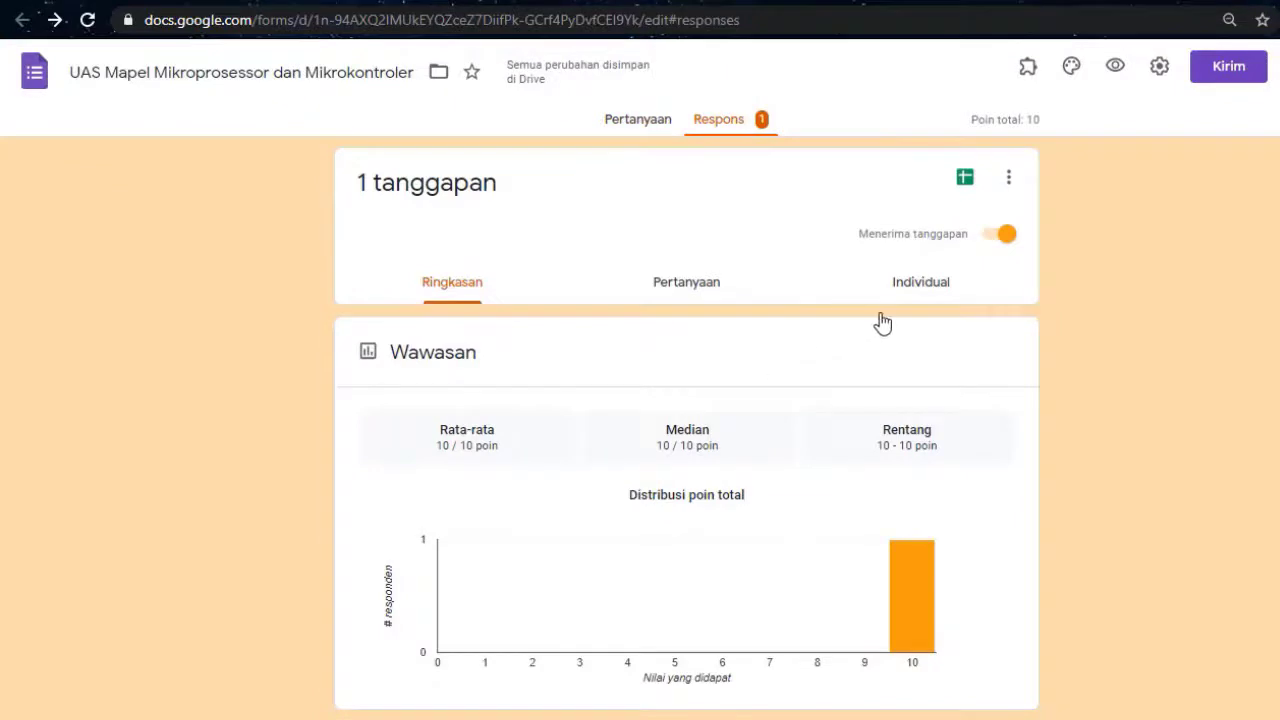
click(922, 287)
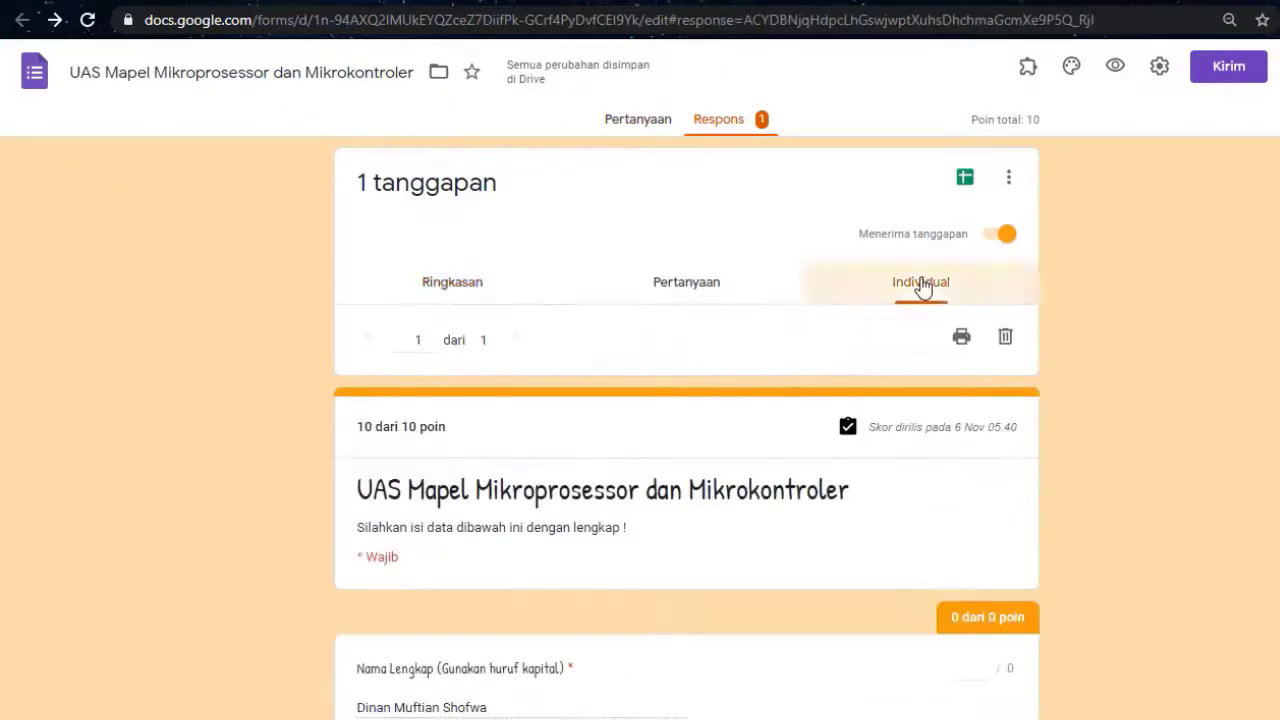
scroll(778, 494, down, 1)
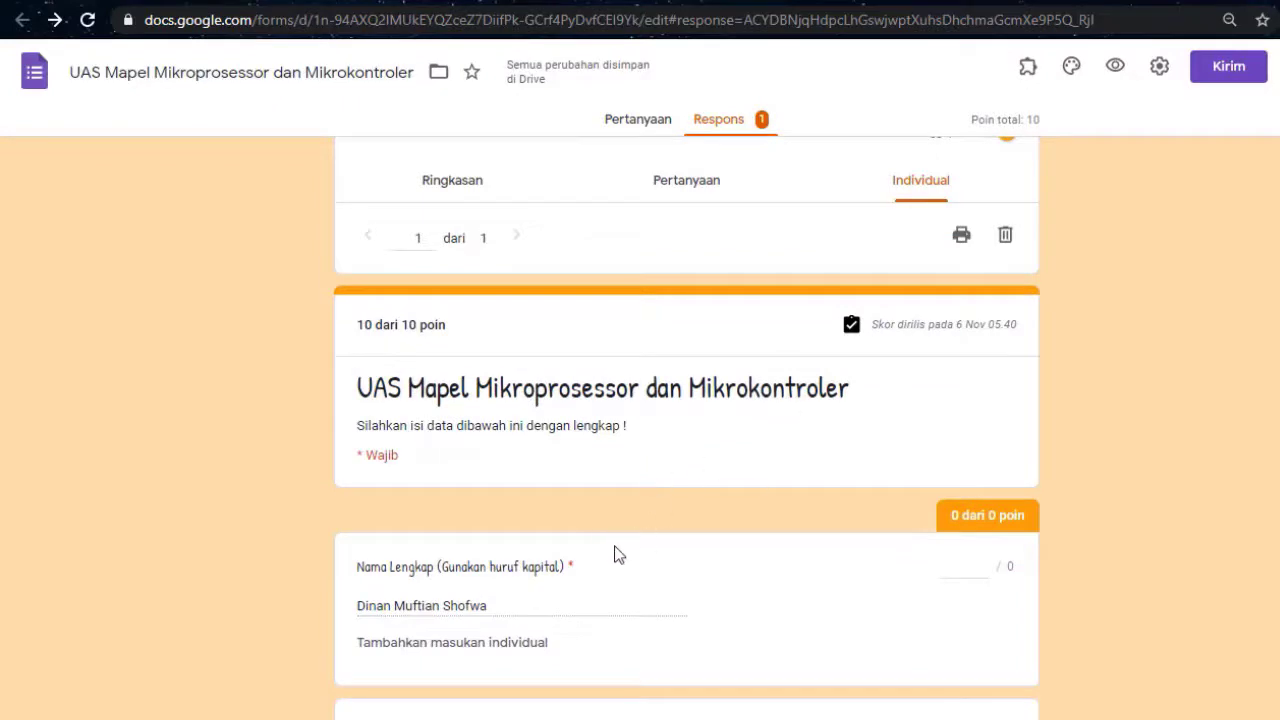
scroll(621, 537, down, 3)
scroll(621, 537, up, 4)
scroll(637, 546, down, 1)
click(1004, 240)
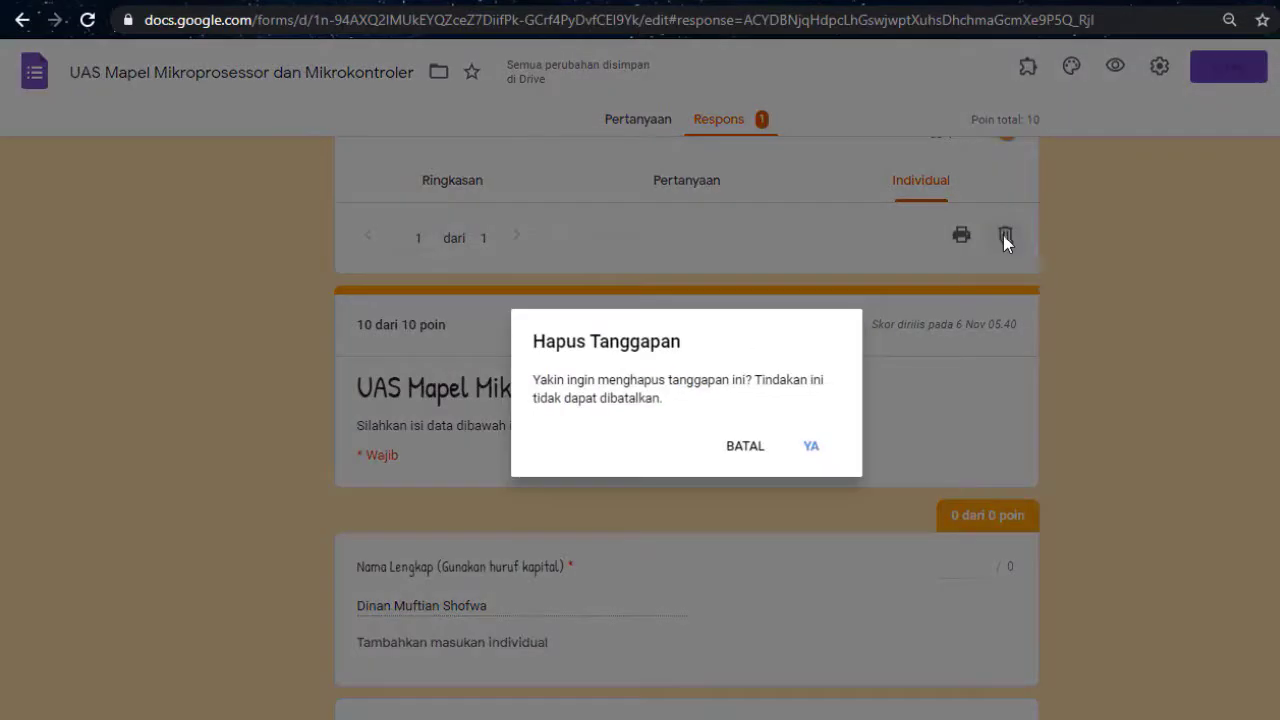
click(814, 448)
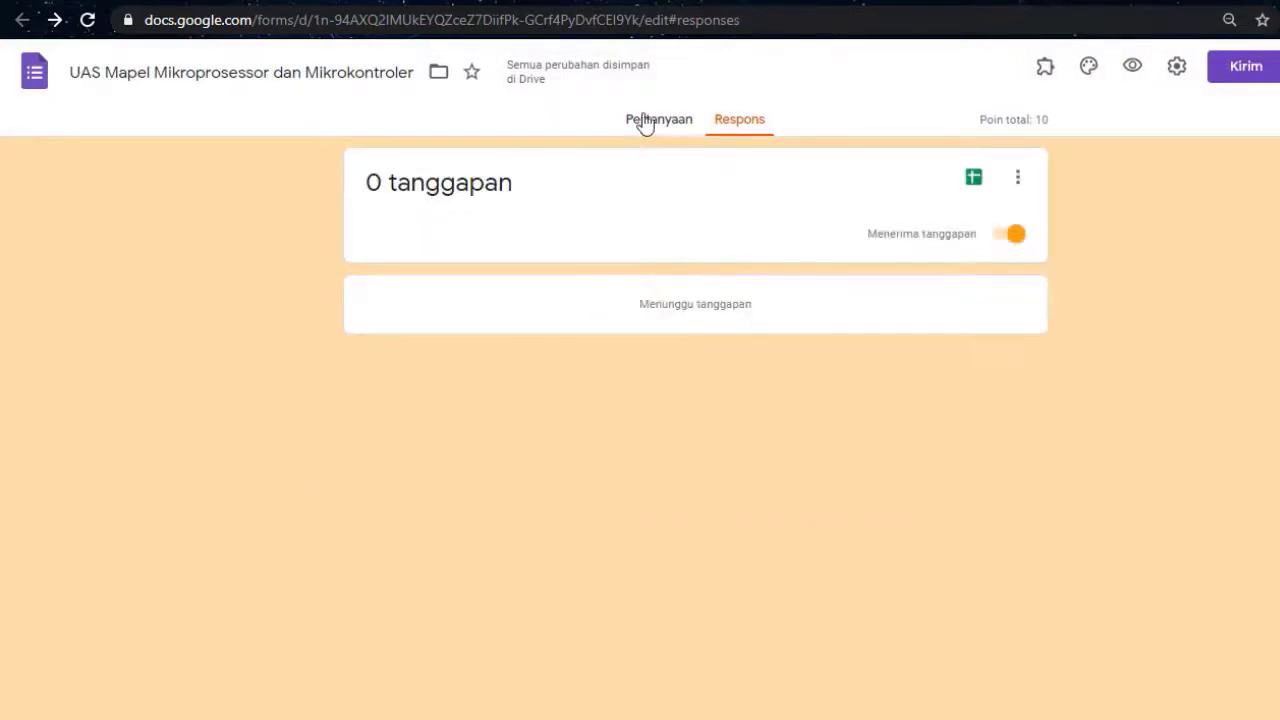
click(645, 121)
Open the bit.ly exam link from the WhatsApp chat and check the blank quiz form
click(819, 3)
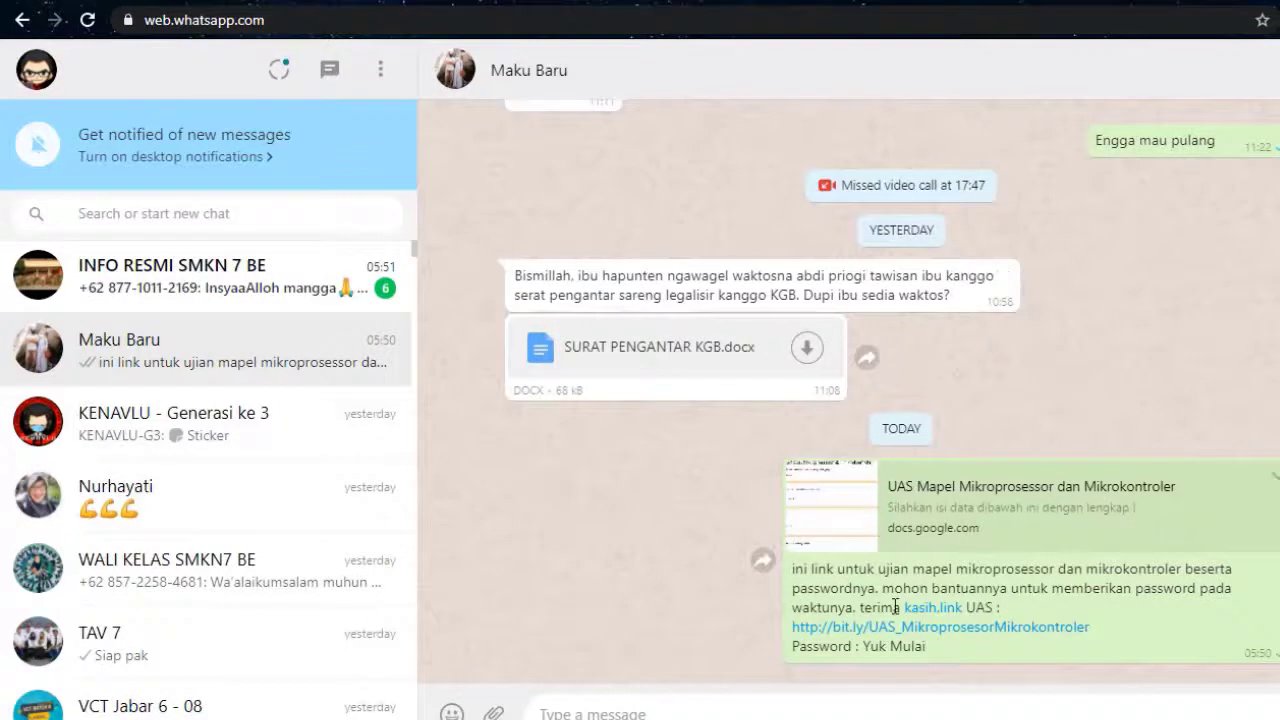
click(910, 636)
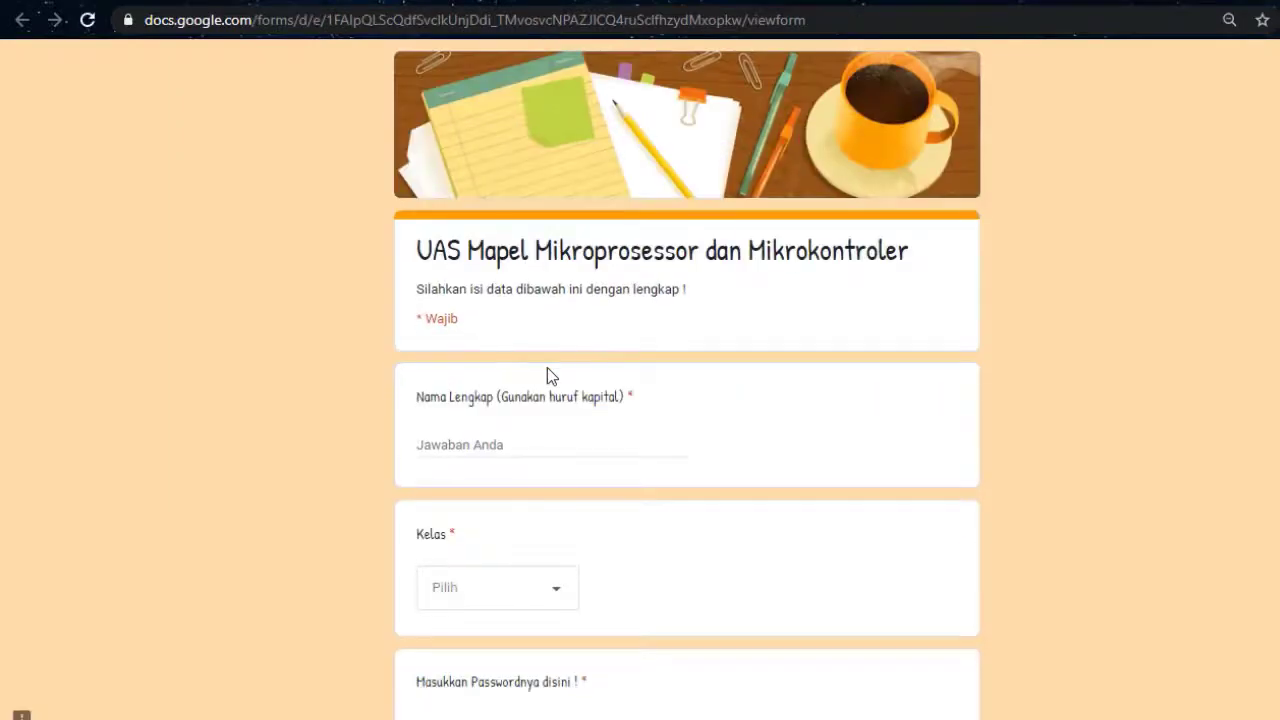
scroll(547, 368, down, 2)
scroll(585, 457, up, 2)
scroll(585, 457, down, 2)
scroll(585, 457, up, 3)
scroll(585, 457, down, 3)
scroll(586, 463, up, 3)
scroll(586, 463, down, 3)
scroll(586, 463, up, 3)
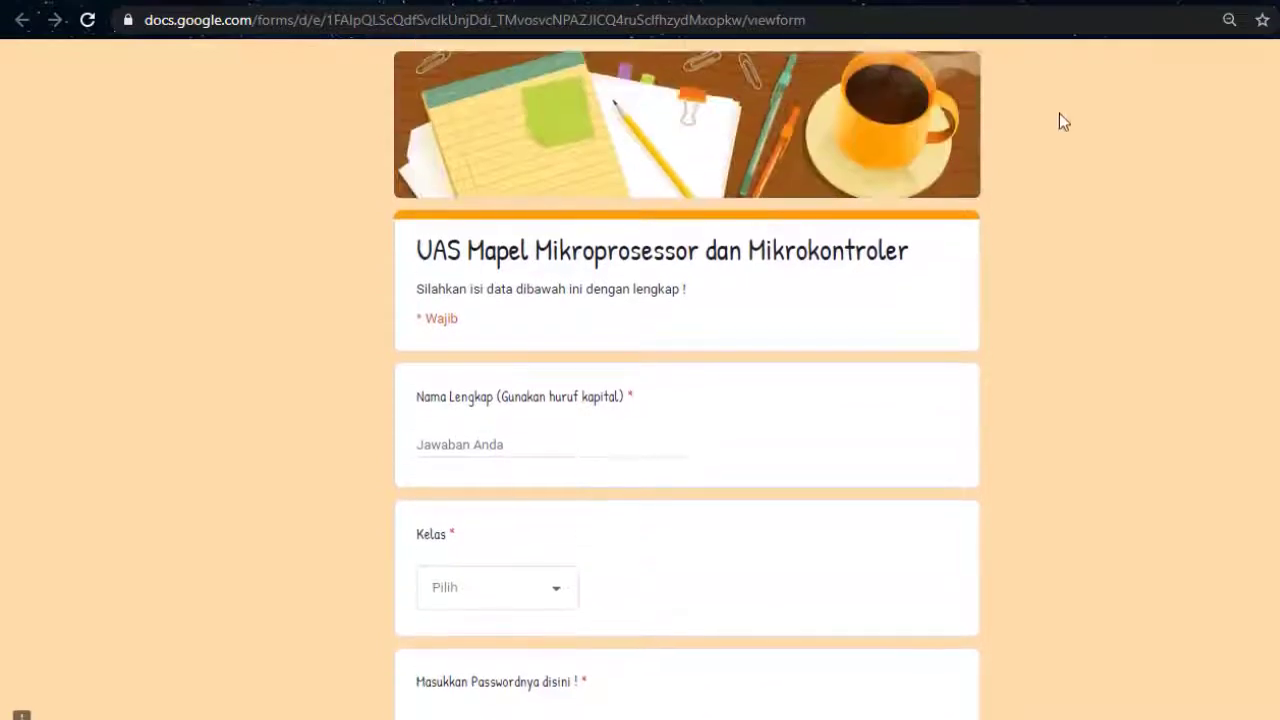